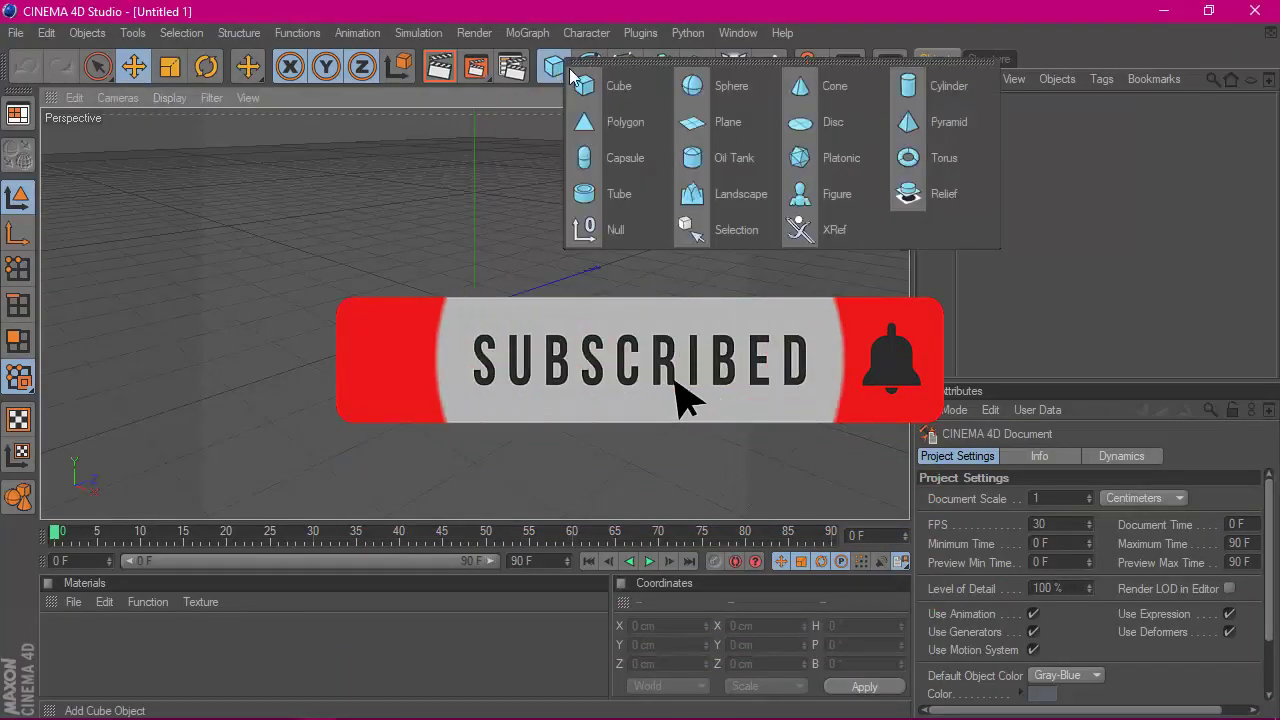
- Add a cube and set its X, Y and Z size to 100 cm
{"action": "left_click_drag", "start_coordinate": [549, 72], "coordinate": [590, 86]}
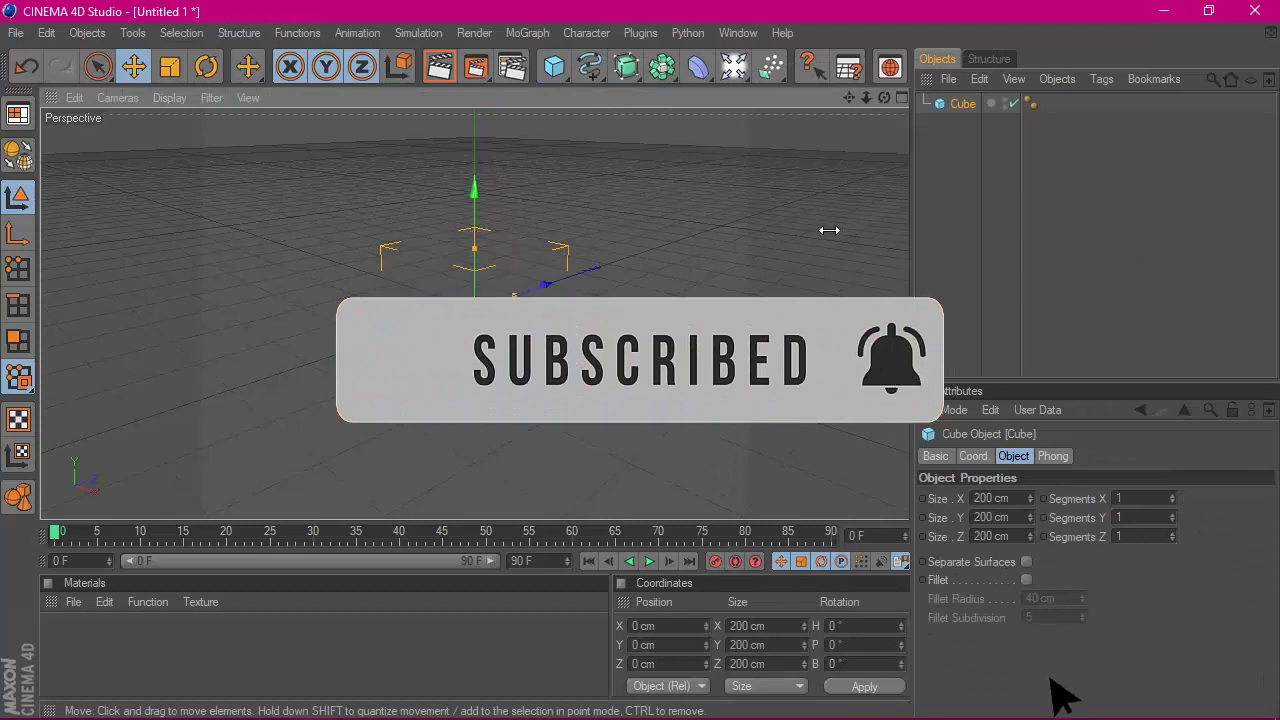
{"action": "left_click_drag", "start_coordinate": [925, 230], "coordinate": [733, 230]}
{"action": "left_click_drag", "start_coordinate": [846, 385], "coordinate": [846, 262]}
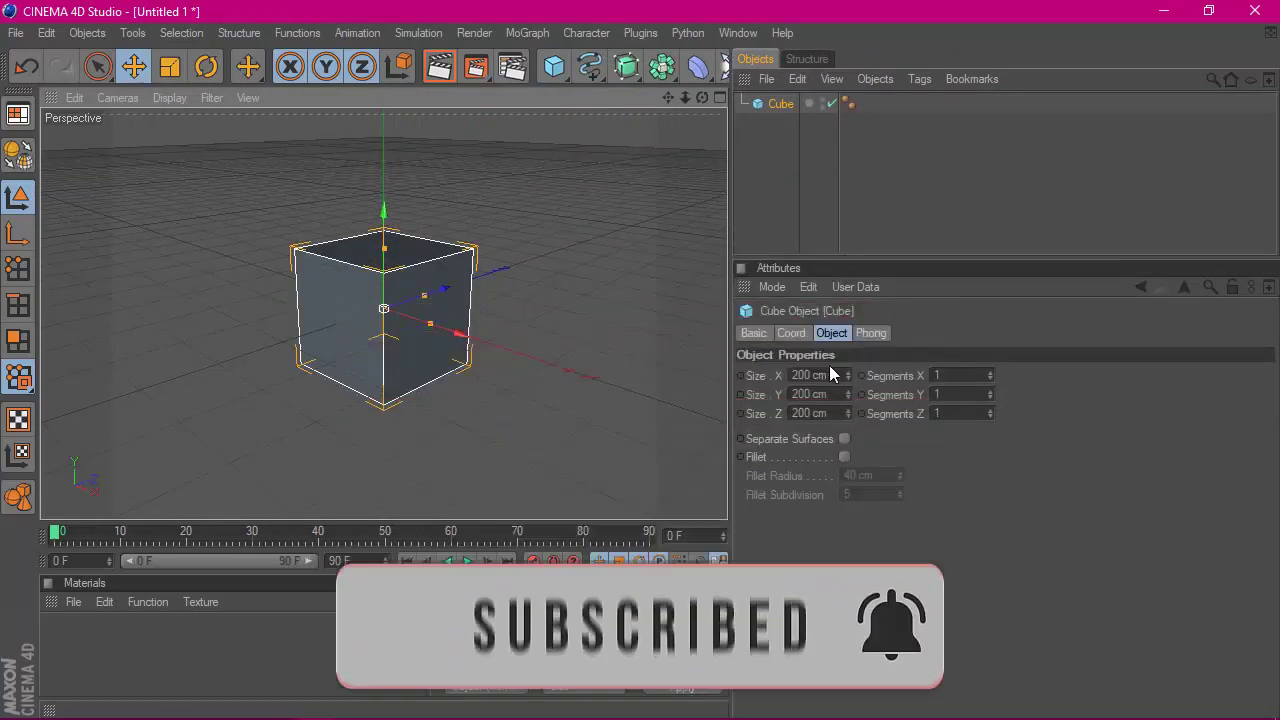
{"action": "left_click", "coordinate": [829, 374]}
{"action": "type", "text": "100"}
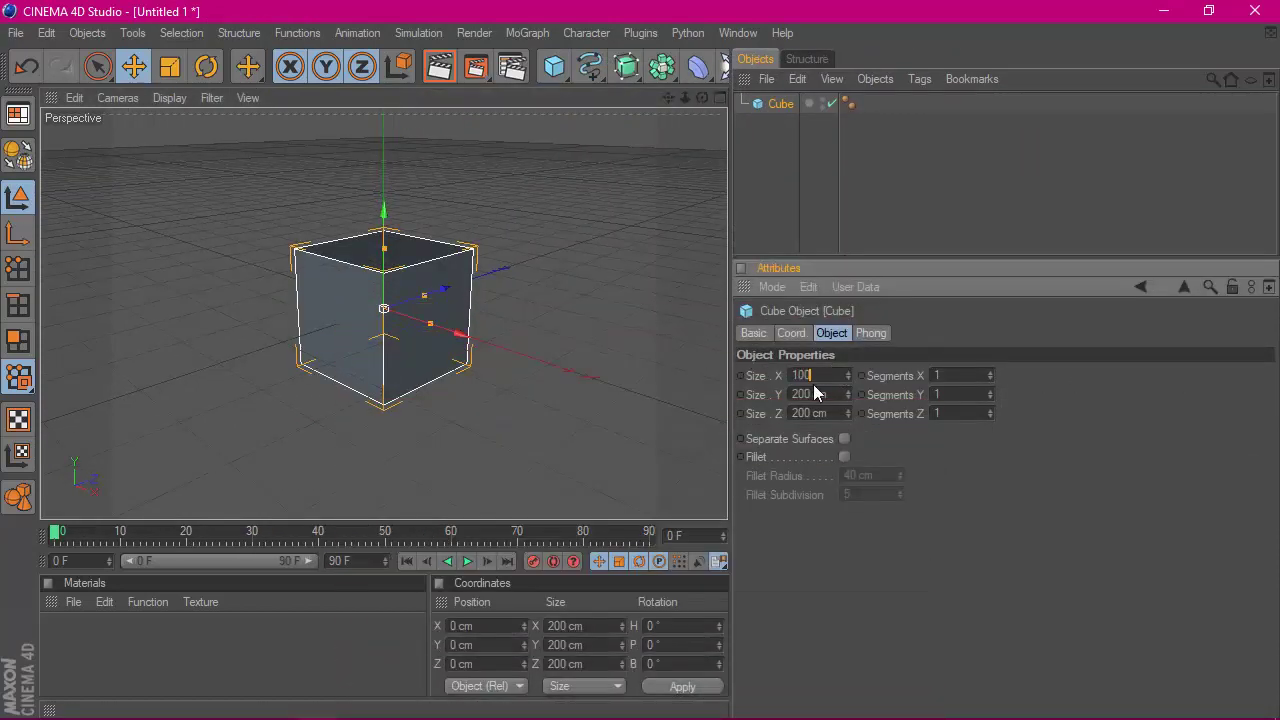
{"action": "left_click", "coordinate": [838, 396]}
{"action": "type", "text": "100"}
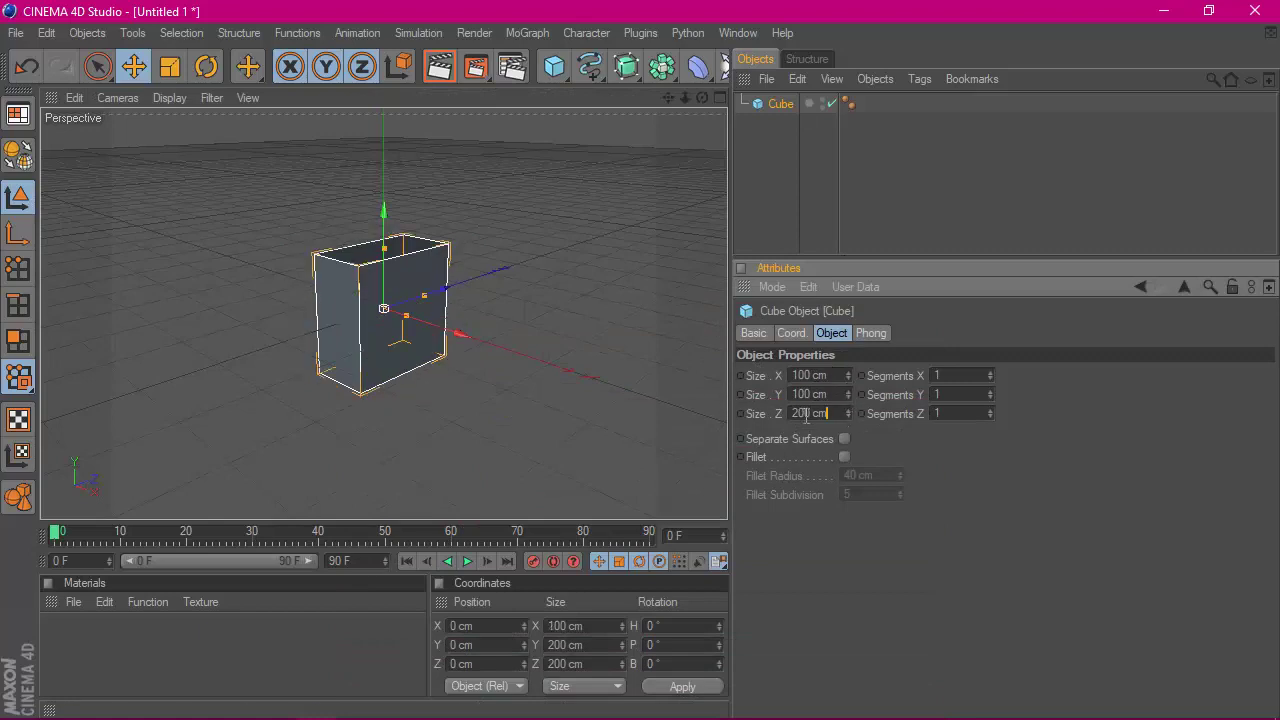
{"action": "type", "text": "100"}
{"action": "key", "text": "Return"}
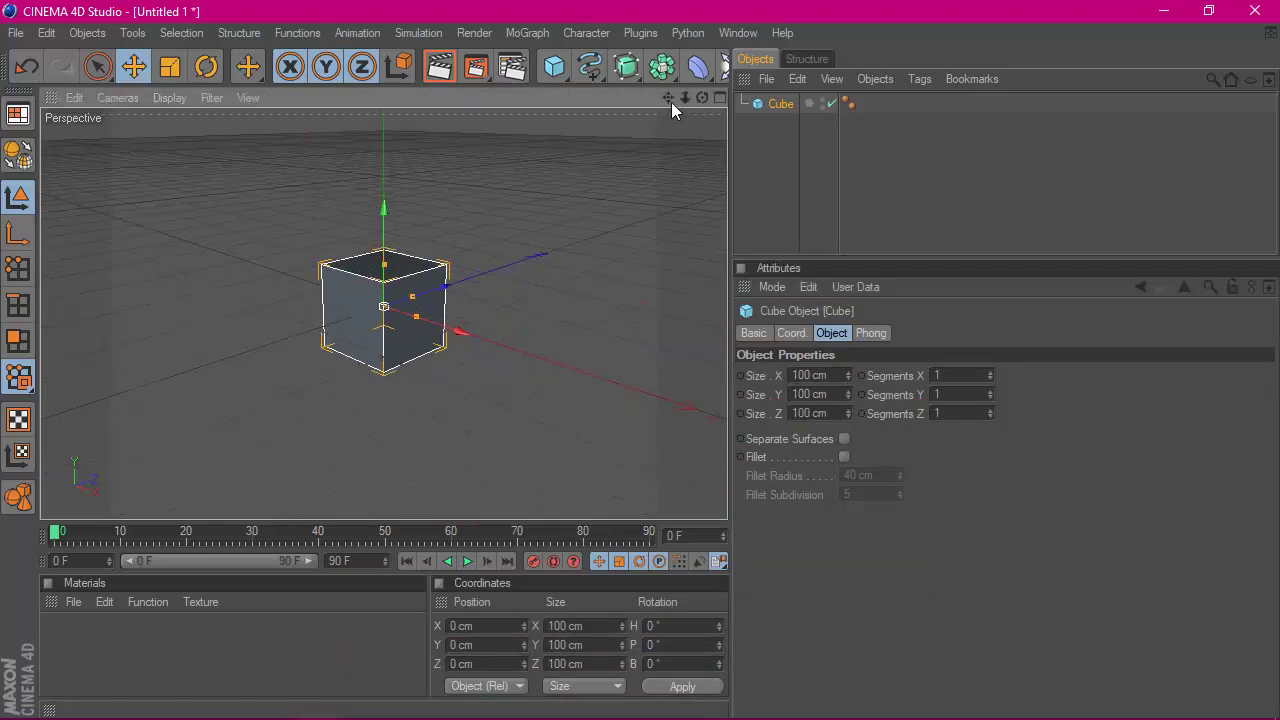
- Create a MoGraph Cloner and nest the cube under it
{"action": "left_click_drag", "start_coordinate": [670, 100], "coordinate": [371, 181]}
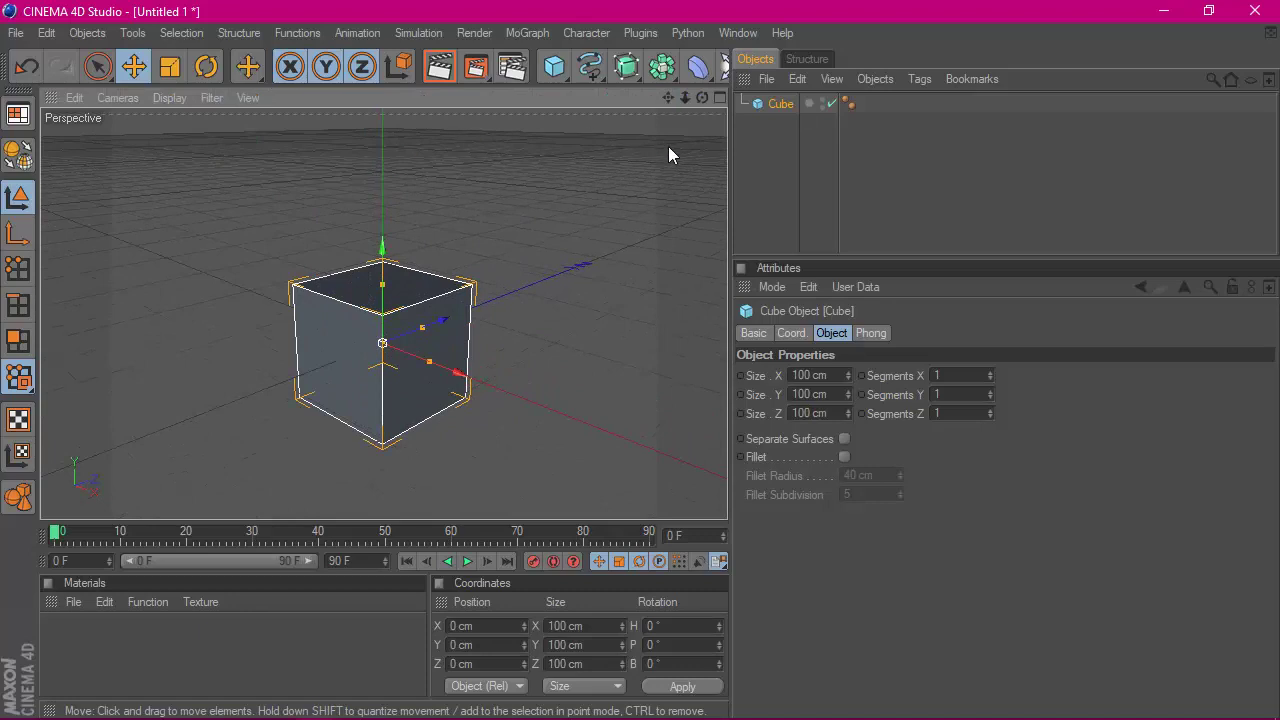
{"action": "left_click", "coordinate": [527, 33]}
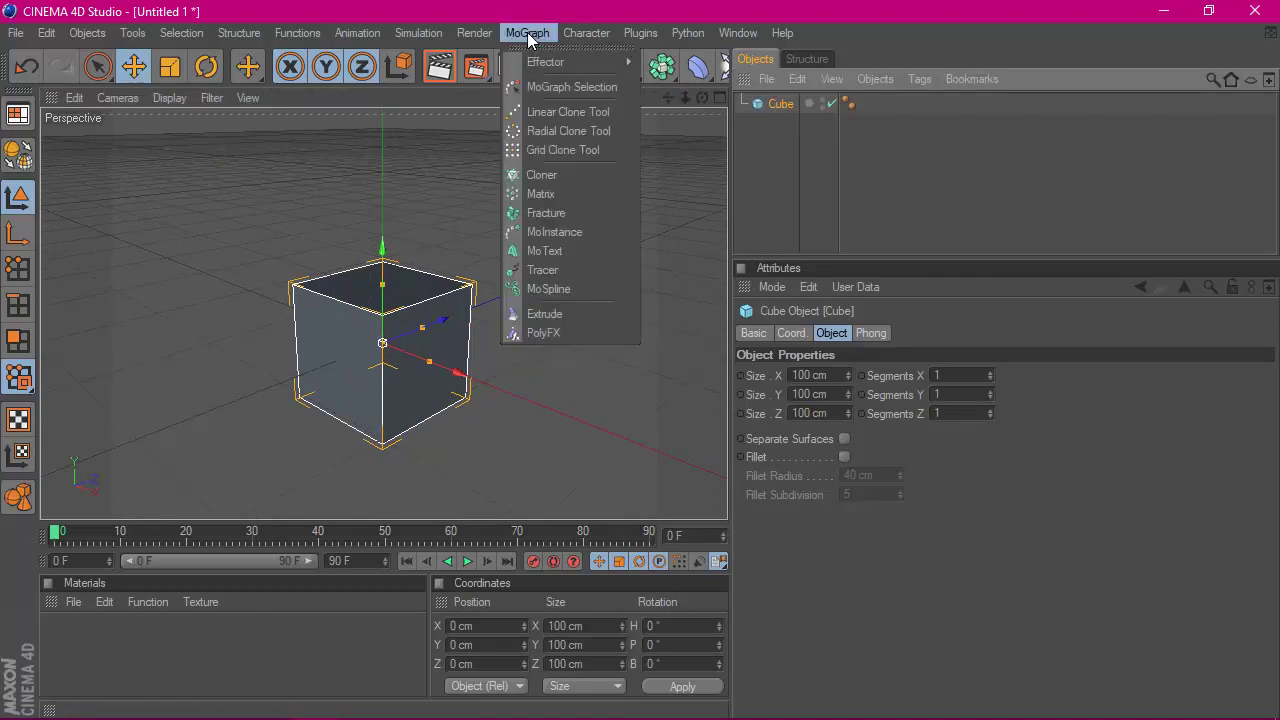
{"action": "left_click", "coordinate": [577, 175]}
{"action": "left_click_drag", "start_coordinate": [768, 127], "coordinate": [782, 106]}
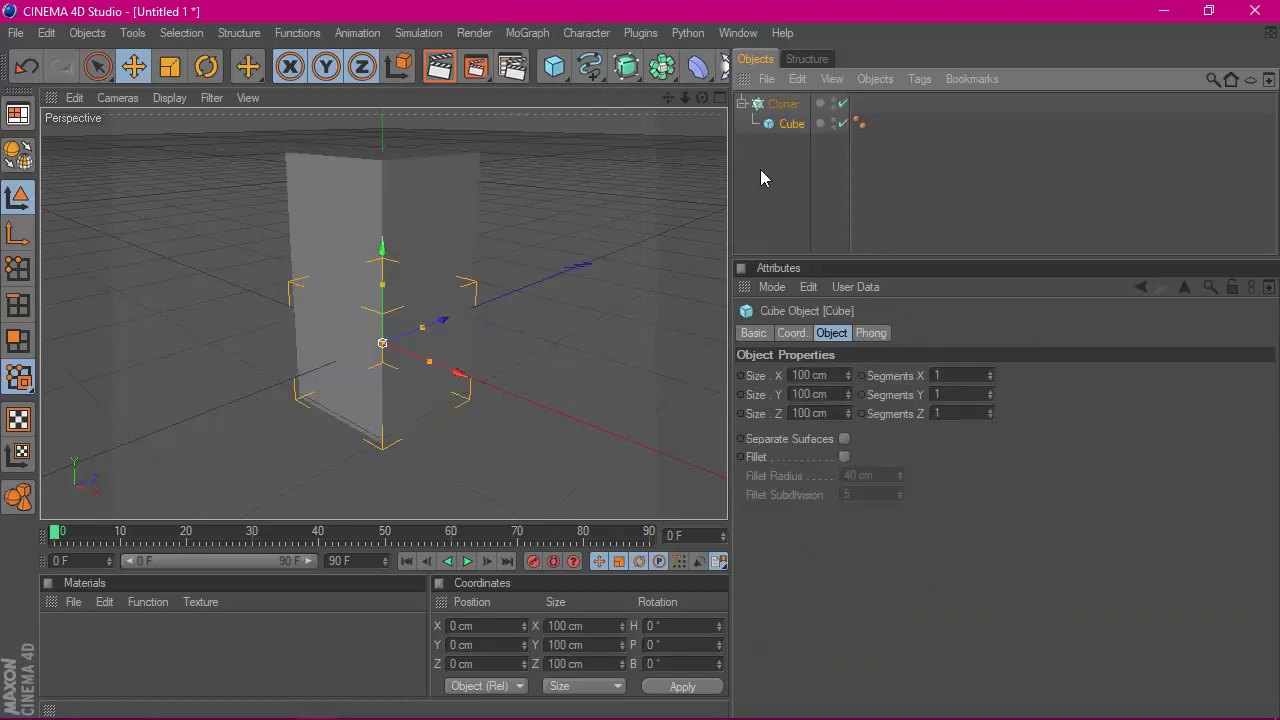
- Switch the Cloner to Grid Array mode with a 10 × 1 × 10 count
{"action": "left_click", "coordinate": [778, 105]}
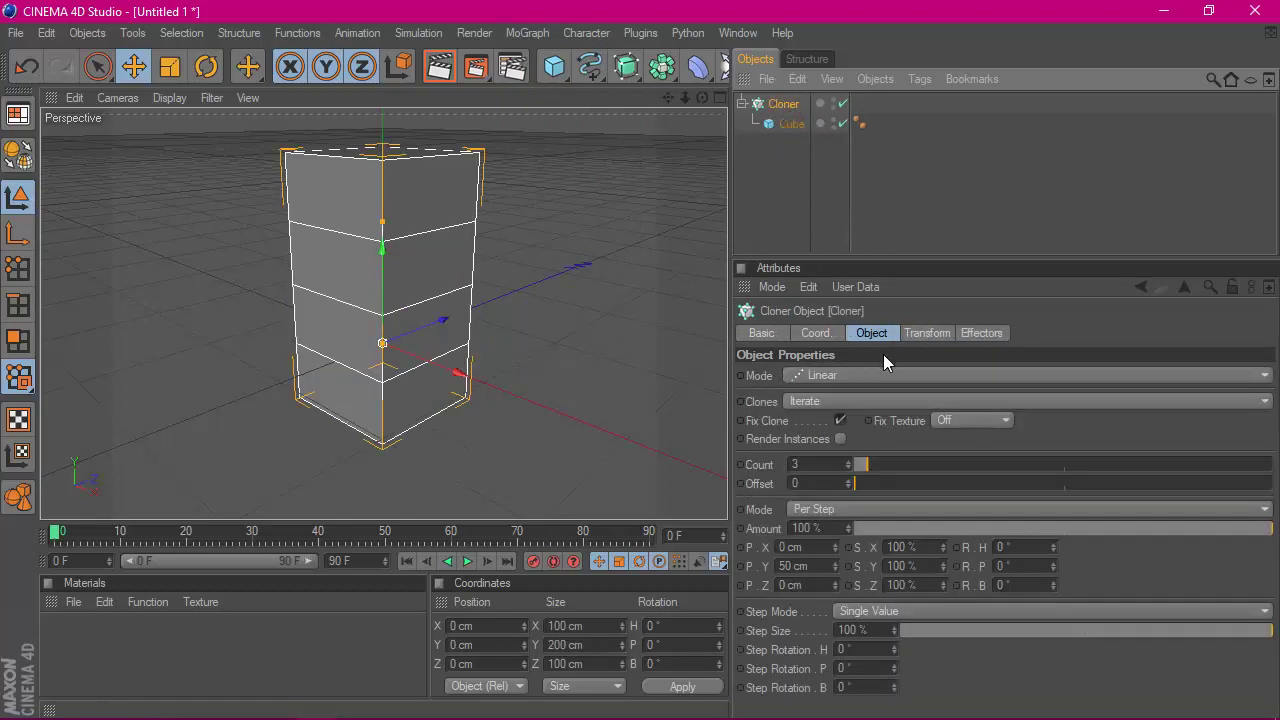
{"action": "left_click", "coordinate": [866, 373]}
{"action": "left_click", "coordinate": [829, 452]}
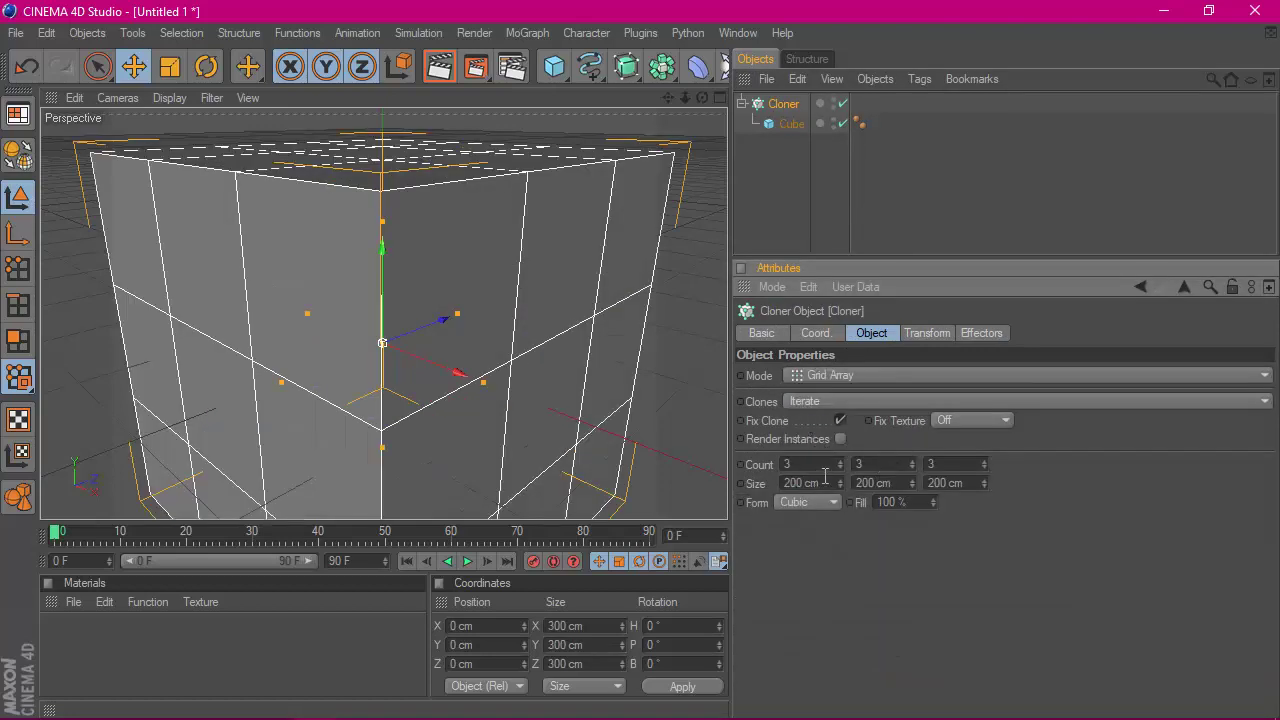
{"action": "type", "text": "16"}
{"action": "type", "text": "1"}
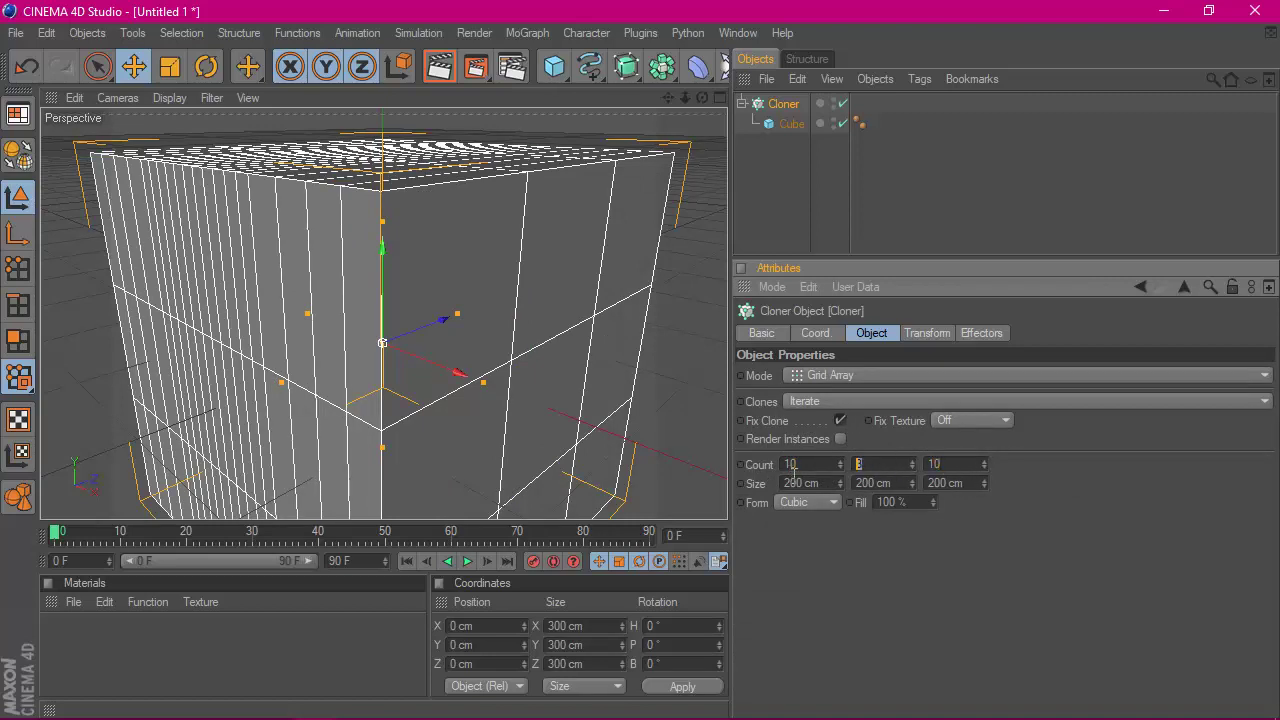
{"action": "type", "text": "1"}
{"action": "key", "text": "Tab"}
{"action": "key", "text": "Tab"}
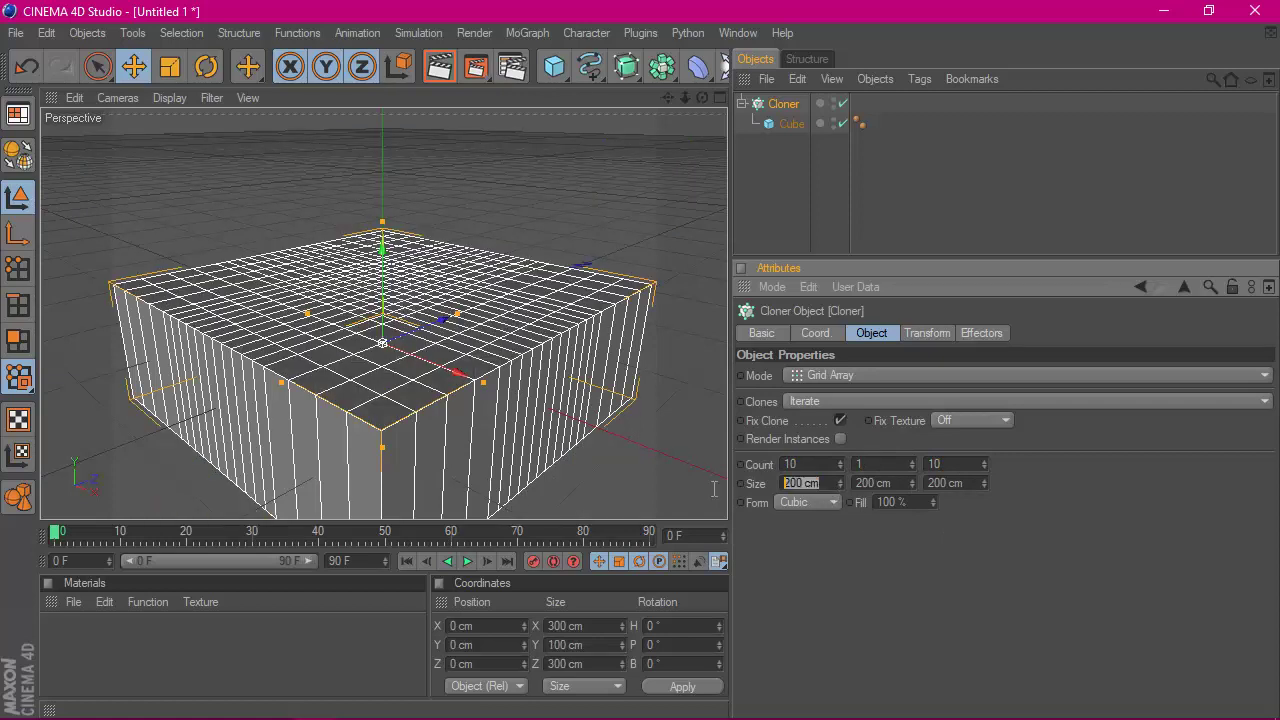
{"action": "type", "text": "1580"}
{"action": "key", "text": "Tab"}
{"action": "key", "text": "Tab"}
{"action": "type", "text": "15"}
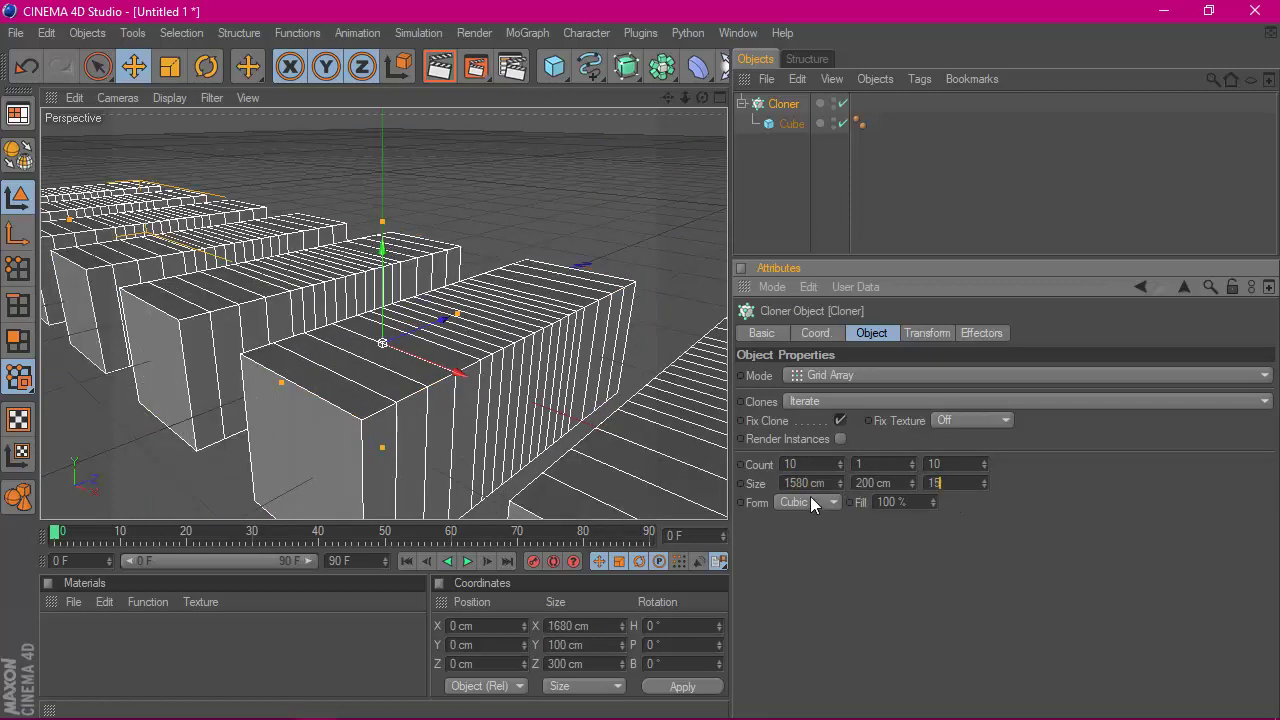
{"action": "type", "text": "80"}
{"action": "key", "text": "Return"}
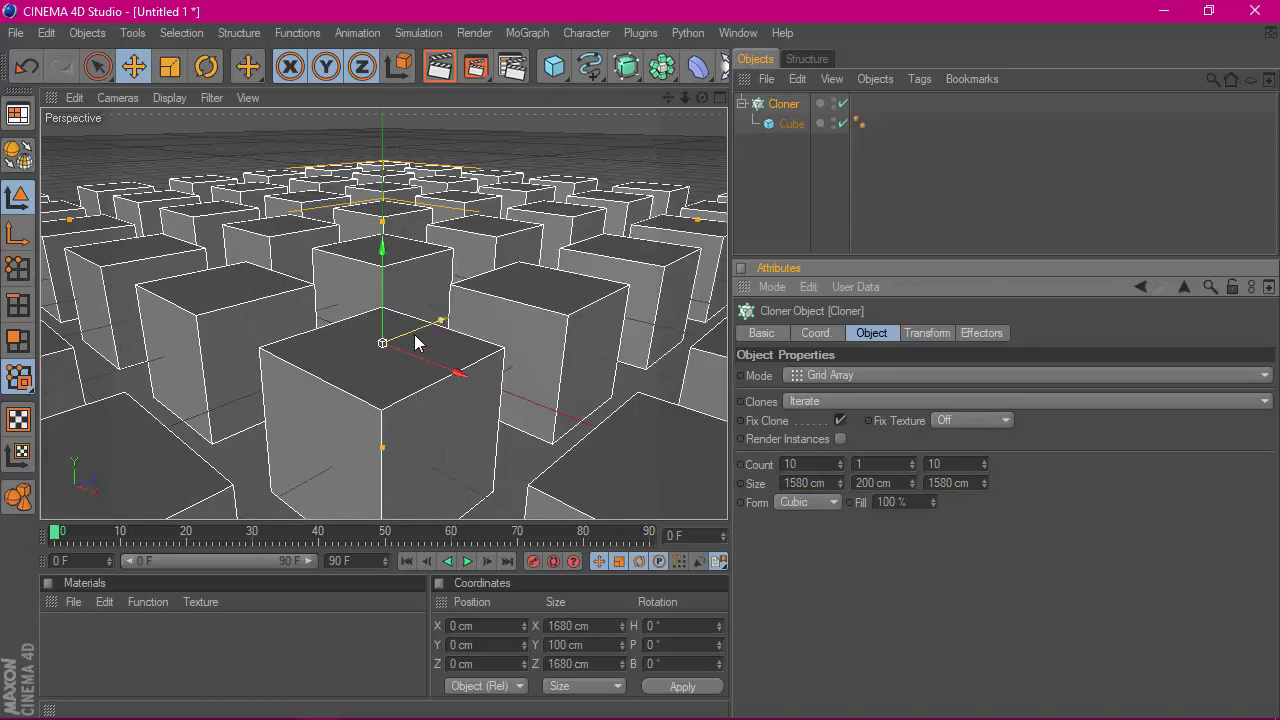
- Set the grid size to 1000 cm in X and 1000 cm in Z
{"action": "scroll", "coordinate": [415, 343], "scroll_direction": "down", "scroll_amount": 2}
{"action": "scroll", "coordinate": [420, 343], "scroll_direction": "down", "scroll_amount": 2}
{"action": "scroll", "coordinate": [426, 346], "scroll_direction": "down", "scroll_amount": 2}
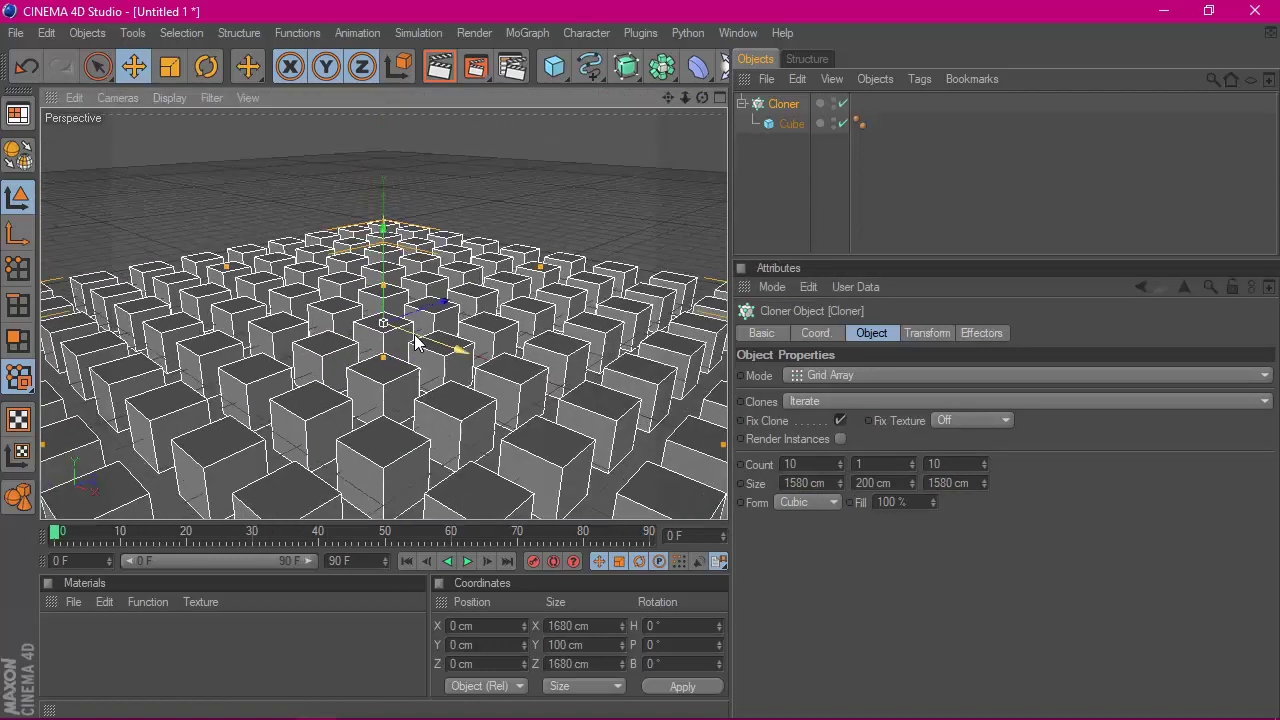
{"action": "scroll", "coordinate": [431, 346], "scroll_direction": "down", "scroll_amount": 1}
{"action": "double_click", "coordinate": [820, 483]}
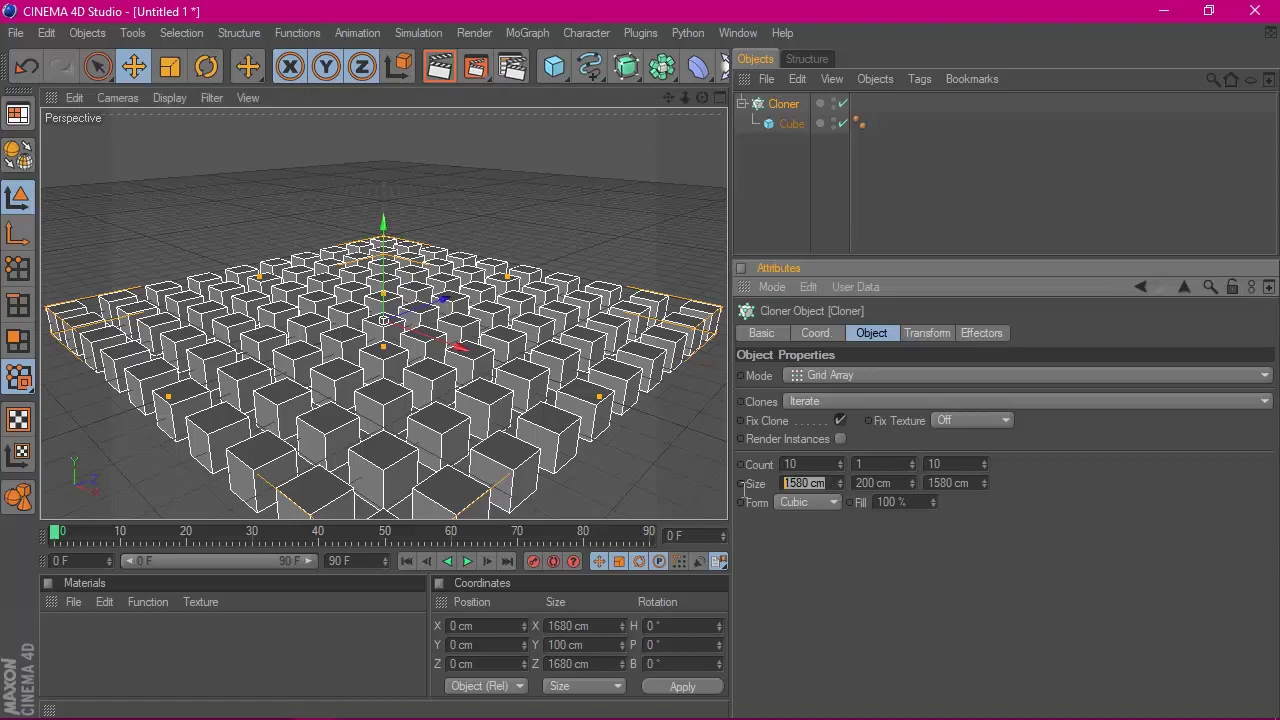
{"action": "type", "text": "1"}
{"action": "type", "text": "120"}
{"action": "double_click", "coordinate": [979, 485]}
{"action": "type", "text": "12"}
{"action": "key", "text": "Return"}
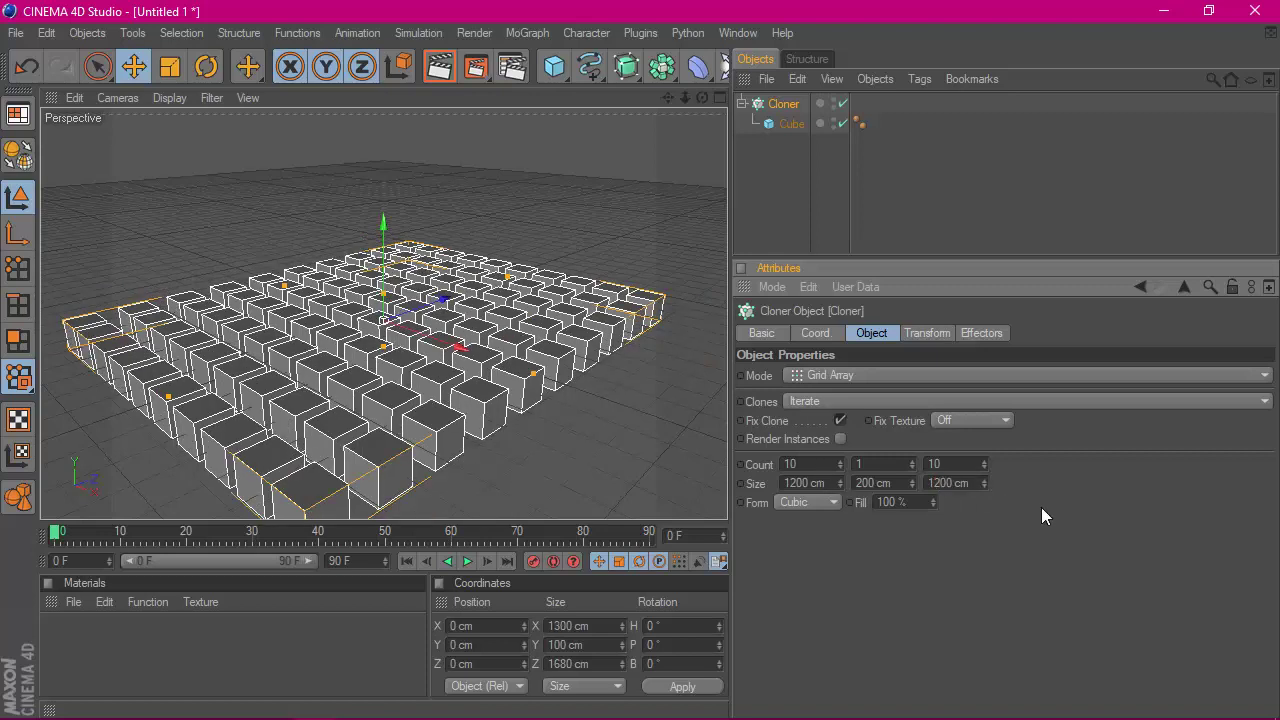
{"action": "double_click", "coordinate": [812, 483]}
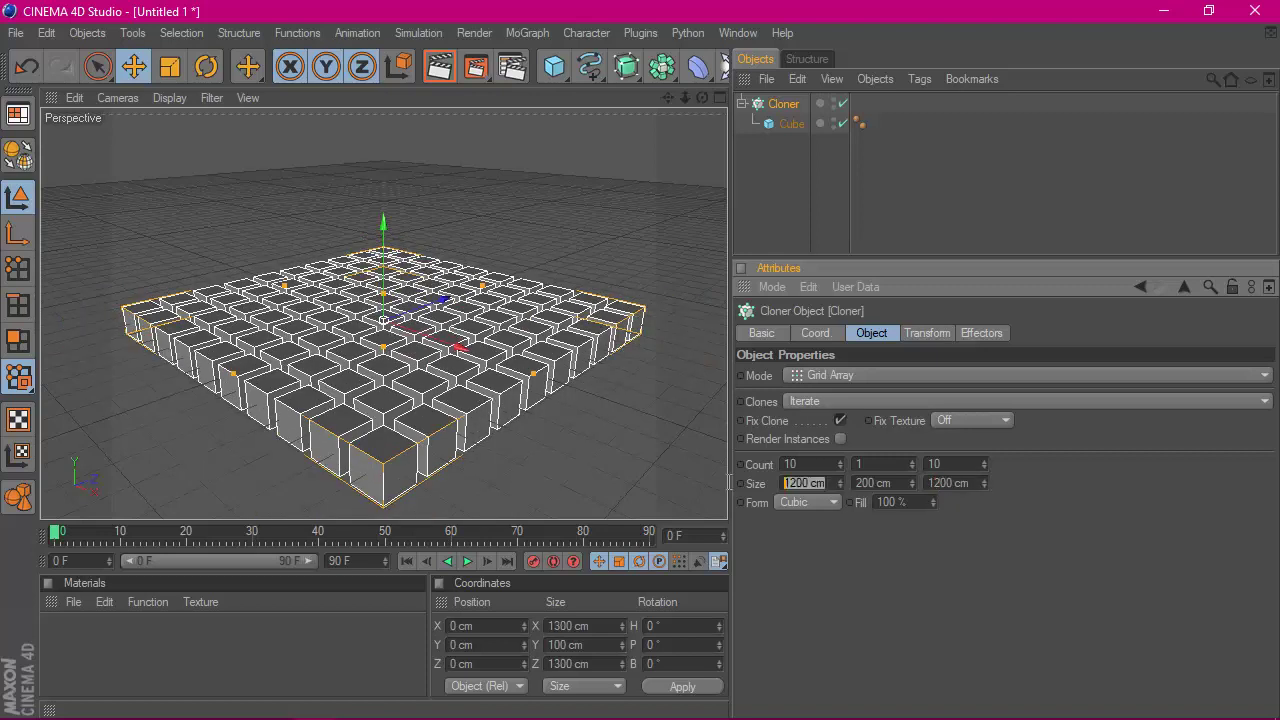
{"action": "type", "text": "1000"}
{"action": "key", "text": "Return"}
{"action": "double_click", "coordinate": [979, 484]}
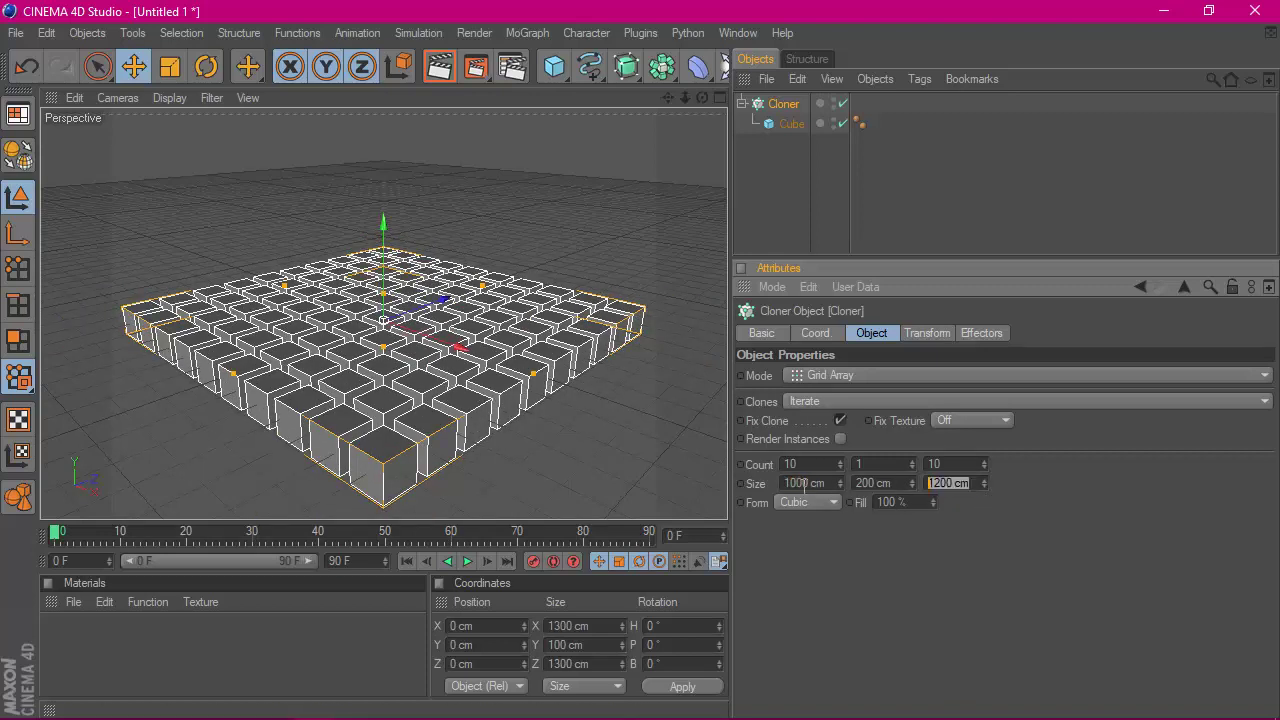
{"action": "type", "text": "1000"}
{"action": "key", "text": "Return"}
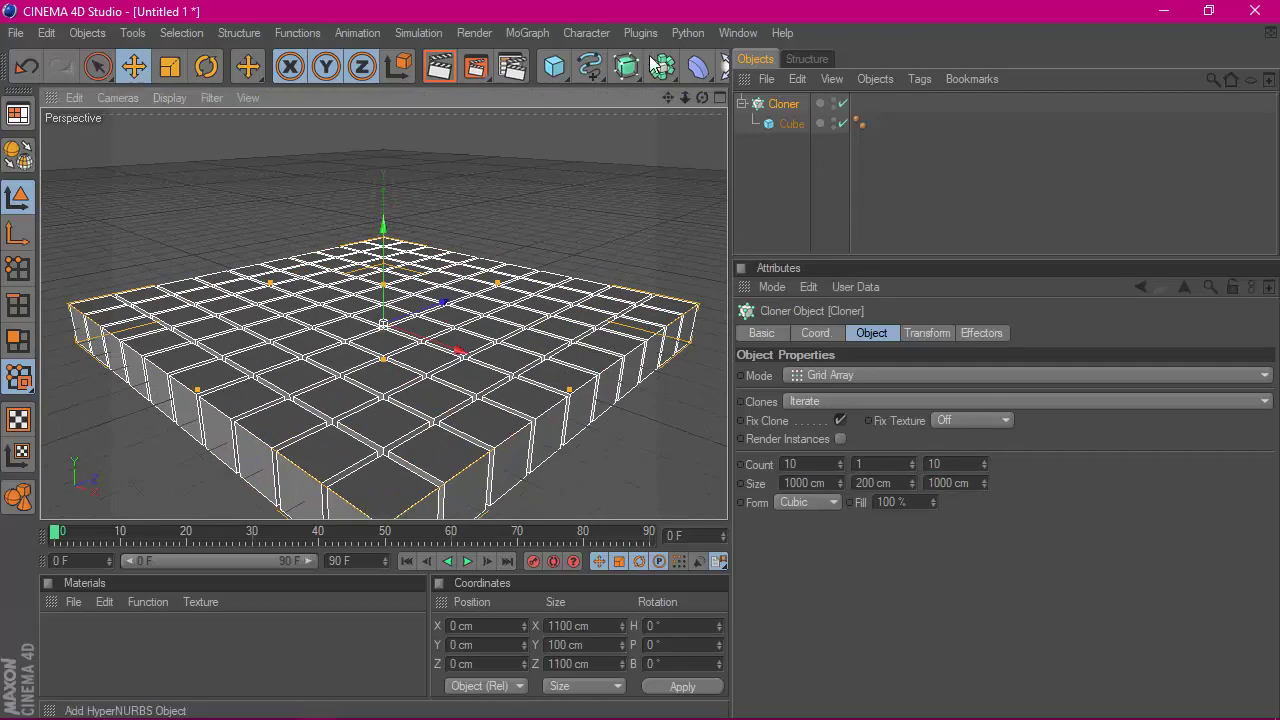
- Orbit and zoom the viewport to inspect the flat cube grid
{"action": "left_click_drag", "start_coordinate": [702, 97], "coordinate": [640, 140]}
{"action": "left_click_drag", "start_coordinate": [702, 97], "coordinate": [704, 97]}
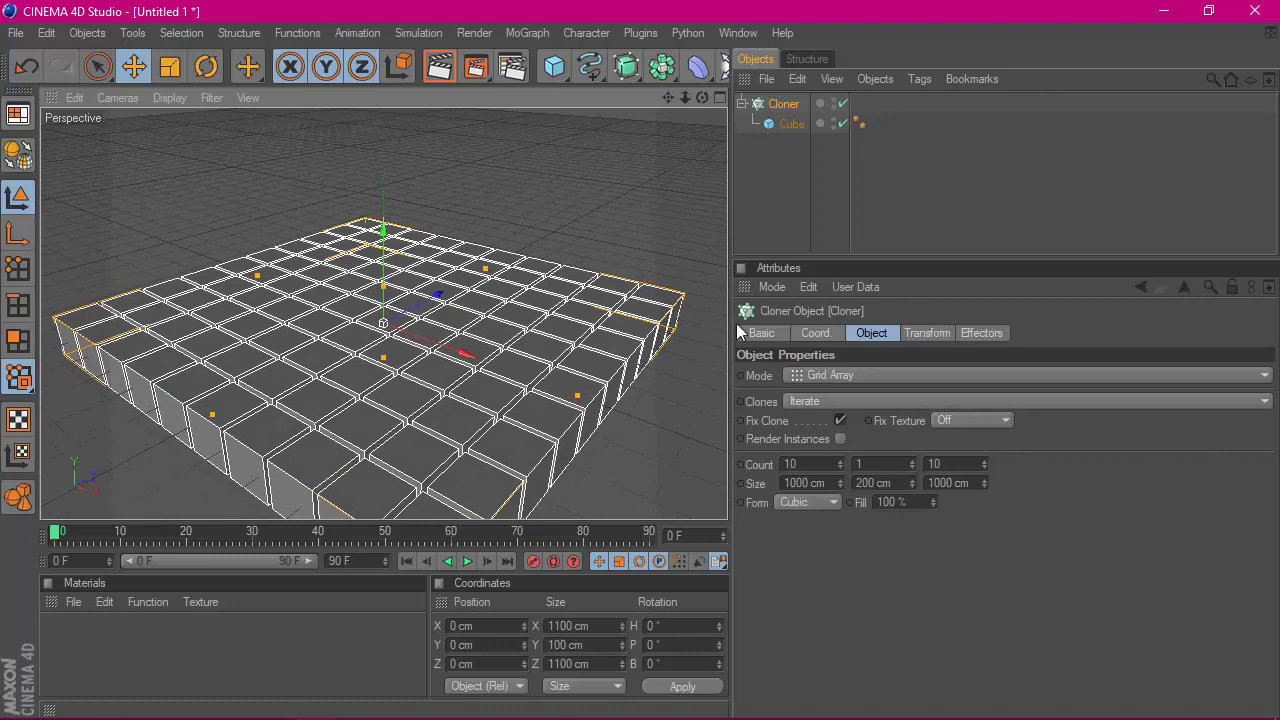
{"action": "scroll", "coordinate": [583, 292], "scroll_direction": "up", "scroll_amount": 3}
{"action": "scroll", "coordinate": [585, 294], "scroll_direction": "down", "scroll_amount": 3}
{"action": "scroll", "coordinate": [585, 294], "scroll_direction": "down", "scroll_amount": 2}
{"action": "scroll", "coordinate": [586, 298], "scroll_direction": "up", "scroll_amount": 2}
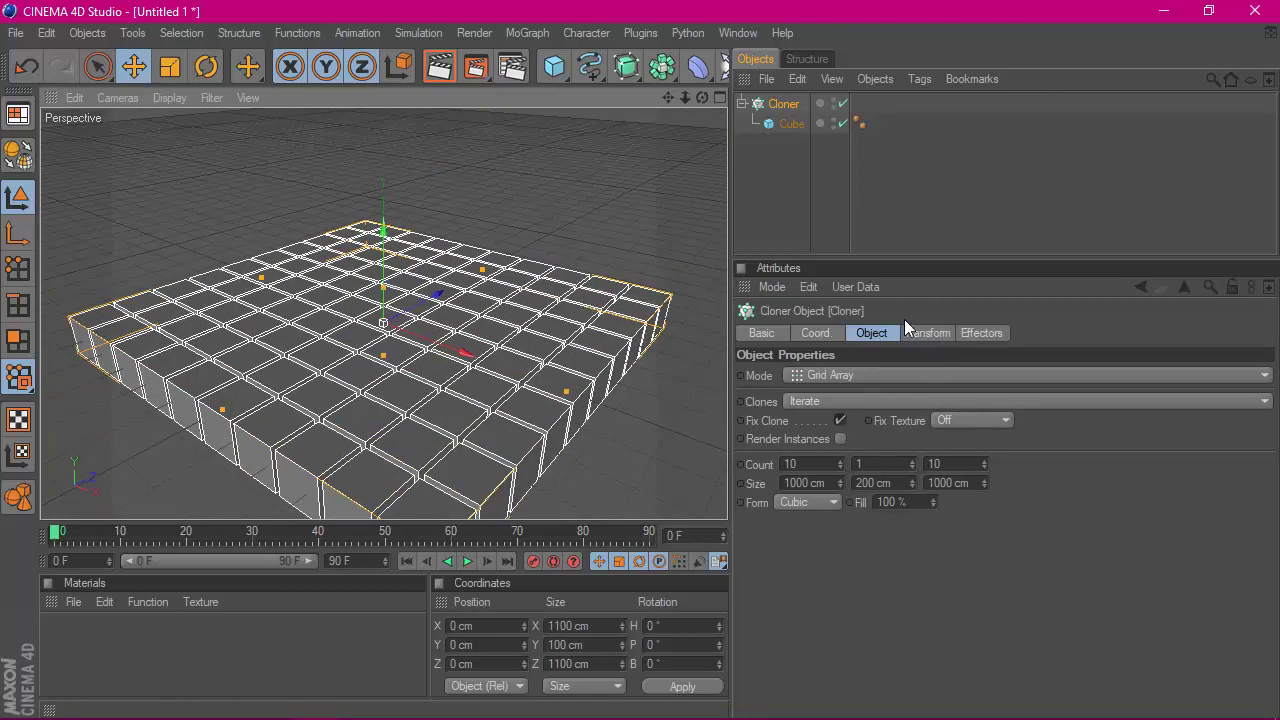
- Enable Fillet on the cube with a 15 cm radius
{"action": "left_click", "coordinate": [790, 124]}
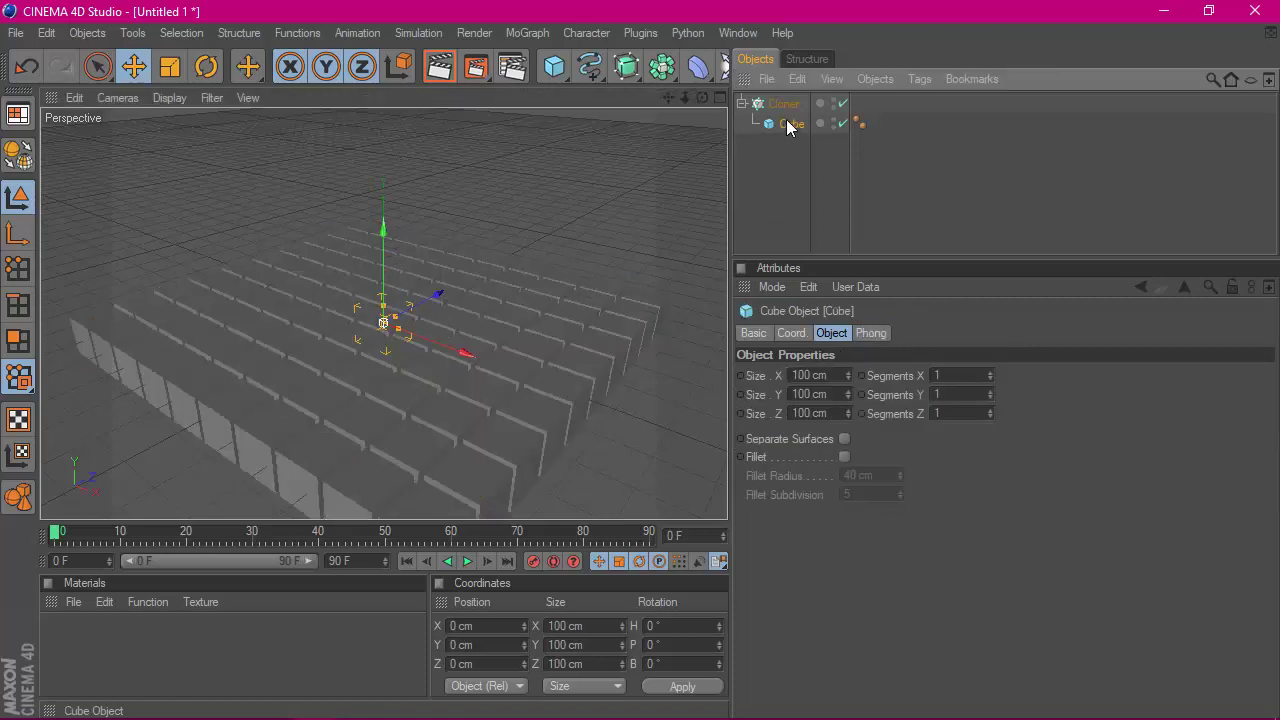
{"action": "left_click", "coordinate": [845, 457]}
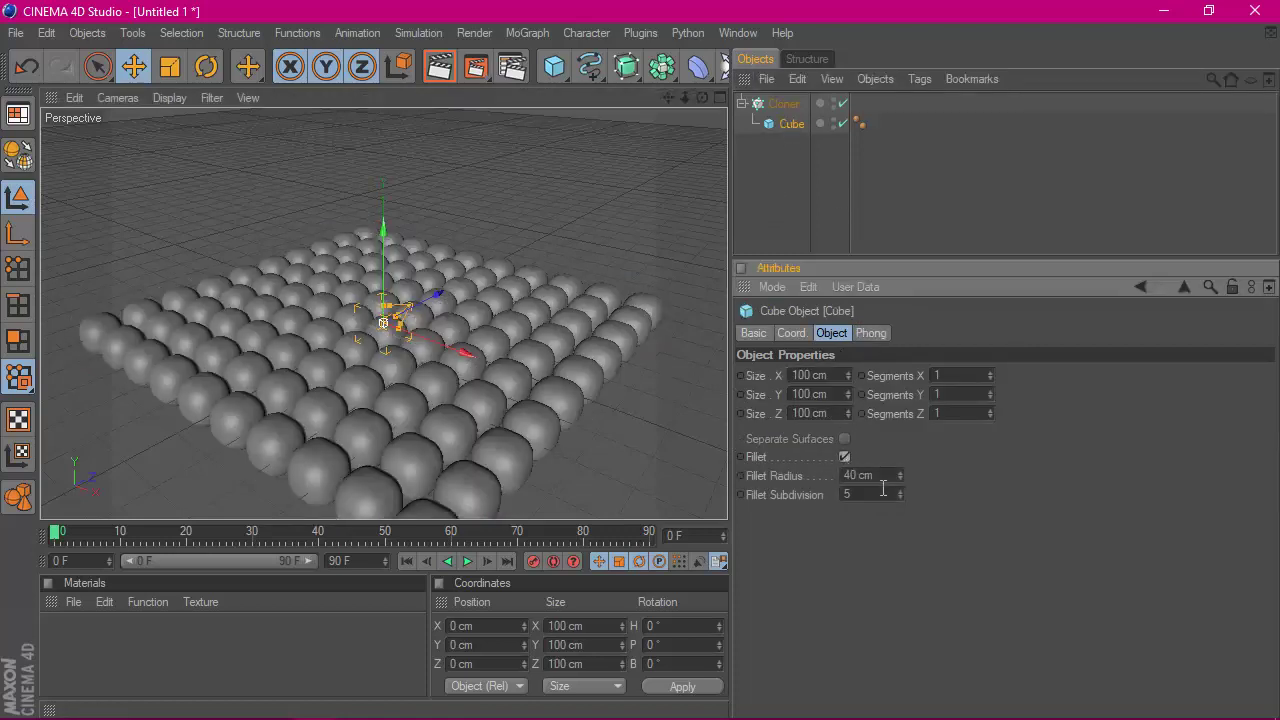
{"action": "double_click", "coordinate": [858, 476]}
{"action": "type", "text": "2"}
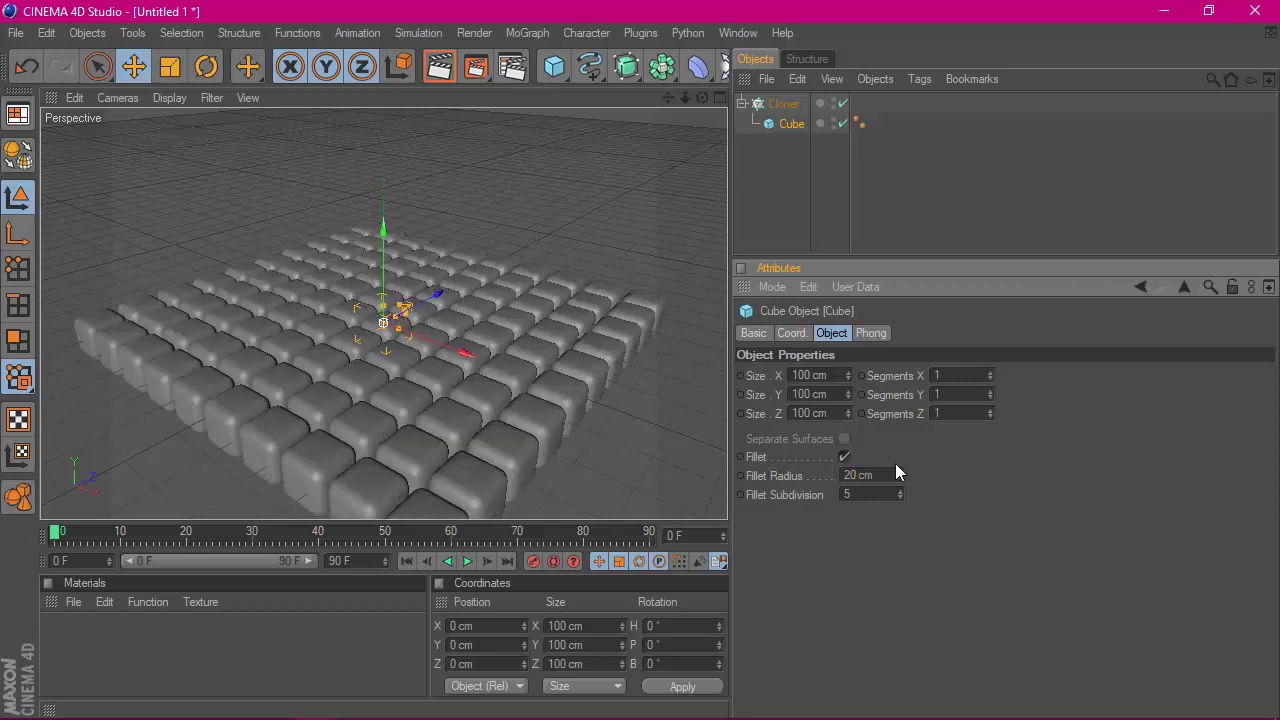
{"action": "scroll", "coordinate": [257, 300], "scroll_direction": "up", "scroll_amount": 5}
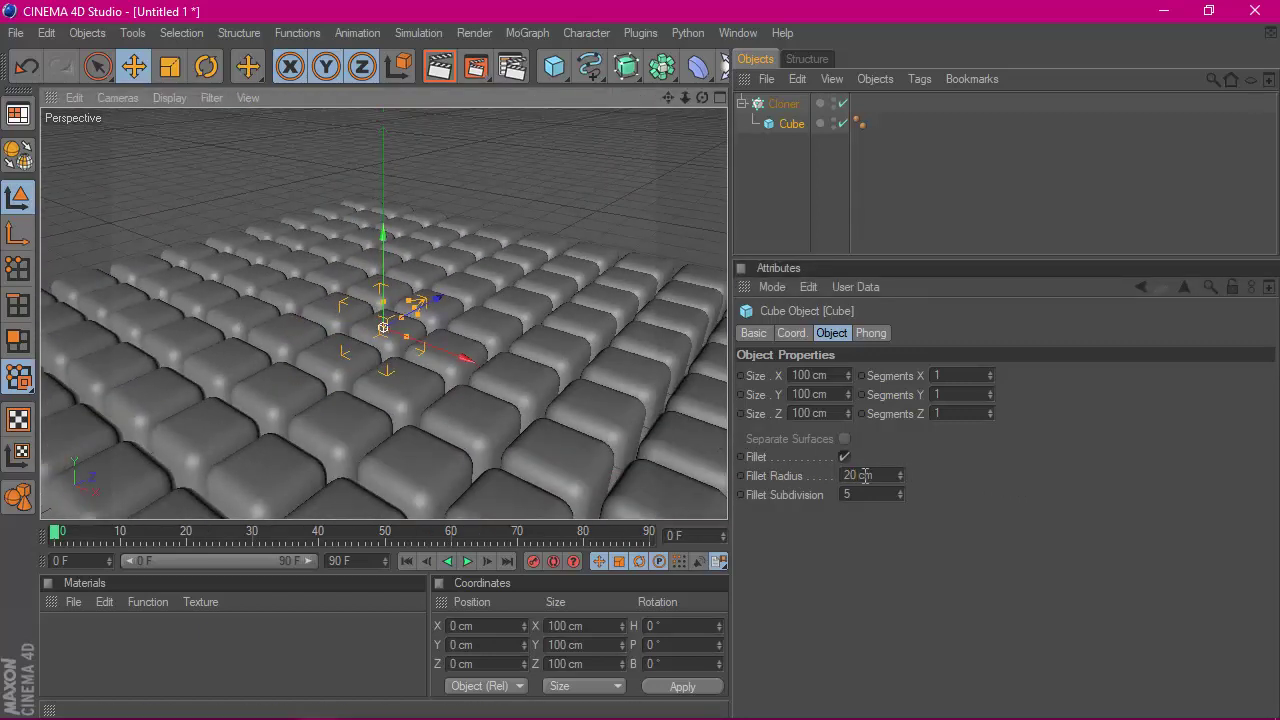
{"action": "double_click", "coordinate": [865, 476]}
{"action": "type", "text": "15"}
{"action": "key", "text": "Return"}
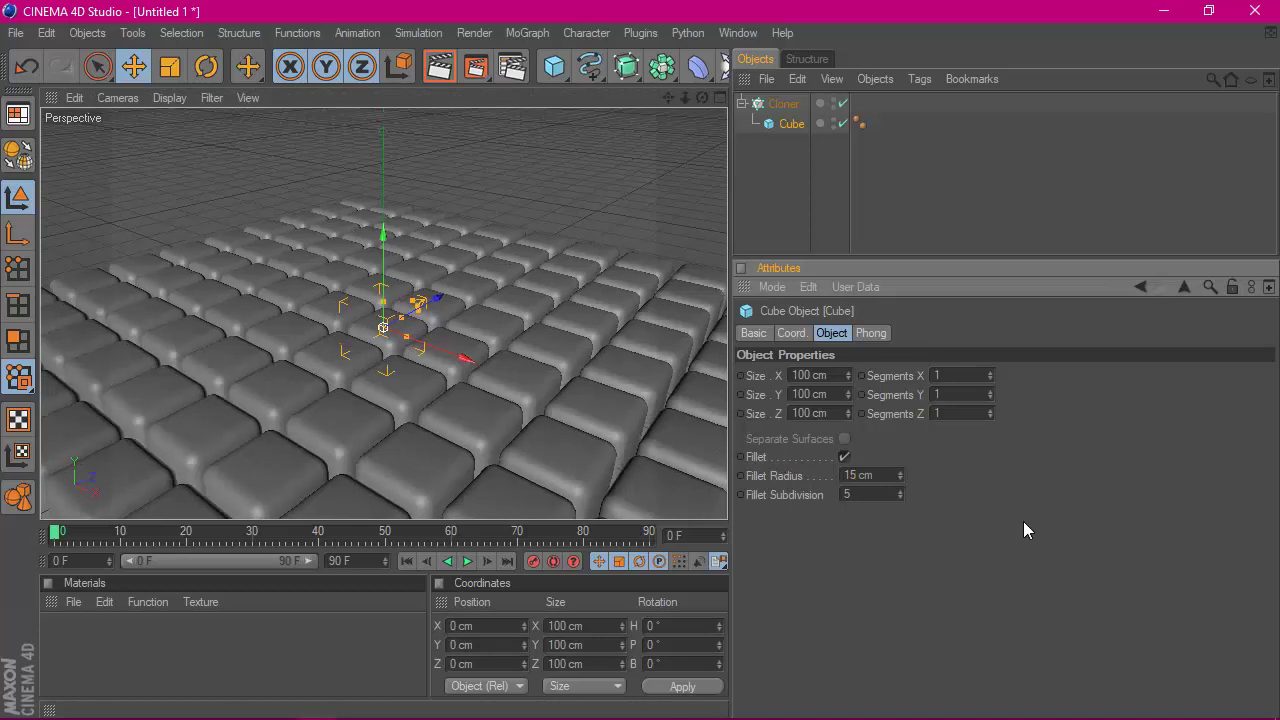
{"action": "scroll", "coordinate": [452, 316], "scroll_direction": "down", "scroll_amount": 5}
{"action": "scroll", "coordinate": [453, 322], "scroll_direction": "up", "scroll_amount": 3}
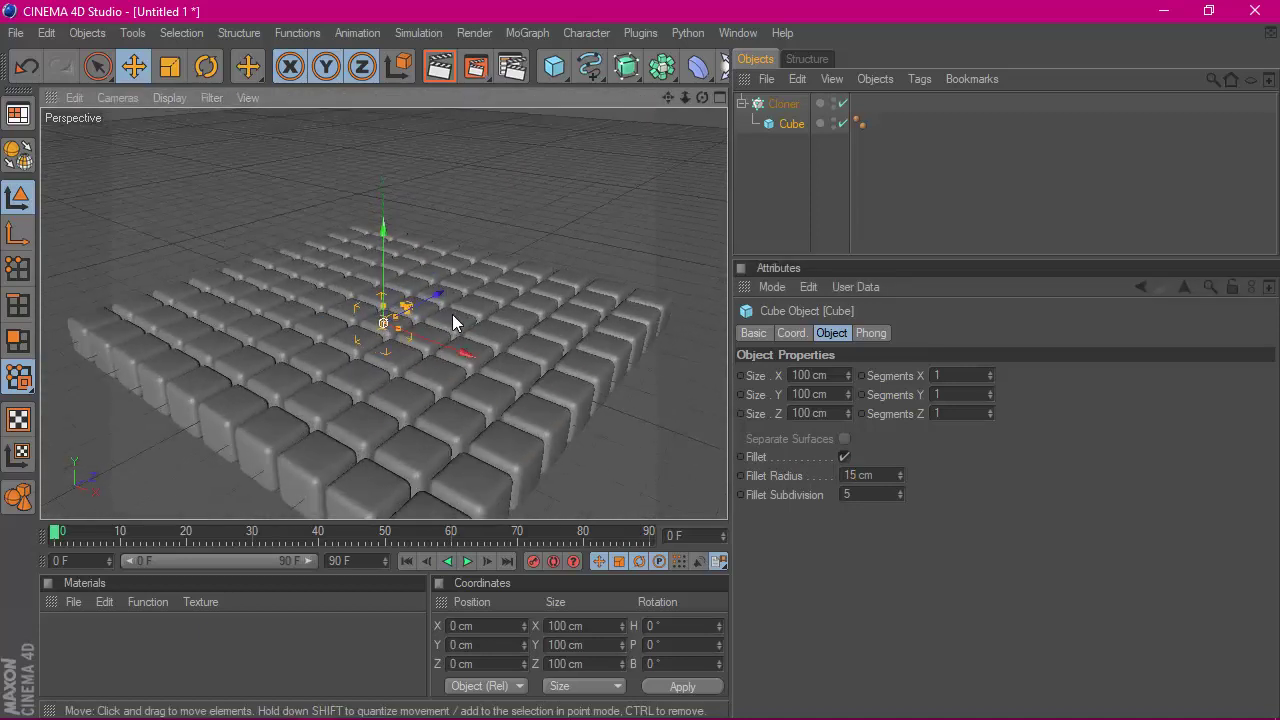
- Resize the Cloner grid to 800 cm, then 900 cm in X and Z, with a test render
{"action": "left_click", "coordinate": [784, 104]}
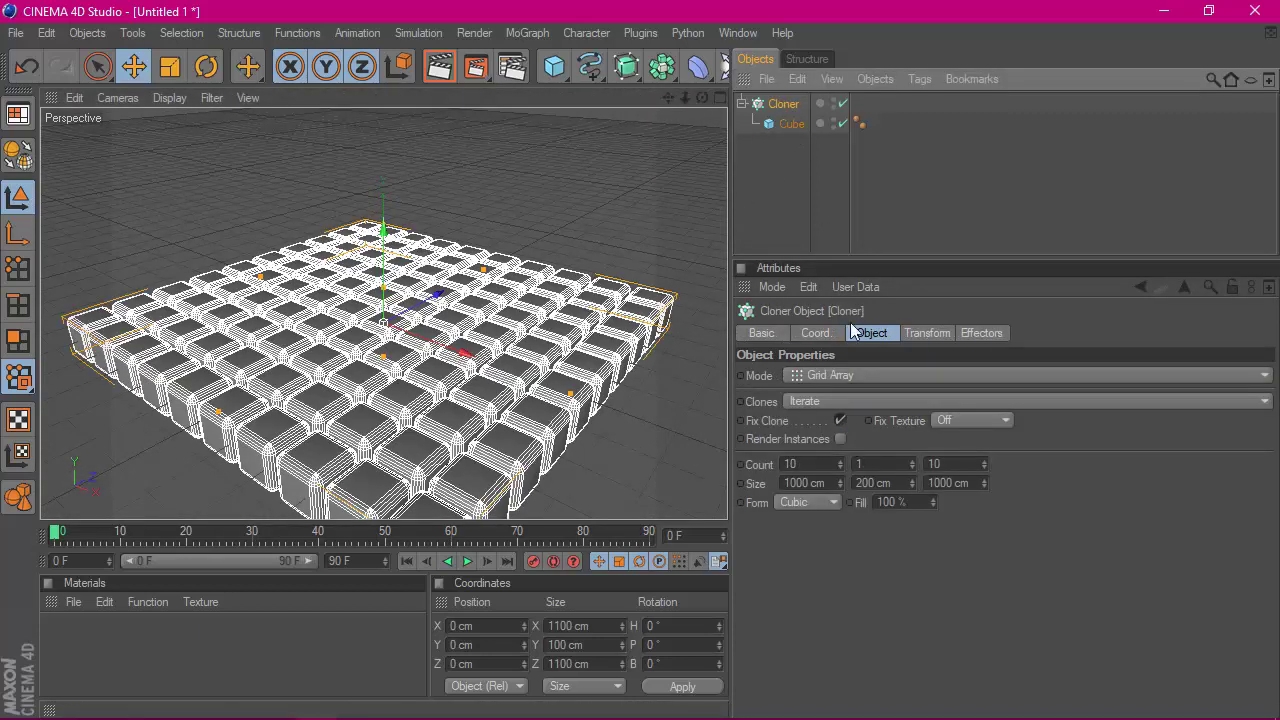
{"action": "left_click_drag", "start_coordinate": [838, 485], "coordinate": [700, 479]}
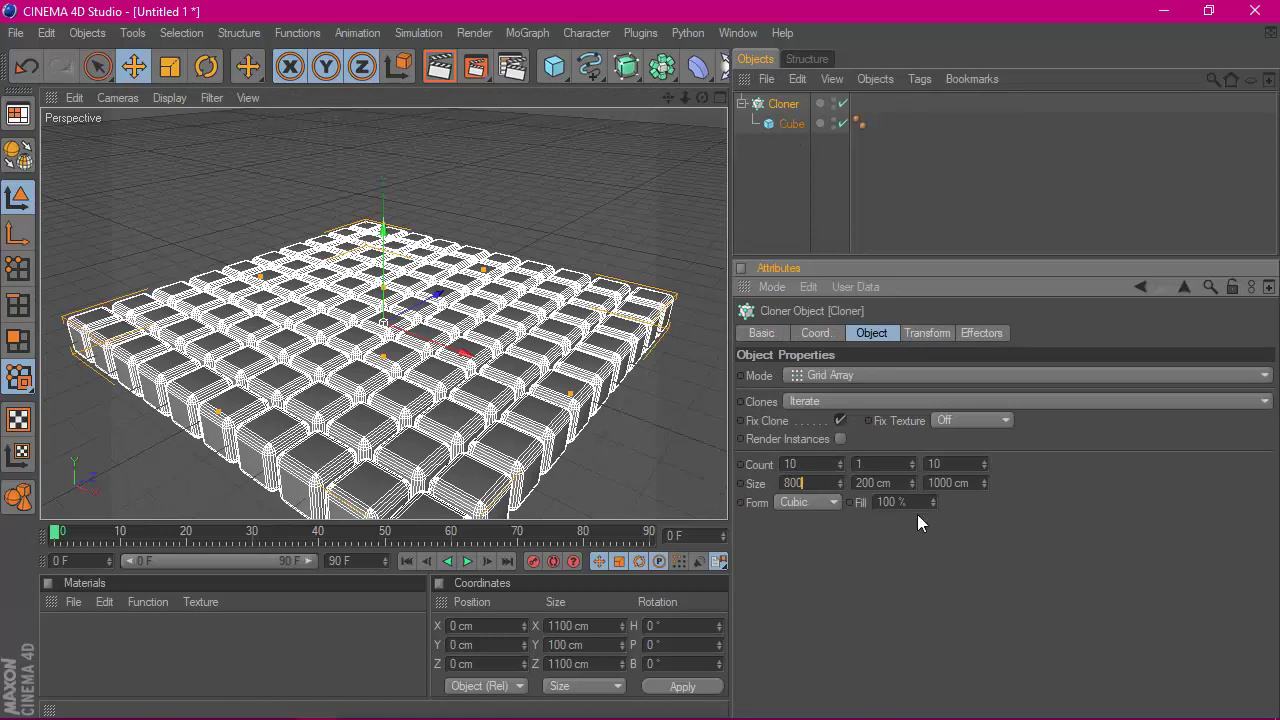
{"action": "left_click", "coordinate": [947, 483]}
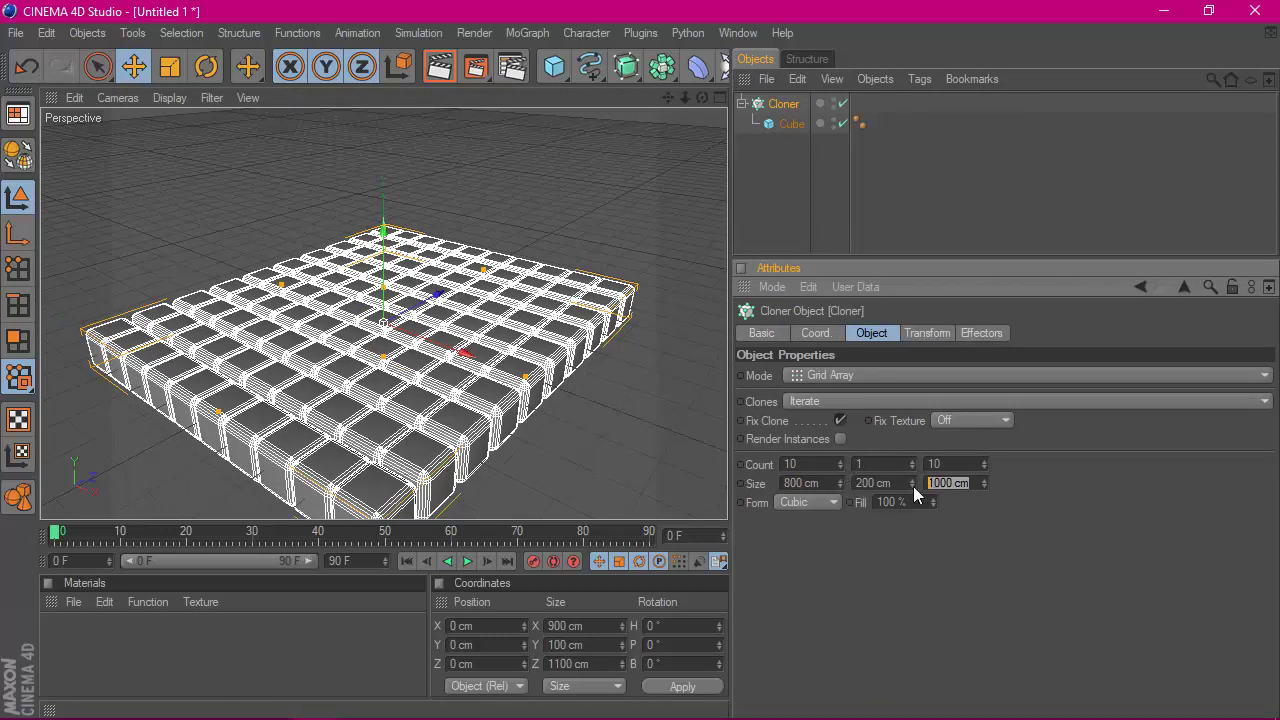
{"action": "type", "text": "800"}
{"action": "key", "text": "Return"}
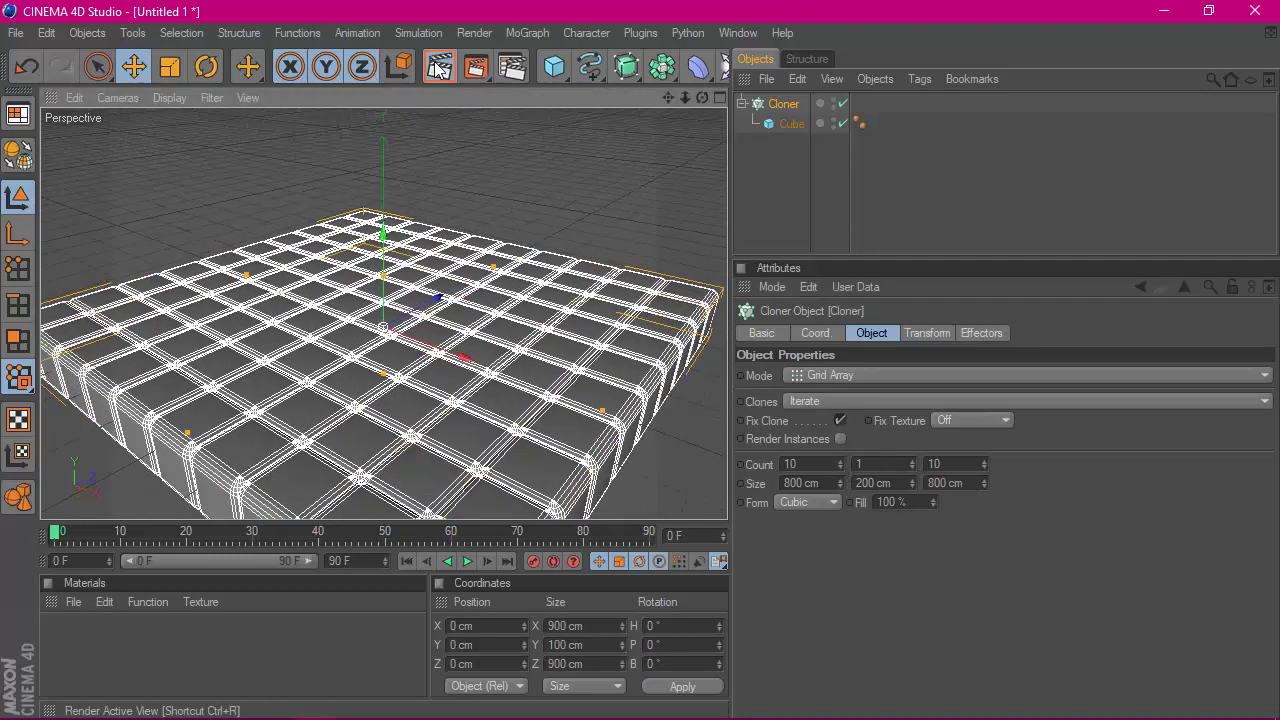
{"action": "left_click", "coordinate": [437, 67]}
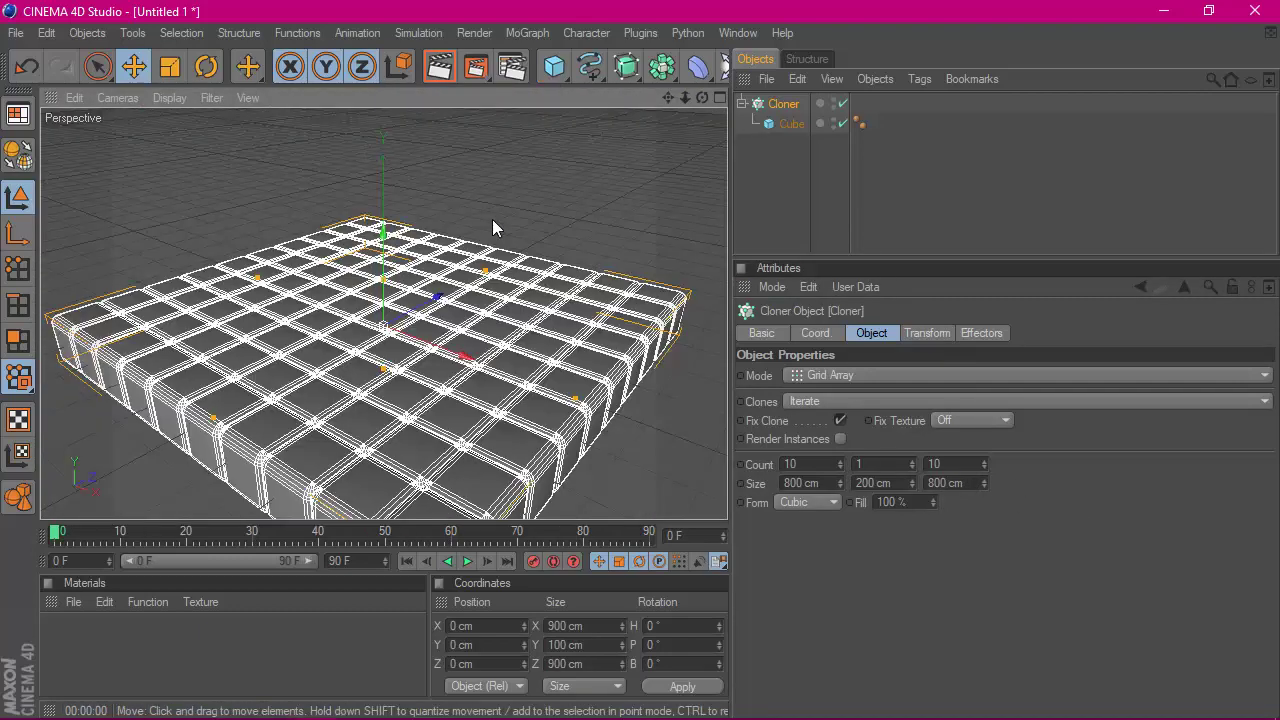
{"action": "double_click", "coordinate": [800, 483]}
{"action": "type", "text": "9"}
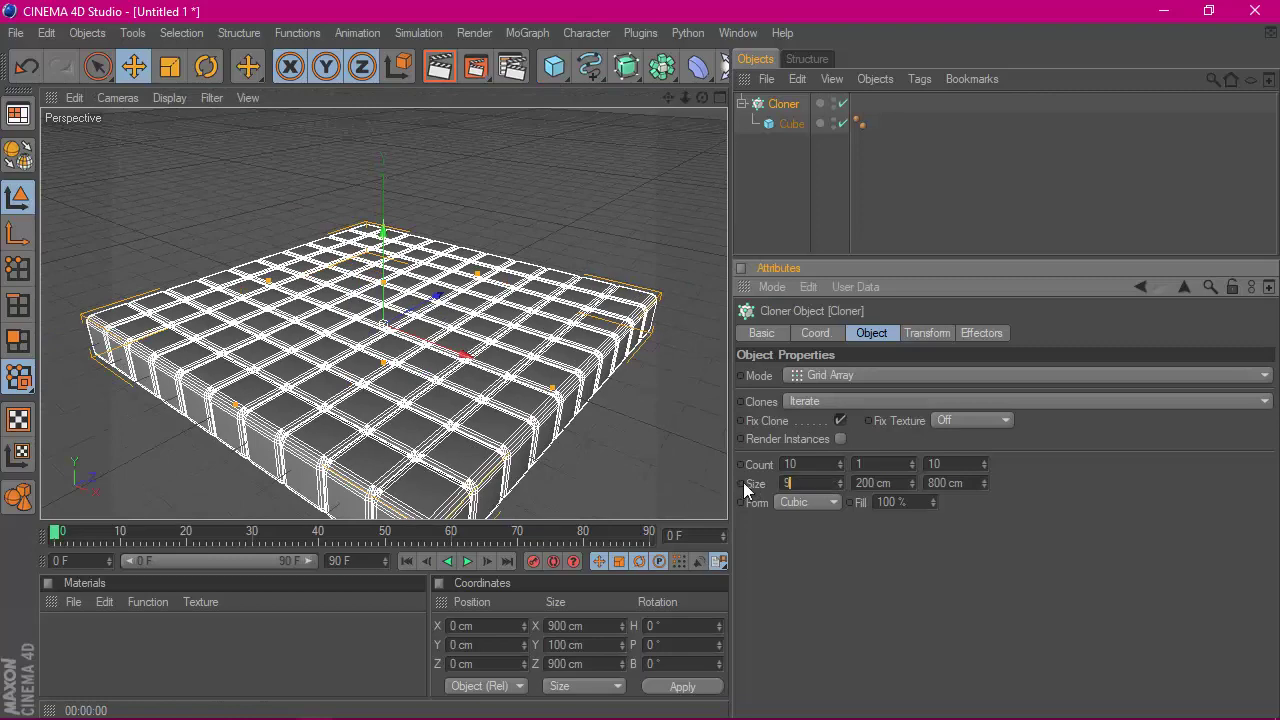
{"action": "type", "text": "00"}
{"action": "double_click", "coordinate": [948, 483]}
{"action": "type", "text": "900"}
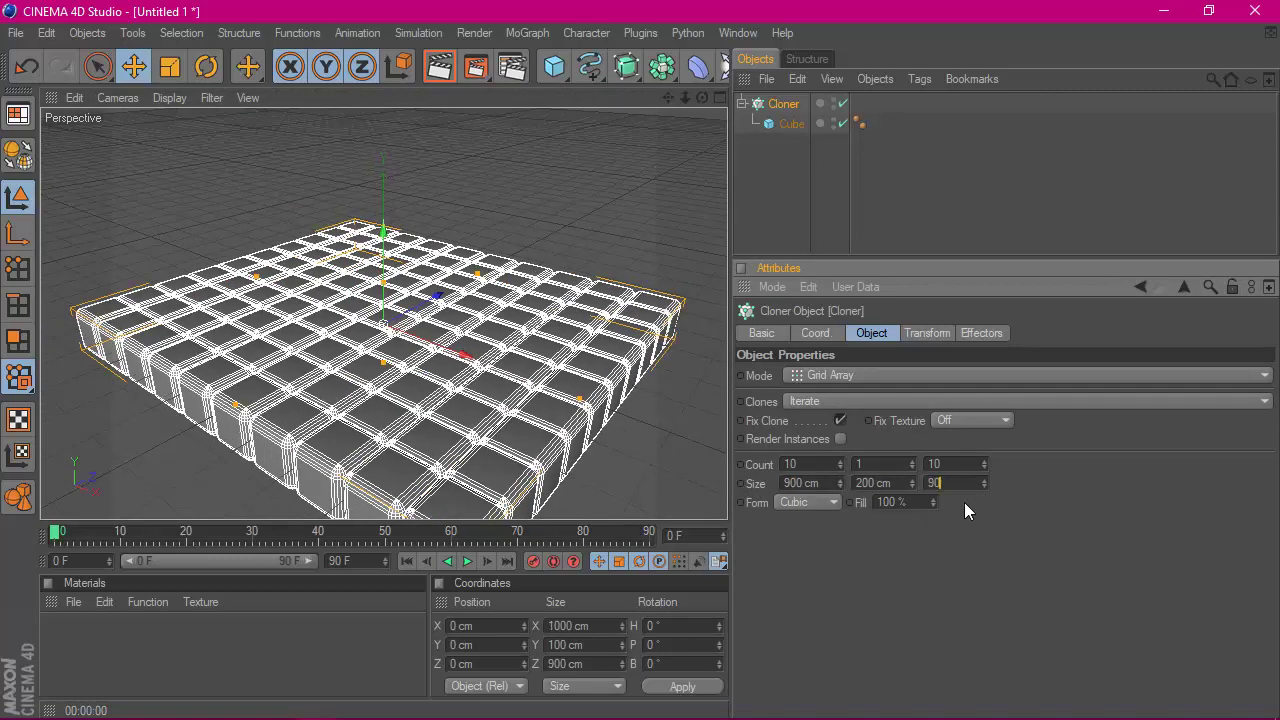
{"action": "key", "text": "Return"}
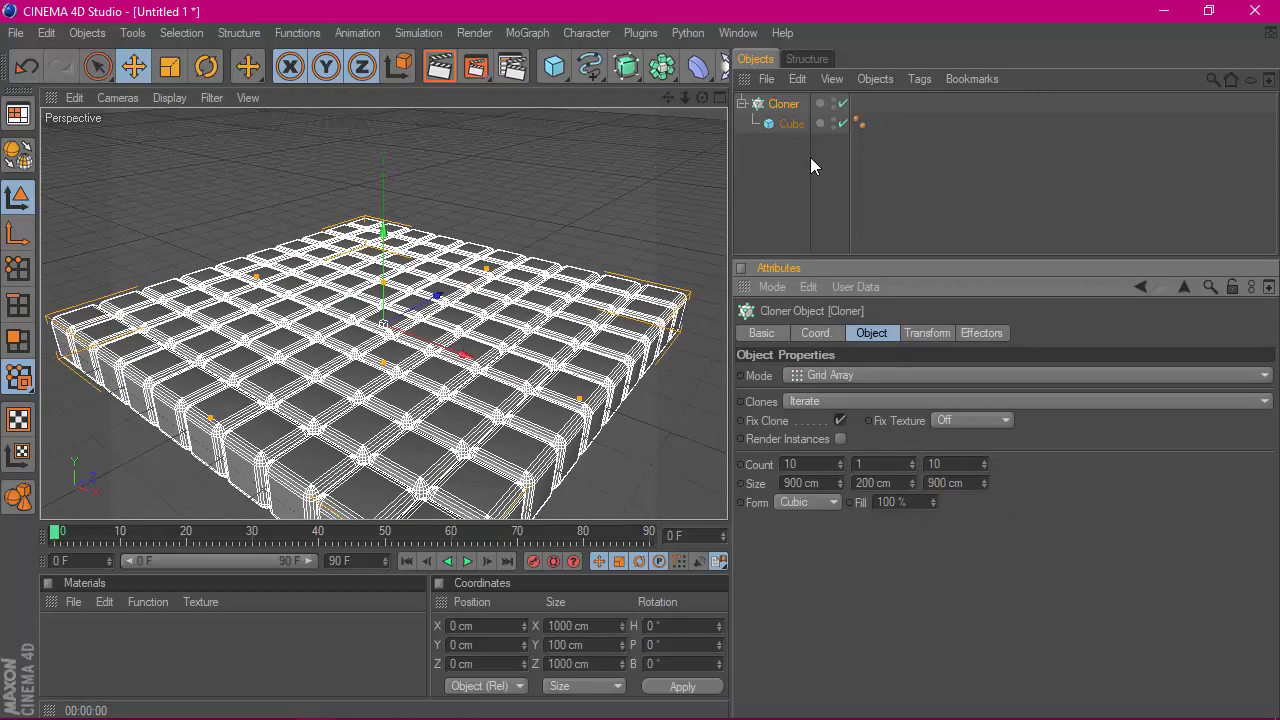
- Raise the cube's fillet radius to 20 cm and render a preview
{"action": "left_click", "coordinate": [791, 123]}
{"action": "left_click_drag", "start_coordinate": [896, 471], "coordinate": [900, 468]}
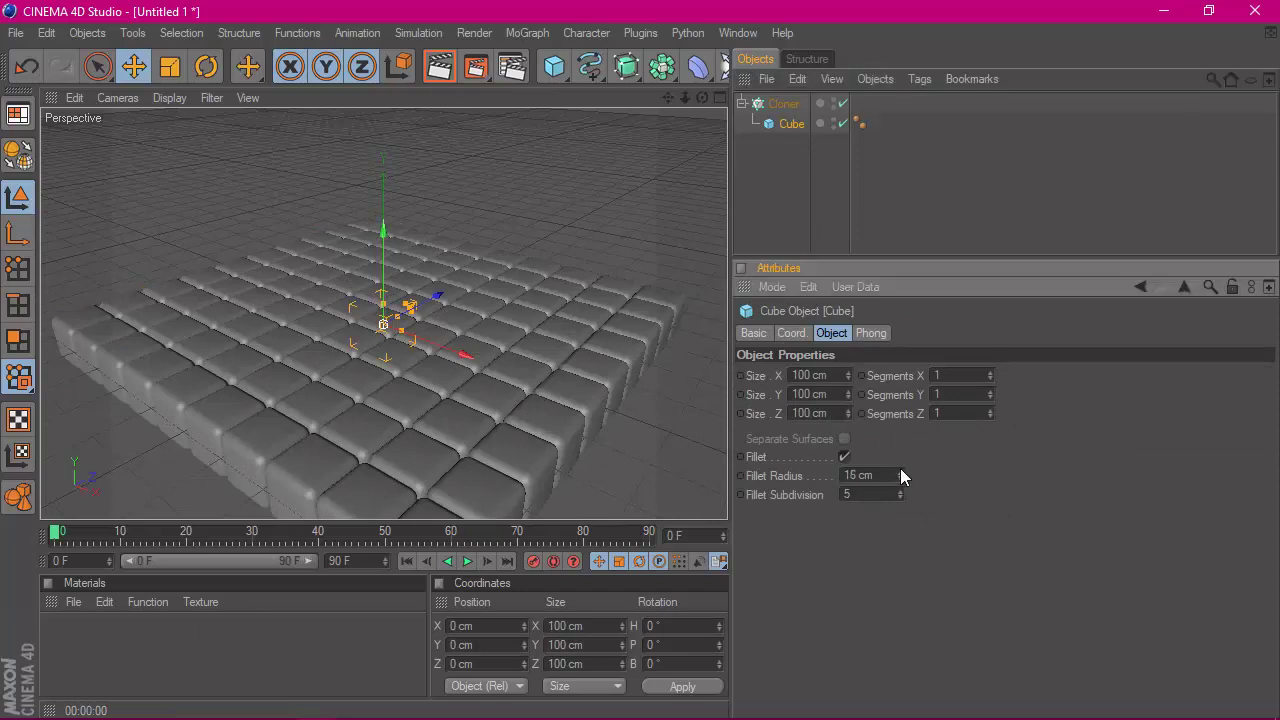
{"action": "left_click", "coordinate": [900, 470]}
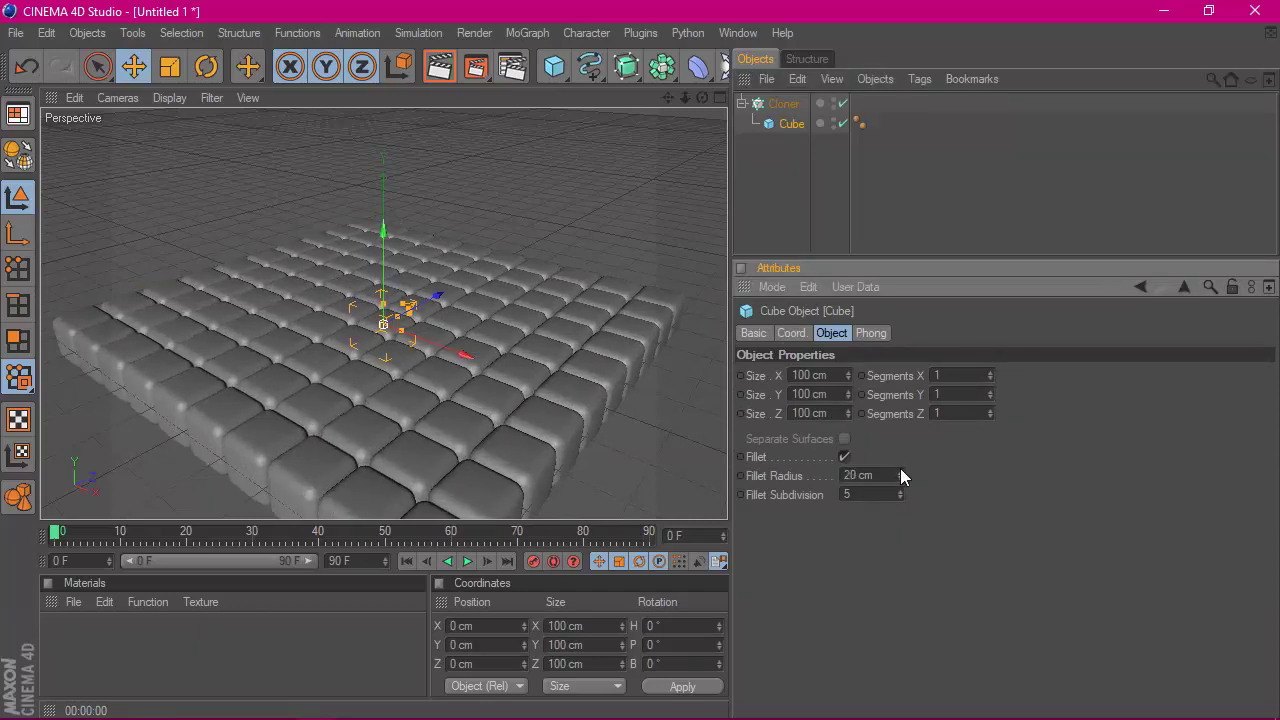
{"action": "left_click", "coordinate": [437, 67]}
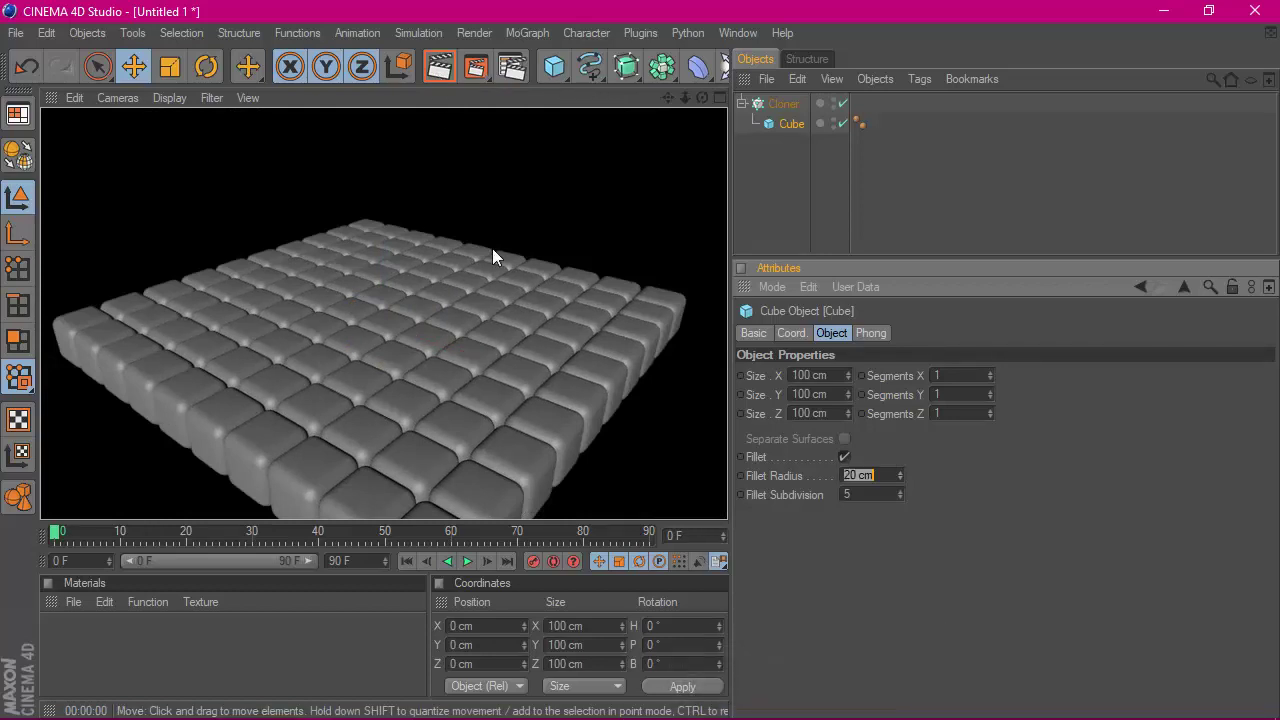
- Set the Cloner's Transform Display to Weight and raise the clone Weight to 100%
{"action": "left_click", "coordinate": [776, 105]}
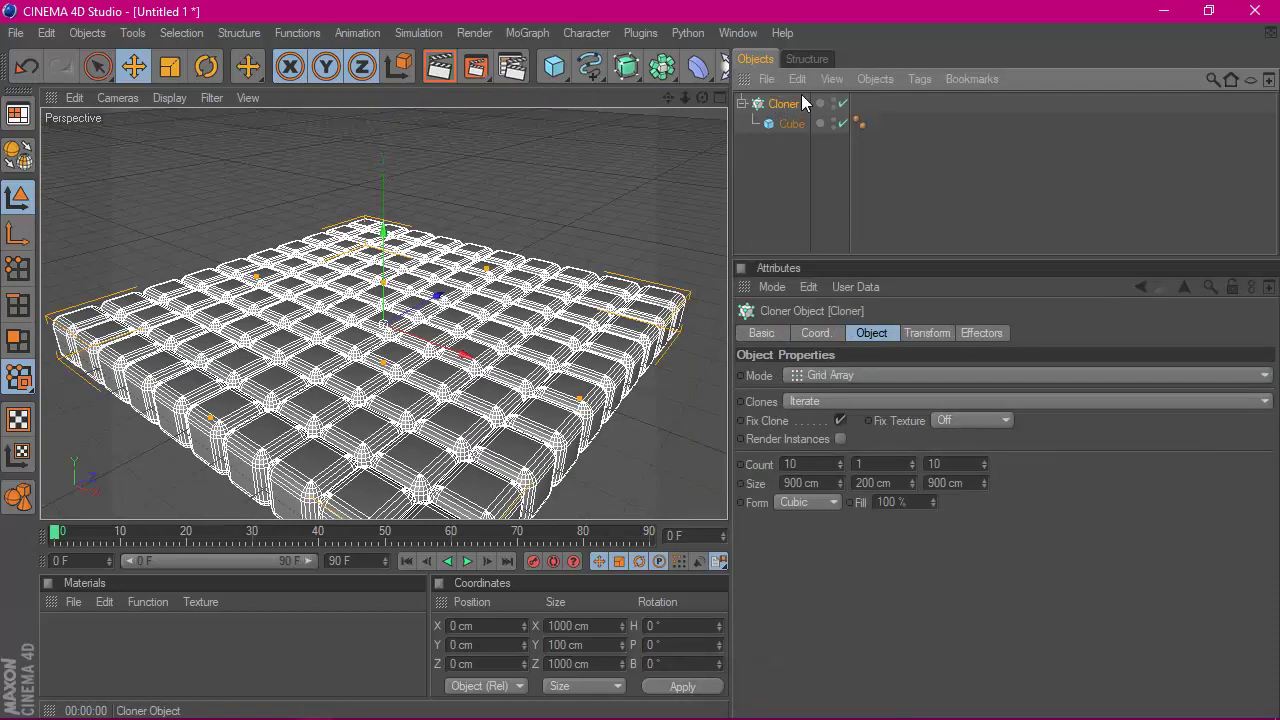
{"action": "left_click", "coordinate": [932, 333]}
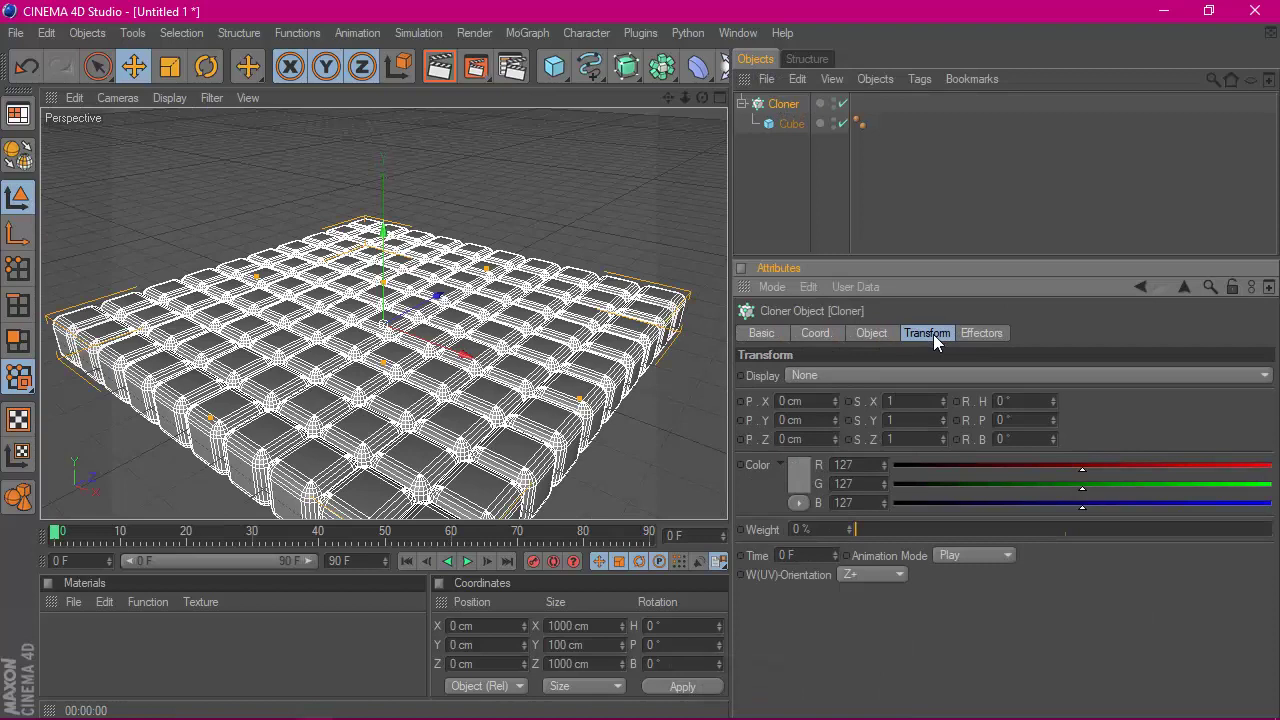
{"action": "left_click", "coordinate": [862, 378]}
{"action": "left_click", "coordinate": [861, 415]}
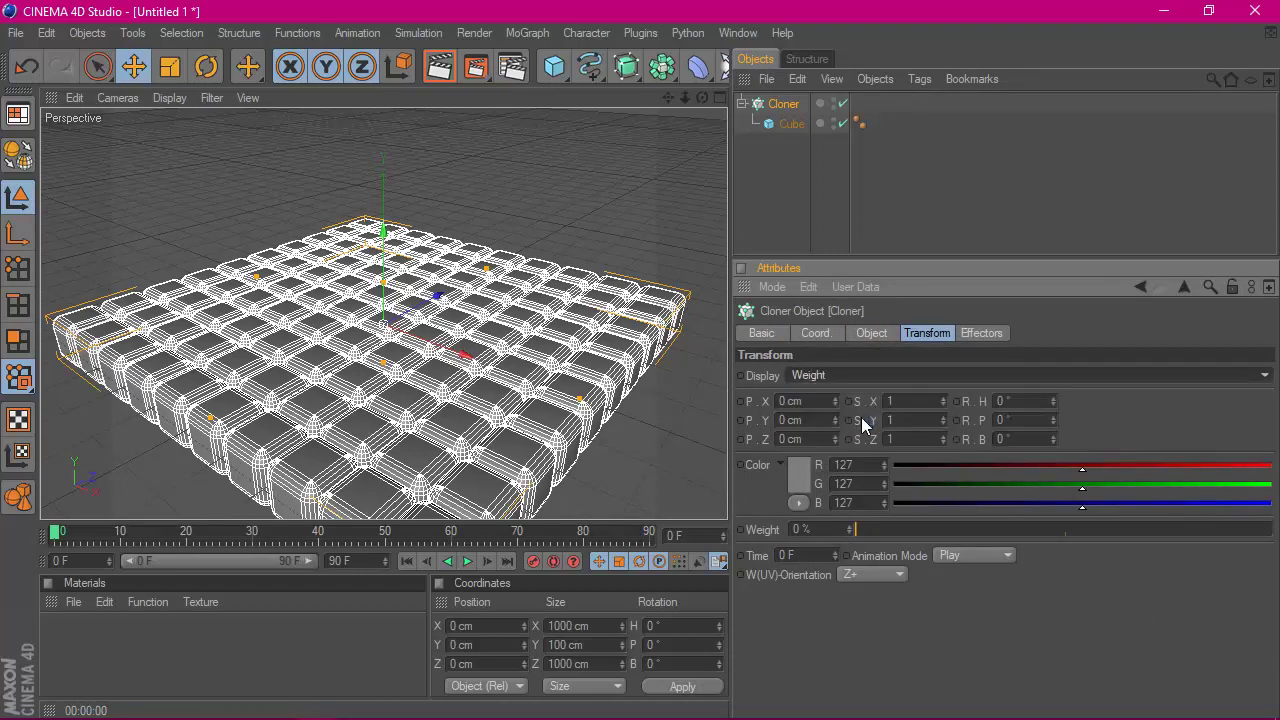
{"action": "left_click_drag", "start_coordinate": [949, 534], "coordinate": [1278, 540]}
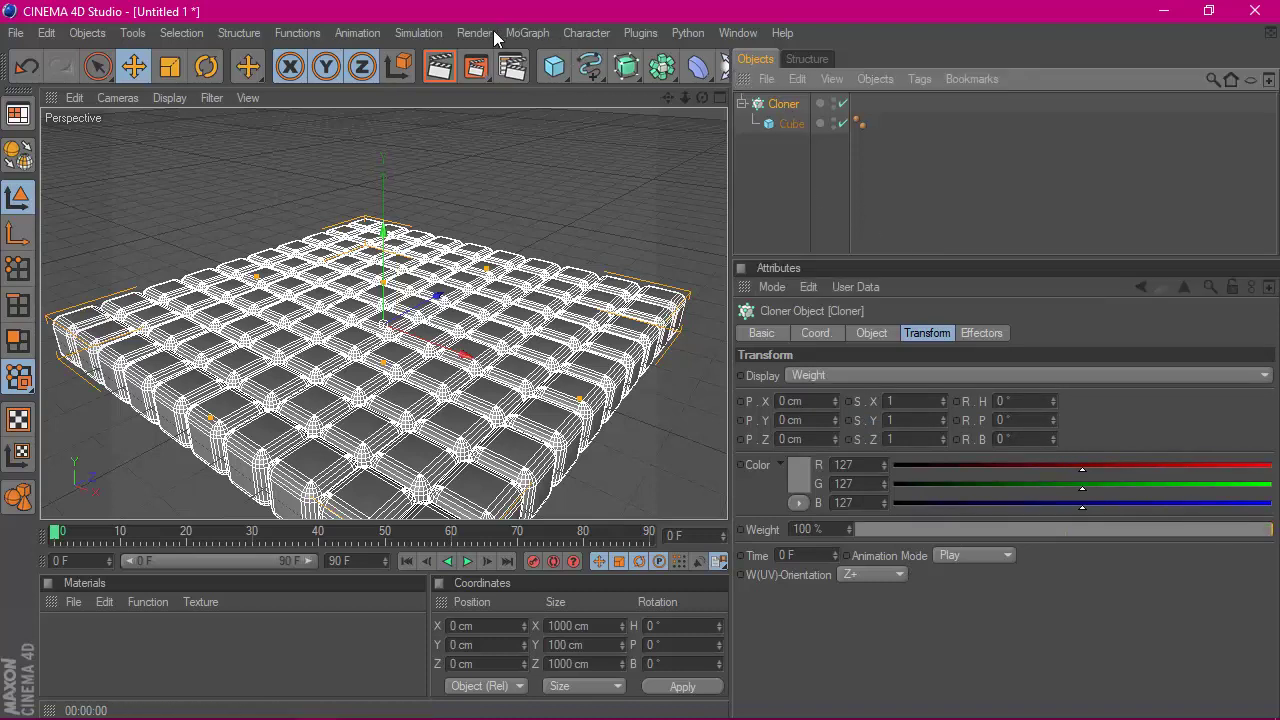
{"action": "left_click", "coordinate": [636, 35]}
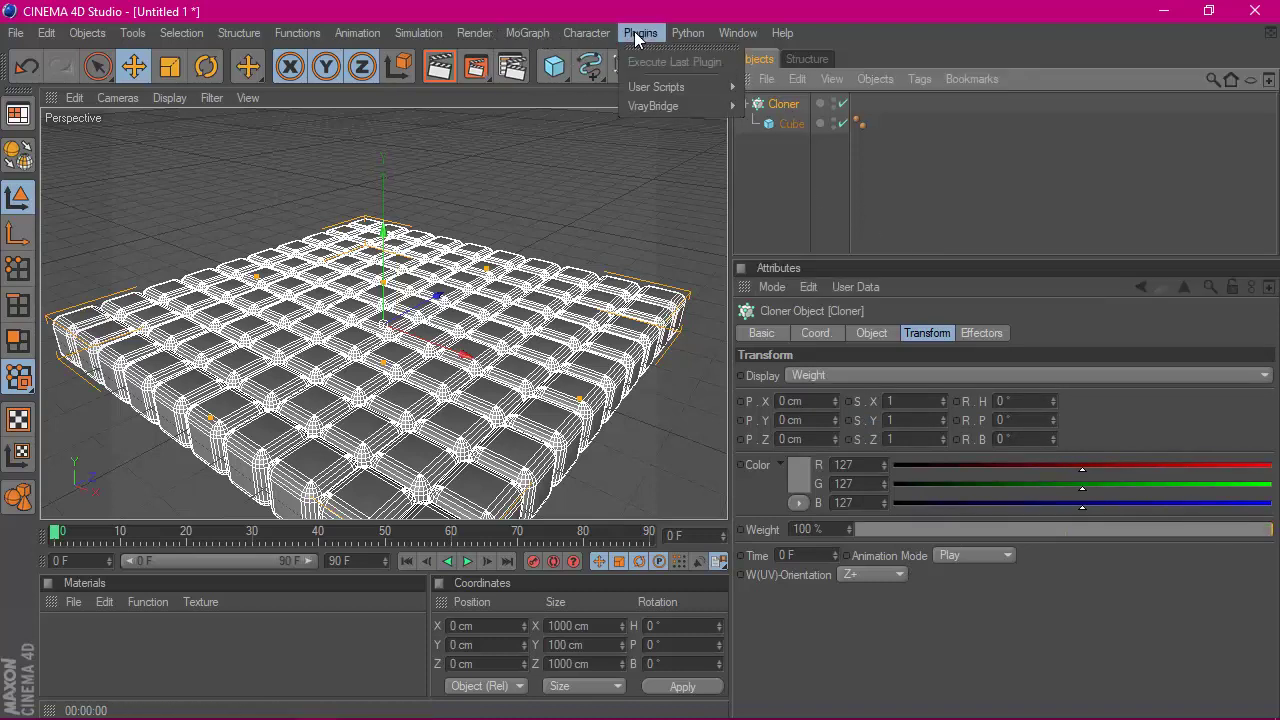
{"action": "left_click", "coordinate": [636, 33]}
{"action": "left_click", "coordinate": [527, 33]}
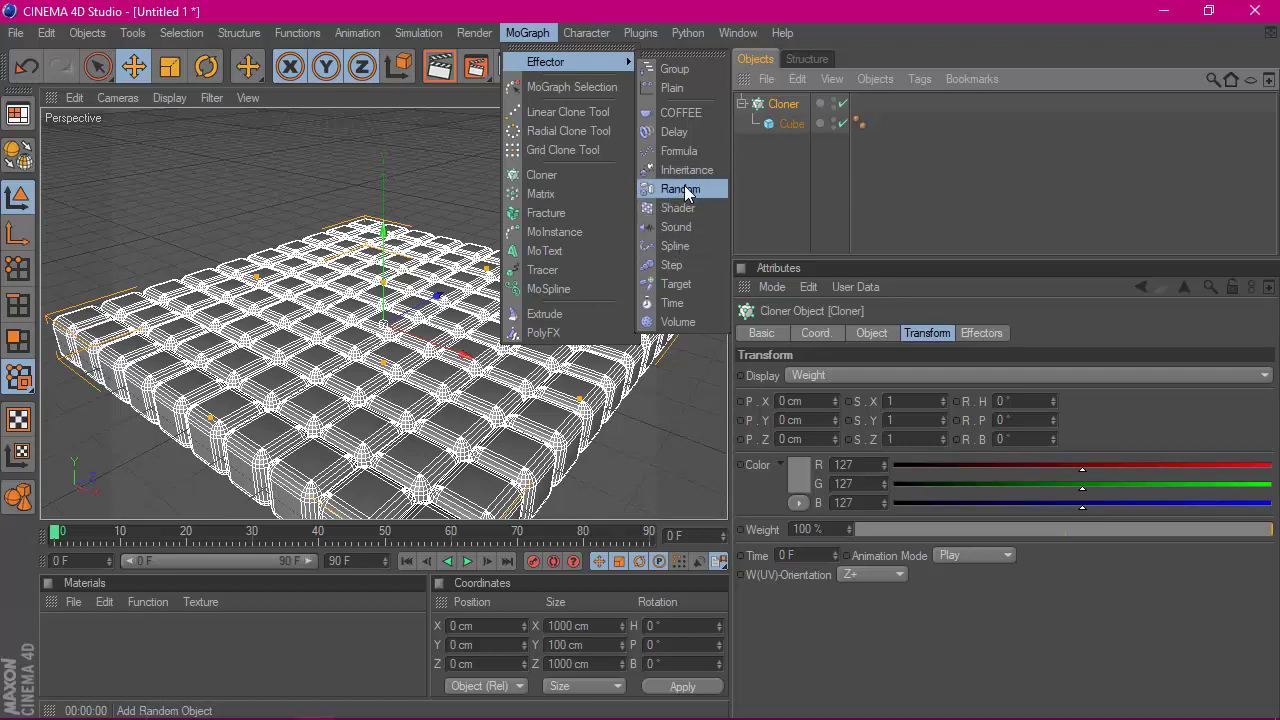
- Add a Random effector with Position unchecked and Weight Transform at 100%
{"action": "left_click", "coordinate": [681, 189]}
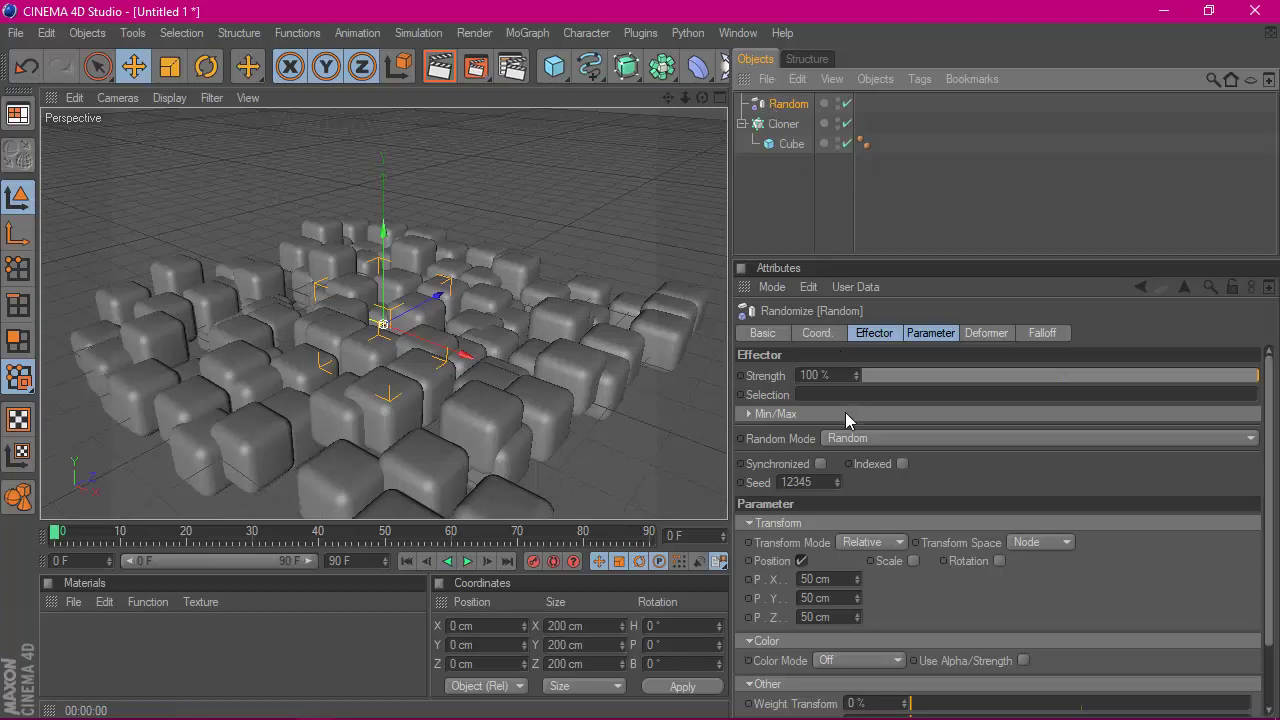
{"action": "left_click", "coordinate": [801, 561]}
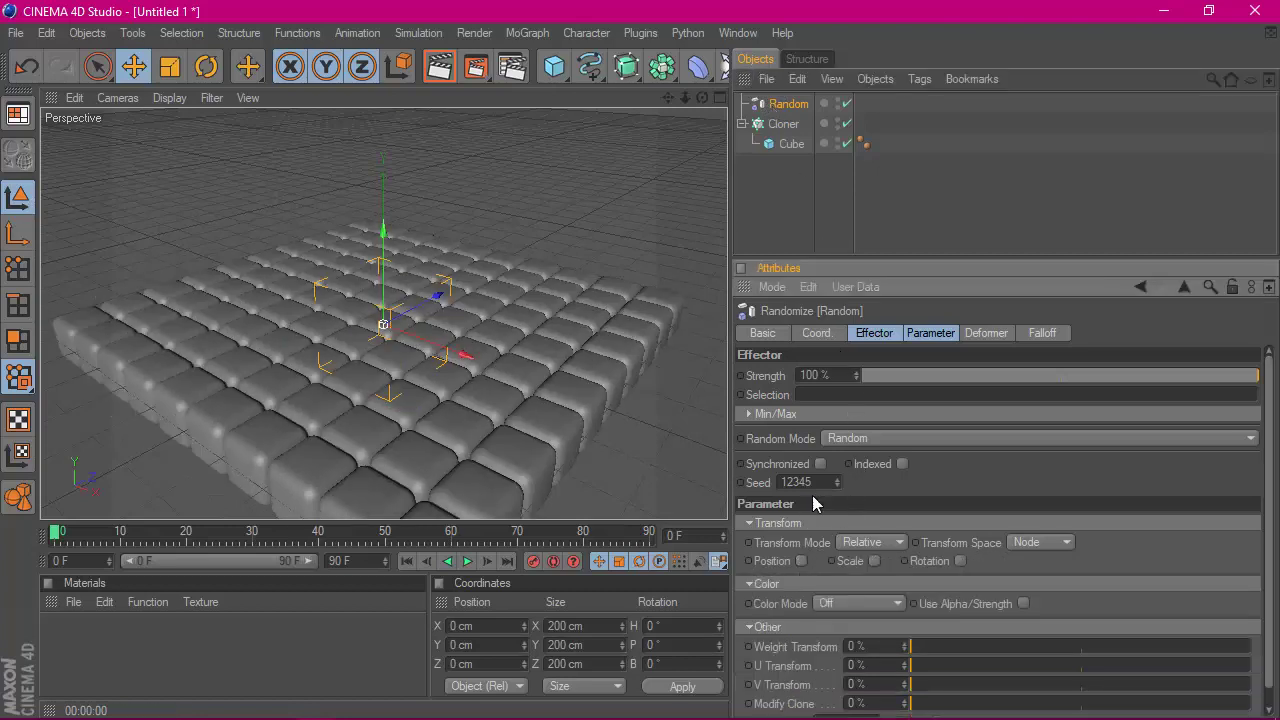
{"action": "left_click", "coordinate": [1042, 337]}
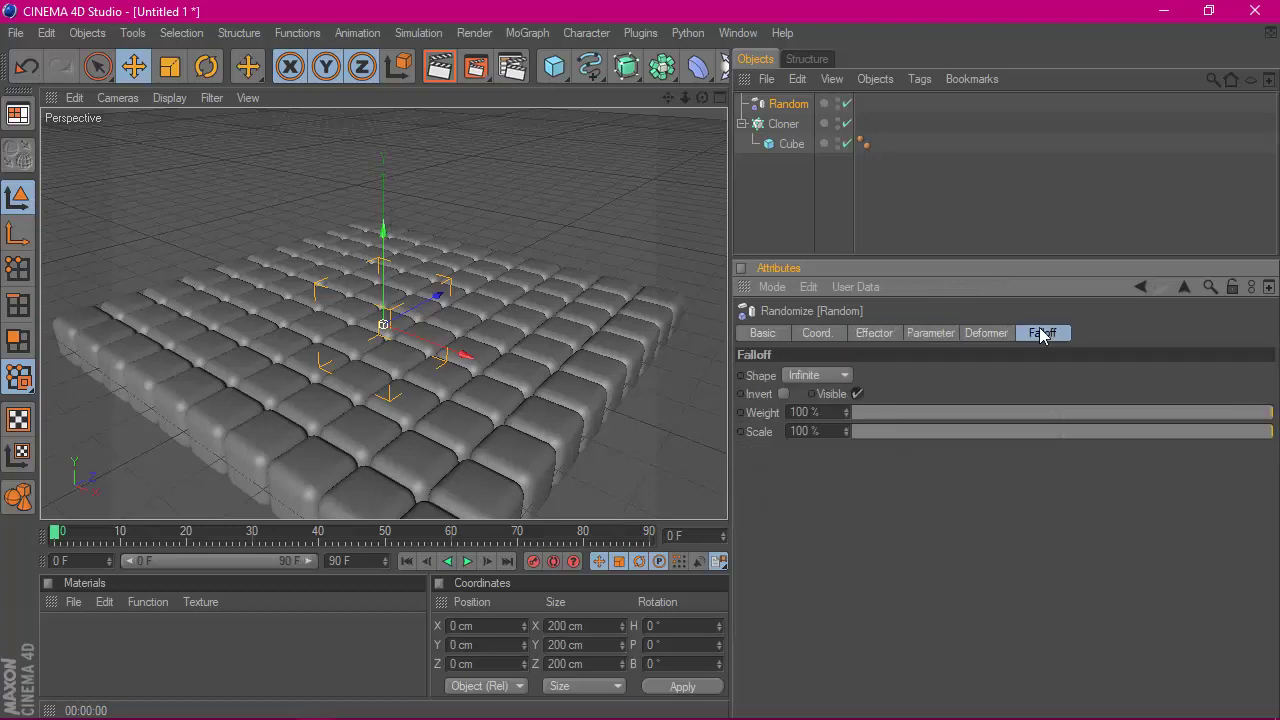
{"action": "left_click", "coordinate": [1005, 336]}
{"action": "left_click", "coordinate": [930, 334]}
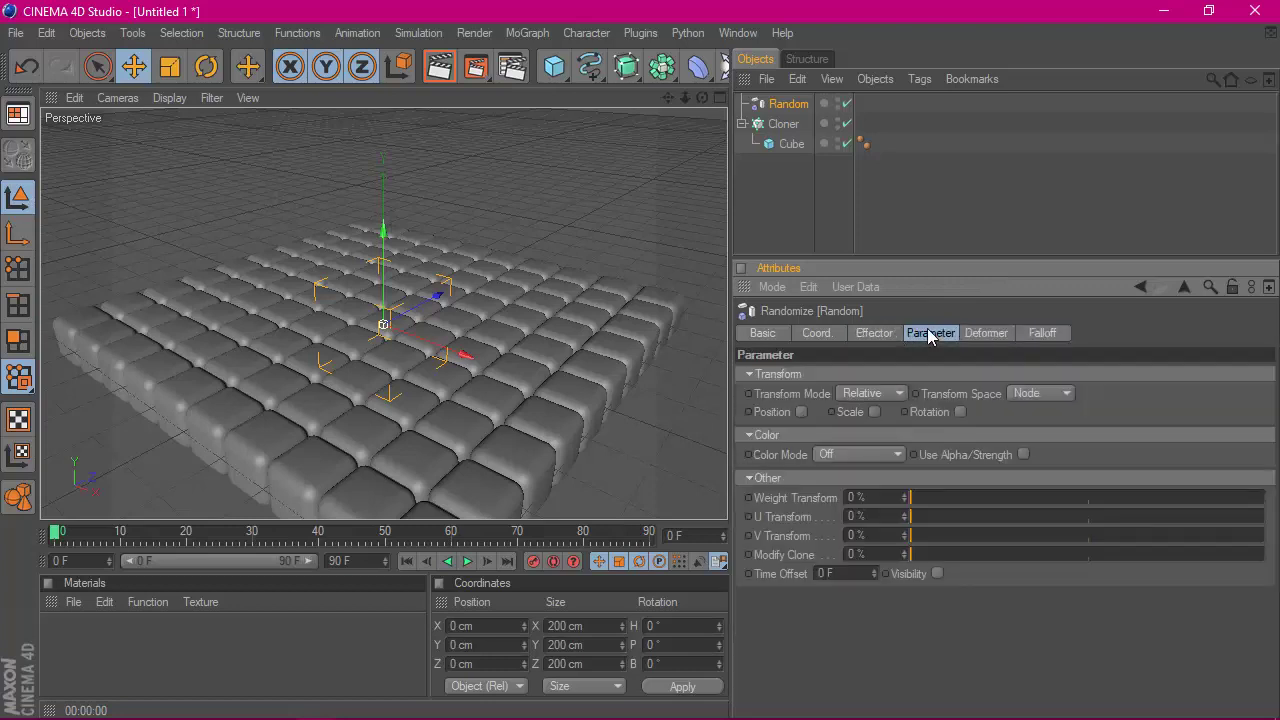
{"action": "mouse_move", "coordinate": [942, 497]}
{"action": "left_mouse_down"}
{"action": "mouse_move", "coordinate": [1057, 490]}
{"action": "mouse_move", "coordinate": [1270, 508]}
{"action": "left_mouse_up"}
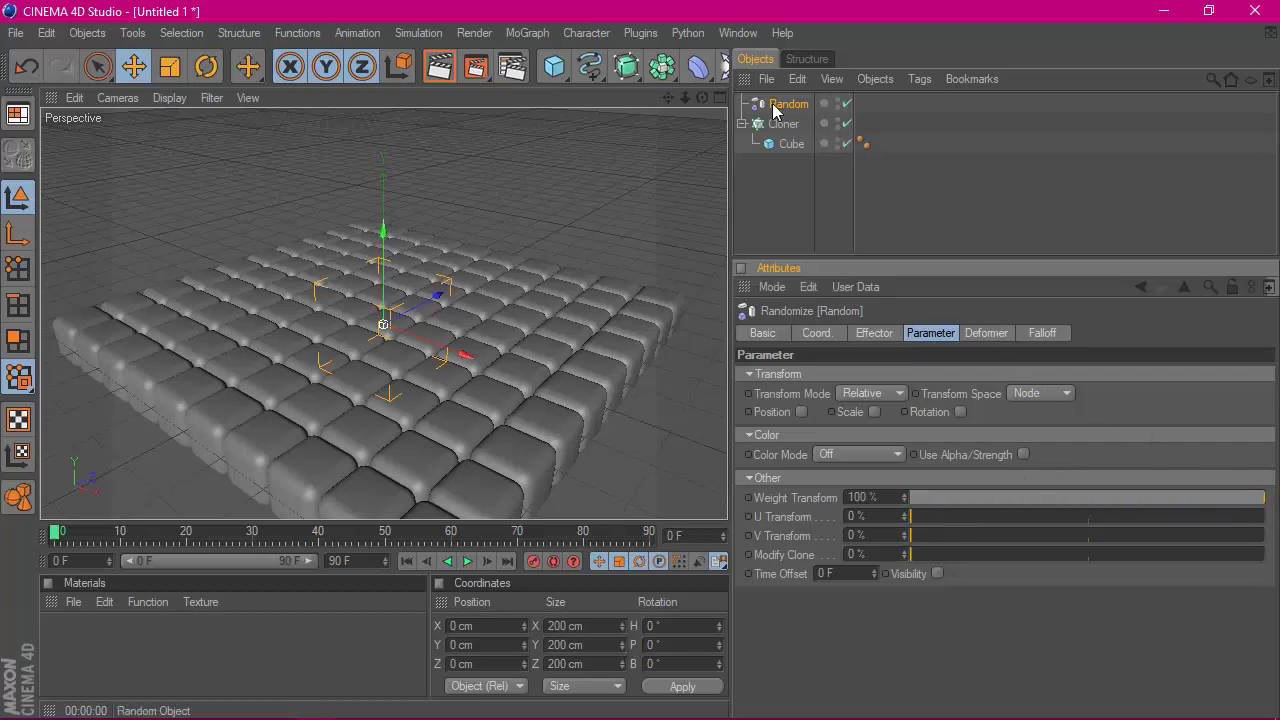
{"action": "left_click", "coordinate": [525, 33]}
{"action": "mouse_move", "coordinate": [560, 62]}
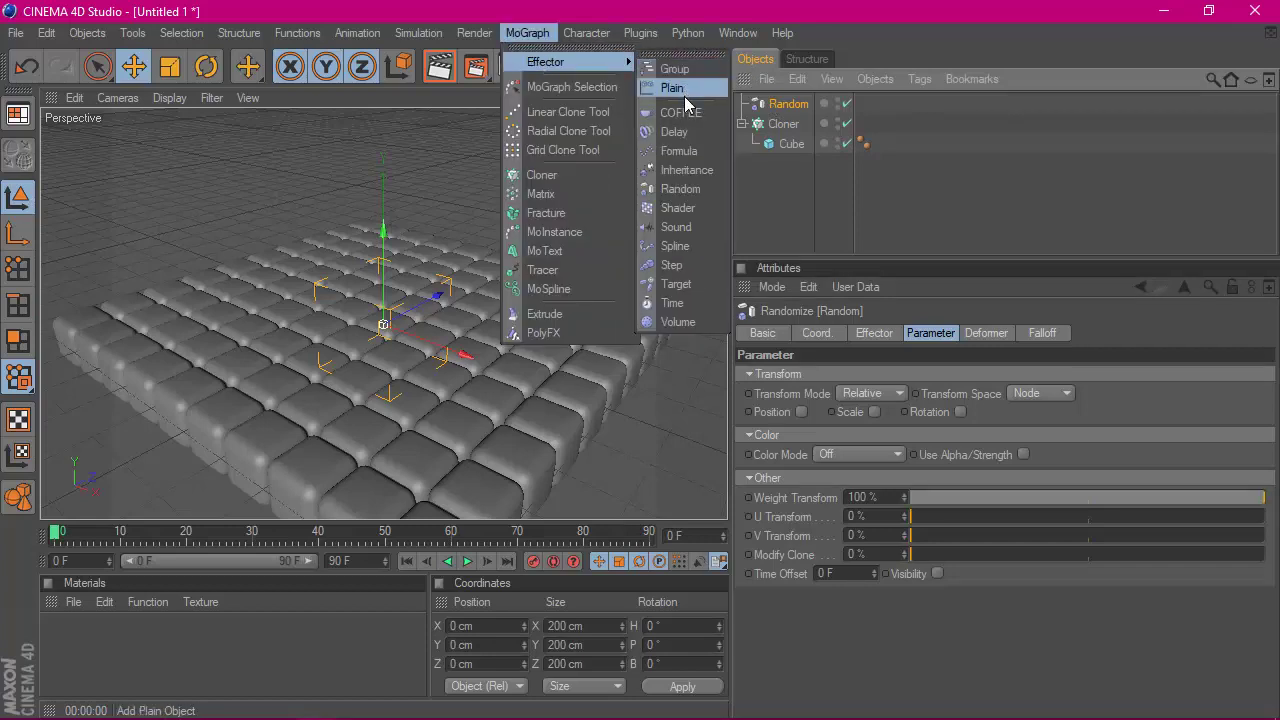
- Add a Time effector with Rotation off, Position on, P.Y 150 cm and Weight Transform 99%
{"action": "left_click", "coordinate": [696, 308]}
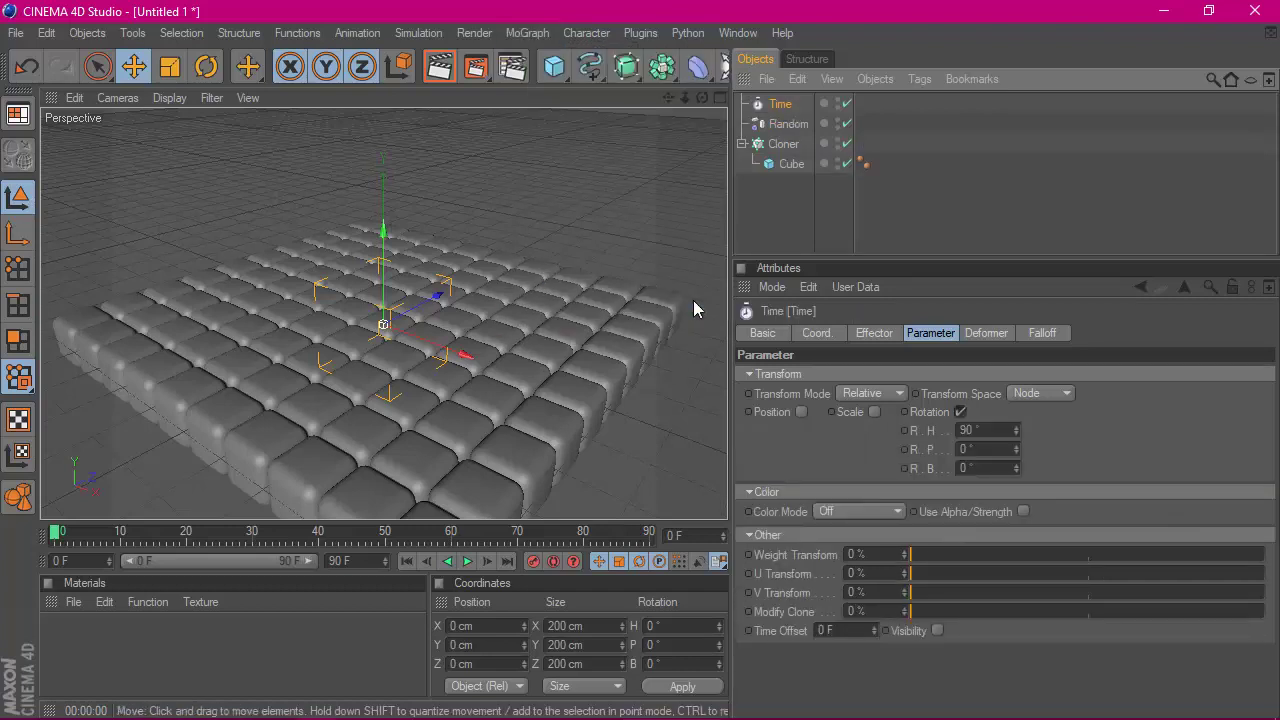
{"action": "left_click", "coordinate": [960, 412]}
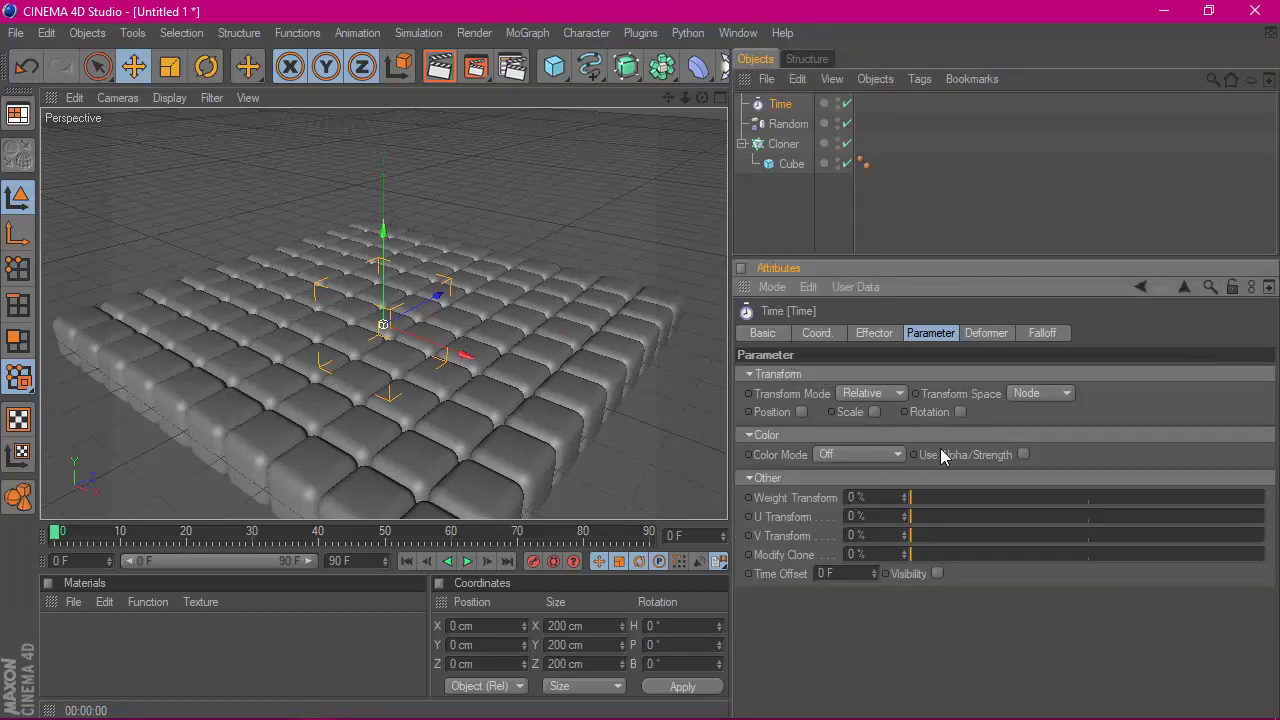
{"action": "left_click_drag", "start_coordinate": [952, 499], "coordinate": [1262, 505]}
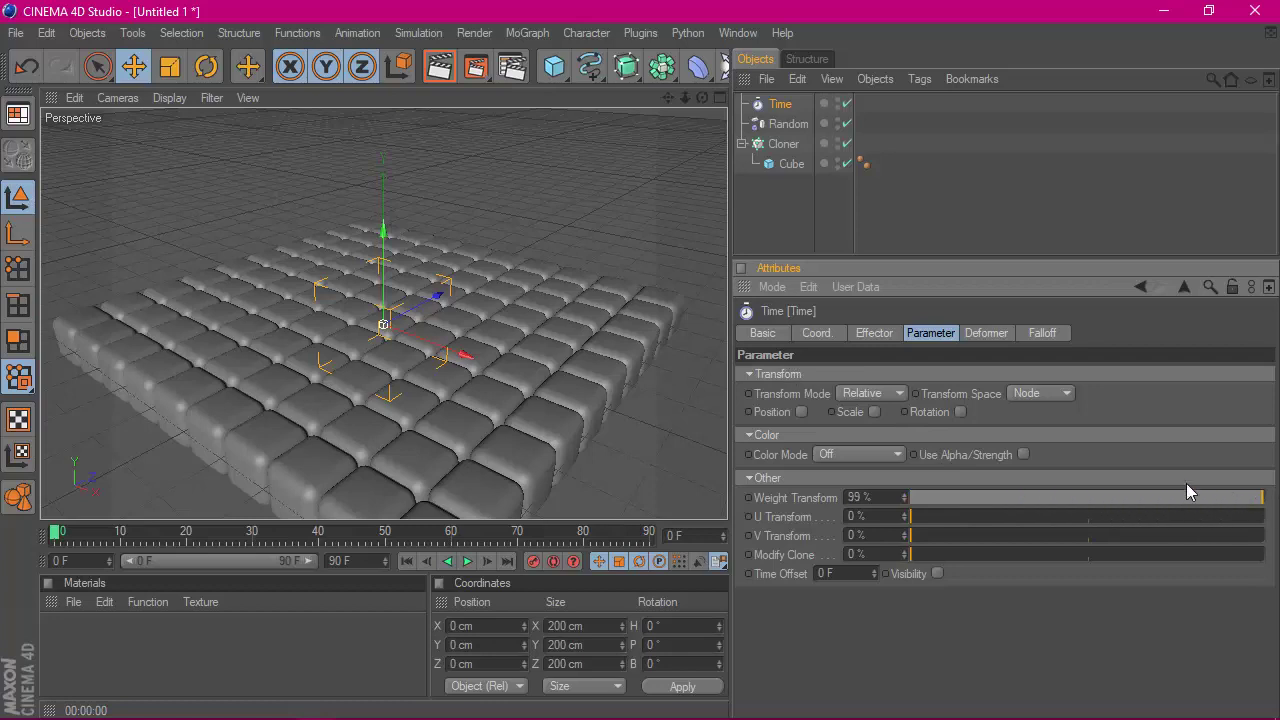
{"action": "left_click", "coordinate": [861, 335]}
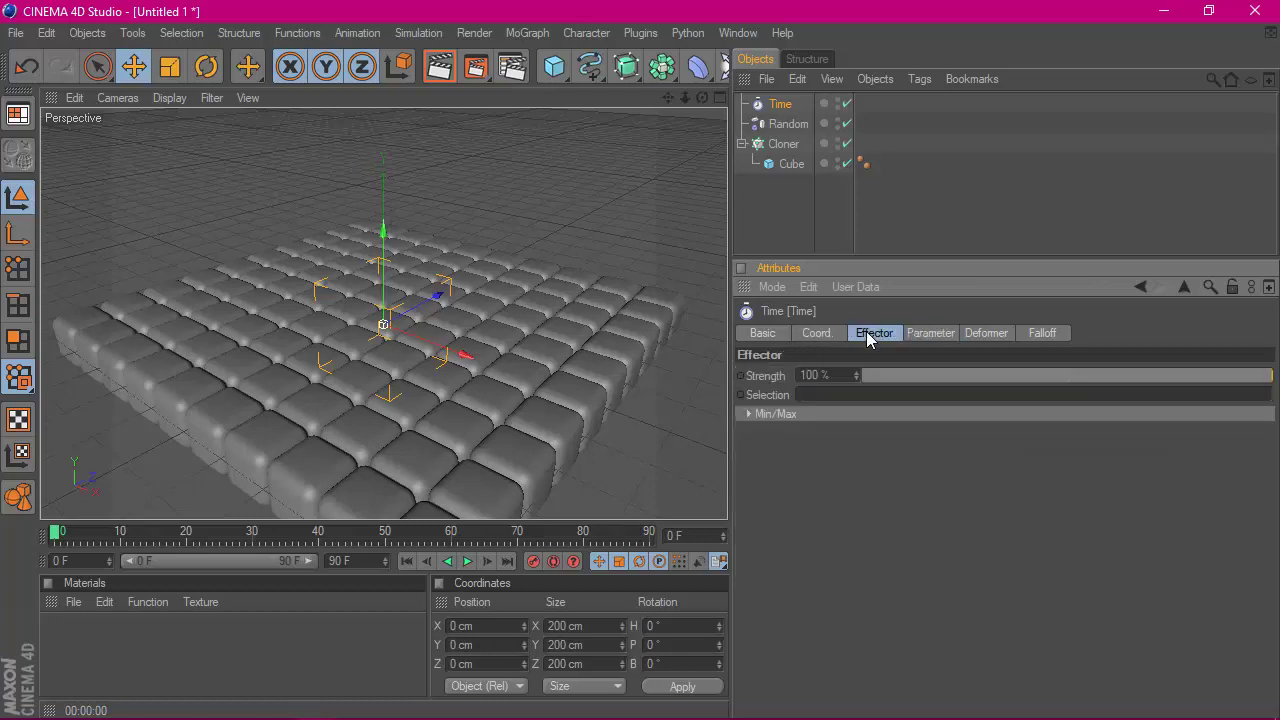
{"action": "left_click", "coordinate": [914, 338]}
{"action": "left_click", "coordinate": [802, 412]}
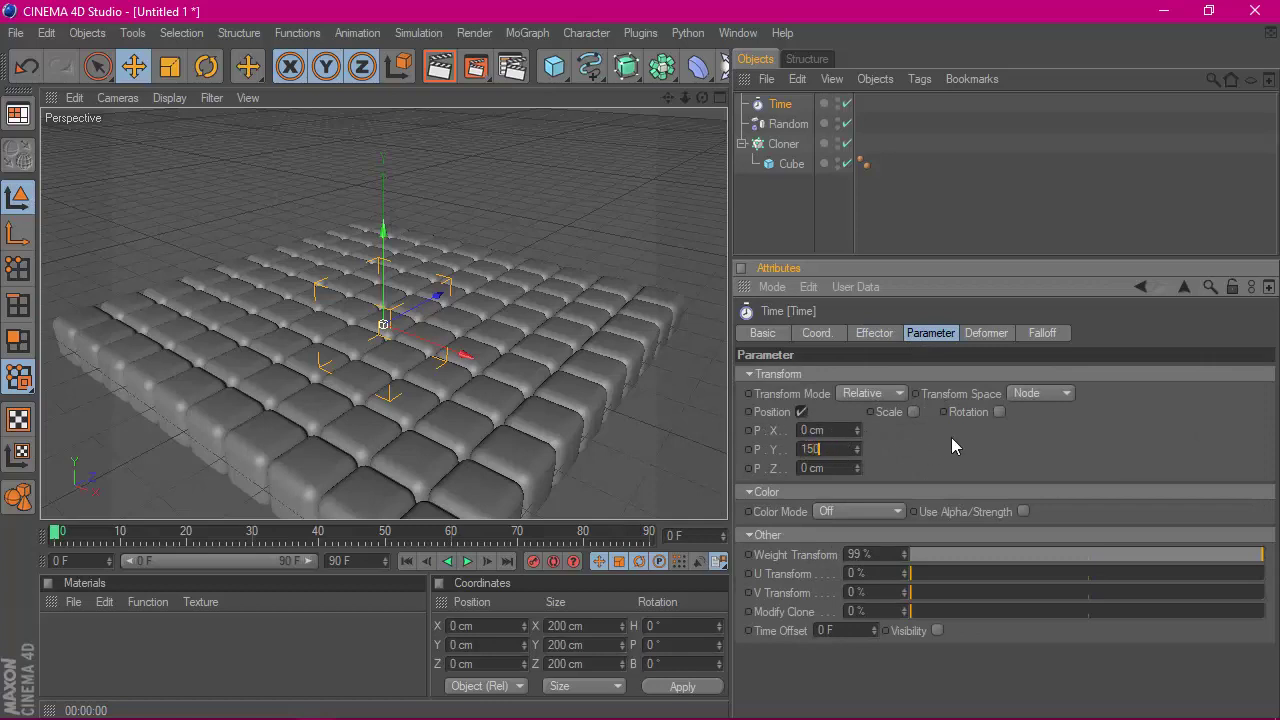
{"action": "left_click", "coordinate": [466, 562]}
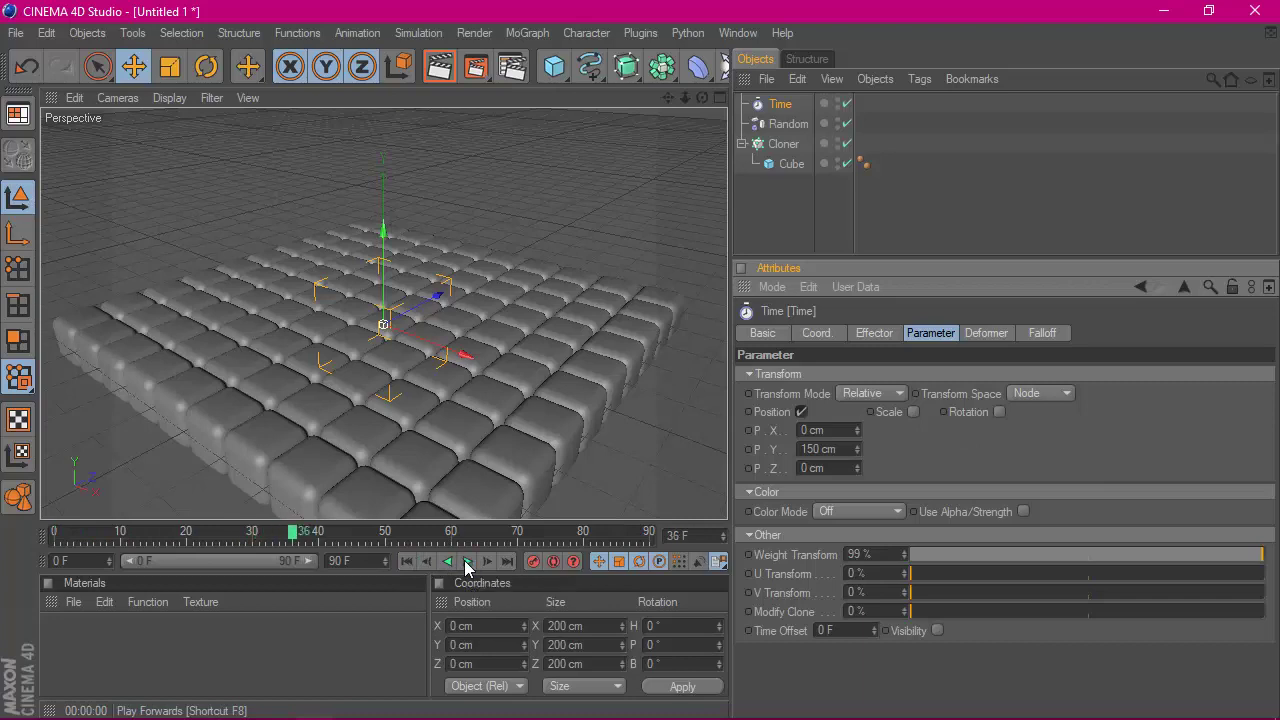
- Drag the Time effector into the Cloner's Effectors list and replay from frame 0
{"action": "left_click", "coordinate": [783, 144]}
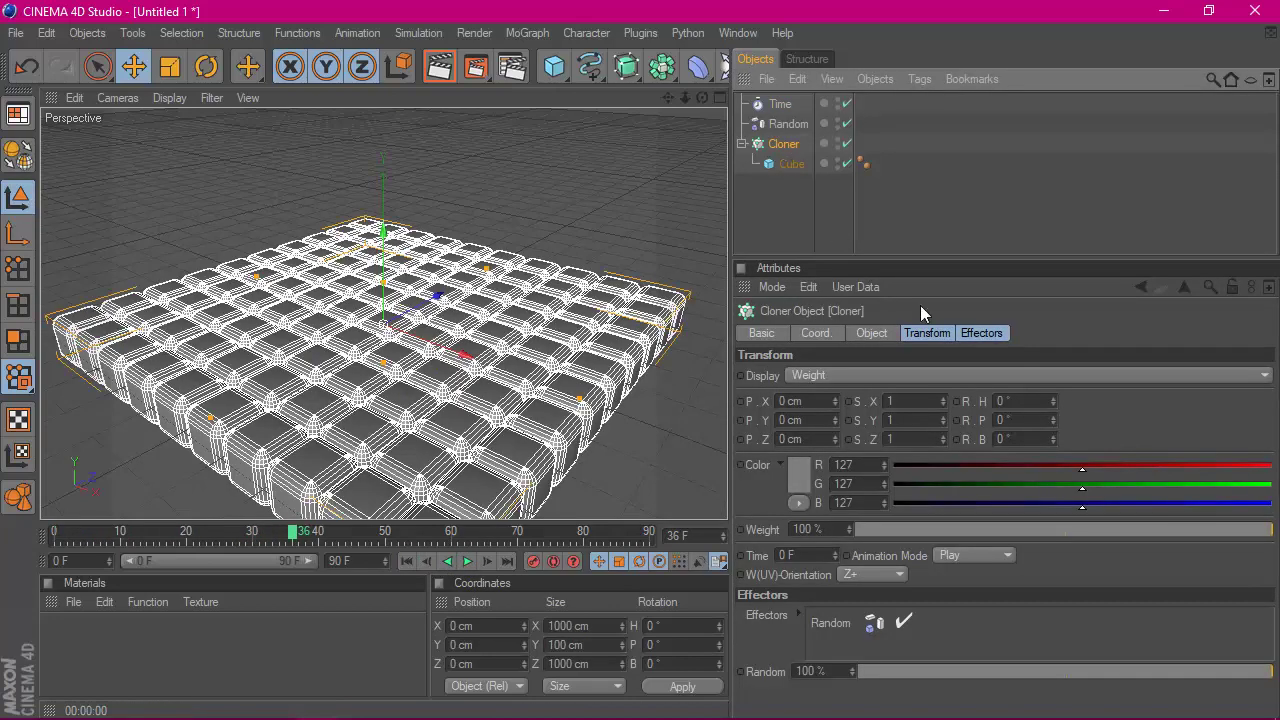
{"action": "left_click", "coordinate": [981, 336]}
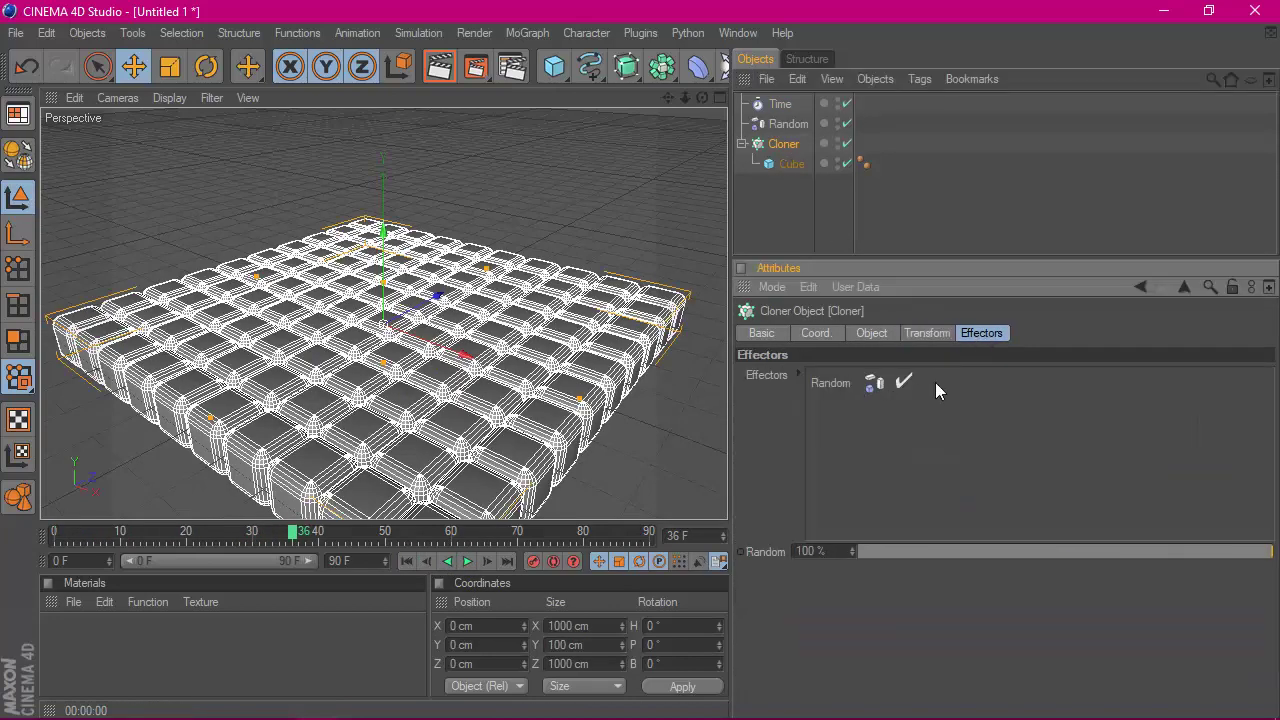
{"action": "left_click_drag", "start_coordinate": [780, 105], "coordinate": [862, 170]}
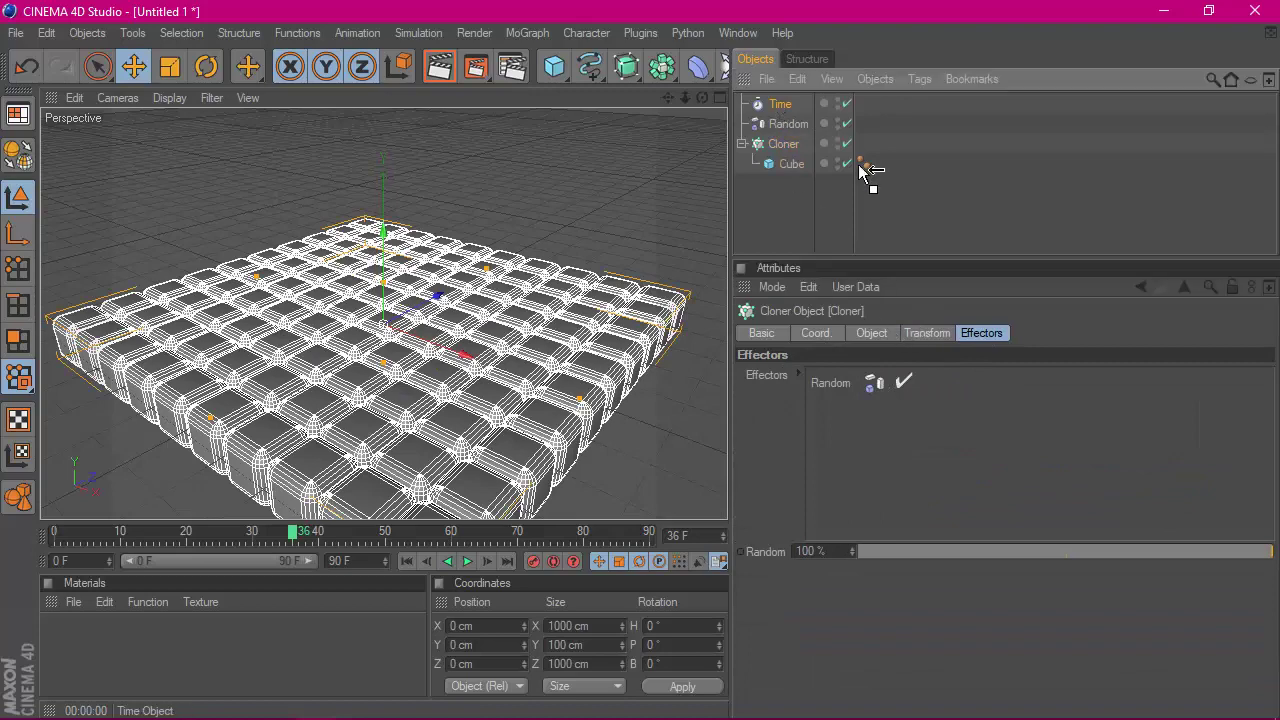
{"action": "left_click_drag", "start_coordinate": [842, 400], "coordinate": [841, 406]}
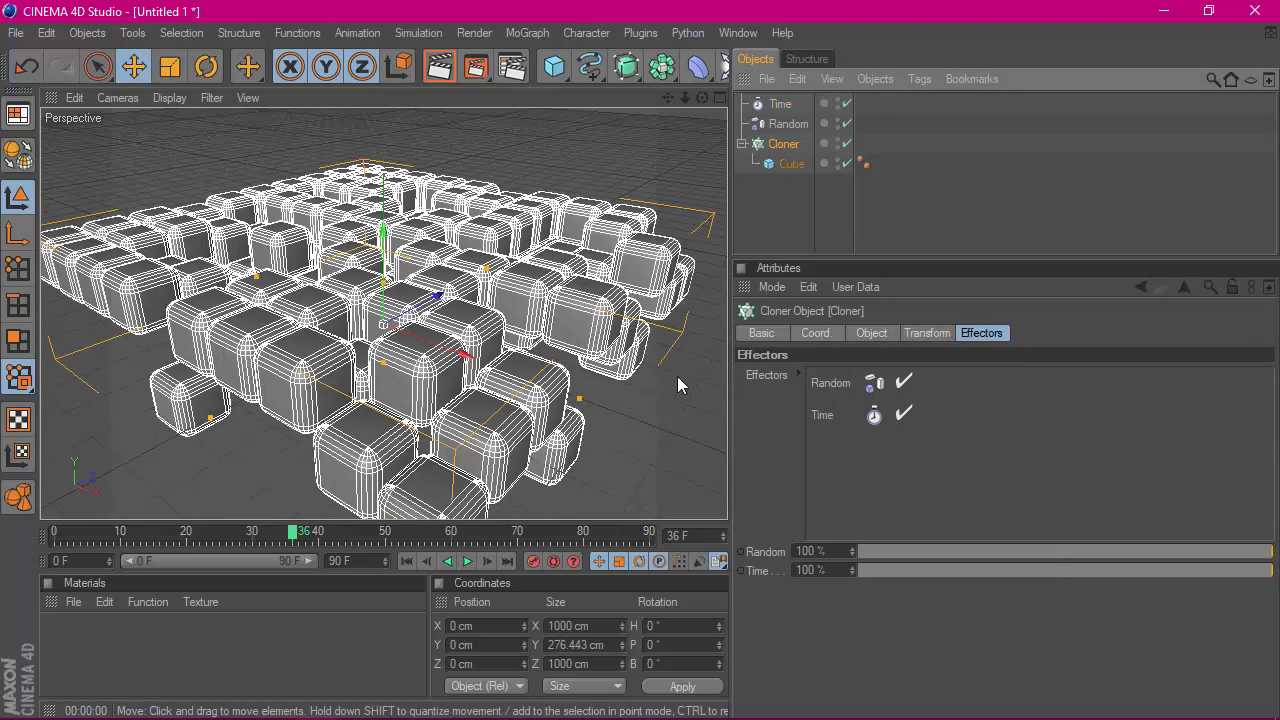
{"action": "left_click", "coordinate": [406, 562]}
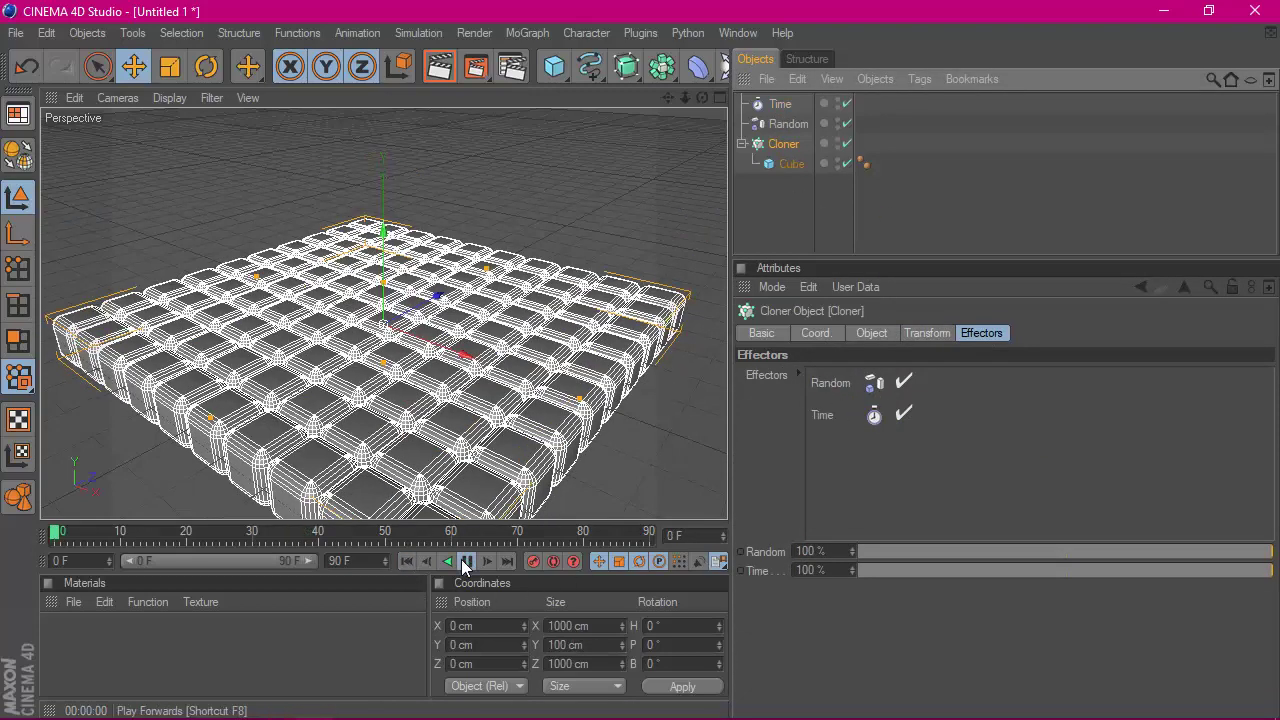
{"action": "left_click", "coordinate": [465, 562]}
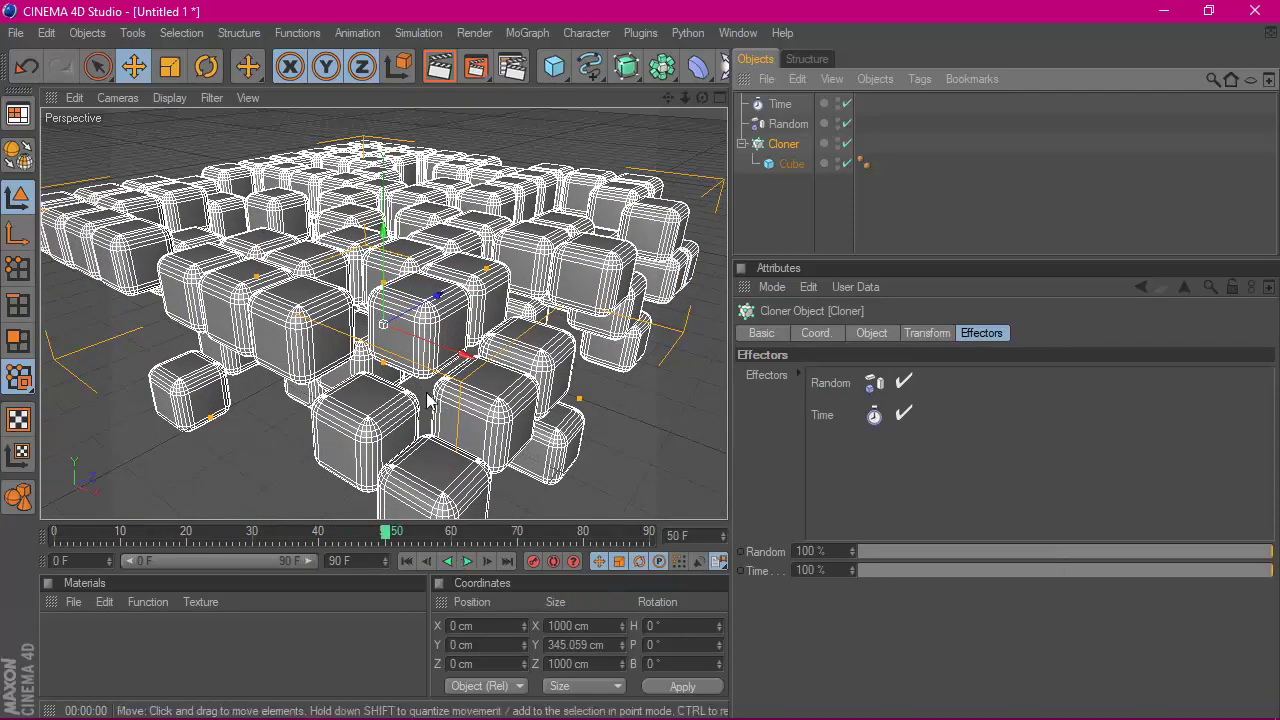
{"action": "left_click", "coordinate": [803, 203]}
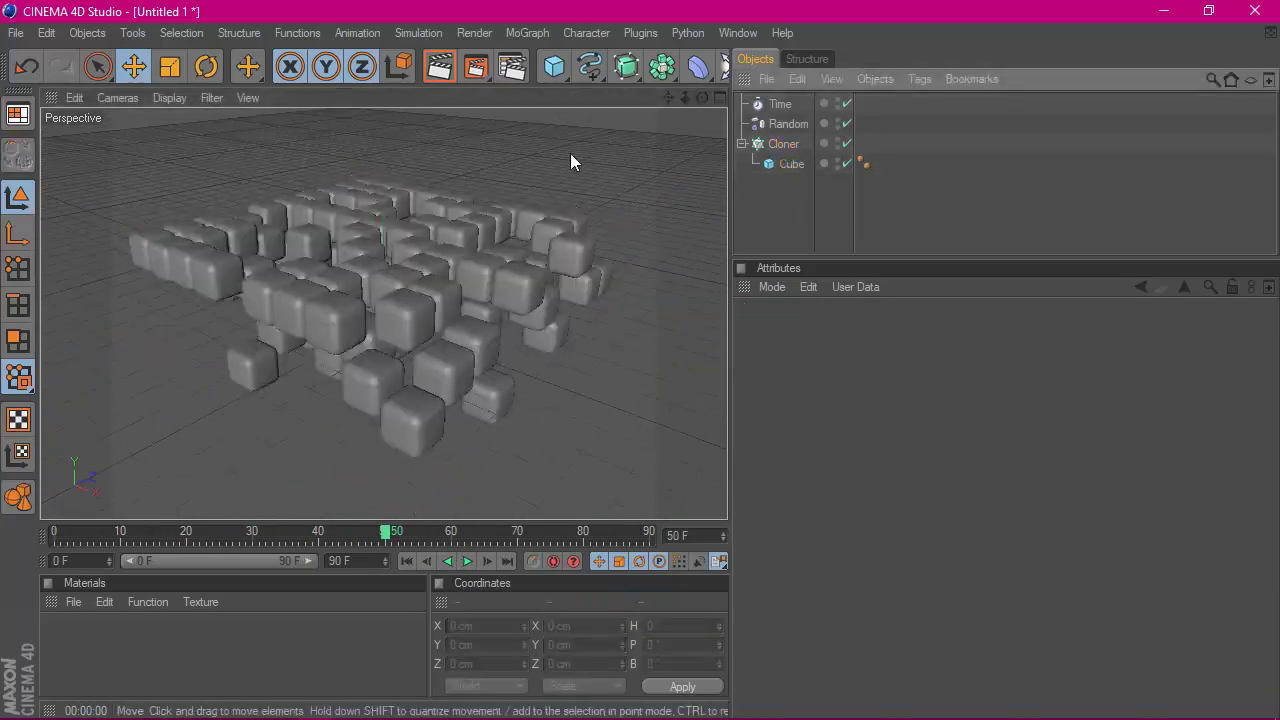
- Render the view and play the animation to preview the scattering cubes
{"action": "left_click", "coordinate": [439, 66]}
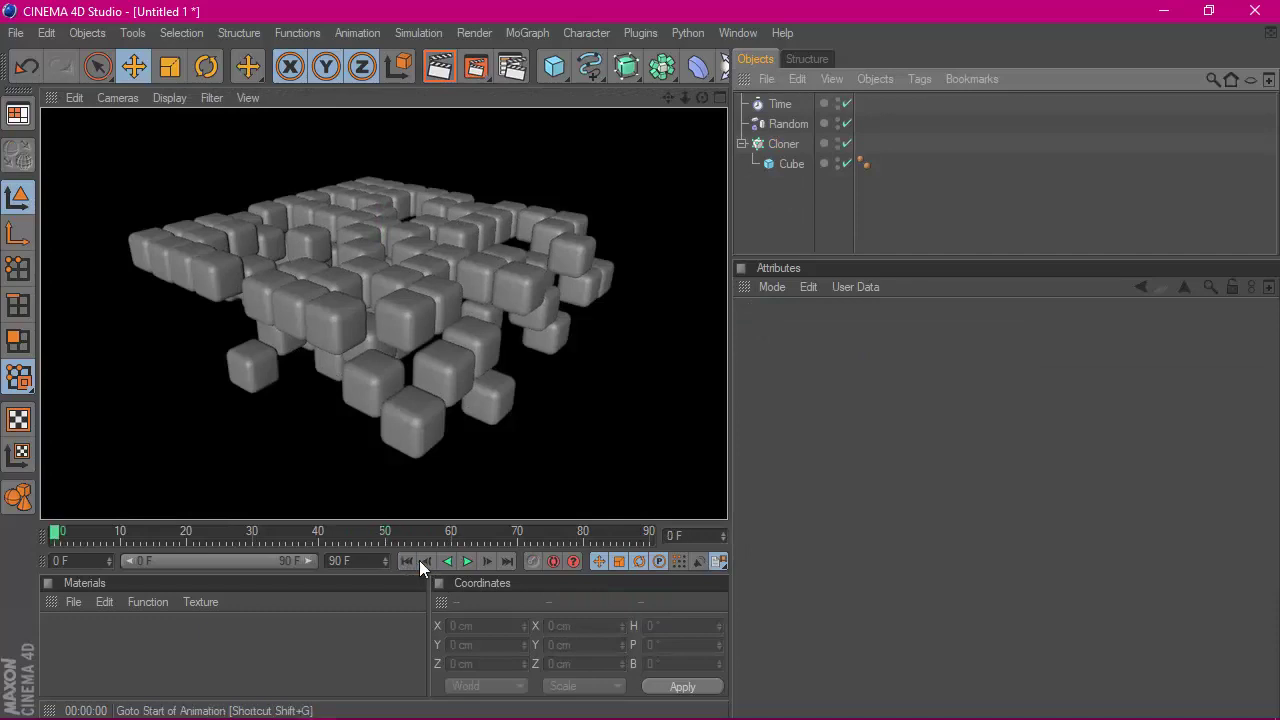
{"action": "left_click", "coordinate": [467, 561]}
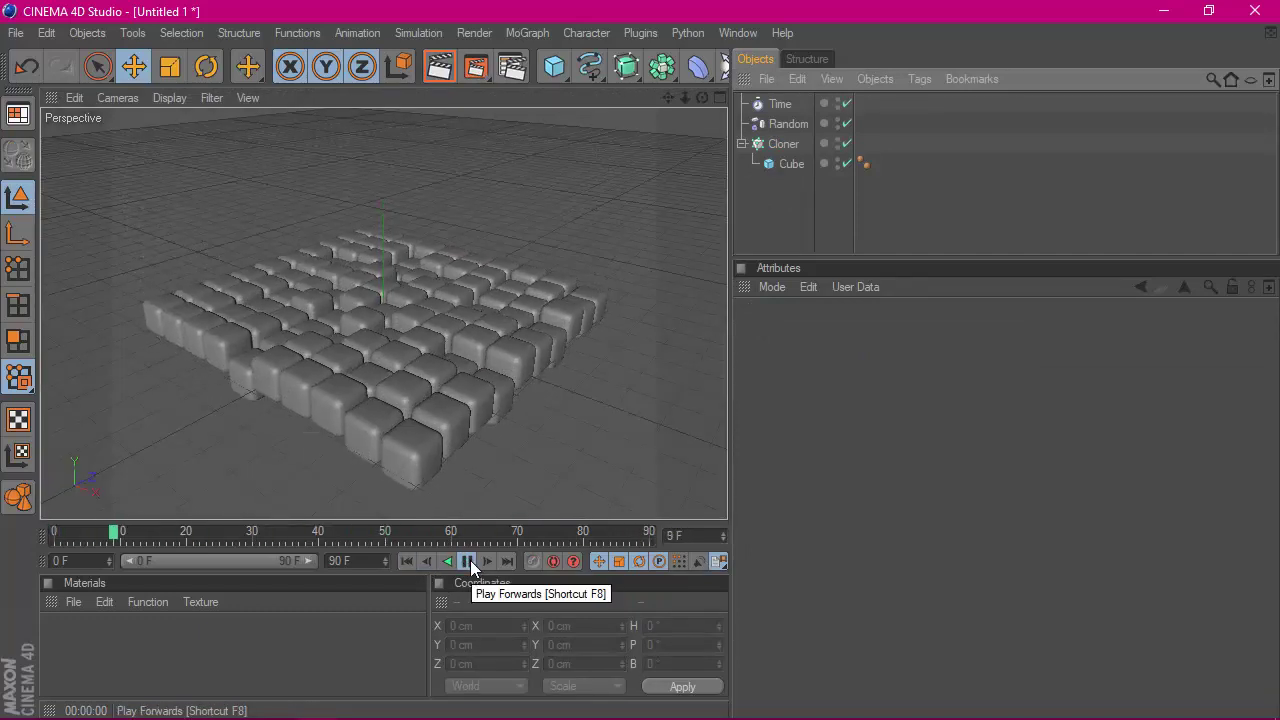
{"action": "left_click", "coordinate": [468, 563]}
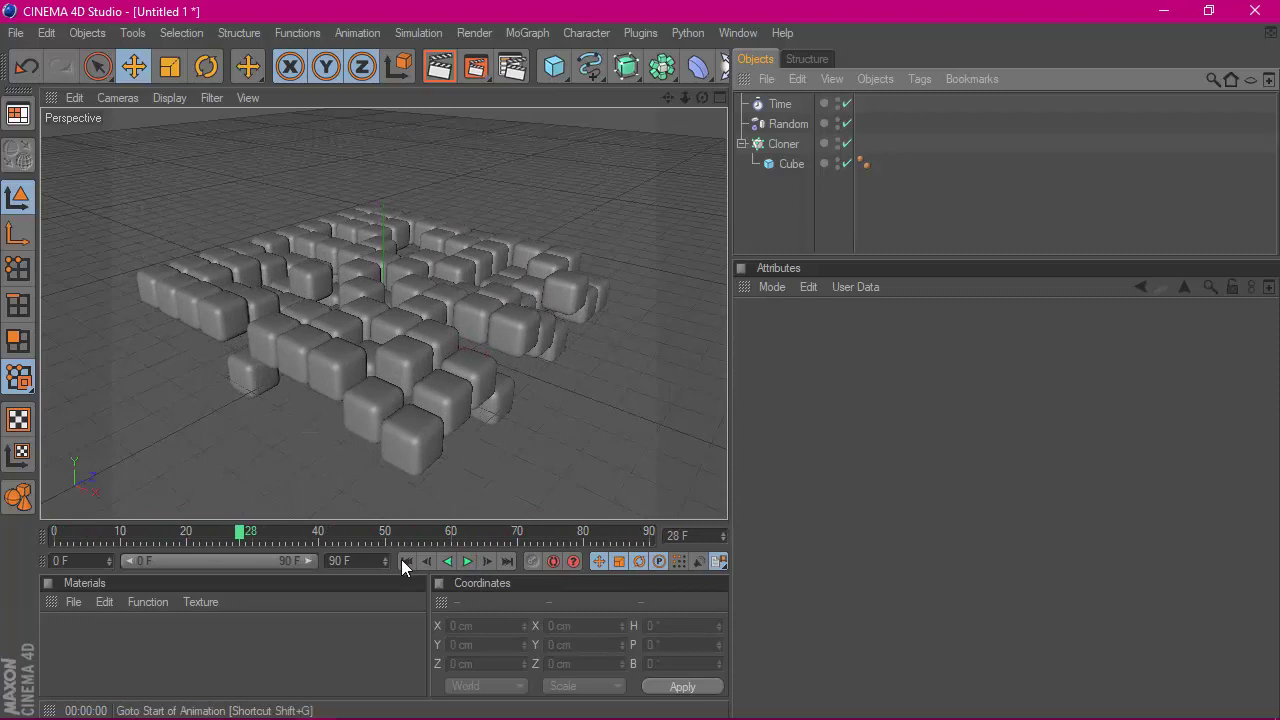
- Set the end frame to 200, widen the preview range to 0–200, and replay
{"action": "double_click", "coordinate": [351, 568]}
{"action": "type", "text": "200"}
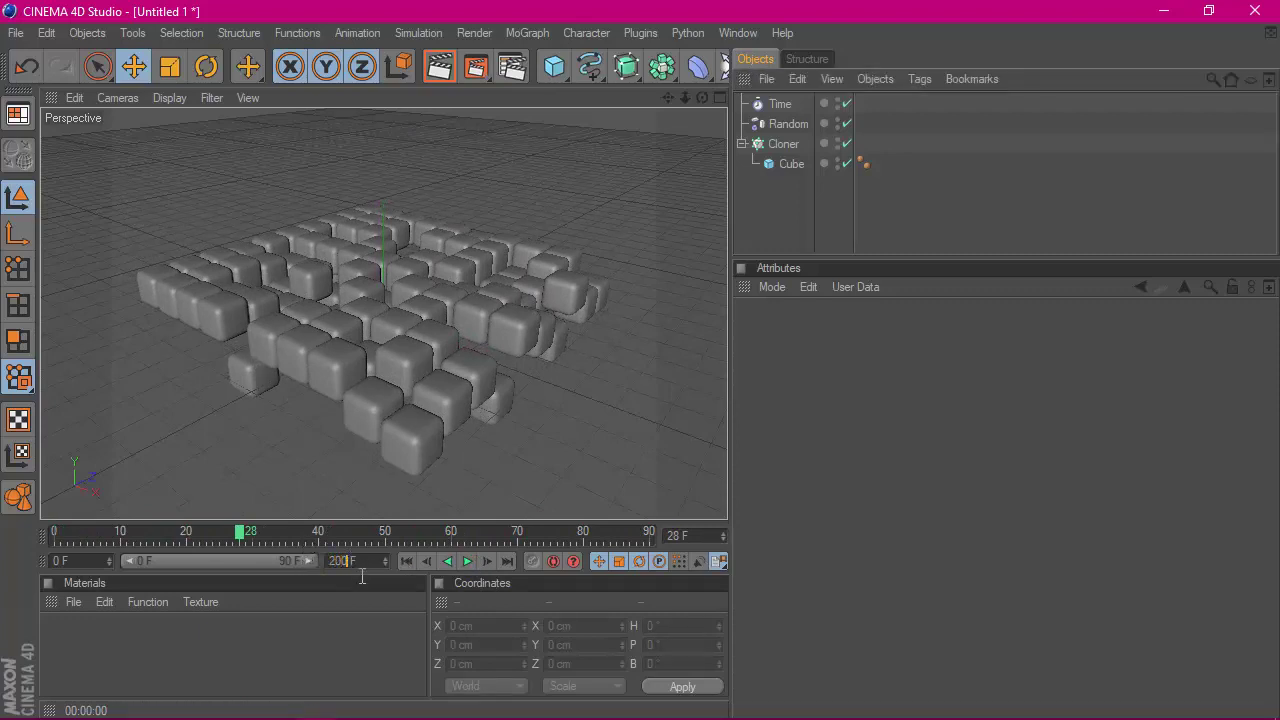
{"action": "left_click_drag", "start_coordinate": [302, 558], "coordinate": [432, 558]}
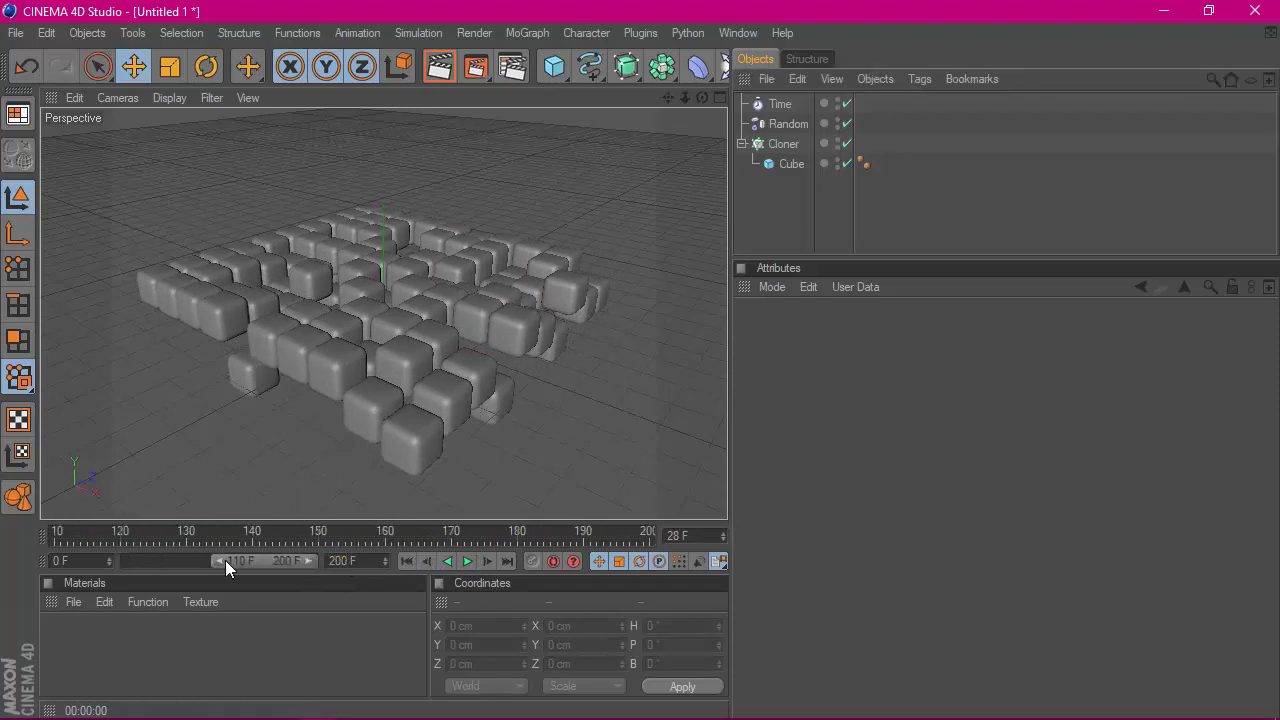
{"action": "left_click_drag", "start_coordinate": [225, 560], "coordinate": [60, 560]}
{"action": "left_click", "coordinate": [405, 560]}
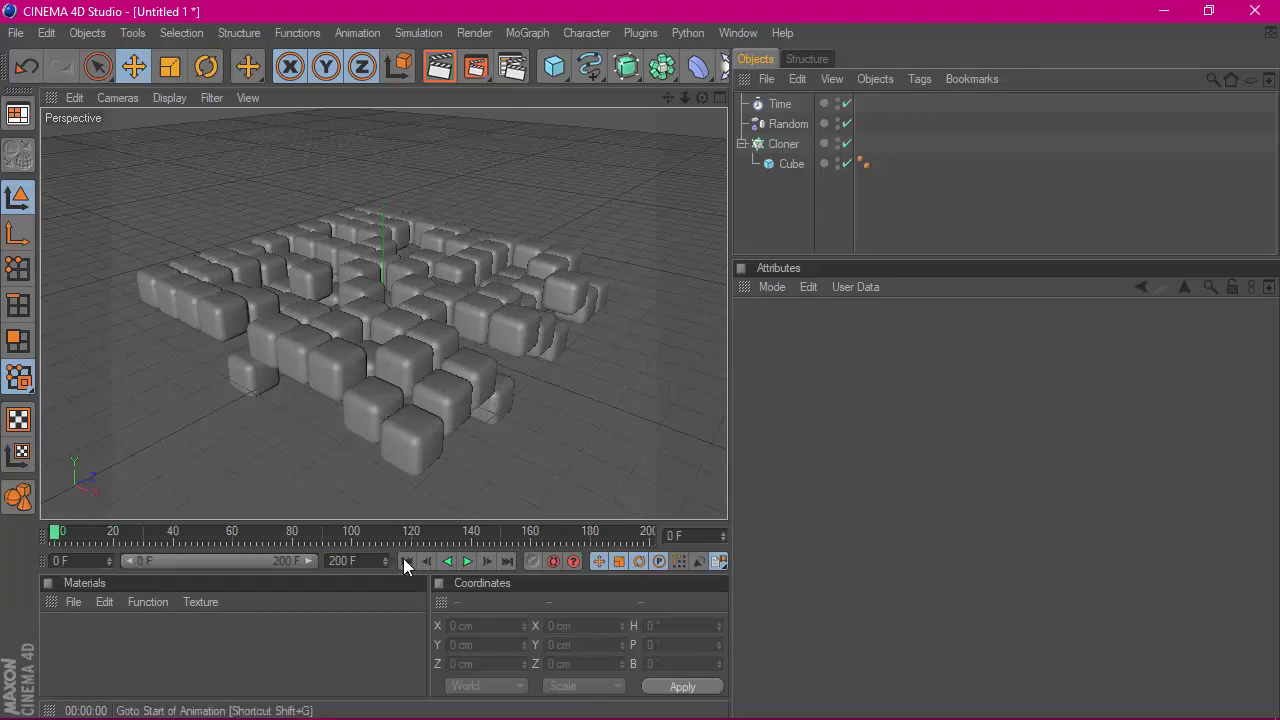
{"action": "left_click", "coordinate": [467, 560]}
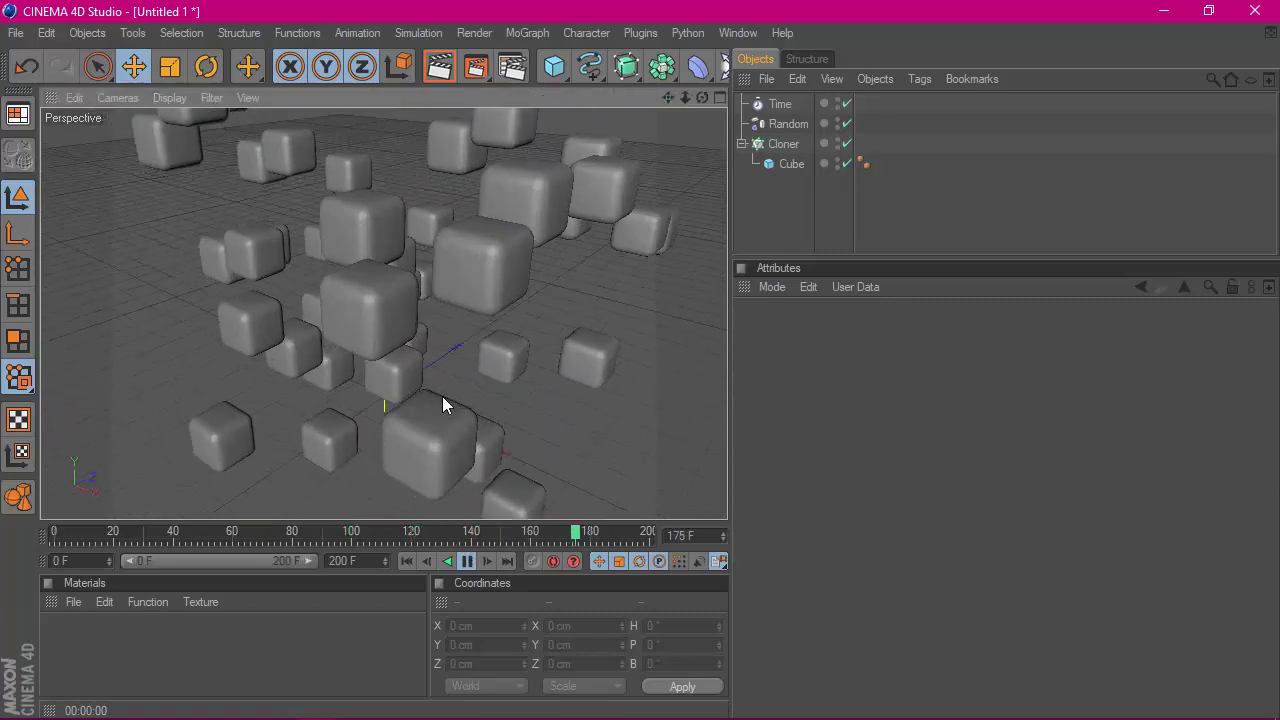
{"action": "left_click_drag", "start_coordinate": [690, 121], "coordinate": [327, 322], "text": "alt"}
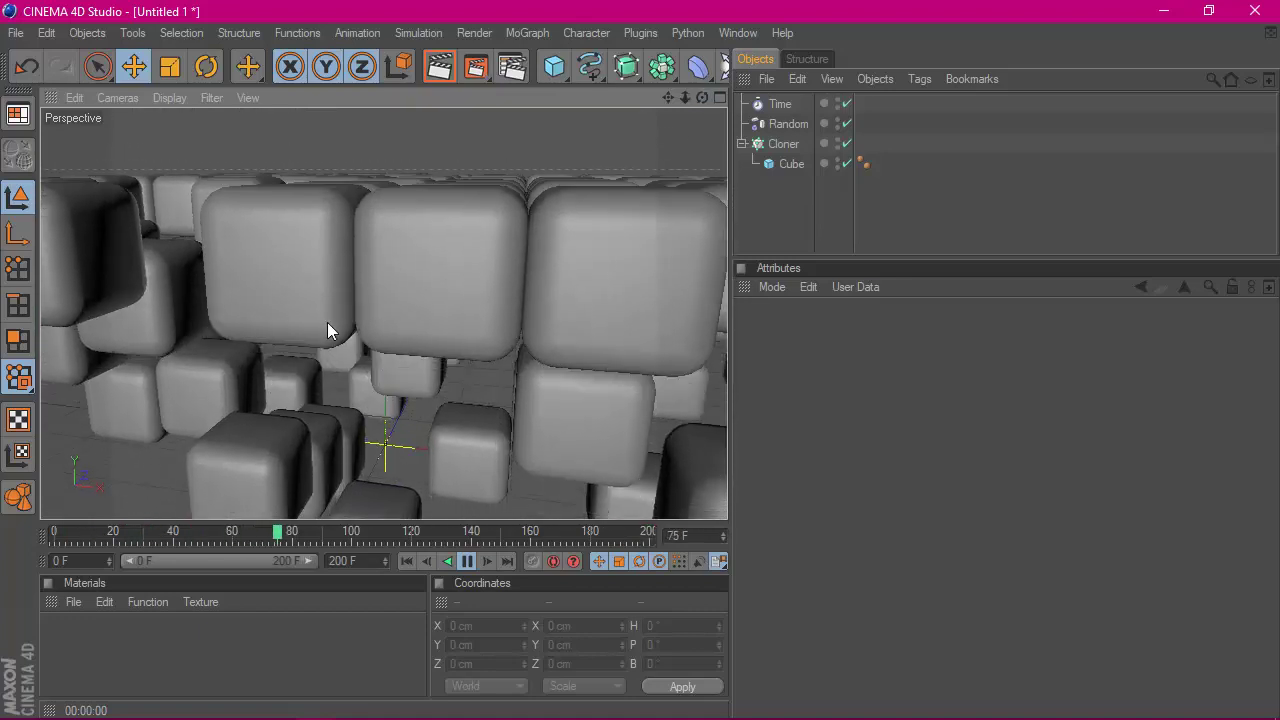
{"action": "scroll", "coordinate": [426, 231], "scroll_direction": "down", "scroll_amount": 5}
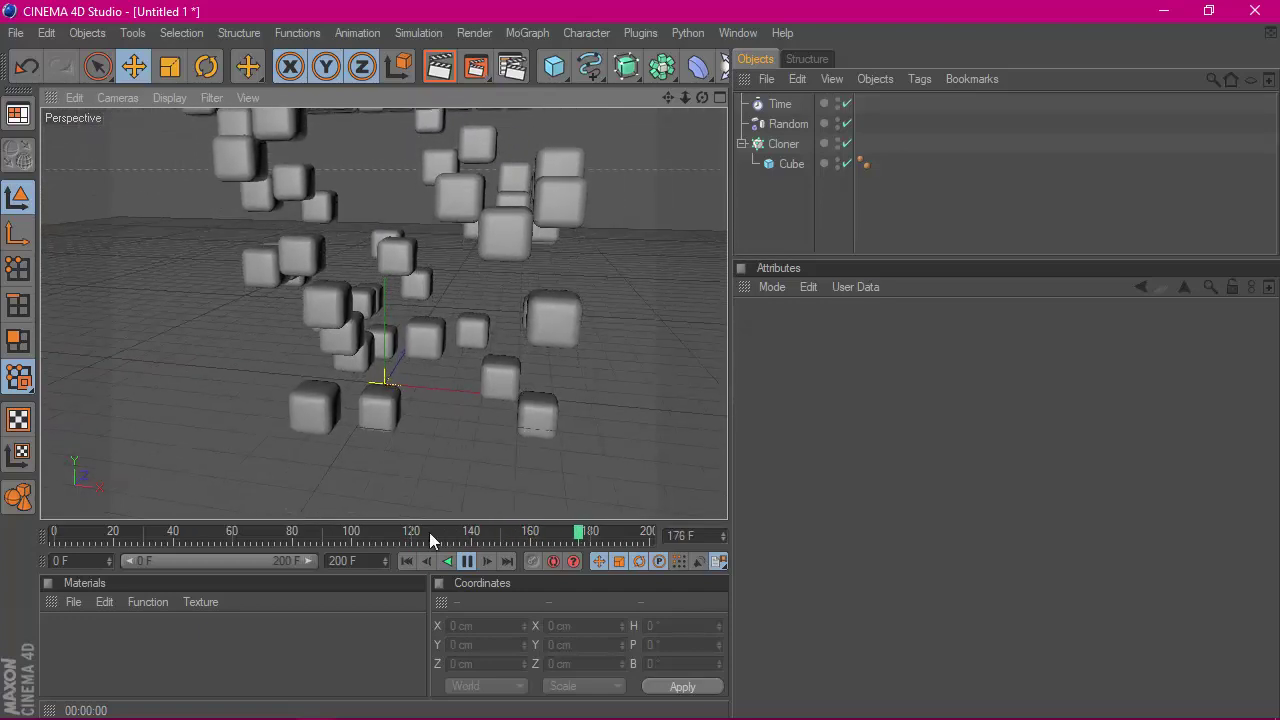
{"action": "left_click", "coordinate": [406, 561]}
{"action": "left_click", "coordinate": [467, 561]}
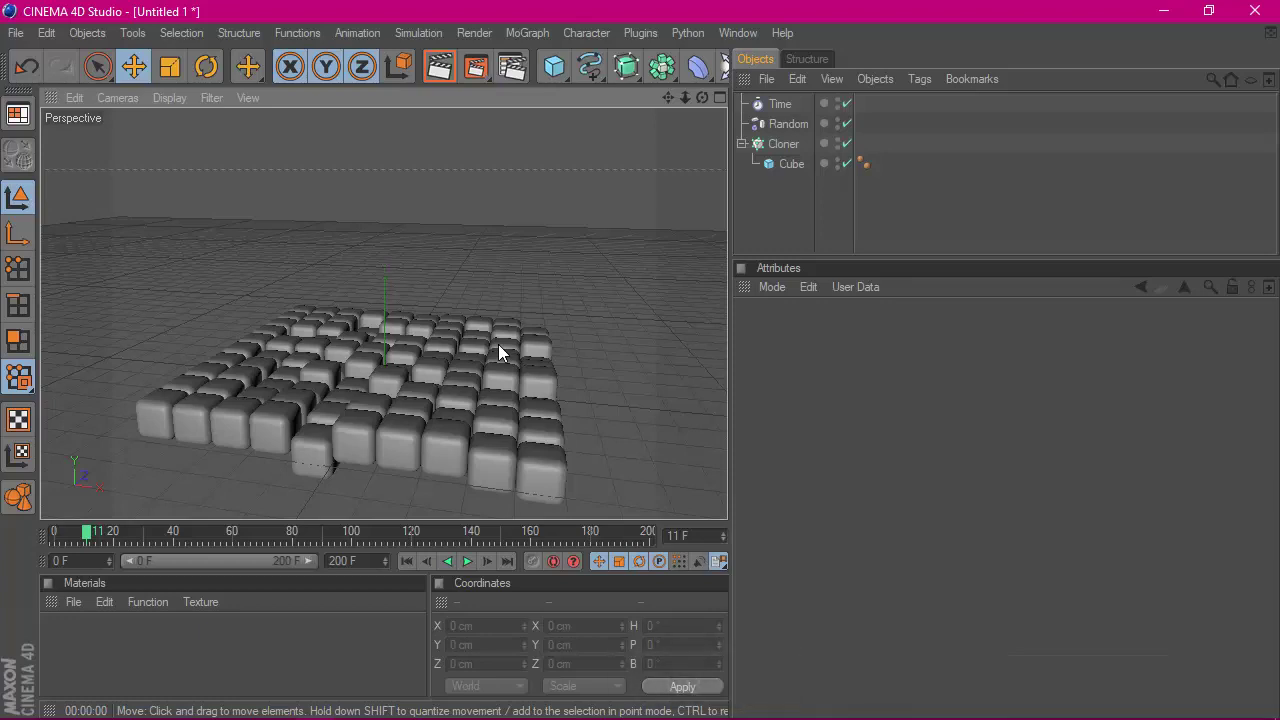
{"action": "left_click_drag", "start_coordinate": [709, 93], "coordinate": [686, 103]}
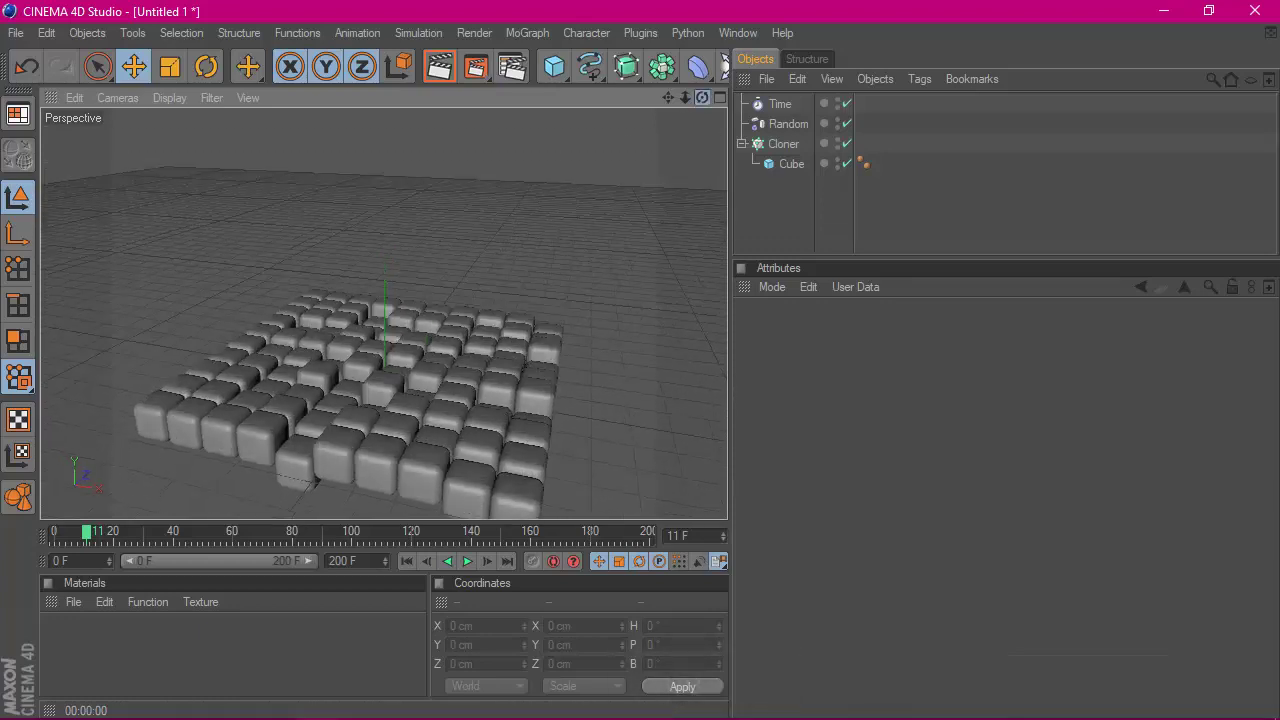
{"action": "left_click", "coordinate": [410, 561]}
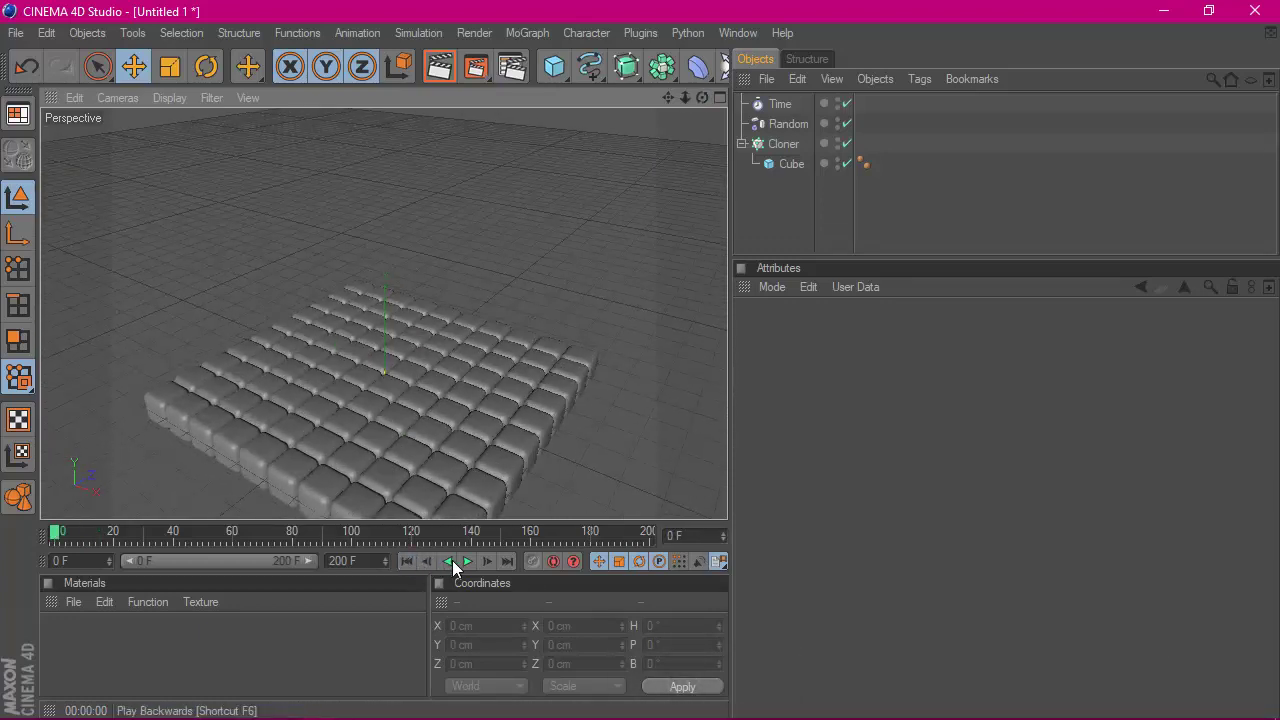
{"action": "left_click", "coordinate": [466, 561]}
{"action": "left_click", "coordinate": [466, 561]}
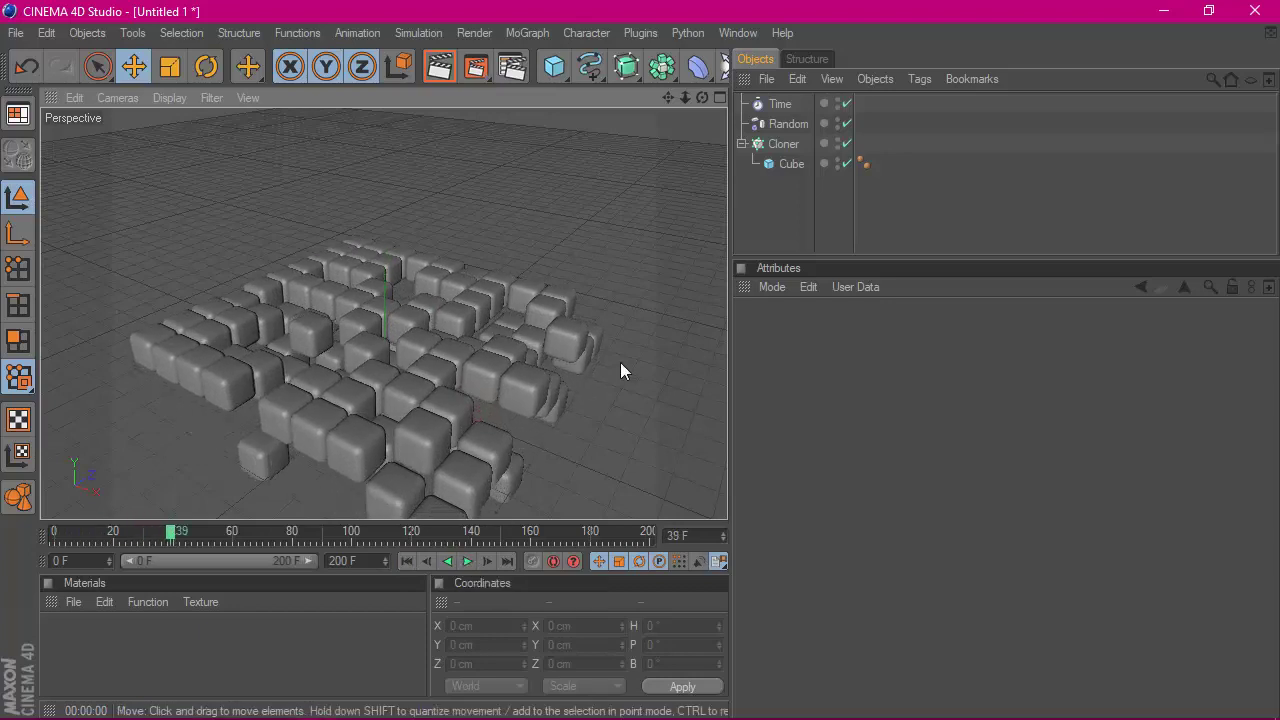
- Set the Time effector's P.Y offset to 1250 cm and play the animation to test it
{"action": "left_click", "coordinate": [763, 105]}
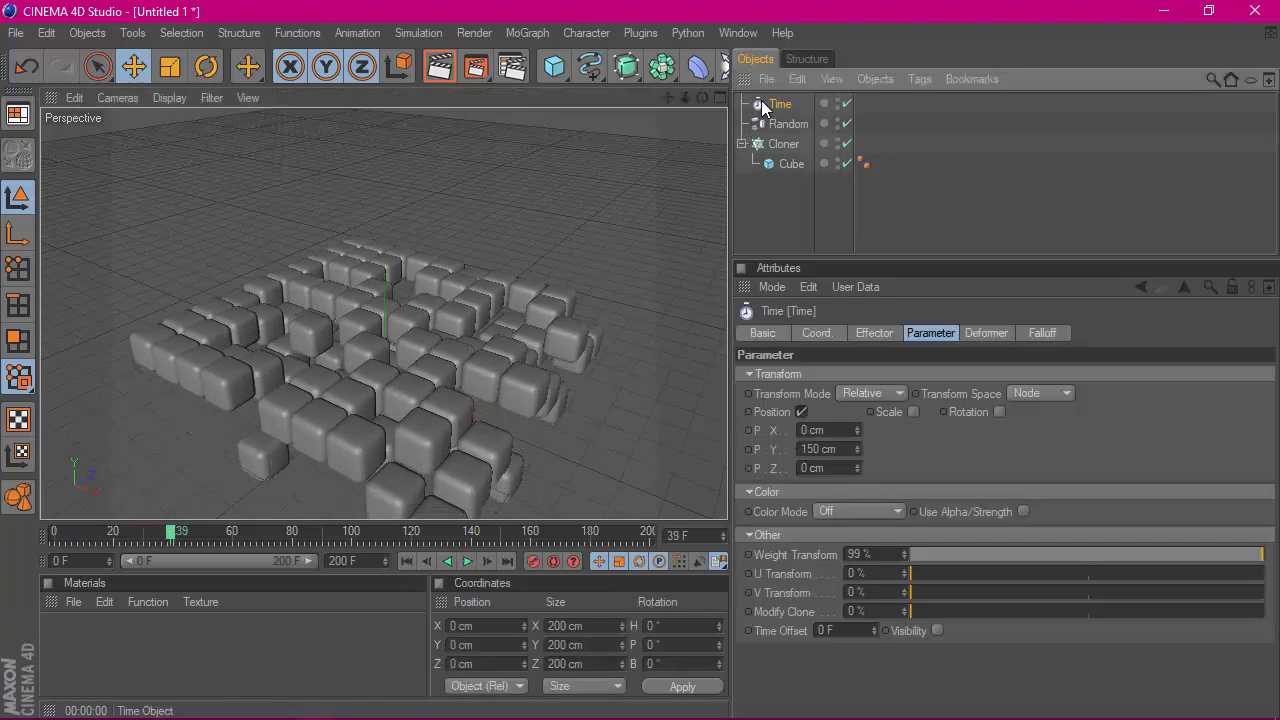
{"action": "left_click", "coordinate": [857, 450]}
{"action": "type", "text": "1250"}
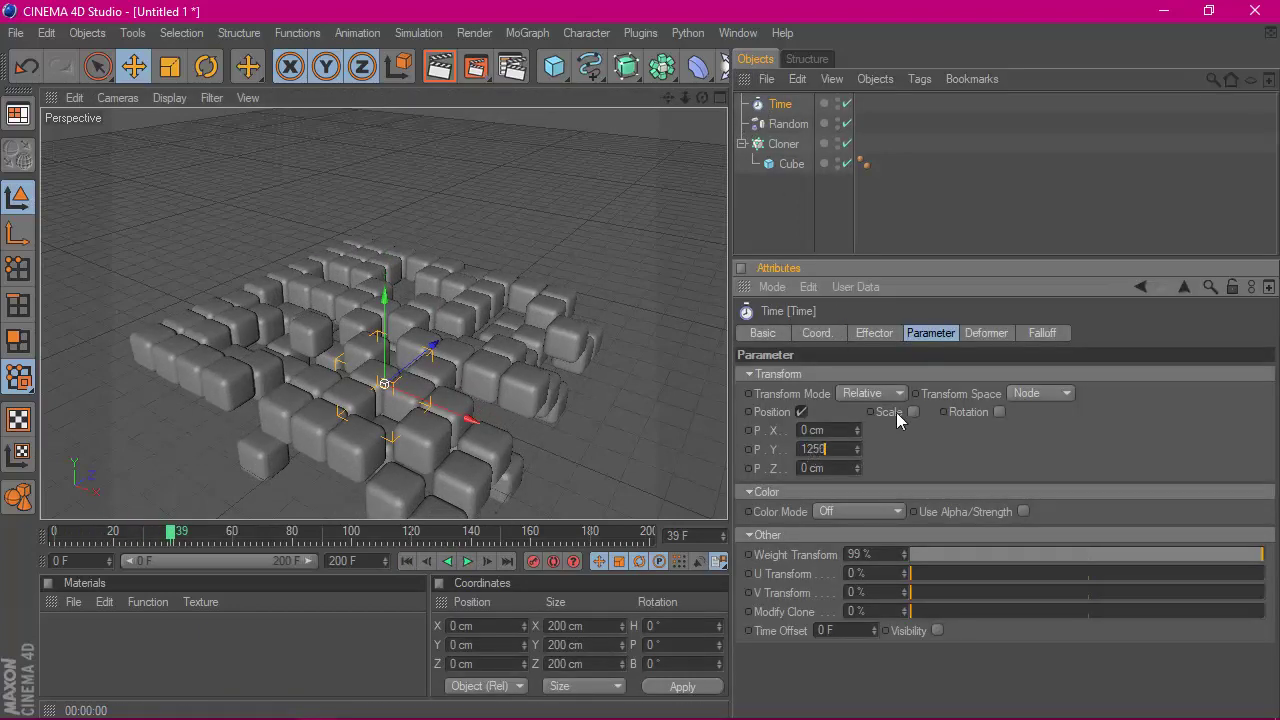
{"action": "left_click", "coordinate": [408, 561]}
{"action": "left_click", "coordinate": [466, 561]}
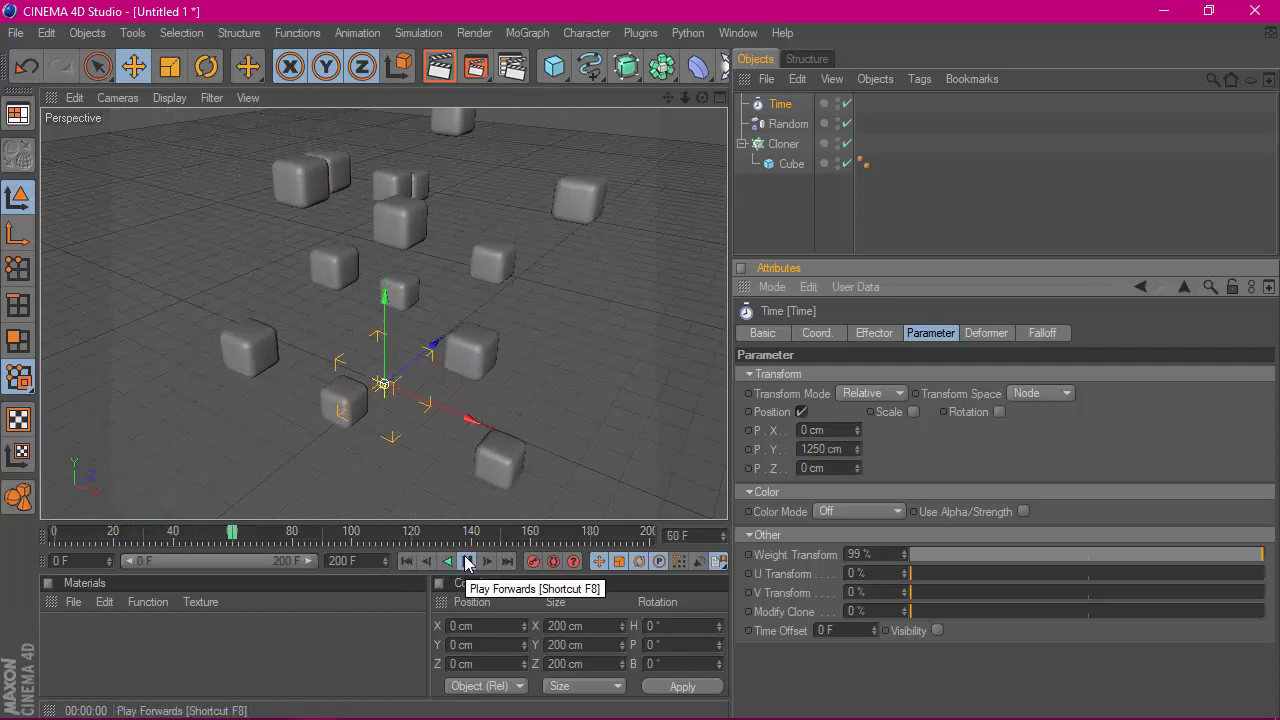
{"action": "left_click", "coordinate": [407, 562]}
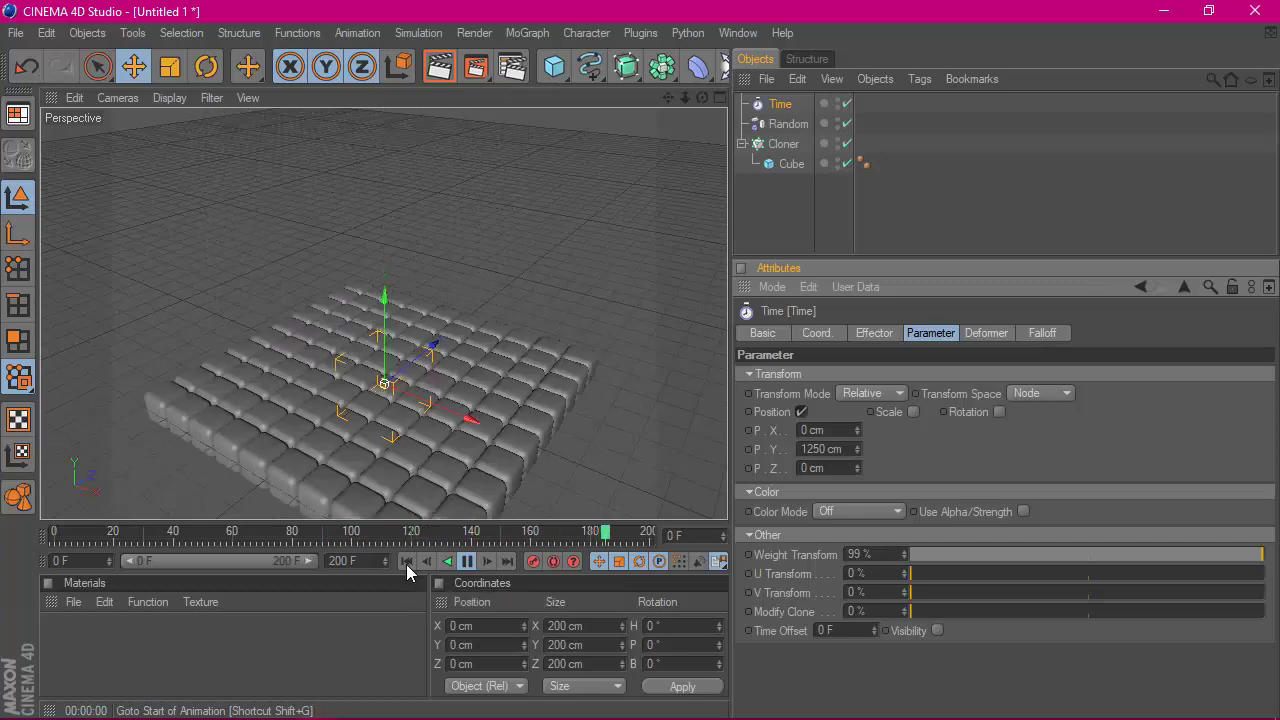
{"action": "left_click", "coordinate": [407, 561]}
{"action": "left_click", "coordinate": [467, 561]}
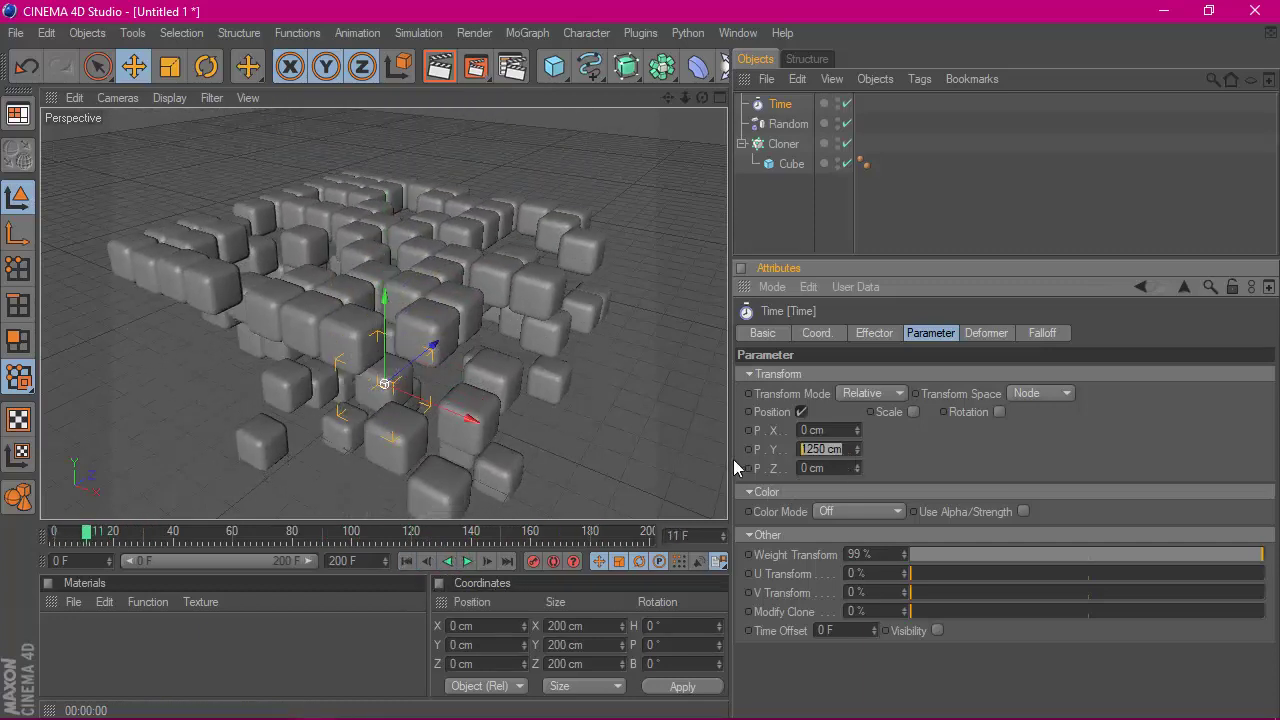
- Change the P.Y offset to 250 cm and replay the animation from frame 0
{"action": "type", "text": "250"}
{"action": "key", "text": "Return"}
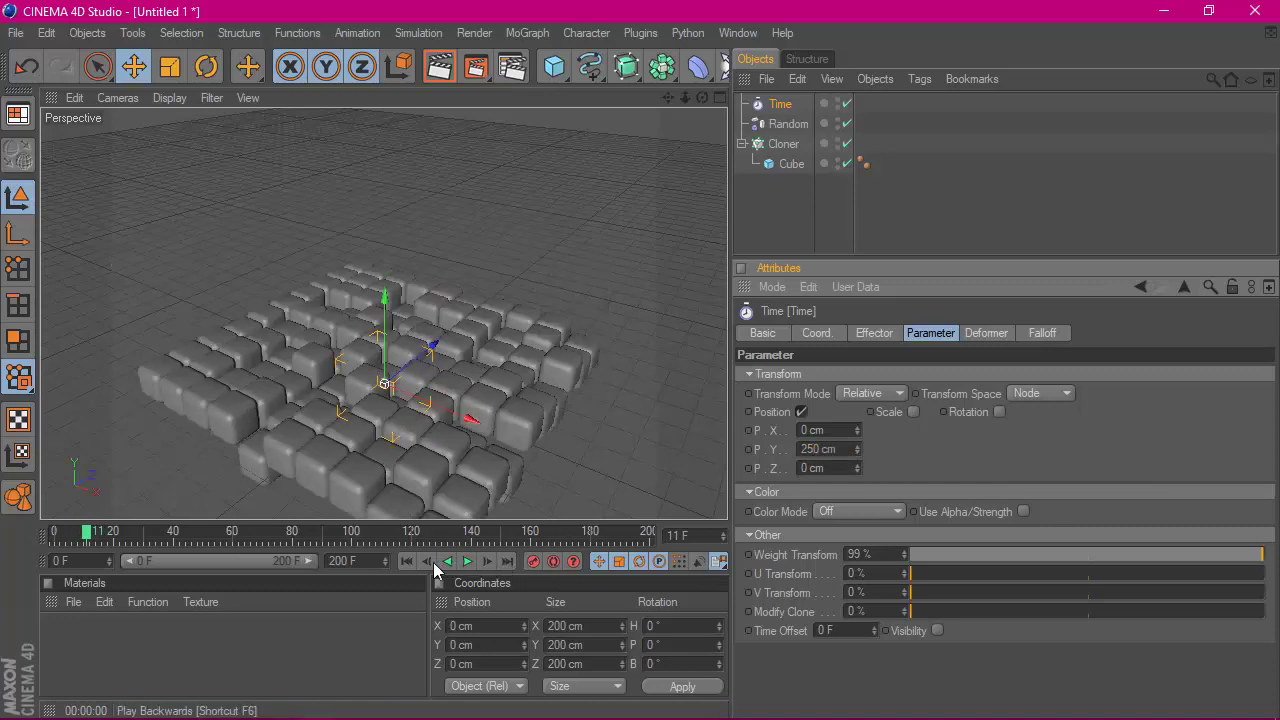
{"action": "left_click", "coordinate": [408, 562]}
{"action": "left_click", "coordinate": [448, 562]}
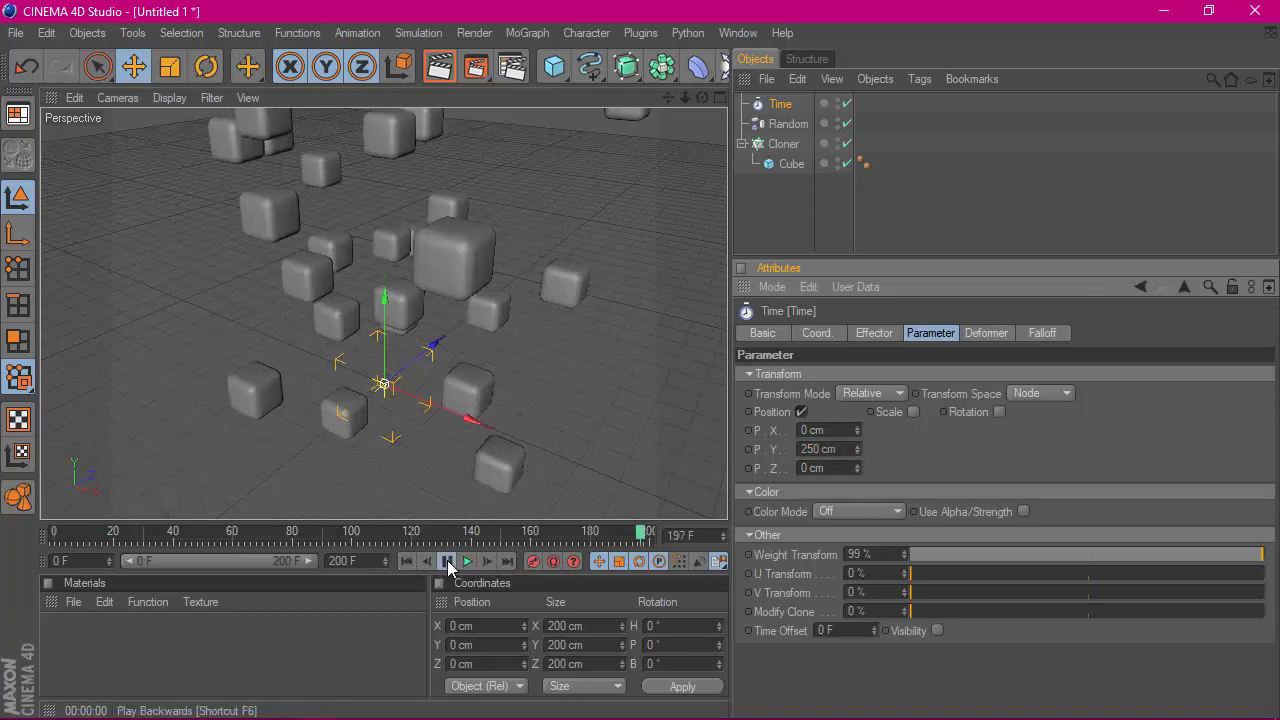
{"action": "left_click", "coordinate": [464, 562]}
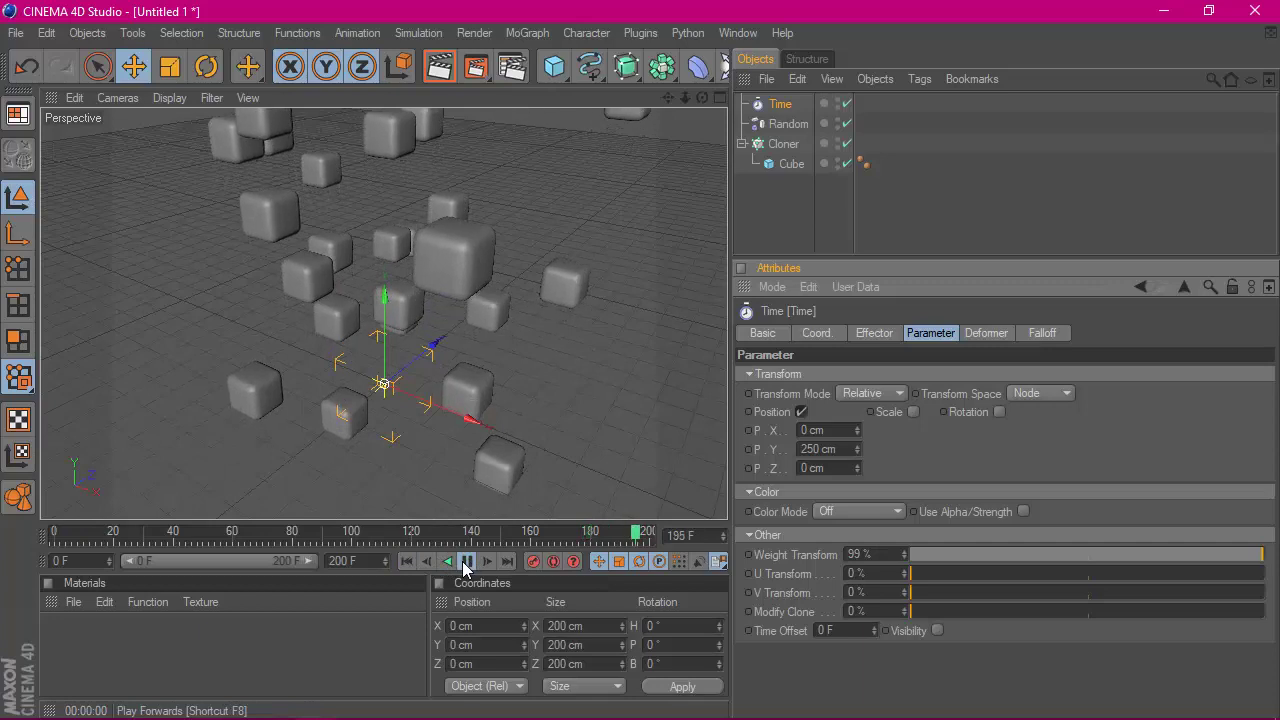
{"action": "left_click", "coordinate": [410, 562]}
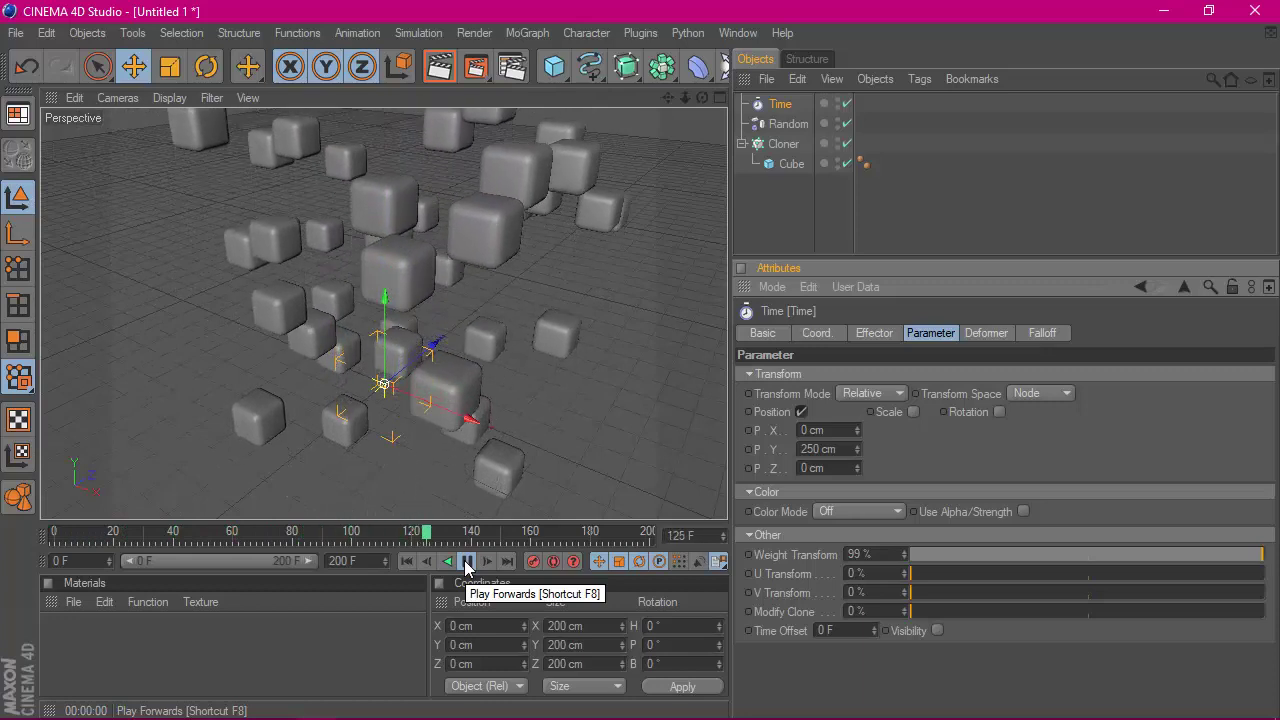
{"action": "left_click", "coordinate": [466, 563]}
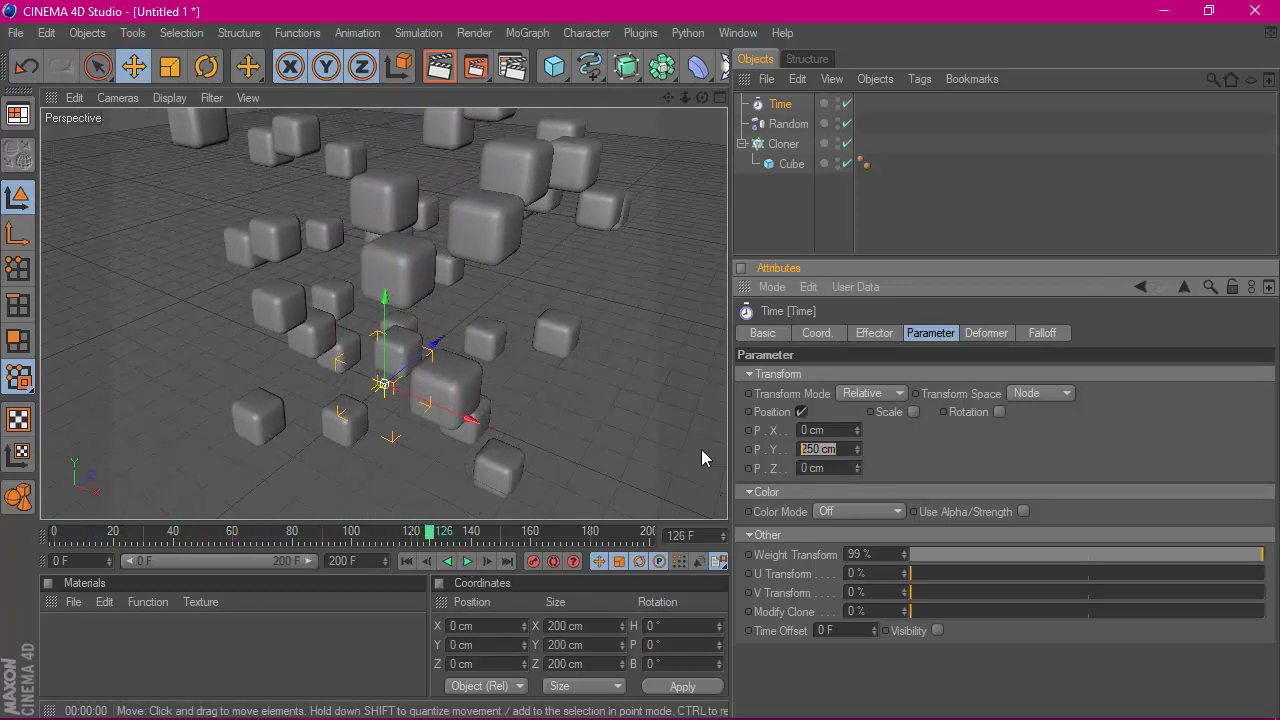
- Set the Time effector's P.Y to 500 cm and replay the animation from frame 0
{"action": "type", "text": "500"}
{"action": "key", "text": "Return"}
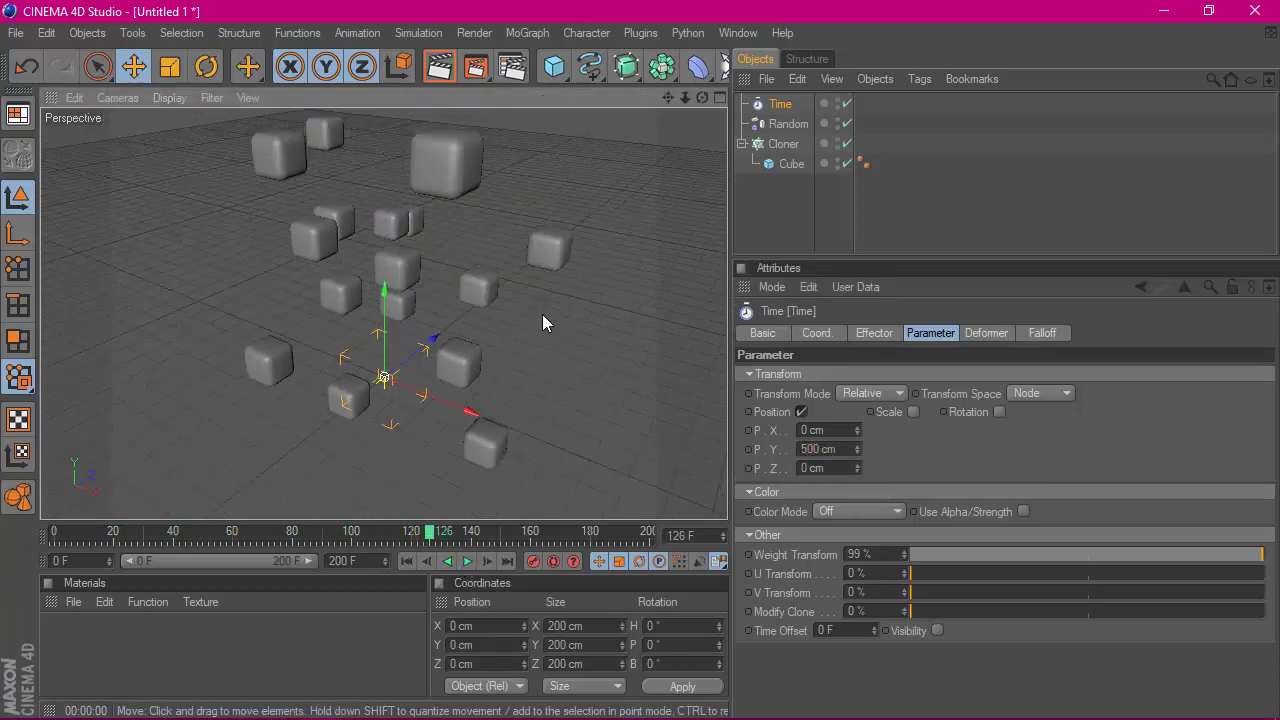
{"action": "left_click_drag", "start_coordinate": [698, 101], "coordinate": [448, 480]}
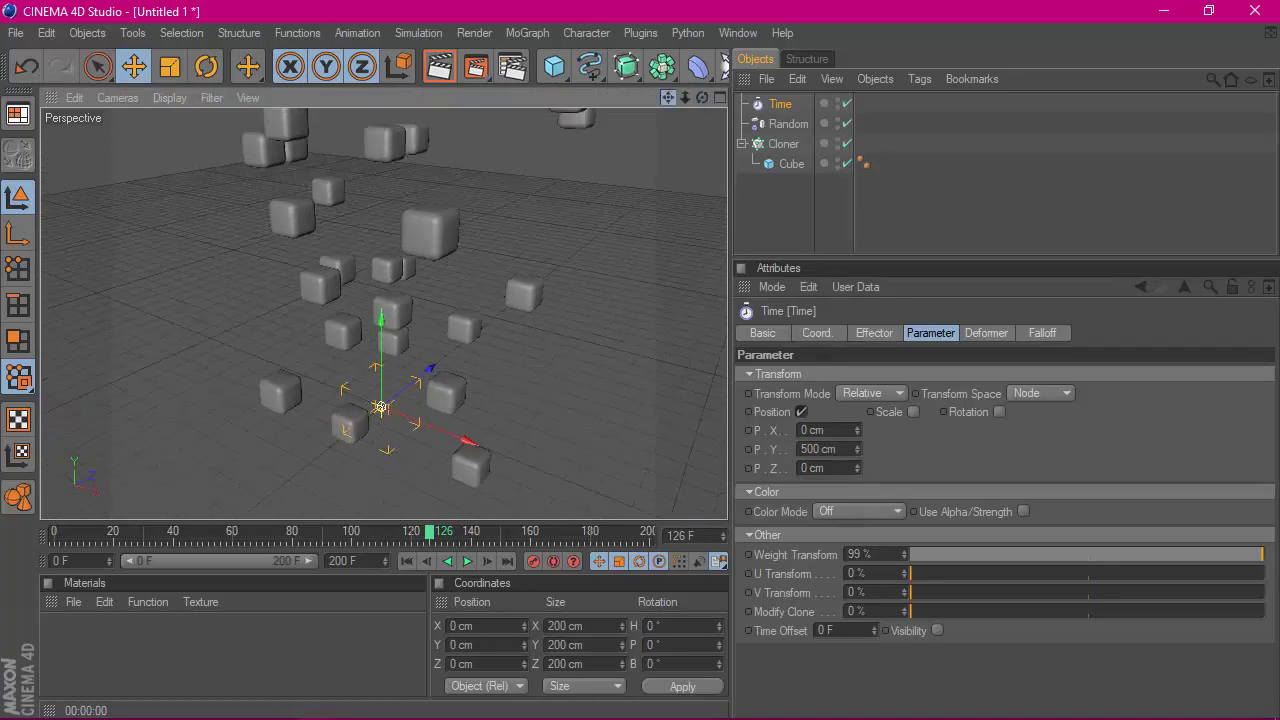
{"action": "left_click", "coordinate": [407, 561]}
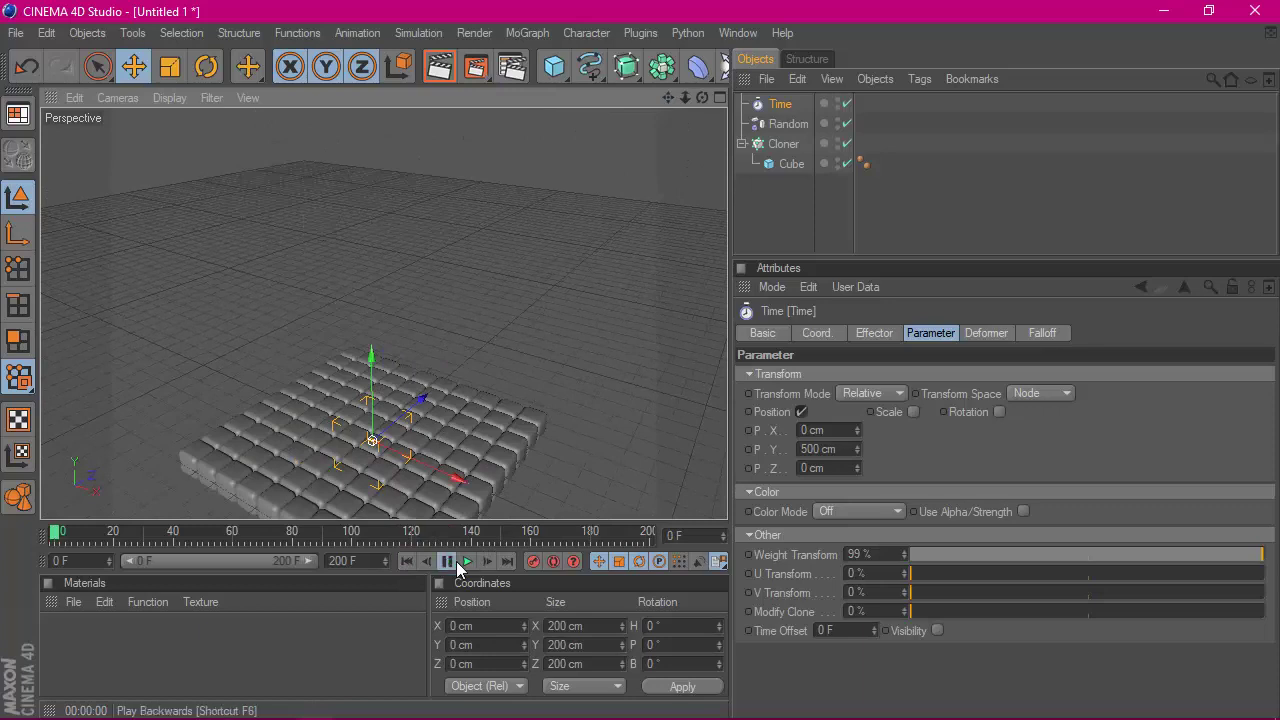
{"action": "left_click", "coordinate": [455, 563]}
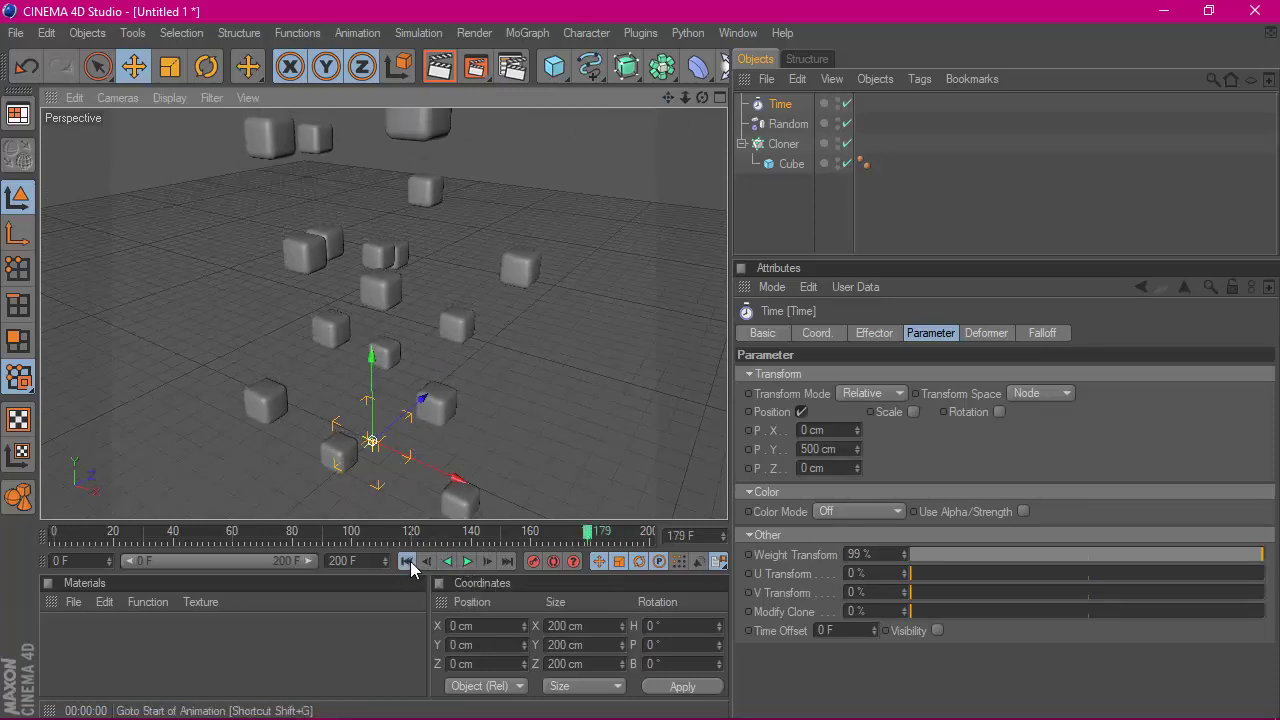
{"action": "left_click", "coordinate": [410, 565]}
{"action": "left_click", "coordinate": [466, 562]}
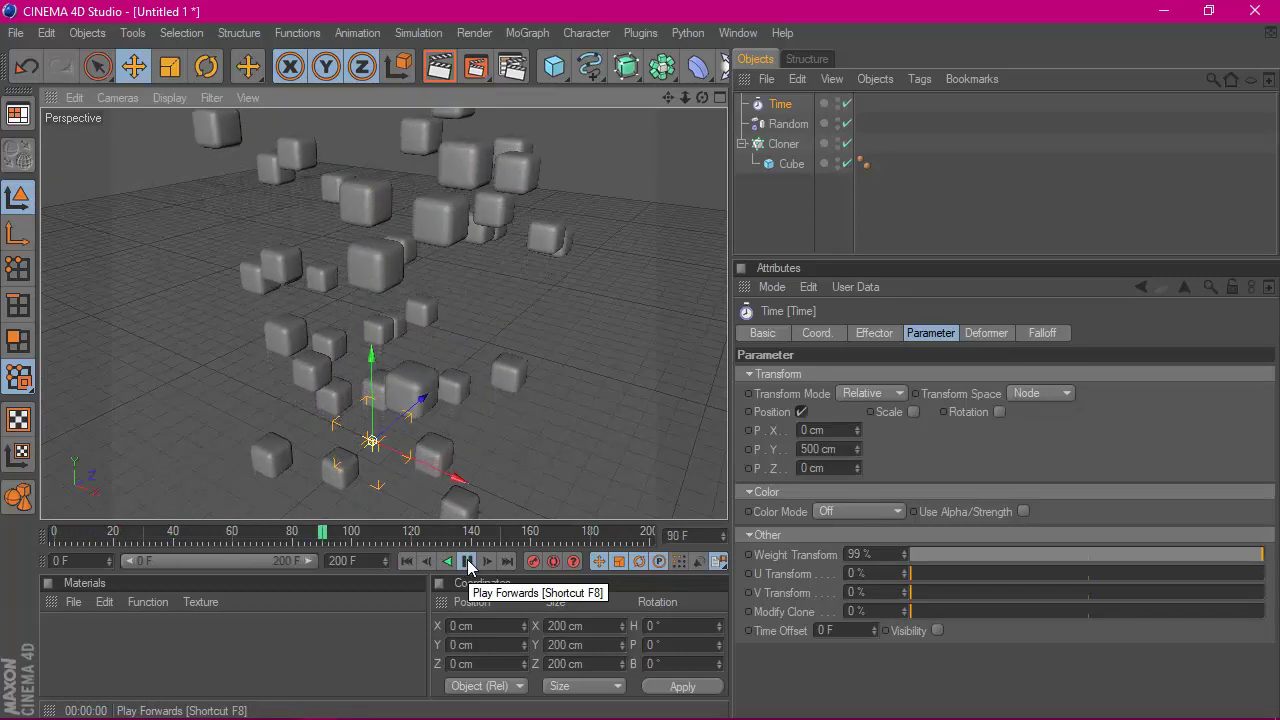
{"action": "left_click", "coordinate": [465, 563]}
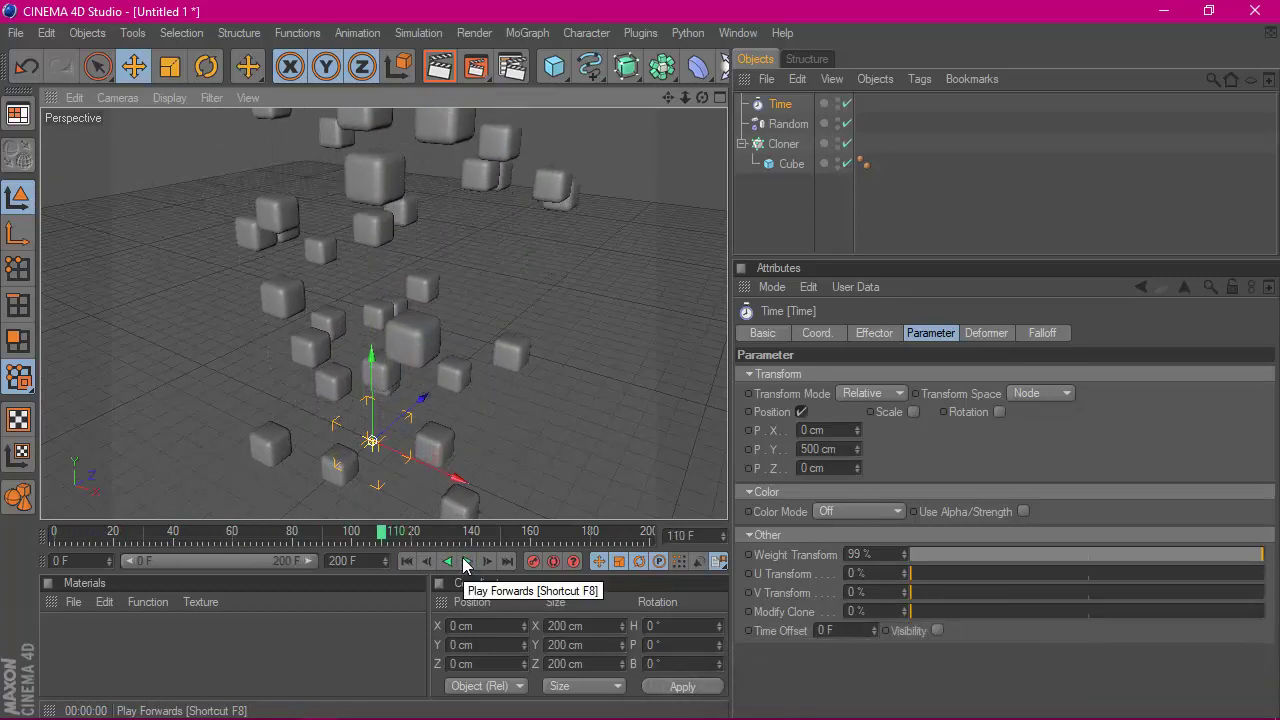
{"action": "left_click", "coordinate": [397, 566]}
- Set the render output to the HDV/HDTV 720 25 preset at 30 fps, covering all frames
{"action": "left_click", "coordinate": [512, 72]}
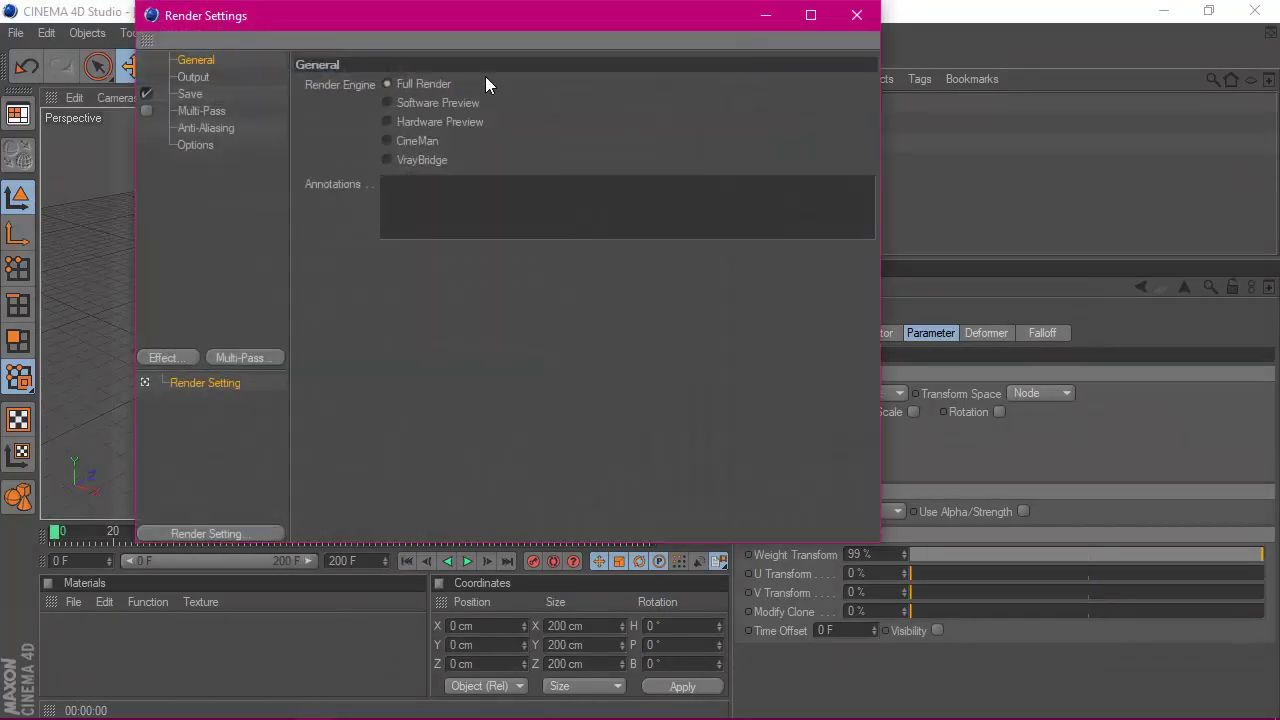
{"action": "left_click", "coordinate": [192, 78]}
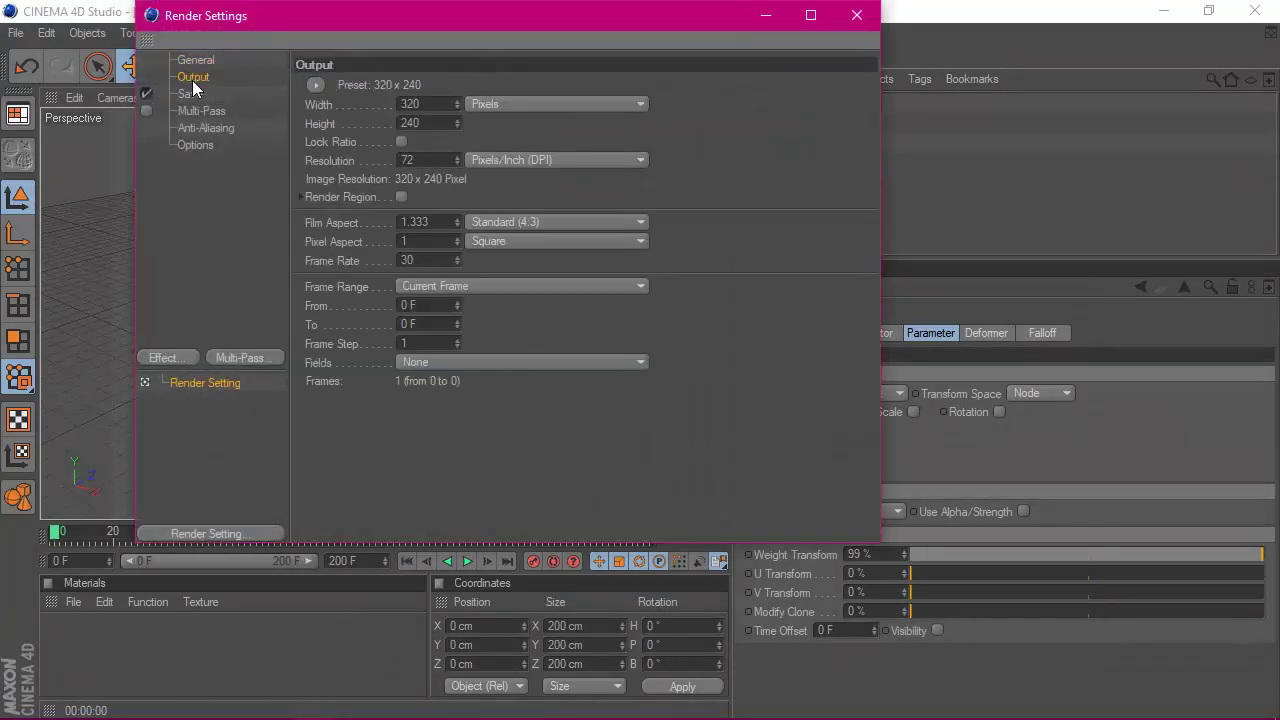
{"action": "left_click", "coordinate": [316, 84]}
{"action": "mouse_move", "coordinate": [340, 143]}
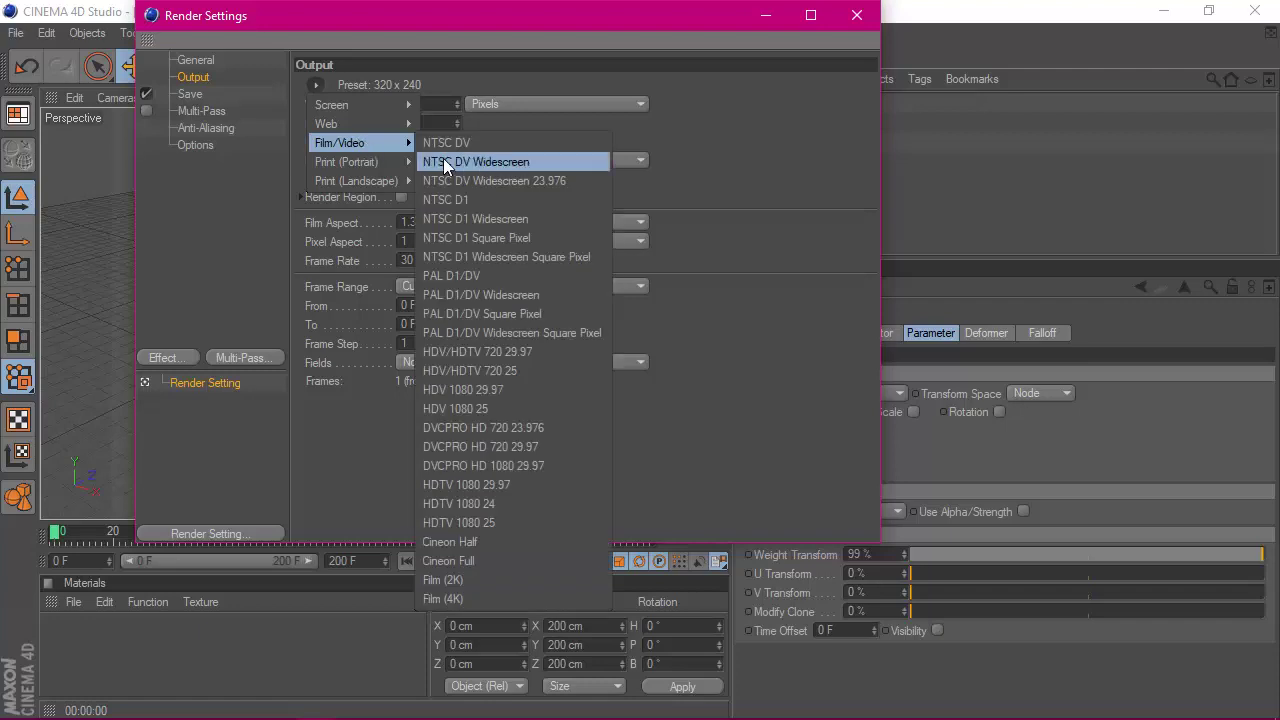
{"action": "left_click", "coordinate": [484, 376]}
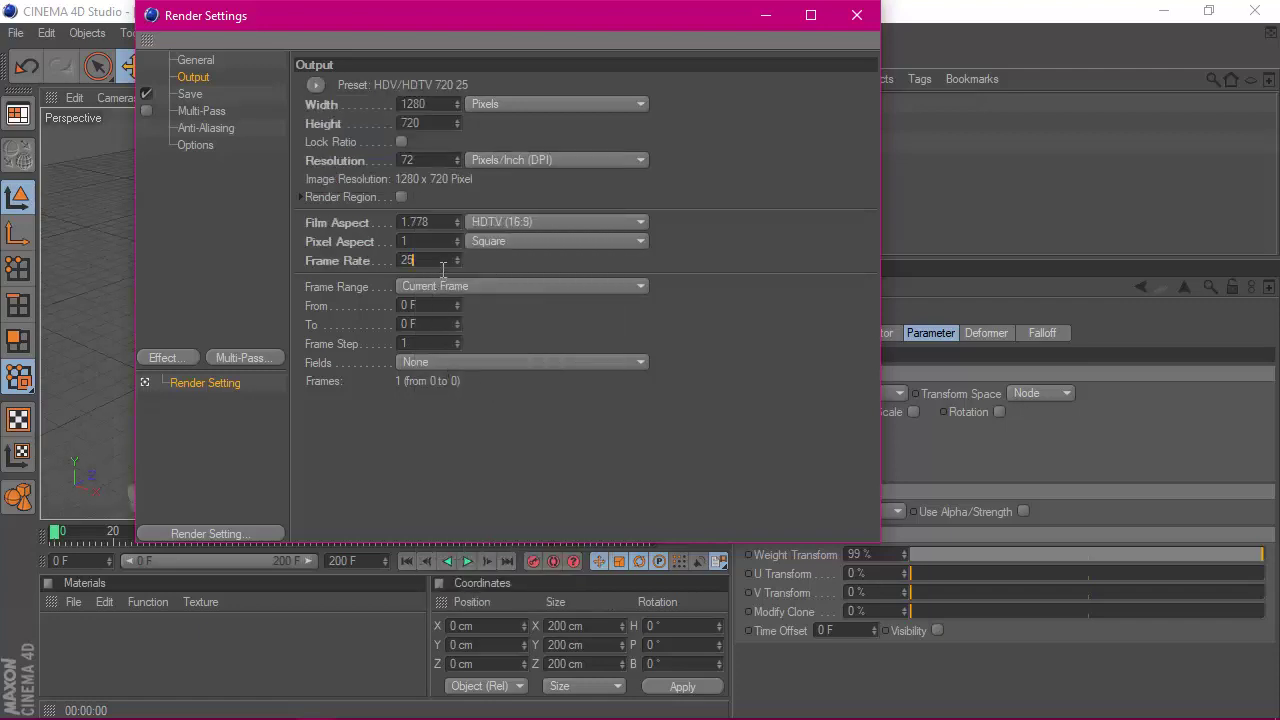
{"action": "type", "text": "30"}
{"action": "left_click", "coordinate": [487, 281]}
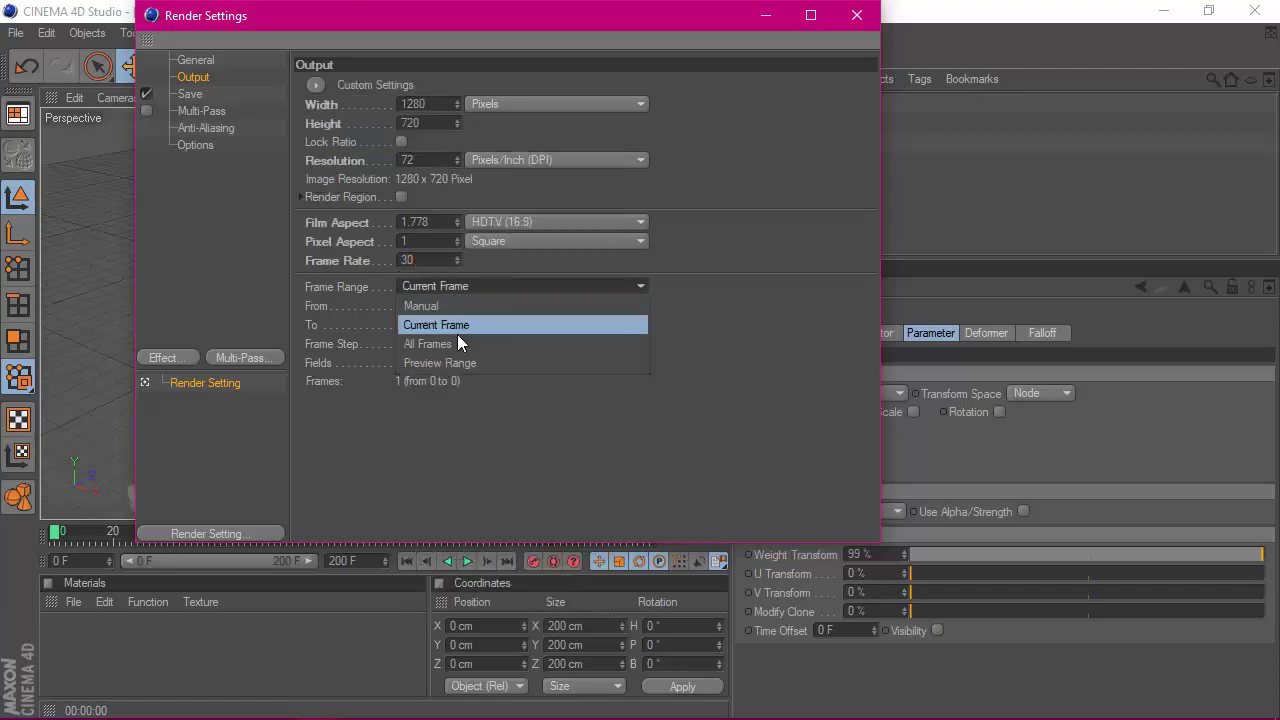
{"action": "left_click", "coordinate": [459, 340]}
- Save renders as QuickTime Movie with Best anti-aliasing, then close Render Settings
{"action": "left_click", "coordinate": [198, 97]}
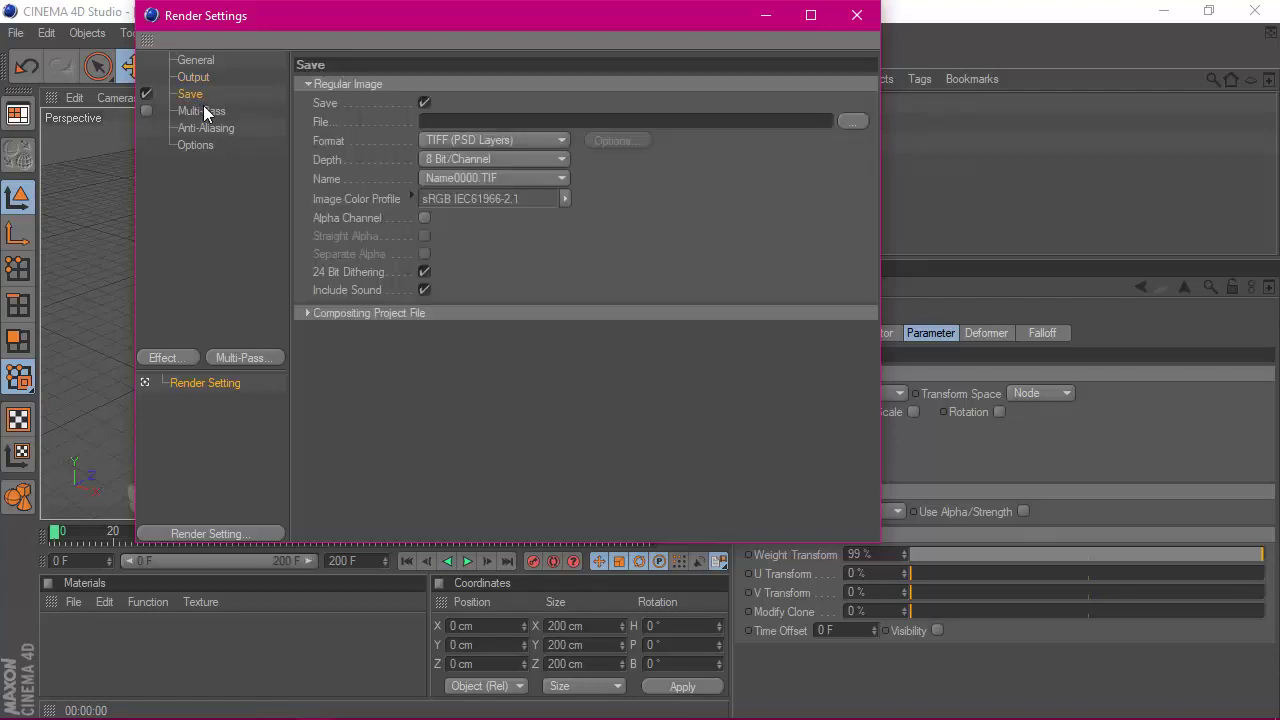
{"action": "left_click", "coordinate": [424, 145]}
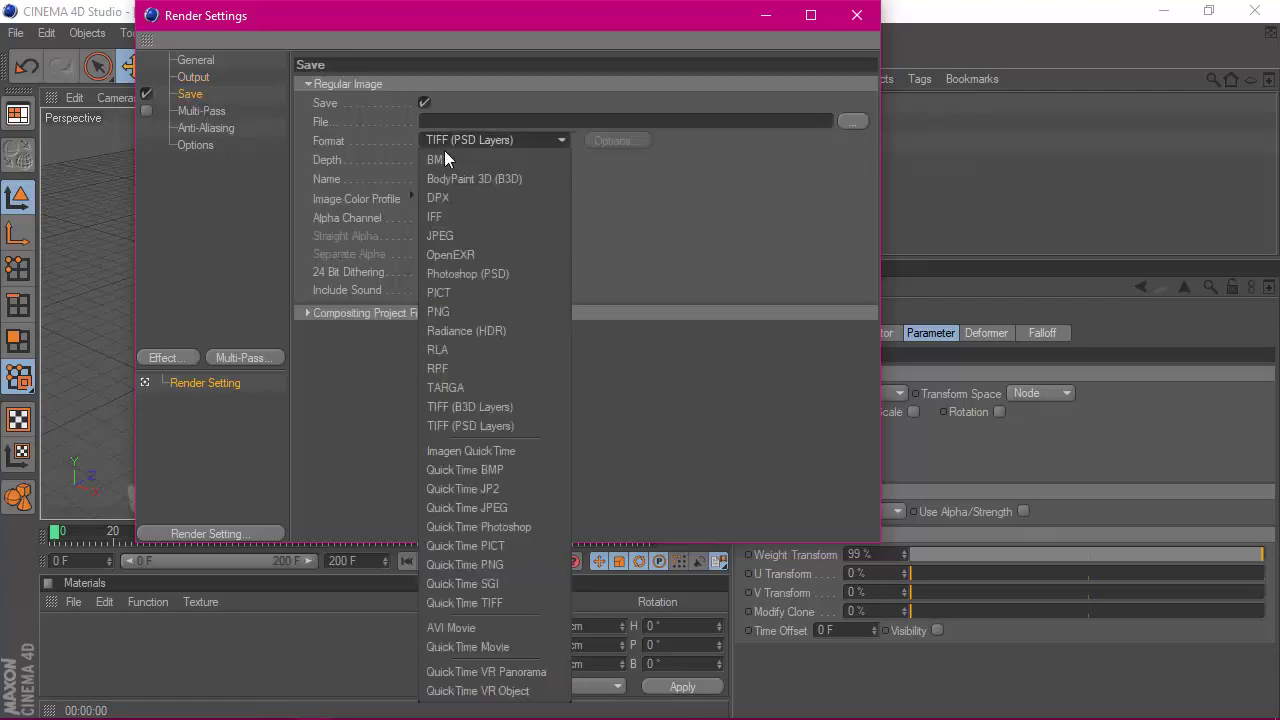
{"action": "left_click", "coordinate": [486, 645]}
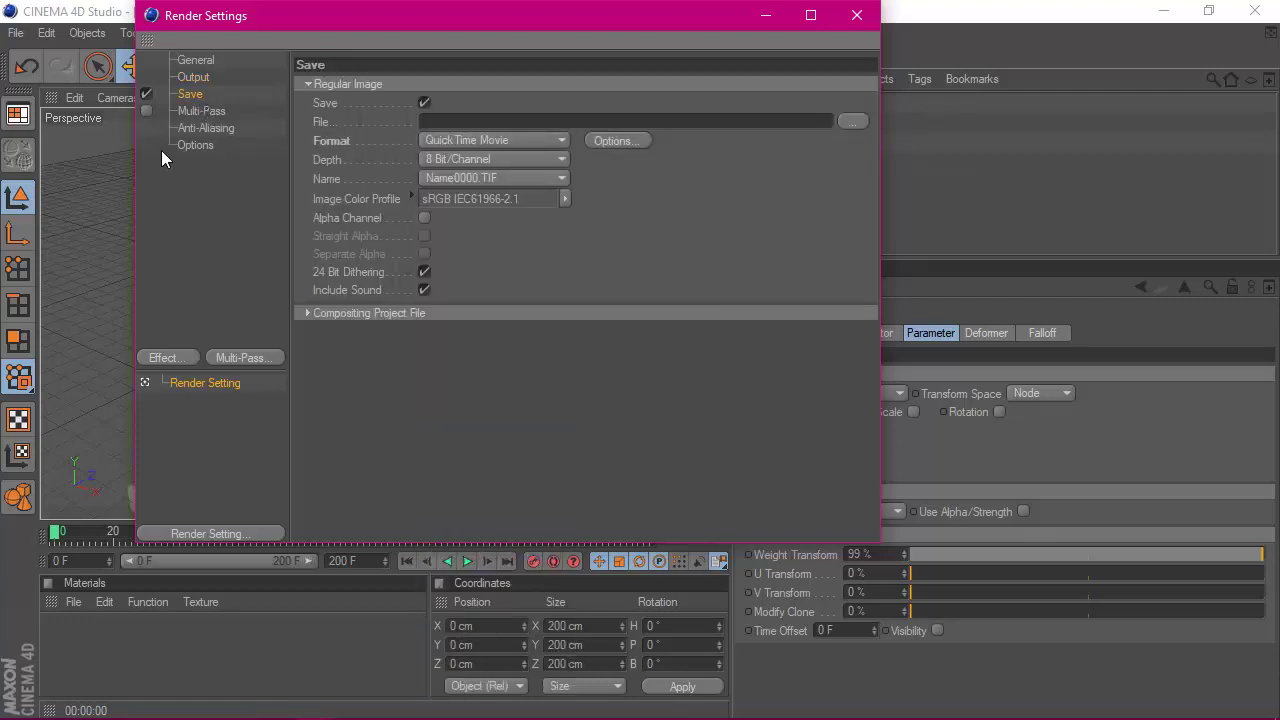
{"action": "left_click", "coordinate": [207, 128]}
{"action": "left_click", "coordinate": [432, 86]}
{"action": "left_click", "coordinate": [451, 138]}
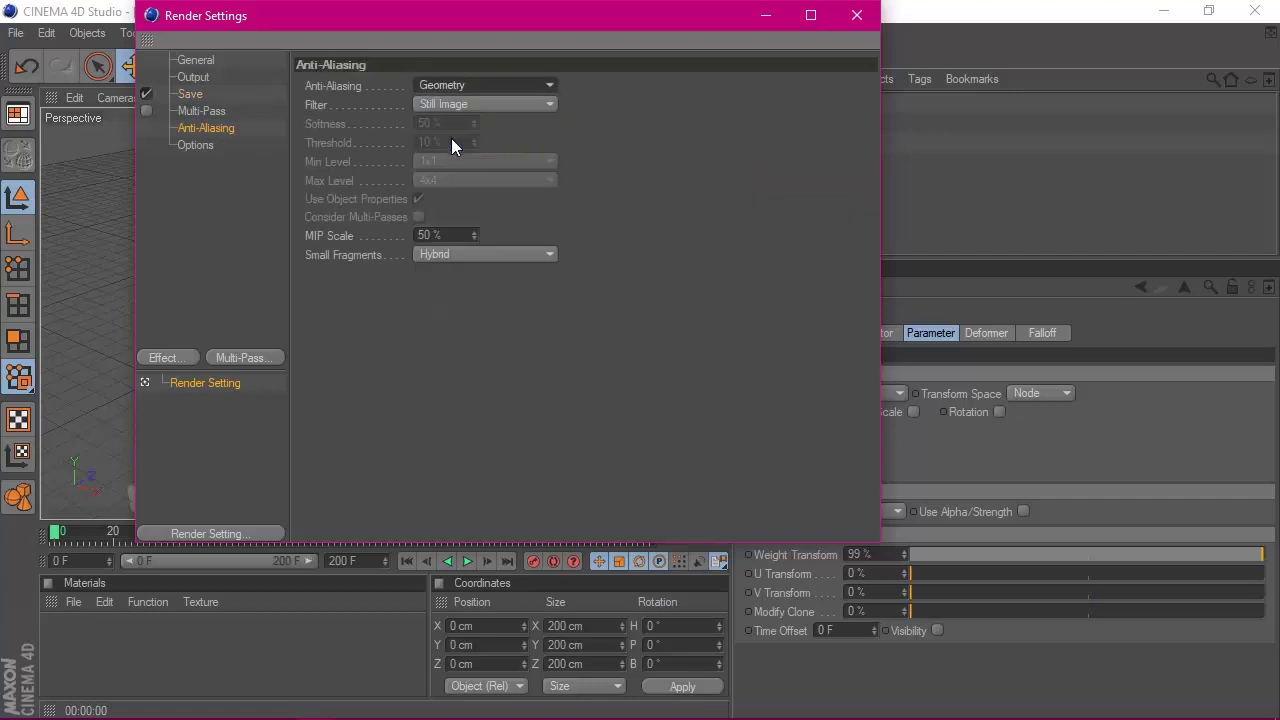
{"action": "left_click", "coordinate": [190, 77]}
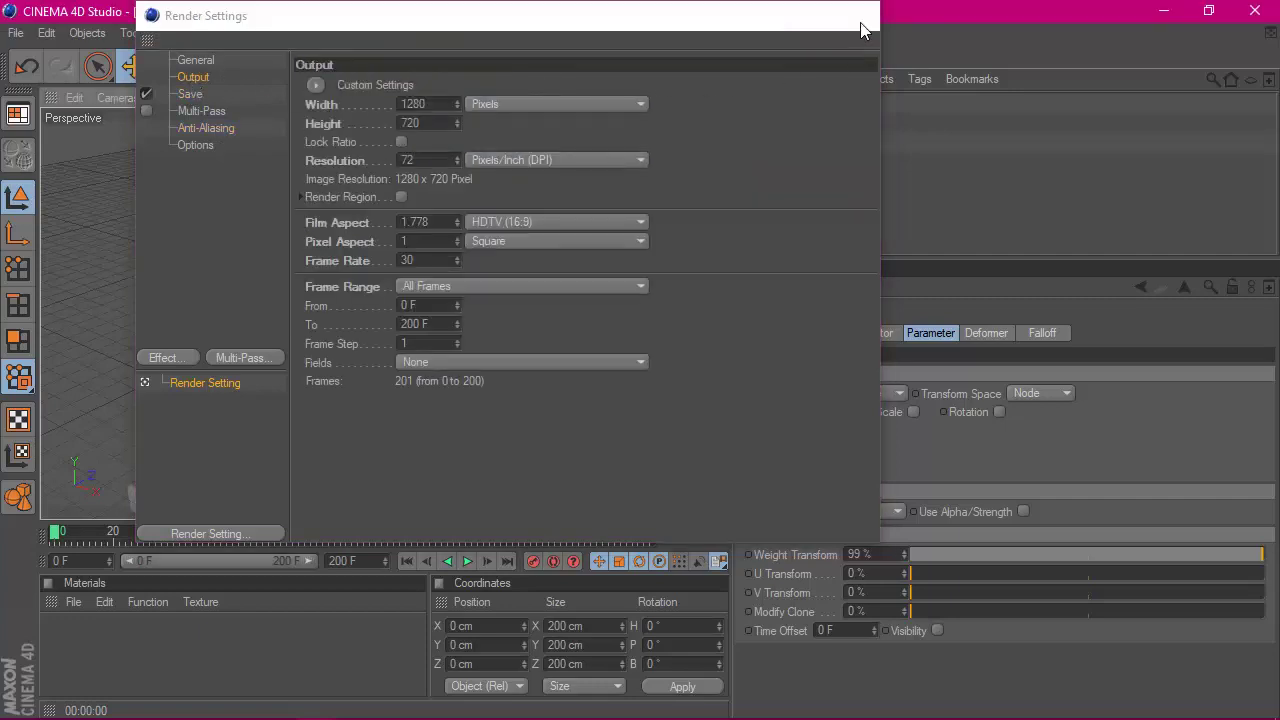
{"action": "left_click", "coordinate": [857, 15]}
{"action": "left_click_drag", "start_coordinate": [668, 97], "coordinate": [700, 40]}
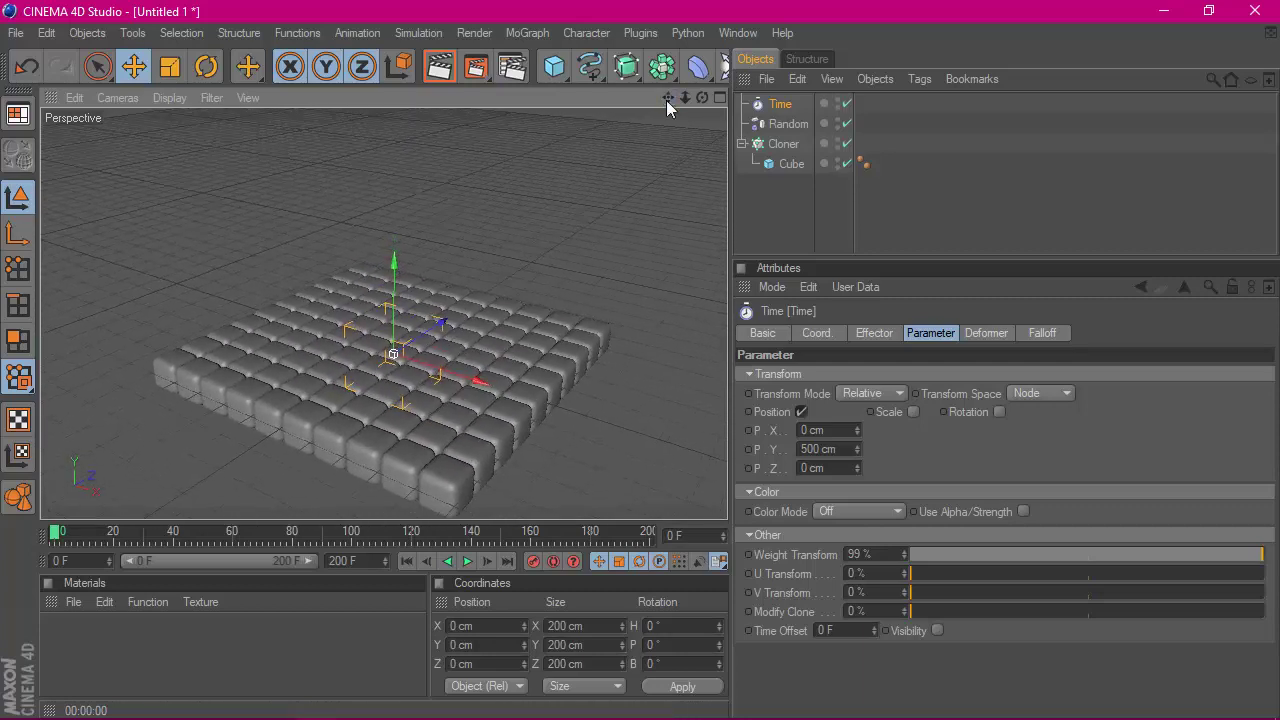
- Preview the animation, then create a new material Mat and open it for editing
{"action": "left_click", "coordinate": [467, 563]}
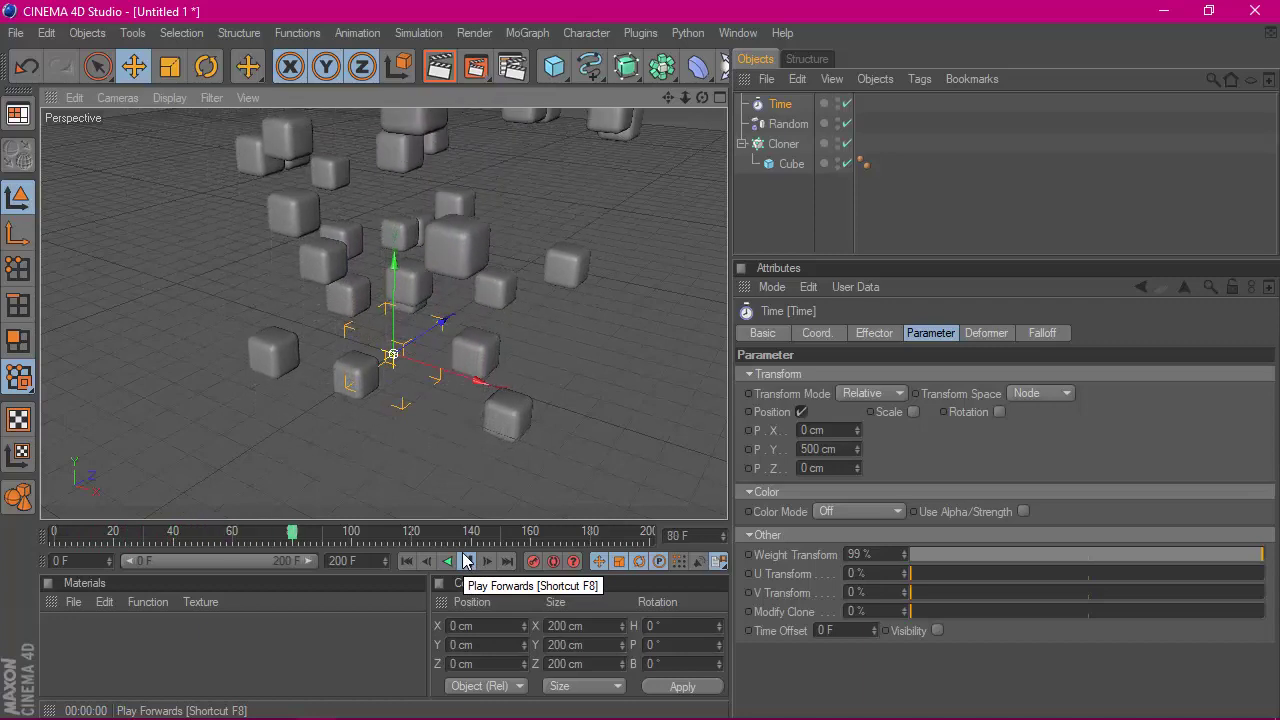
{"action": "left_click", "coordinate": [51, 601]}
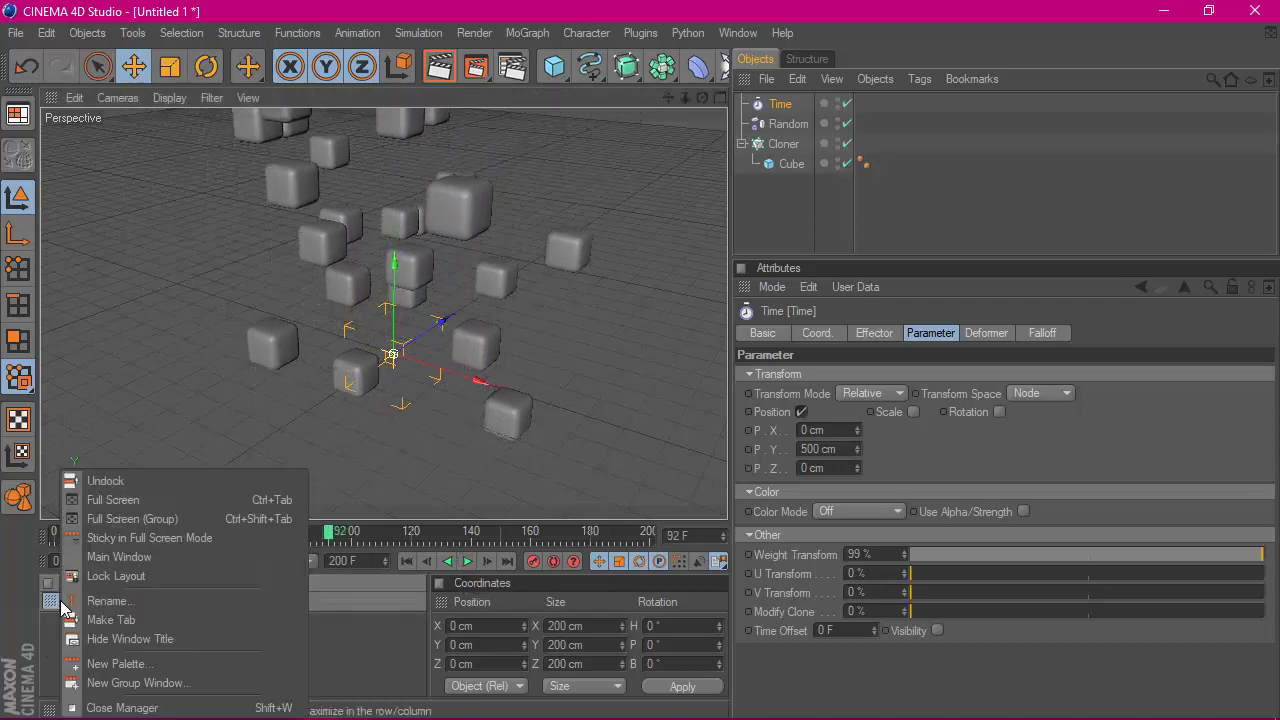
{"action": "left_click", "coordinate": [349, 648]}
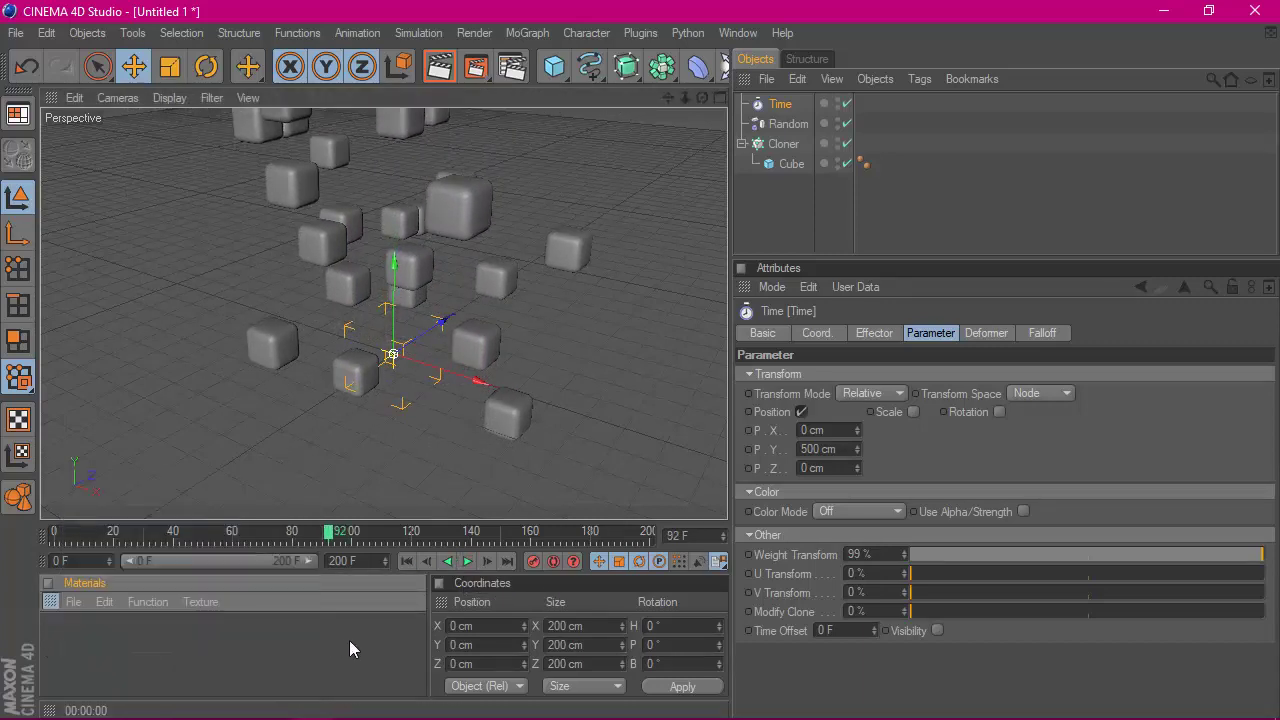
{"action": "right_click", "coordinate": [51, 612]}
{"action": "left_click", "coordinate": [122, 348]}
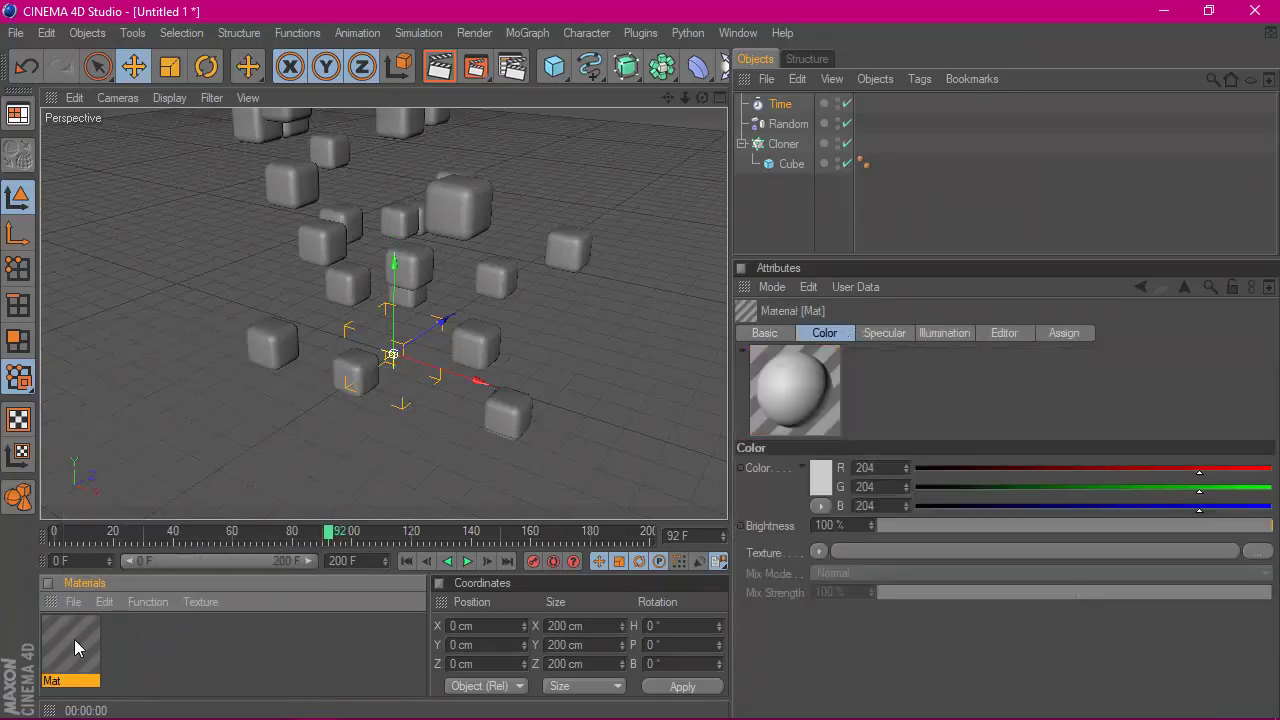
{"action": "double_click", "coordinate": [74, 639]}
- Set the material preview to Huge size on a GI-lit torus
{"action": "right_click", "coordinate": [365, 204]}
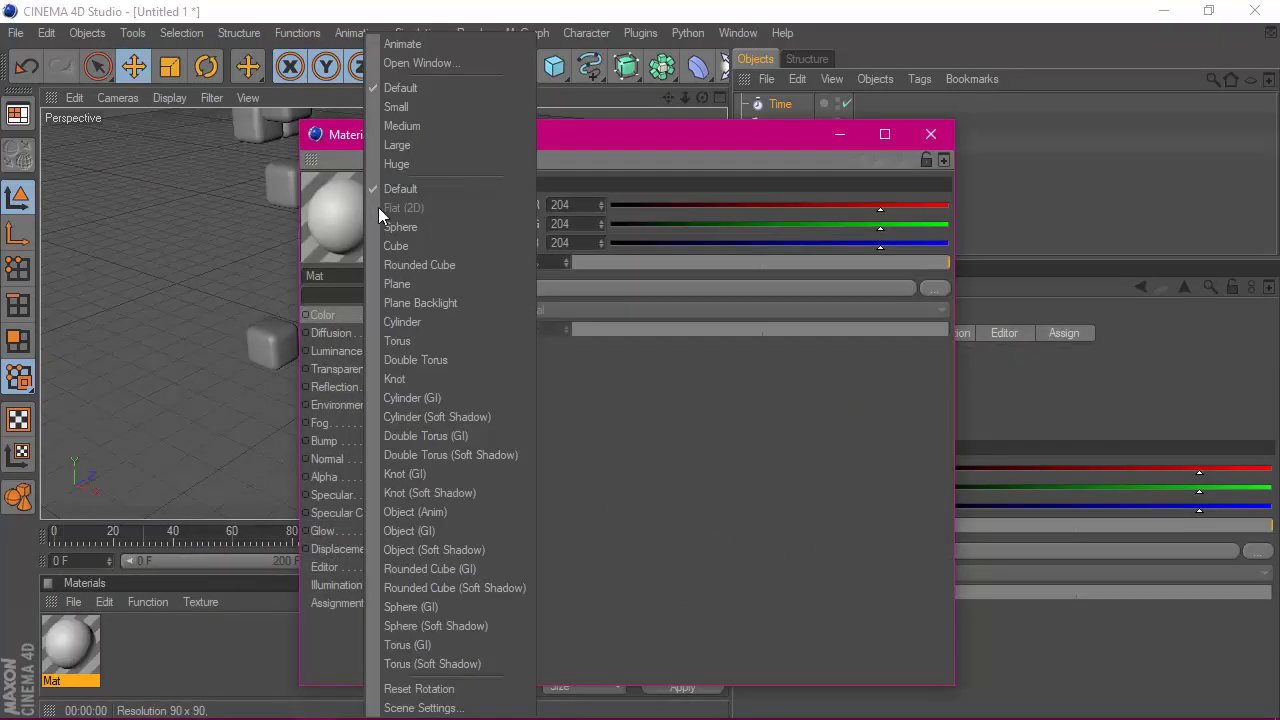
{"action": "left_click", "coordinate": [428, 164]}
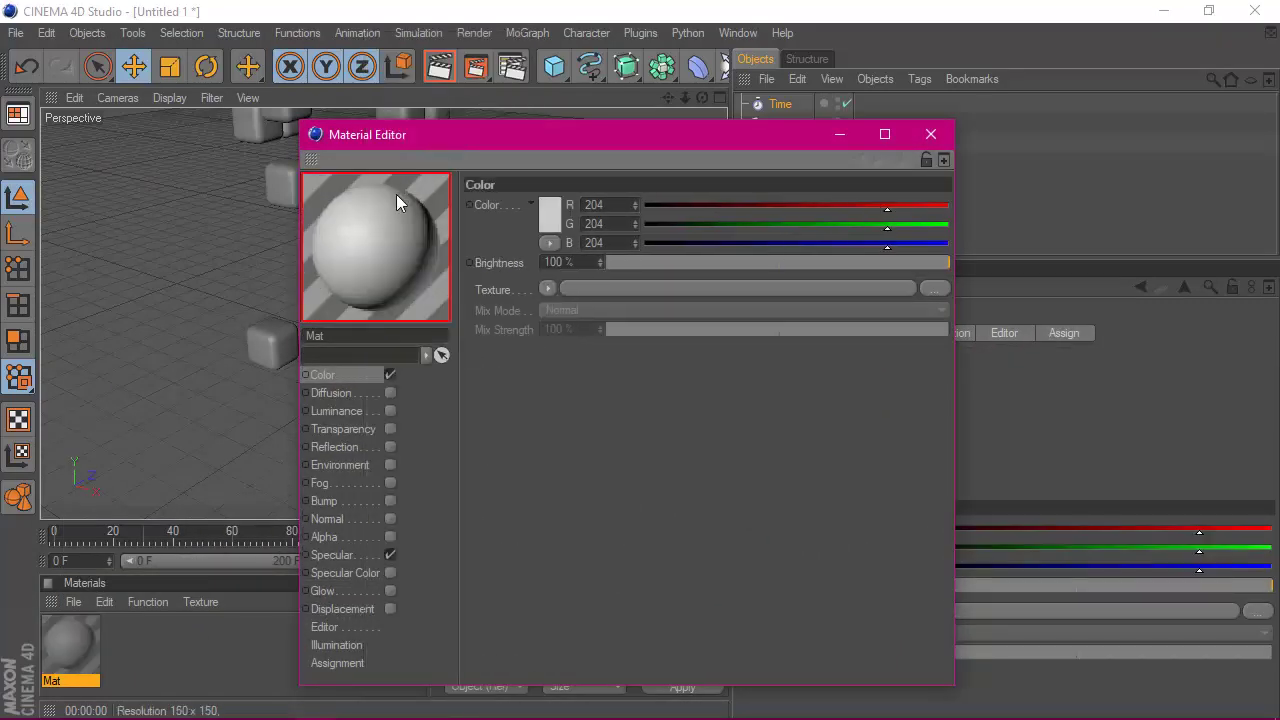
{"action": "right_click", "coordinate": [381, 254]}
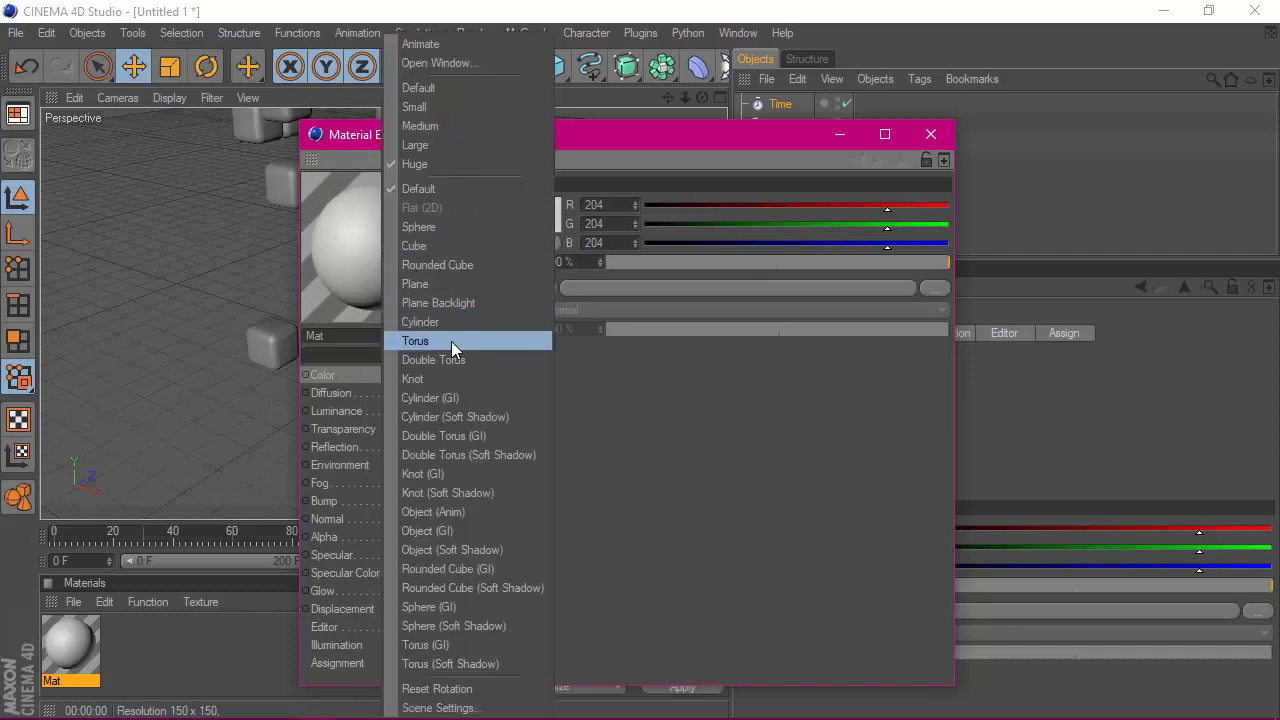
{"action": "left_click", "coordinate": [418, 341]}
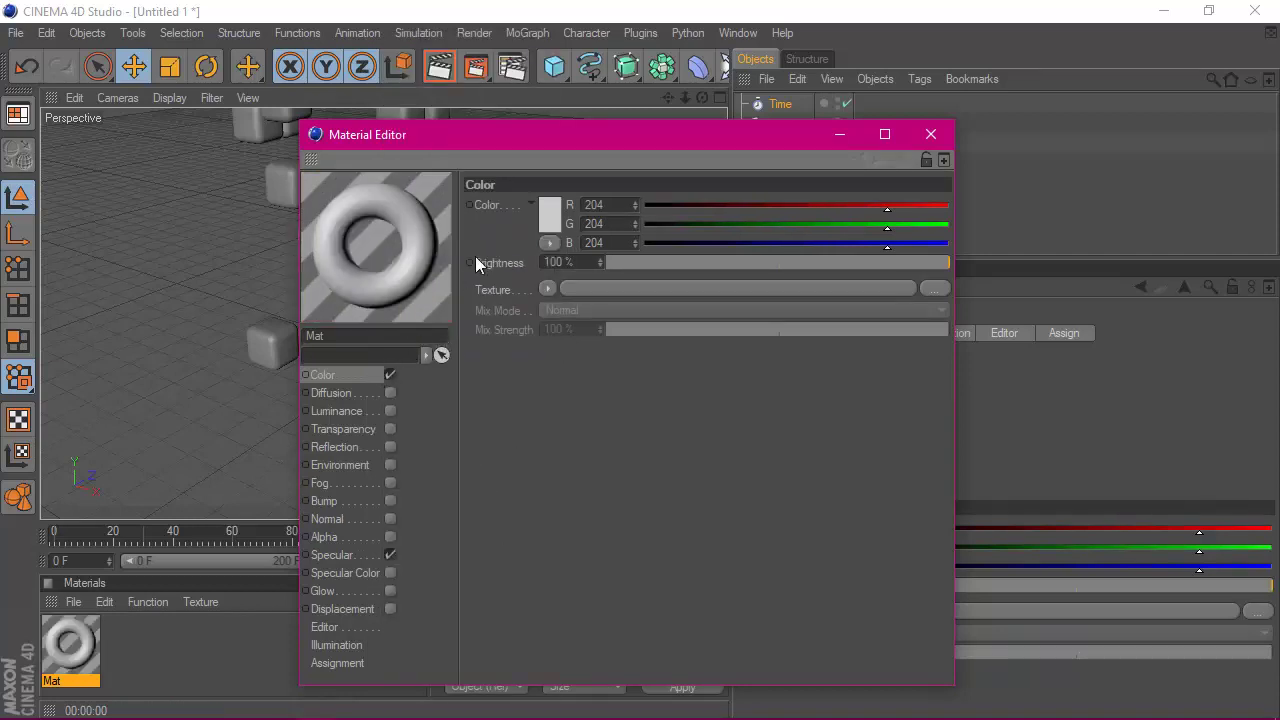
{"action": "right_click", "coordinate": [377, 288]}
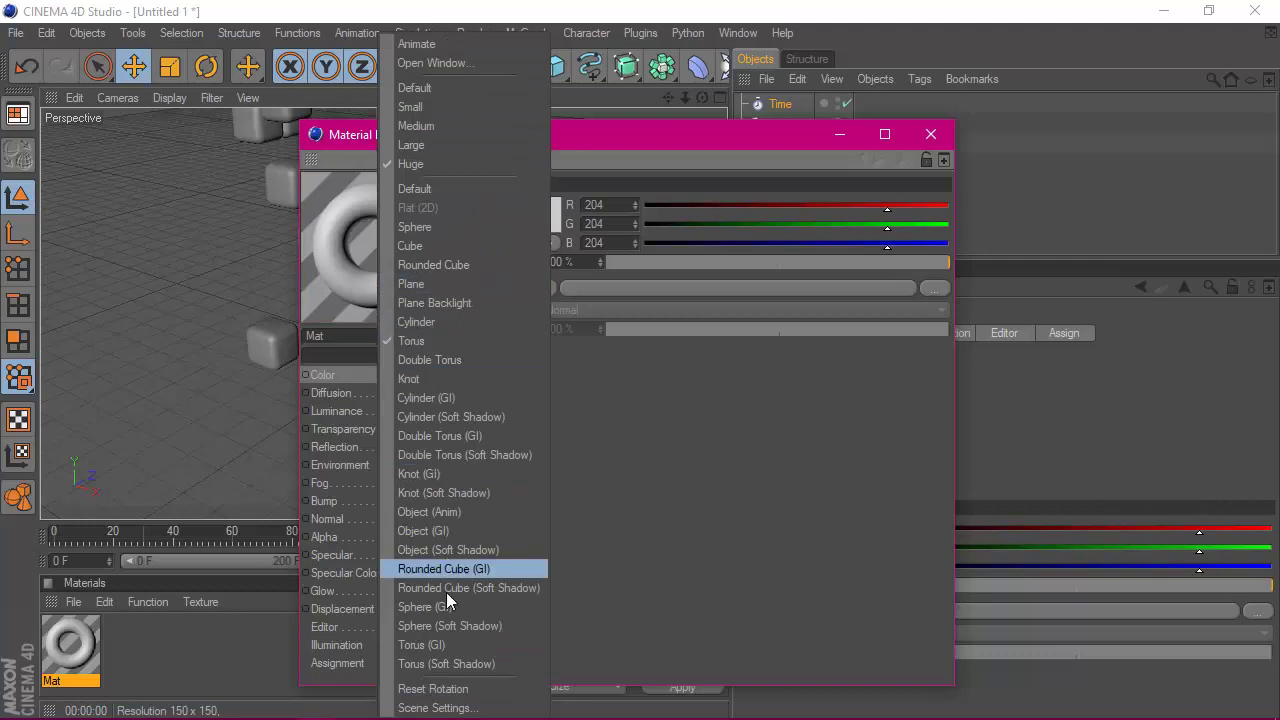
{"action": "left_click", "coordinate": [425, 645]}
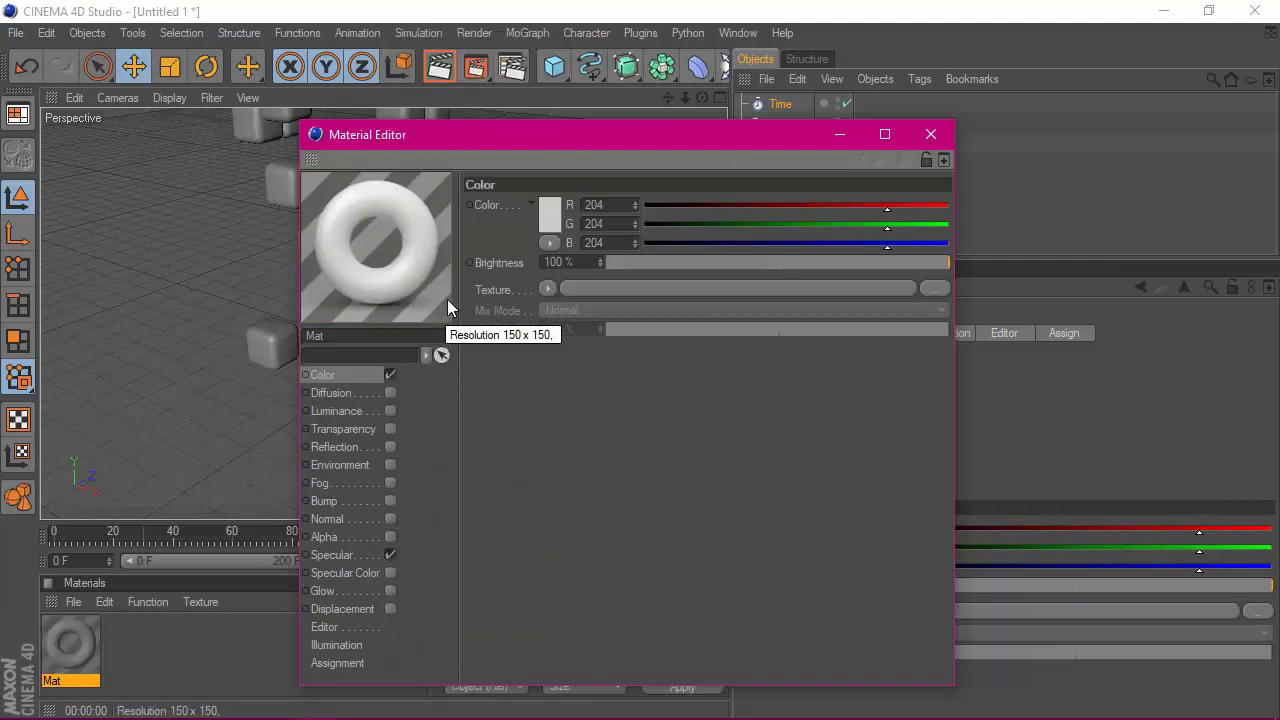
- Set Mat's base colour to hot pink (R255 G0 B136)
{"action": "left_click", "coordinate": [550, 210]}
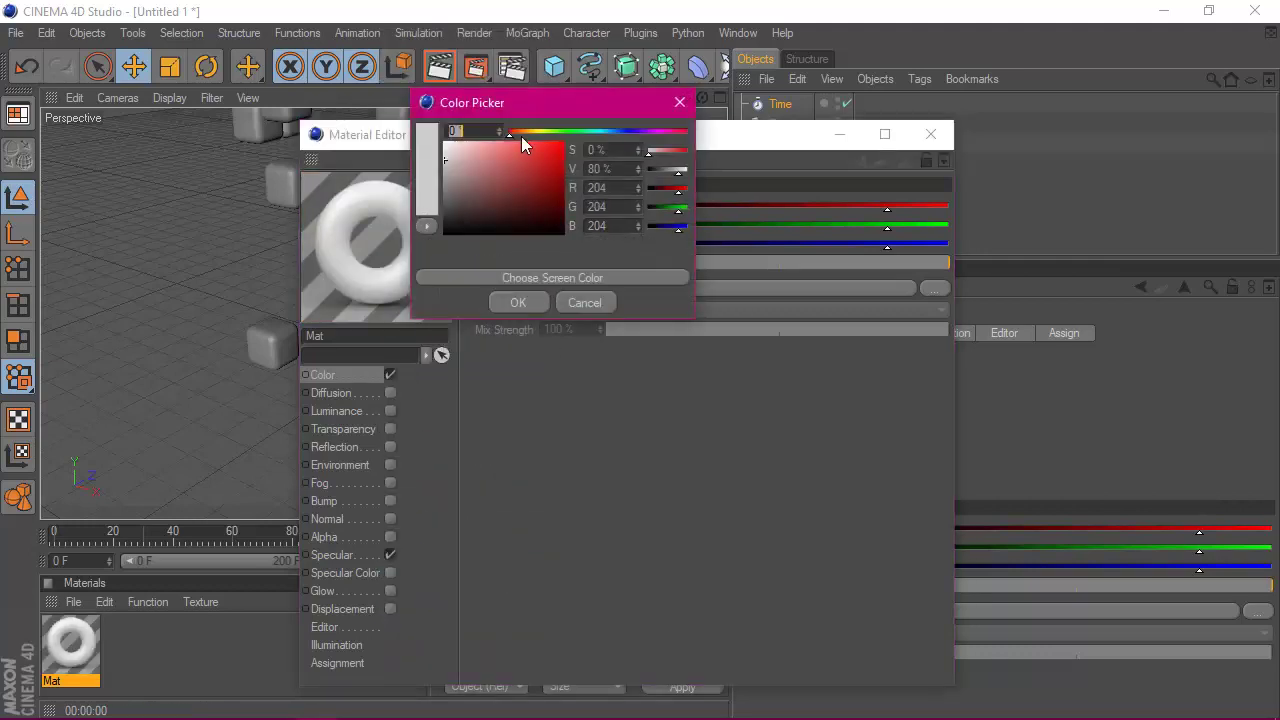
{"action": "left_click_drag", "start_coordinate": [520, 131], "coordinate": [614, 141]}
{"action": "left_click_drag", "start_coordinate": [536, 155], "coordinate": [578, 141]}
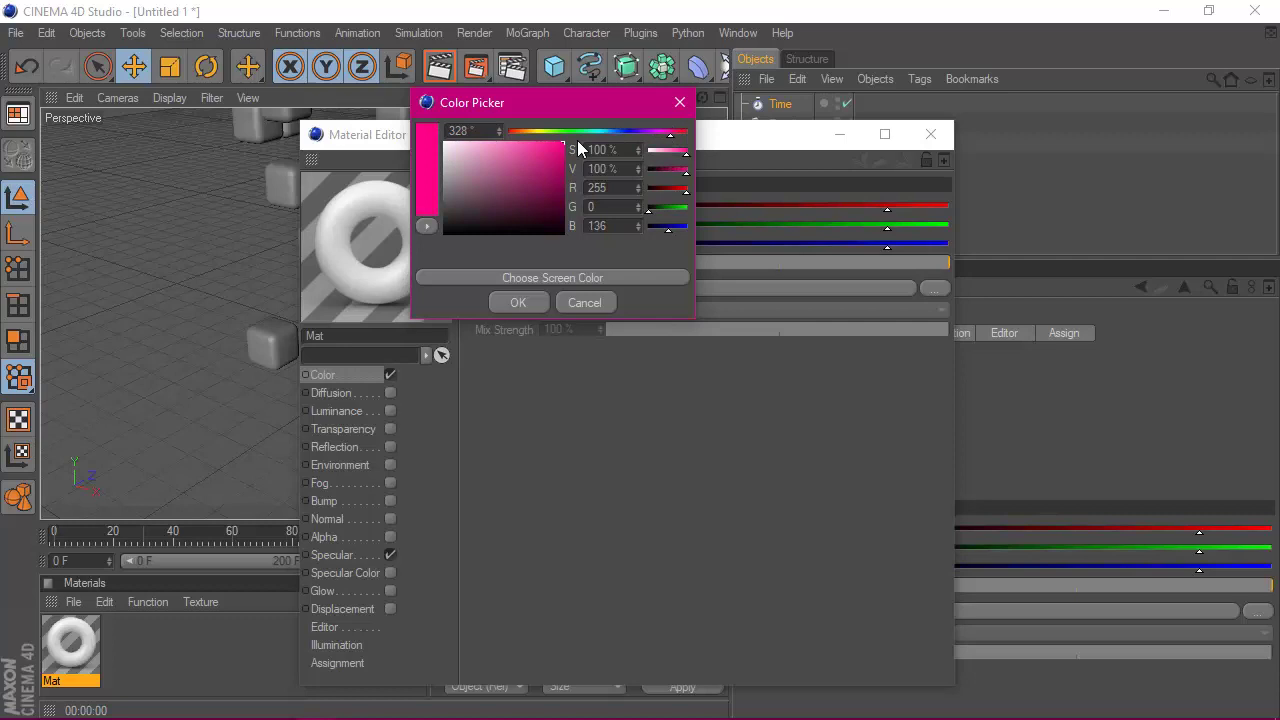
{"action": "left_click", "coordinate": [528, 306]}
- Enable Reflection with a light pink reflection tint
{"action": "left_click", "coordinate": [390, 446]}
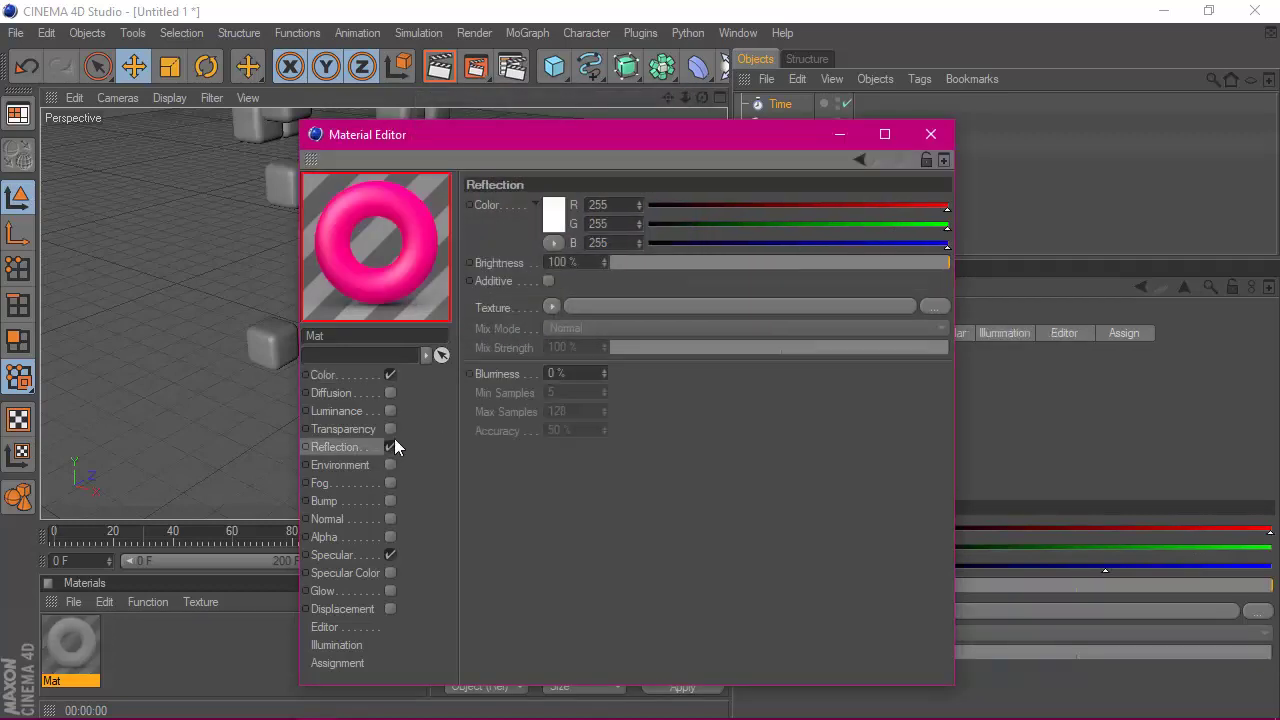
{"action": "left_click", "coordinate": [556, 214]}
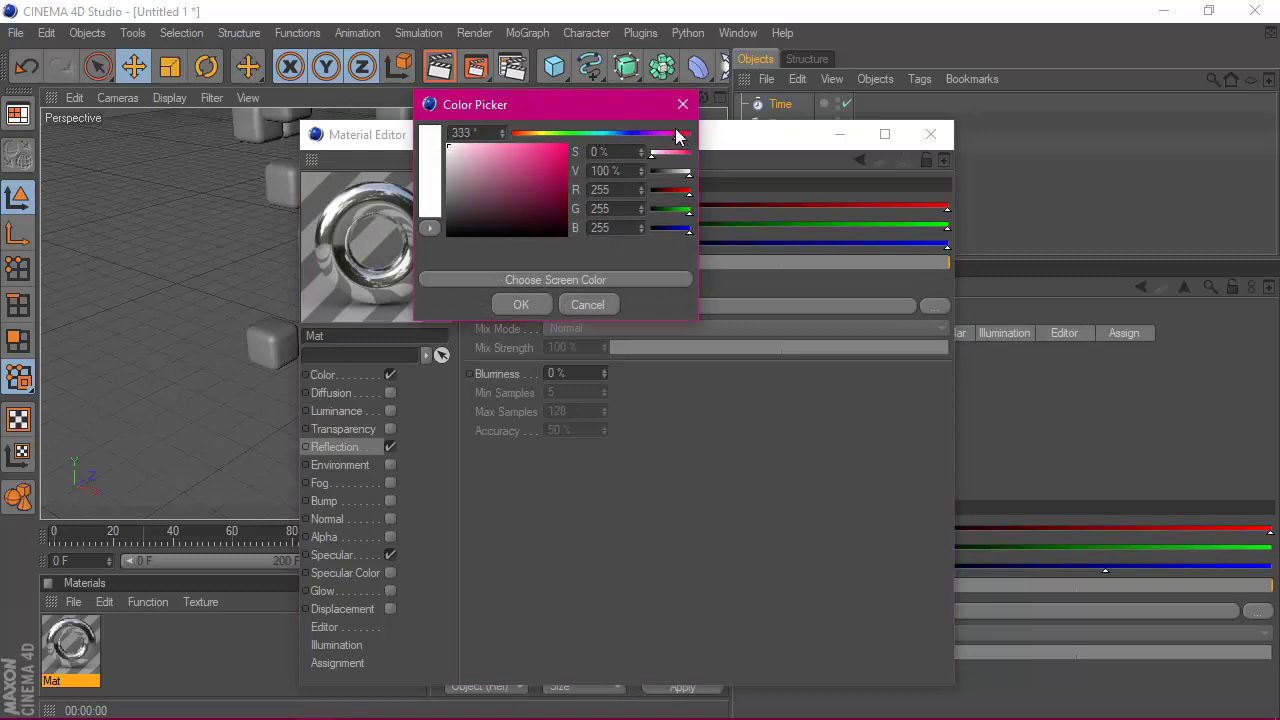
{"action": "left_click_drag", "start_coordinate": [518, 164], "coordinate": [499, 136]}
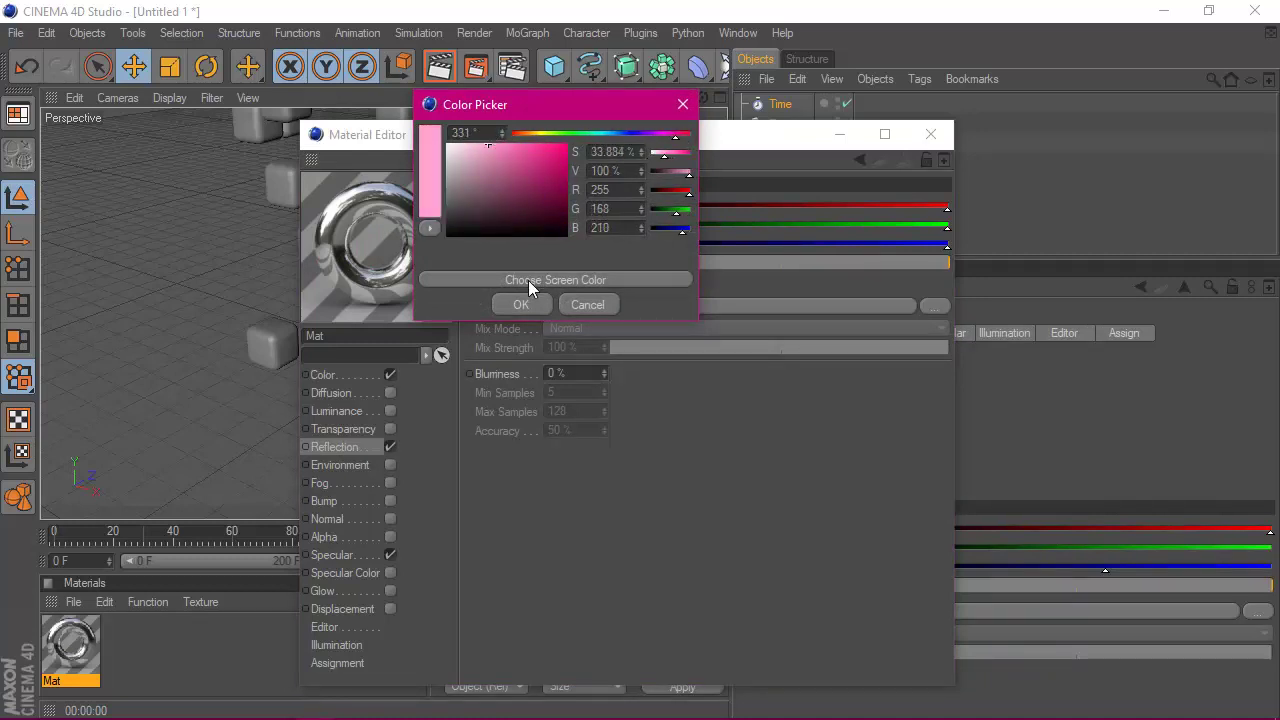
{"action": "left_click", "coordinate": [520, 304]}
- Set the Specular mode to Metal and close the Material Editor
{"action": "left_click", "coordinate": [333, 555]}
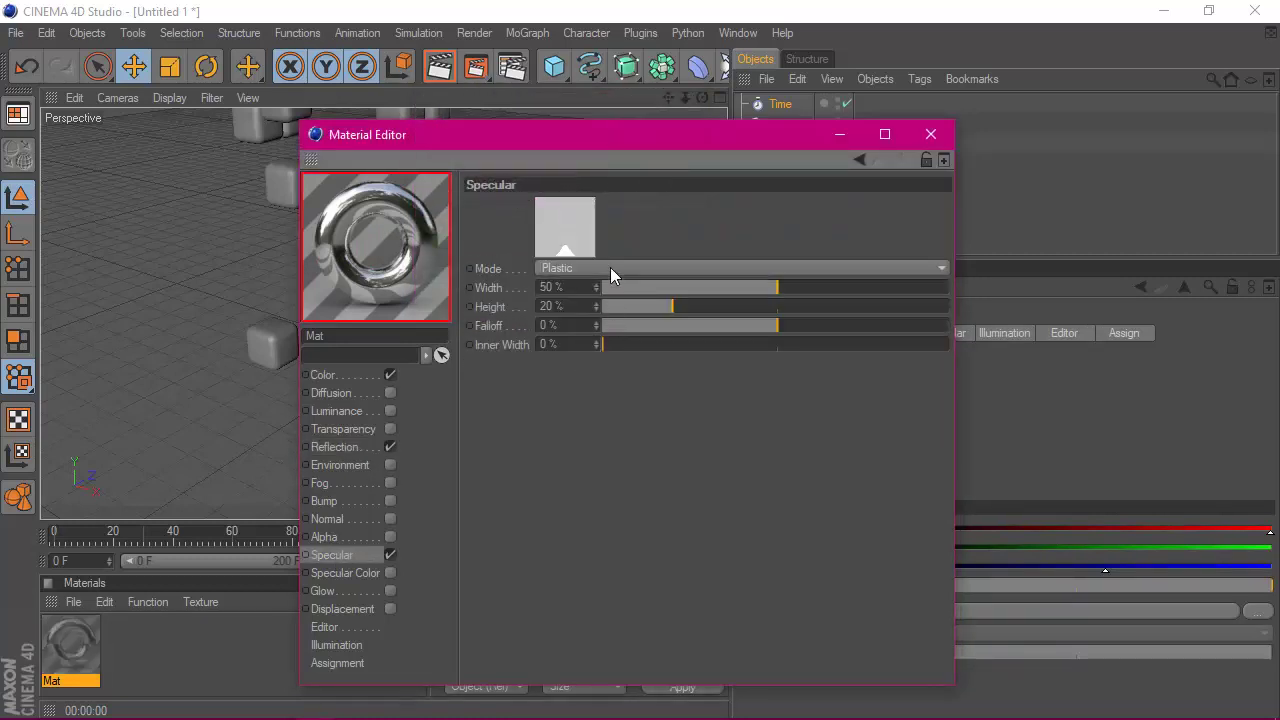
{"action": "left_click", "coordinate": [610, 267]}
{"action": "left_click", "coordinate": [599, 301]}
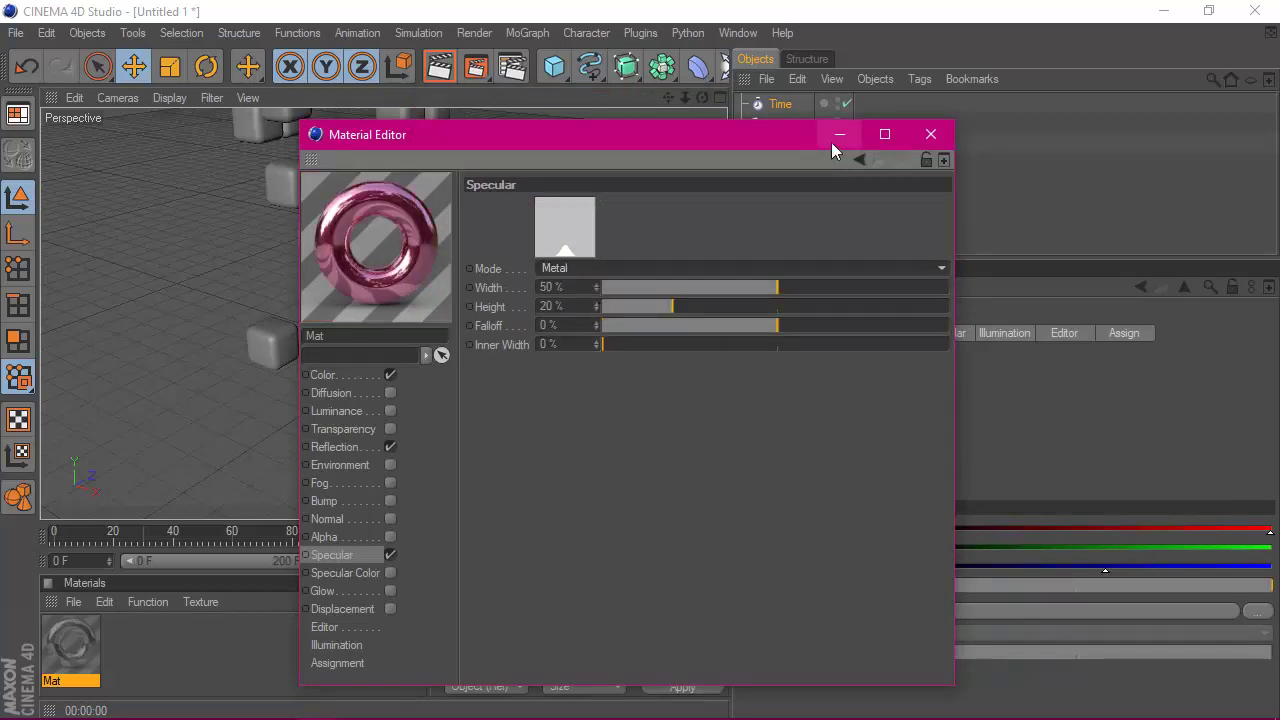
{"action": "left_click", "coordinate": [928, 136]}
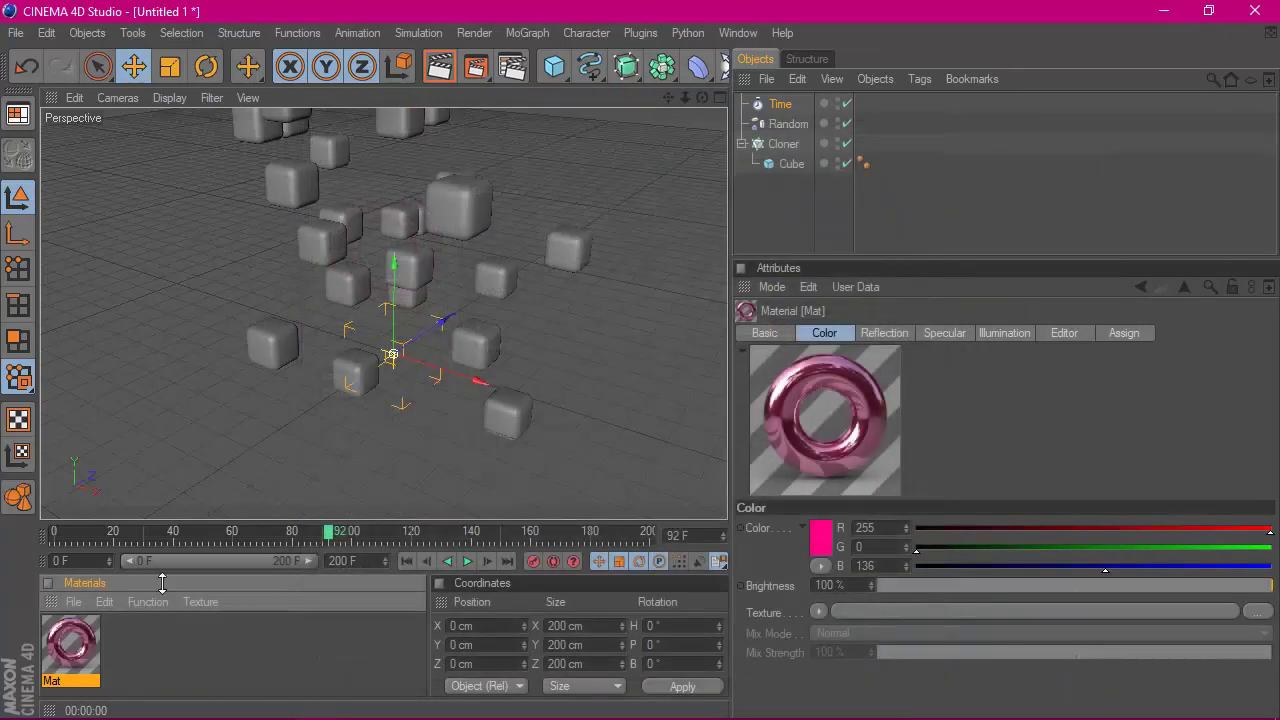
- Drag Mat onto the Cube object and play from frame 0 to preview the pink cubes
{"action": "left_click_drag", "start_coordinate": [790, 171], "coordinate": [791, 165]}
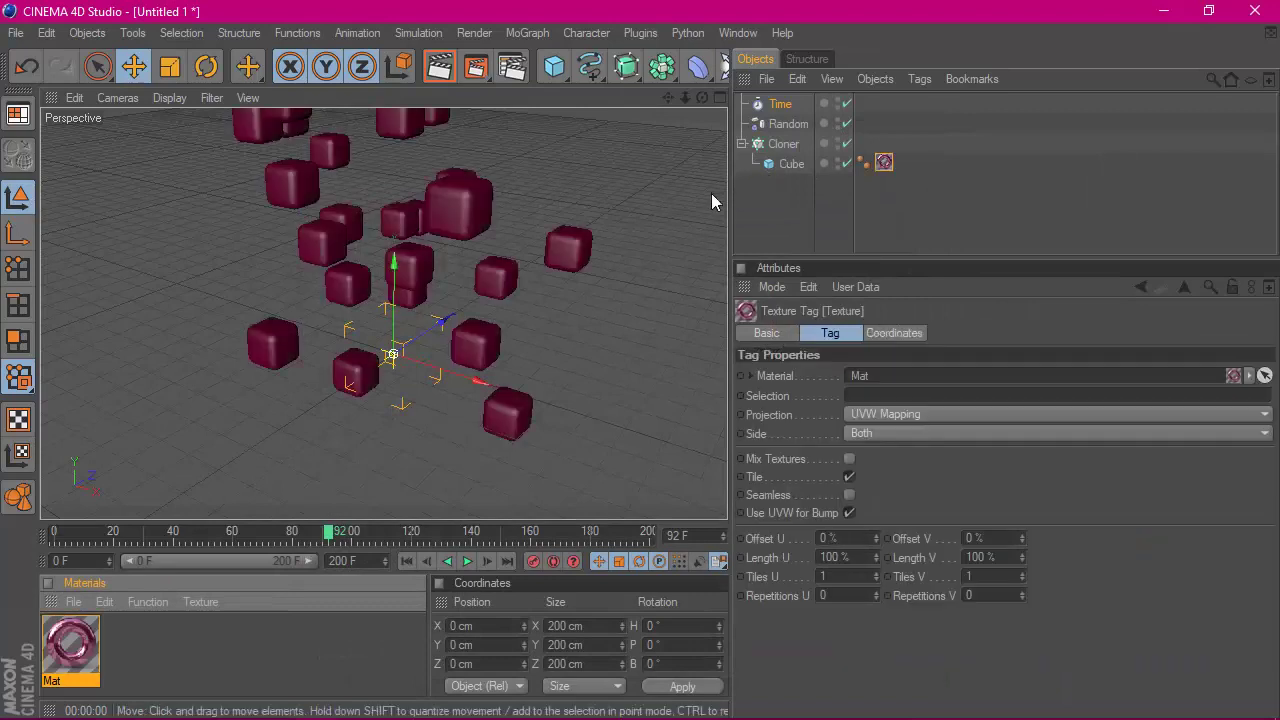
{"action": "left_click", "coordinate": [408, 561]}
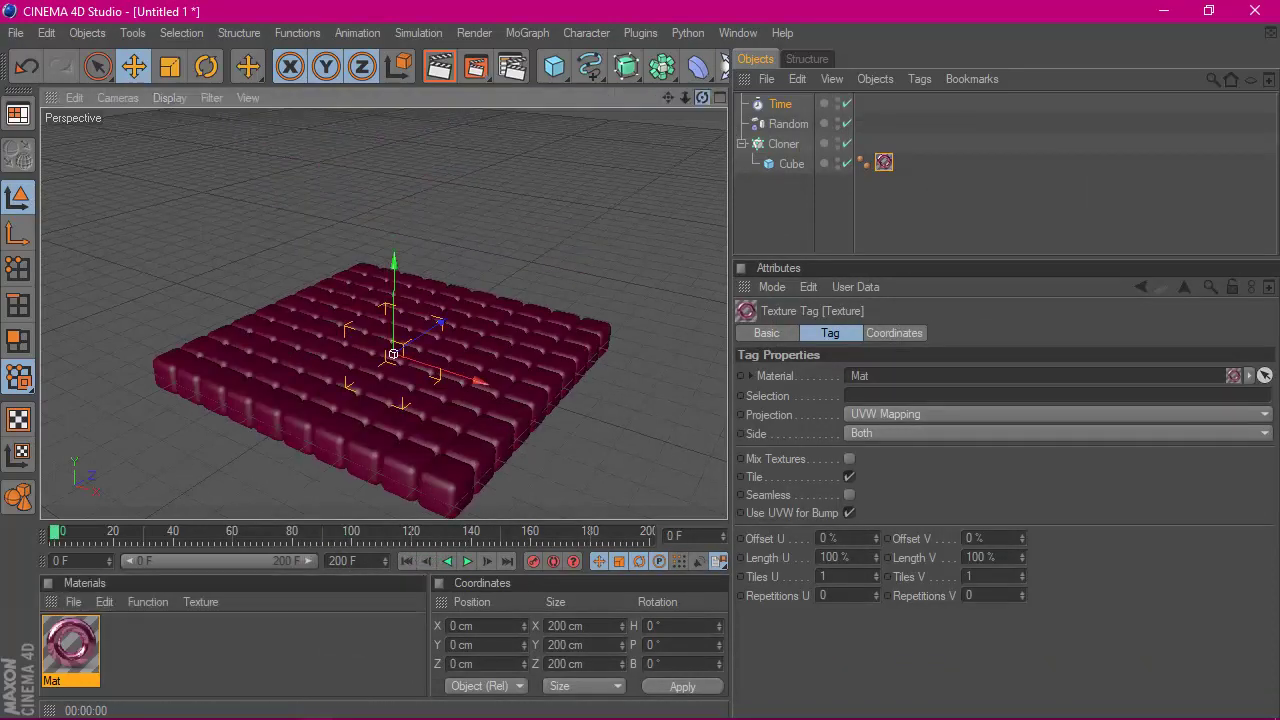
{"action": "left_click_drag", "start_coordinate": [685, 97], "coordinate": [688, 113]}
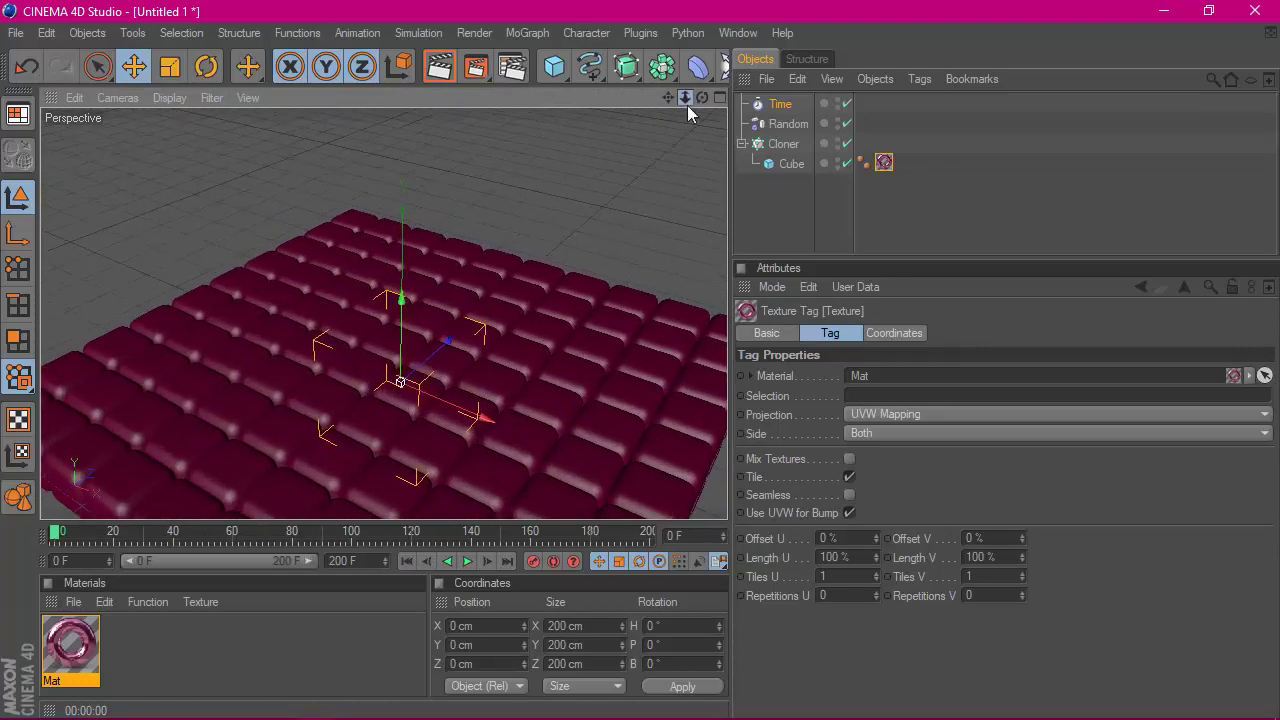
{"action": "left_click", "coordinate": [466, 563]}
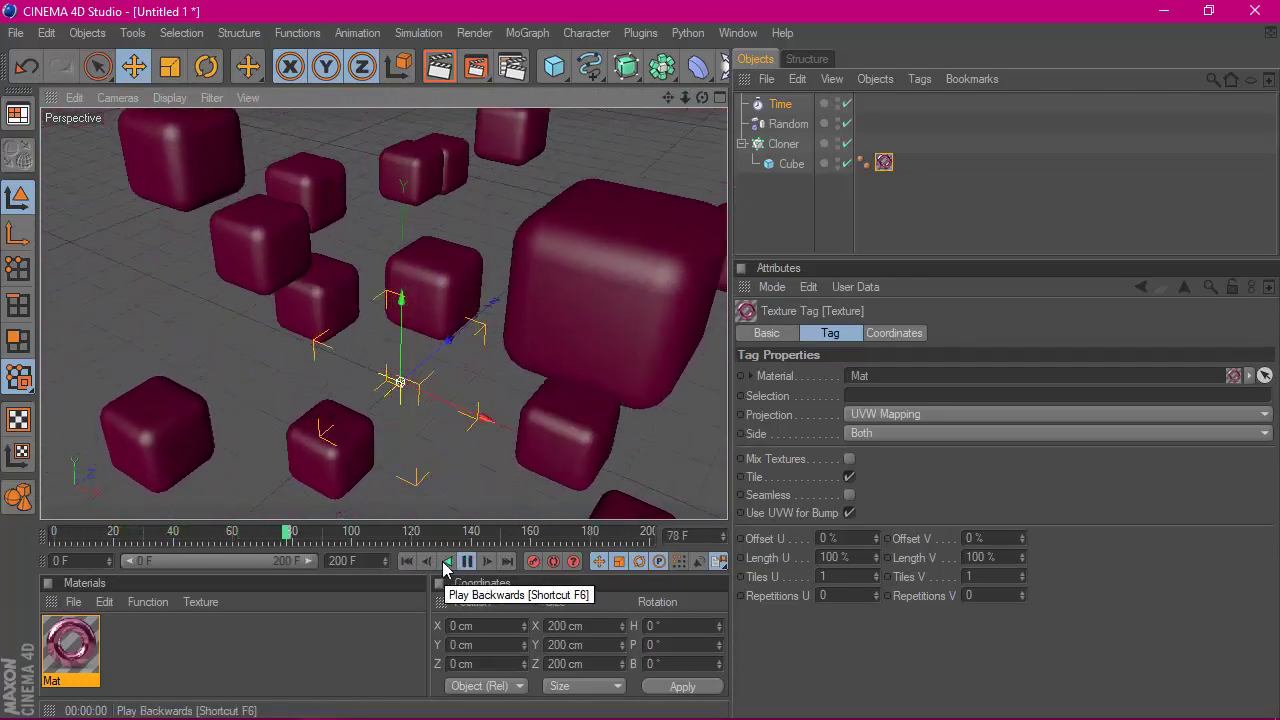
{"action": "left_click", "coordinate": [407, 561]}
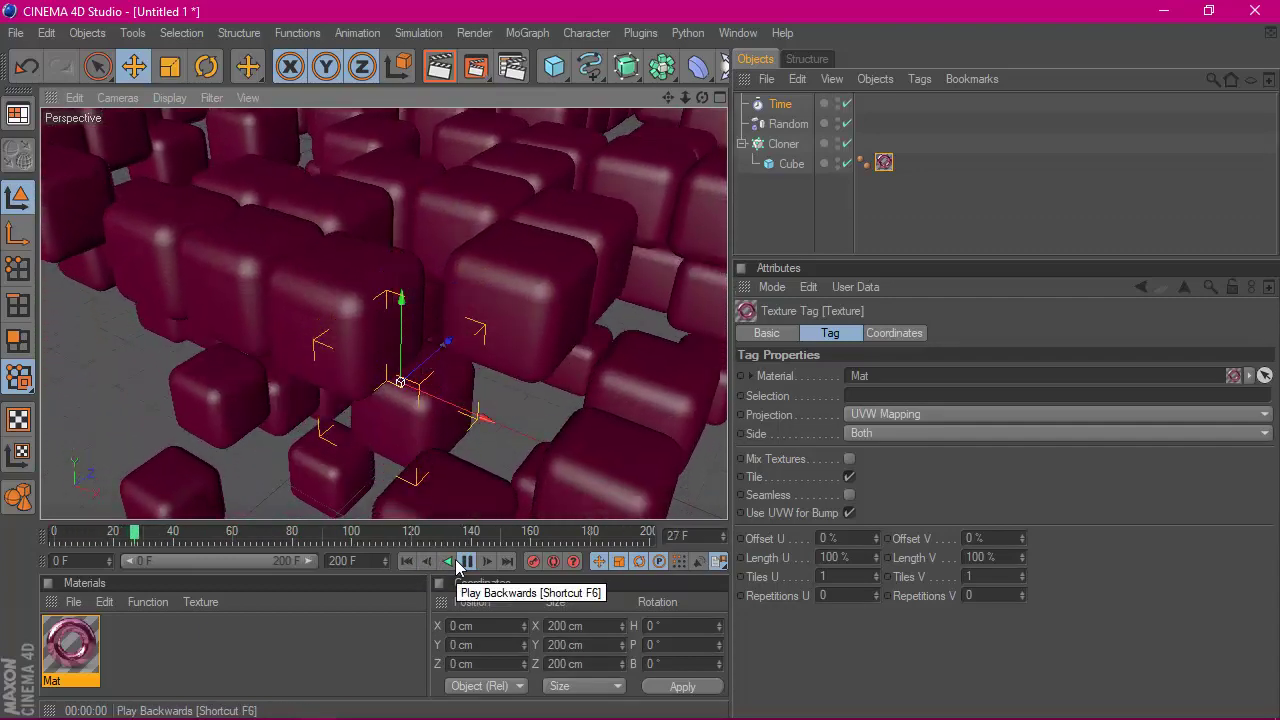
{"action": "left_click", "coordinate": [406, 562]}
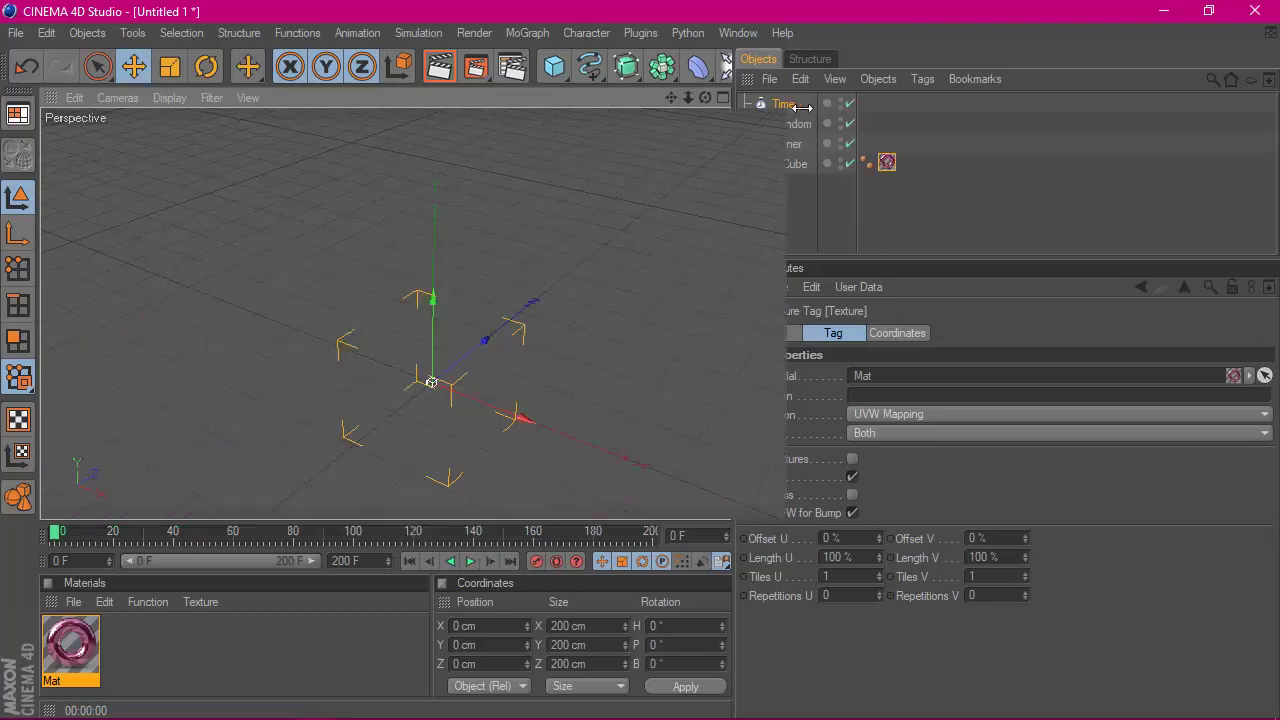
- Add a Sky object to the scene, deleting a light added by mistake
{"action": "left_click_drag", "start_coordinate": [745, 113], "coordinate": [805, 113]}
{"action": "left_click", "coordinate": [733, 66]}
{"action": "left_click", "coordinate": [810, 96]}
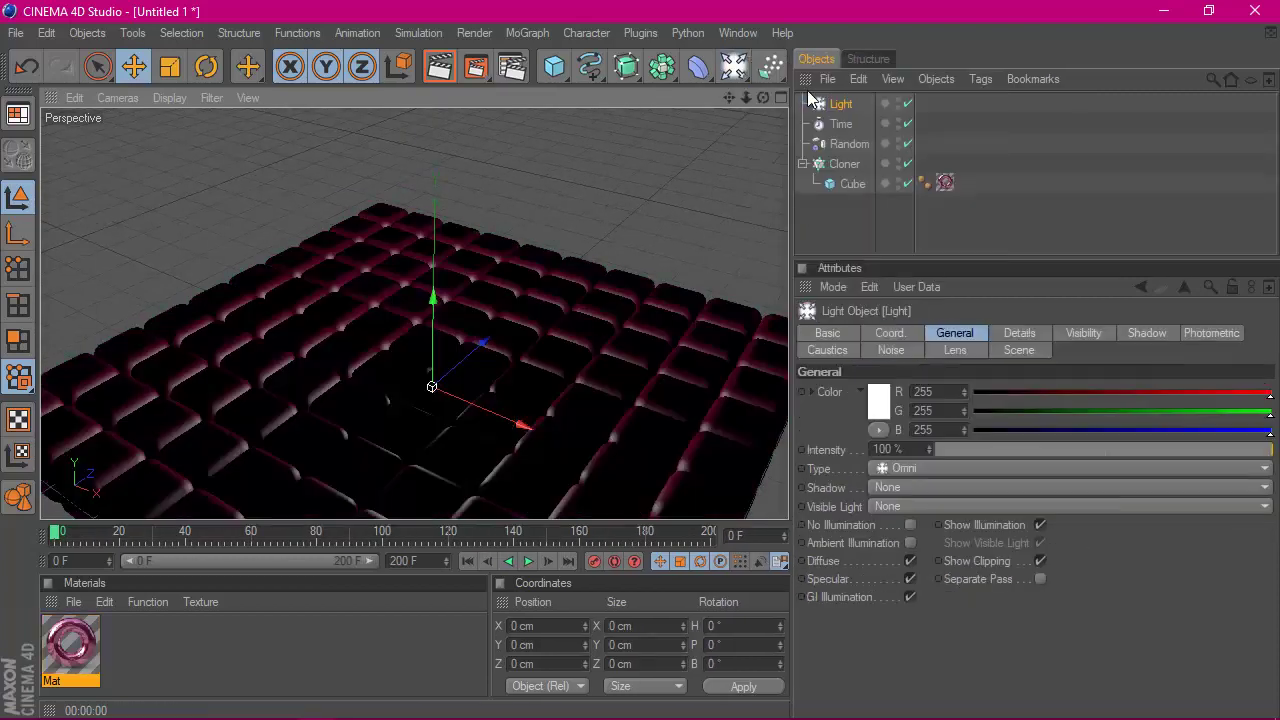
{"action": "key", "text": "Delete"}
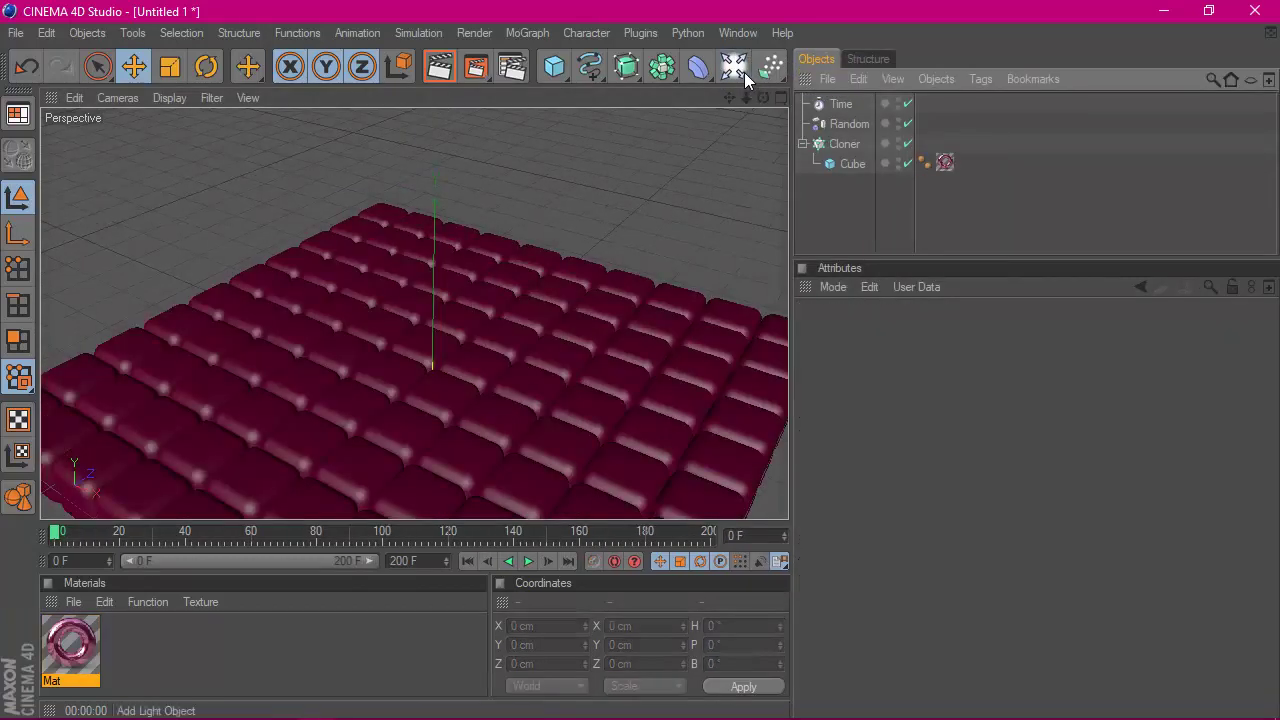
{"action": "left_click", "coordinate": [733, 66]}
{"action": "left_click", "coordinate": [785, 266]}
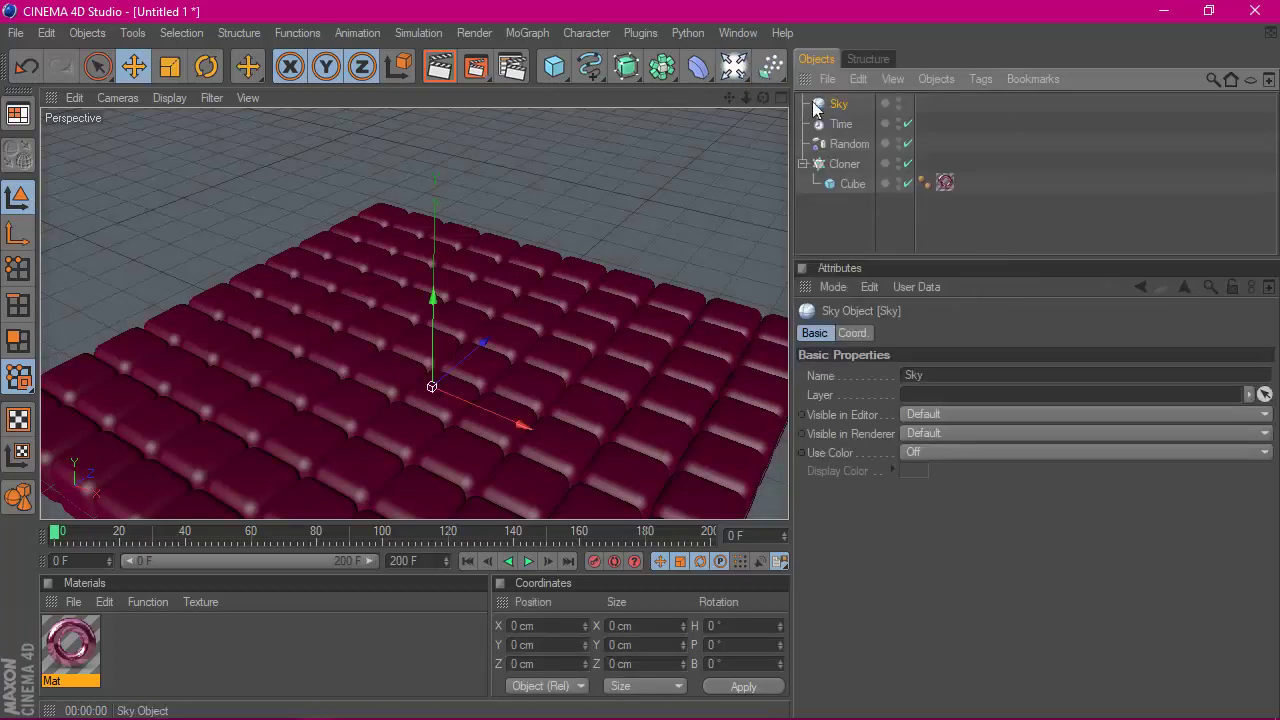
- Give the Sky a Compositing tag with Seen by Camera turned off
{"action": "right_click", "coordinate": [822, 108]}
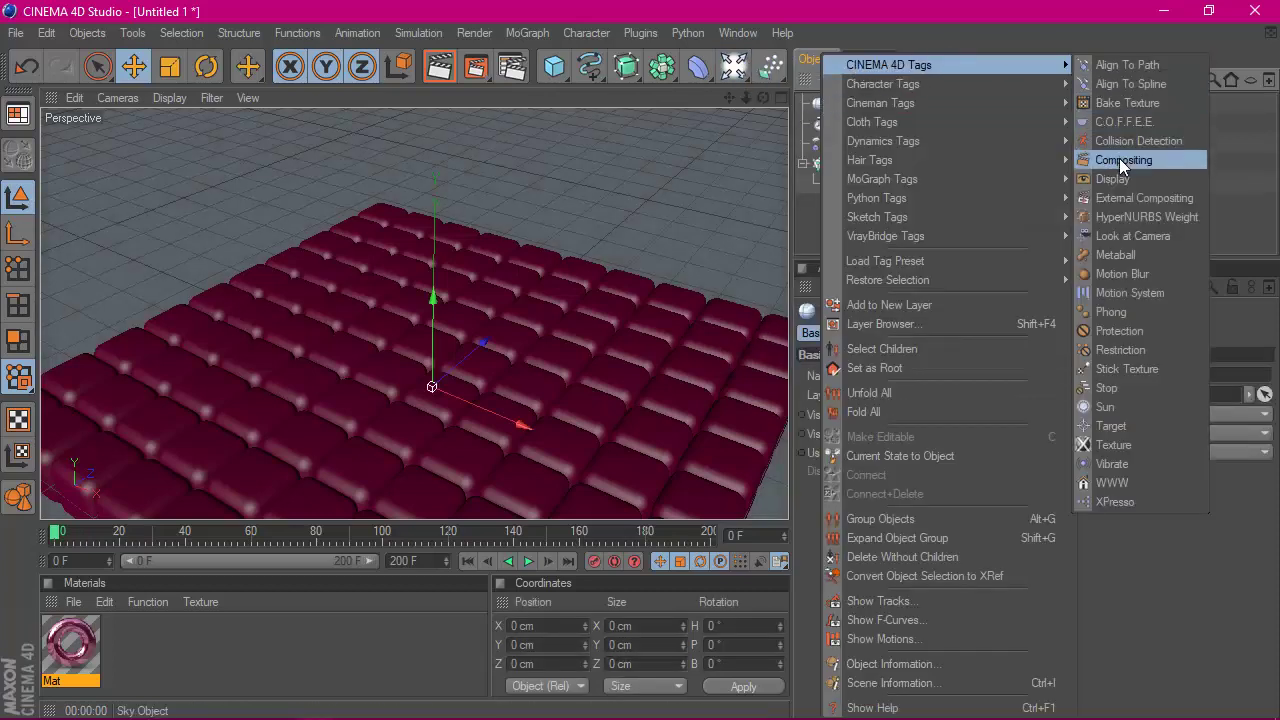
{"action": "left_click", "coordinate": [1119, 160]}
{"action": "left_click", "coordinate": [904, 418]}
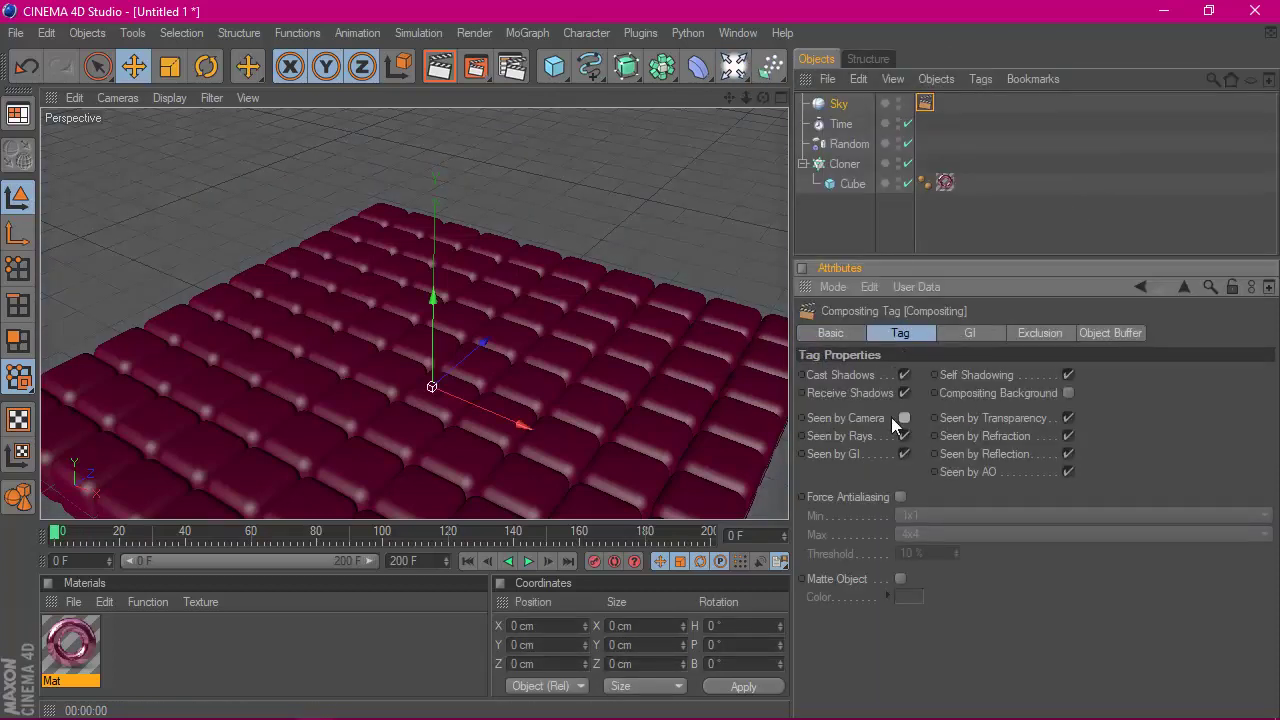
{"action": "left_click", "coordinate": [91, 601]}
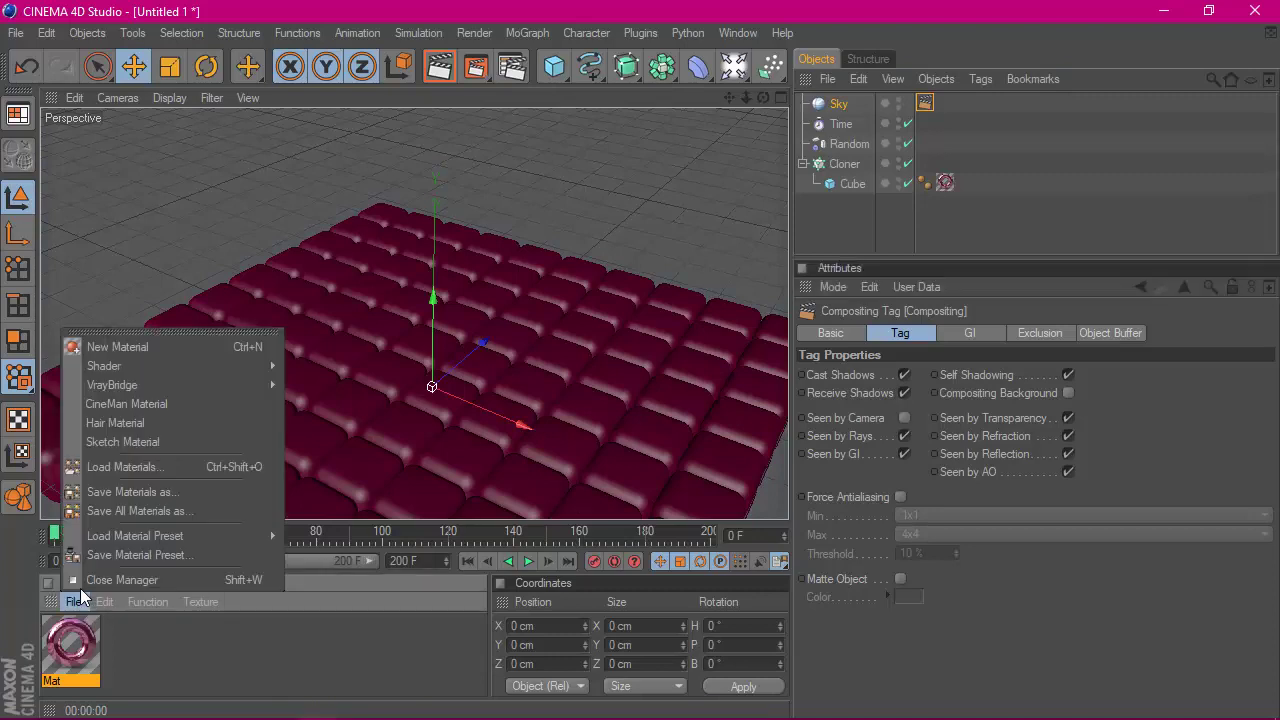
- Create Mat.1 with Color and Specular off and Luminance on using potsdamer_platz_4k.hdr
{"action": "left_click", "coordinate": [120, 344]}
{"action": "double_click", "coordinate": [70, 651]}
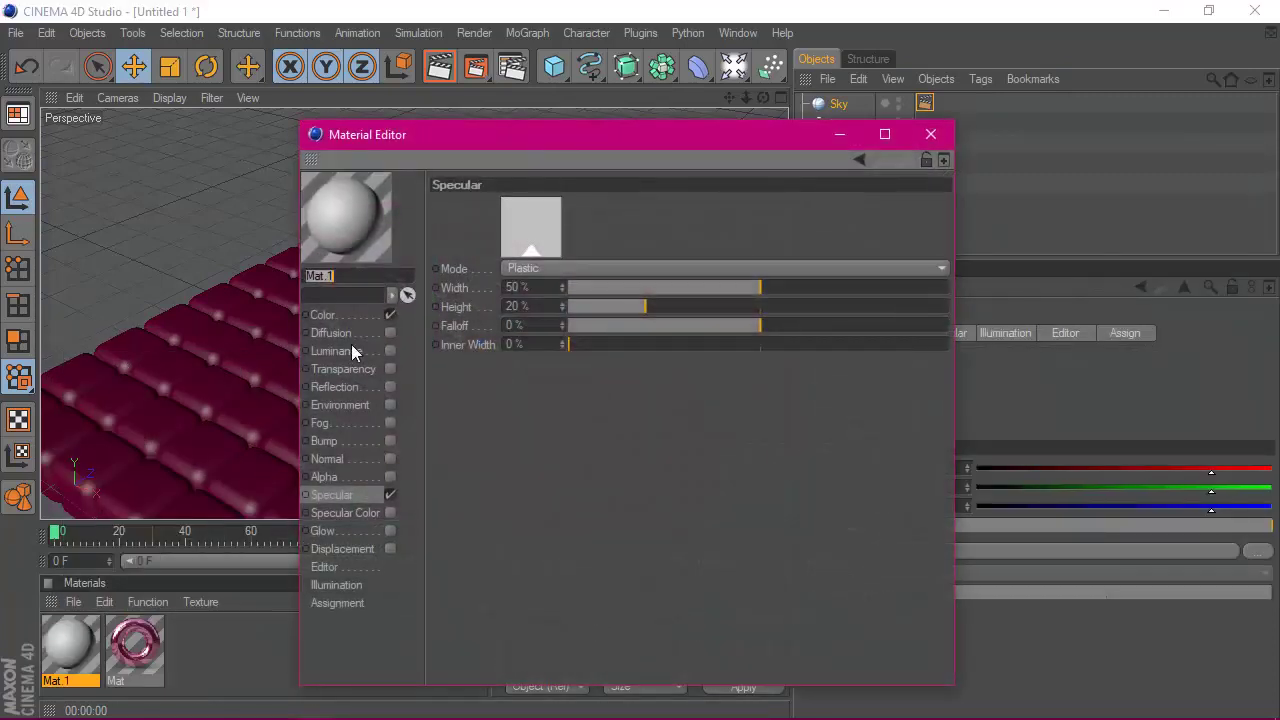
{"action": "left_click", "coordinate": [390, 315]}
{"action": "left_click", "coordinate": [390, 494]}
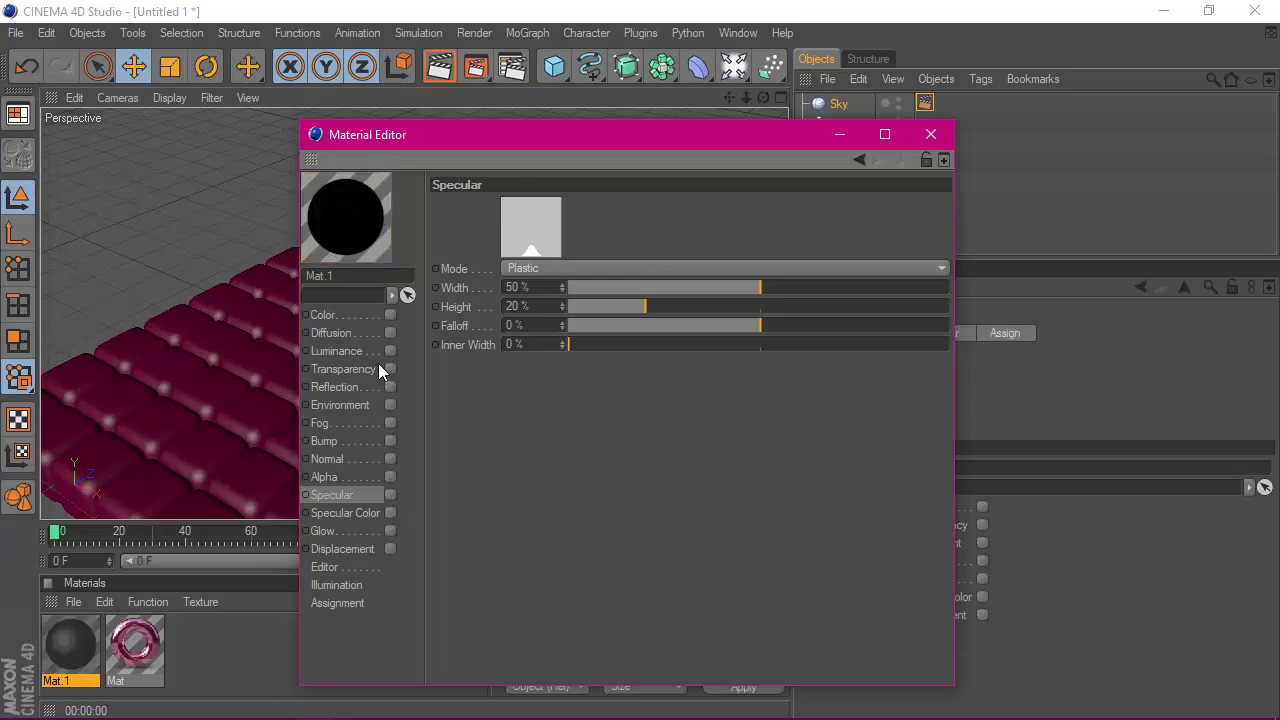
{"action": "left_click", "coordinate": [390, 351]}
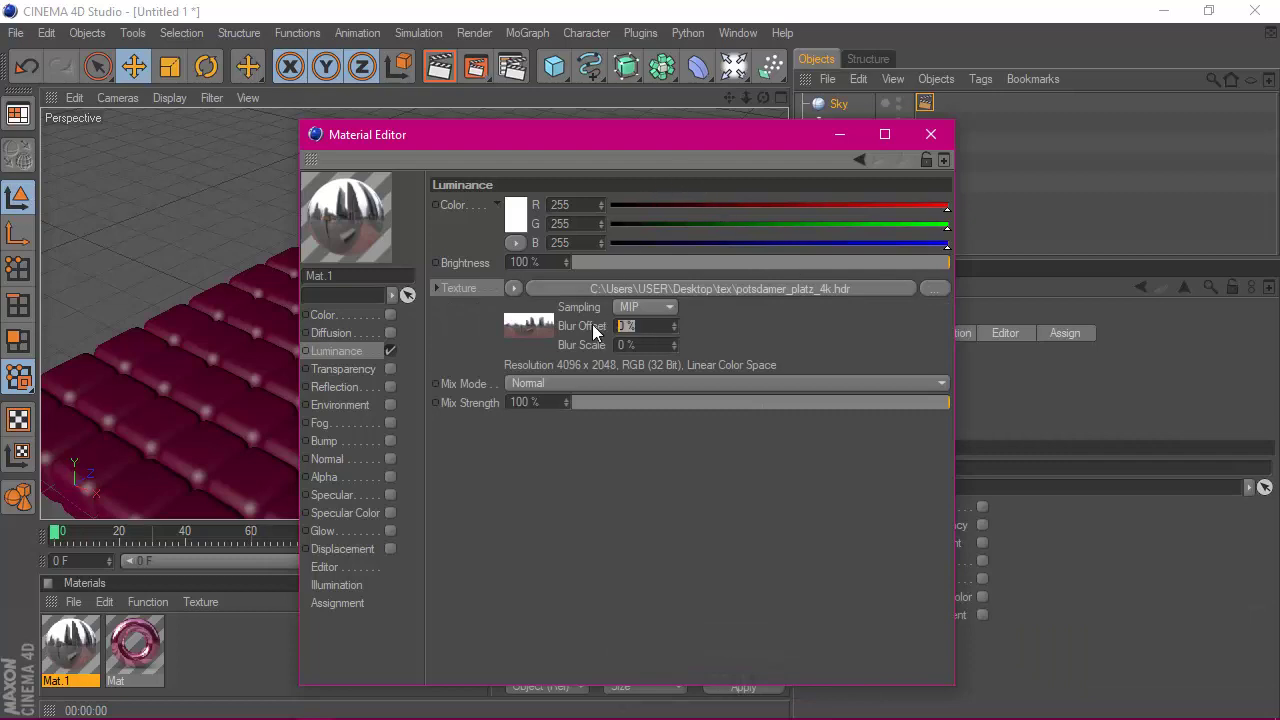
- Apply Mat.1 to the Sky object and render a test of the view
{"action": "left_click", "coordinate": [930, 134]}
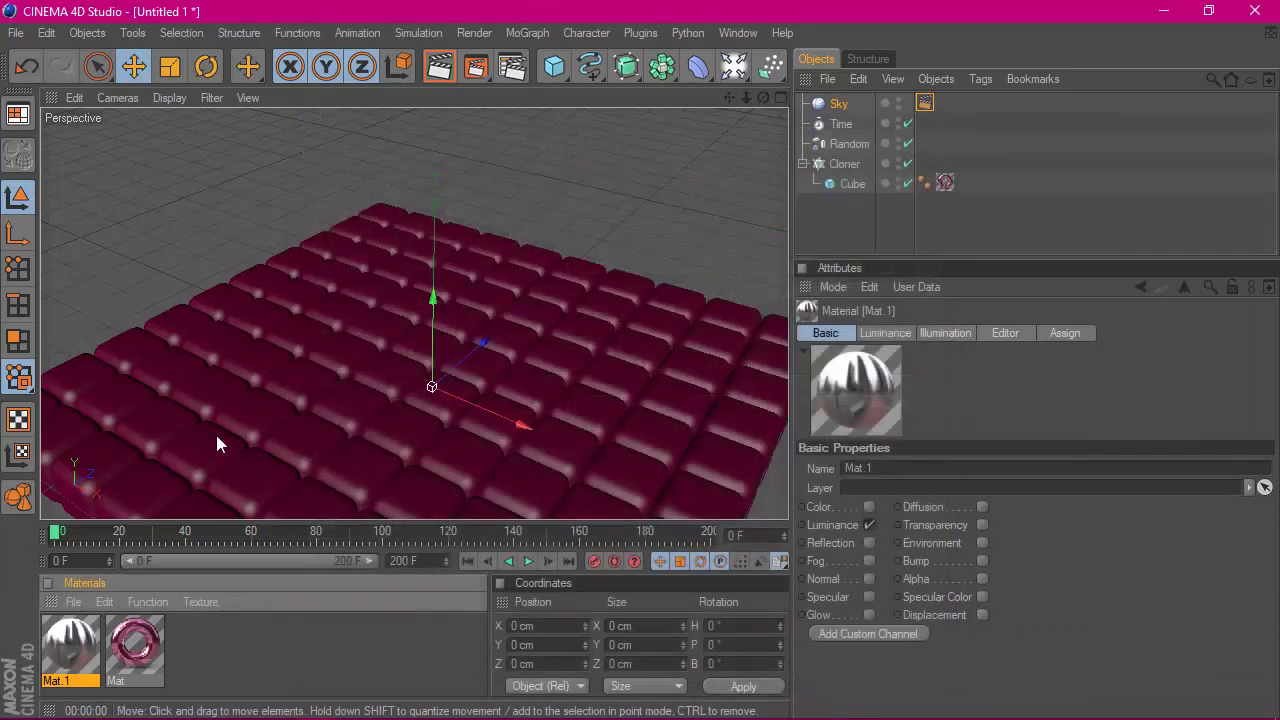
{"action": "left_click_drag", "start_coordinate": [840, 105], "coordinate": [839, 104]}
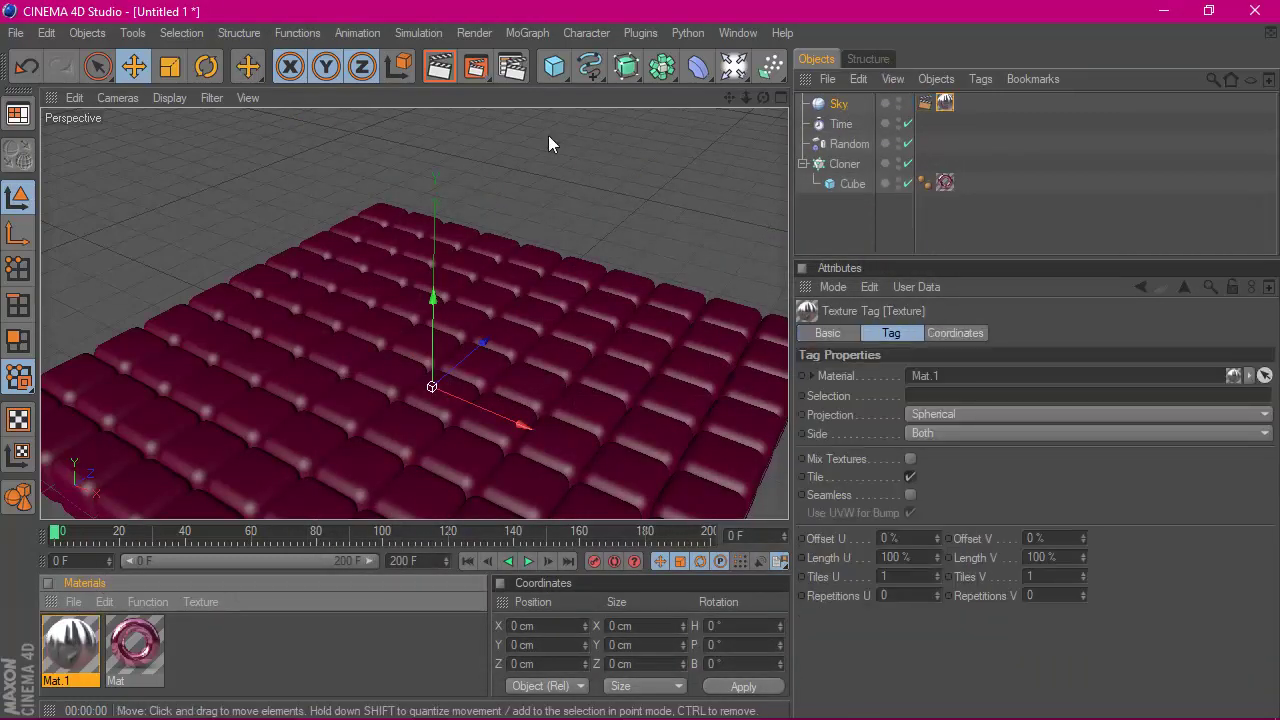
{"action": "left_click", "coordinate": [445, 68]}
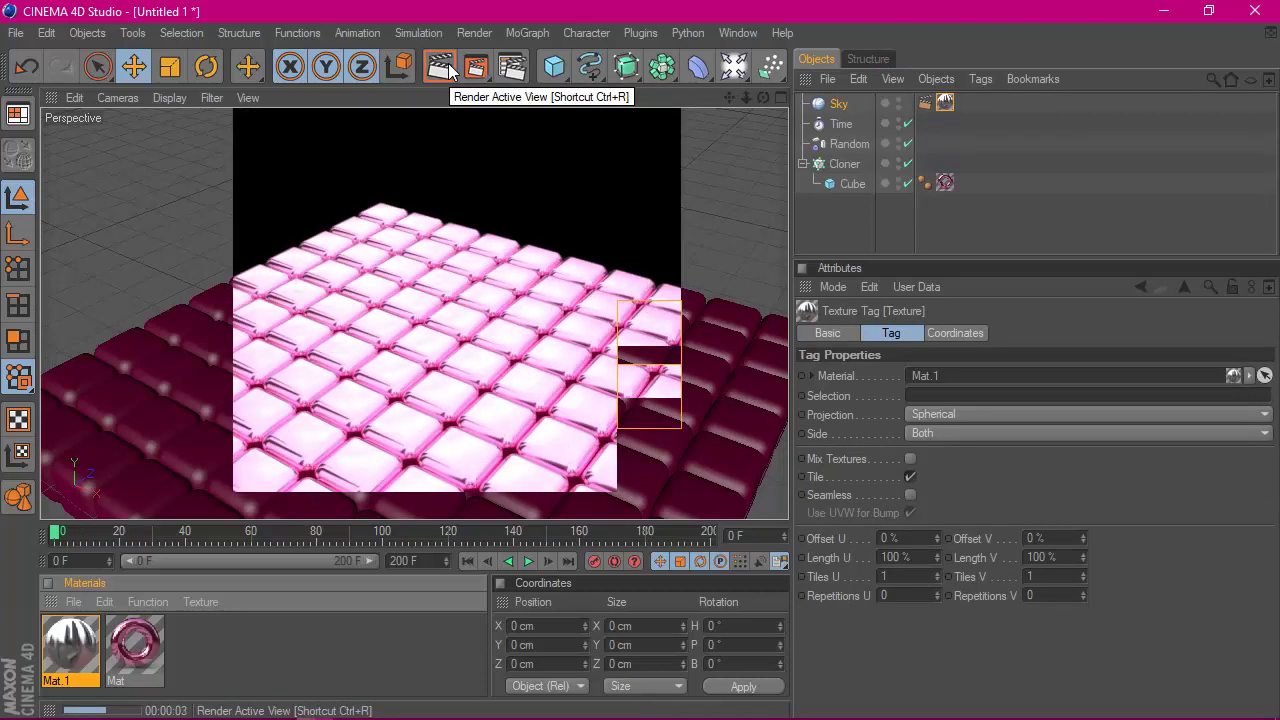
- Switch the Sky texture projection to Cubic and render a test view
{"action": "left_click", "coordinate": [951, 114]}
{"action": "left_click", "coordinate": [965, 414]}
{"action": "left_click", "coordinate": [942, 453]}
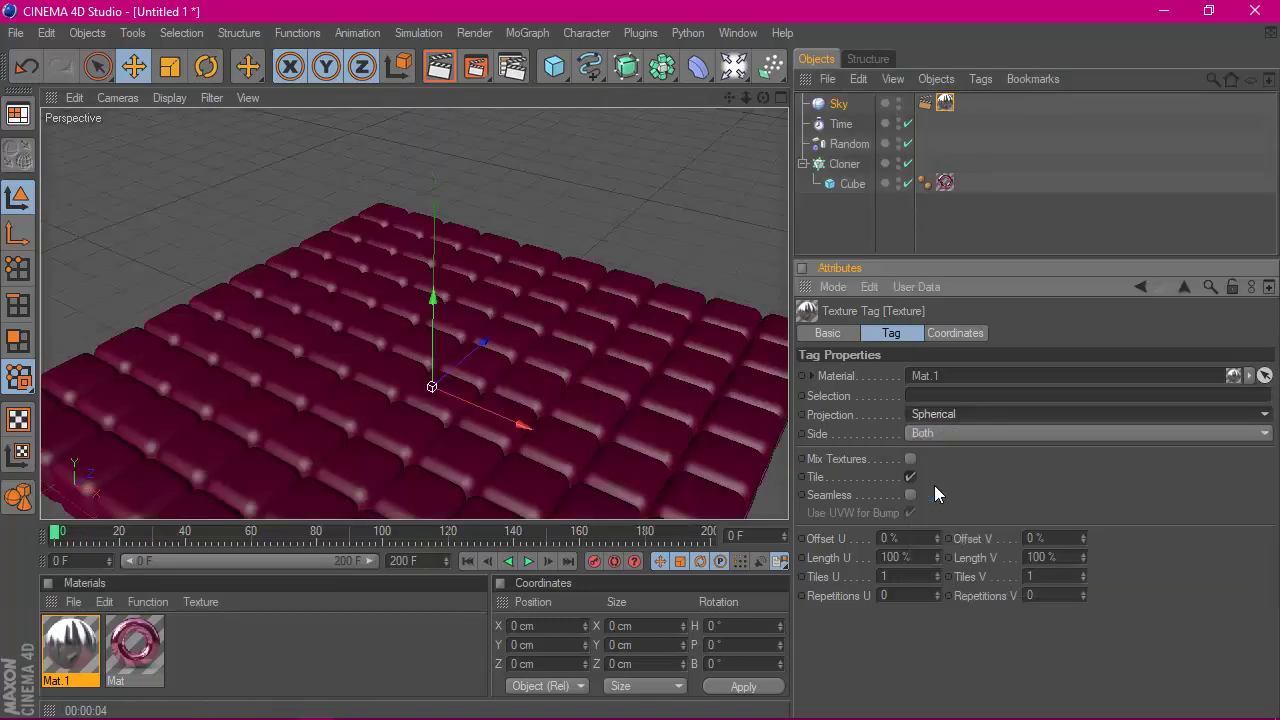
{"action": "left_click", "coordinate": [452, 64]}
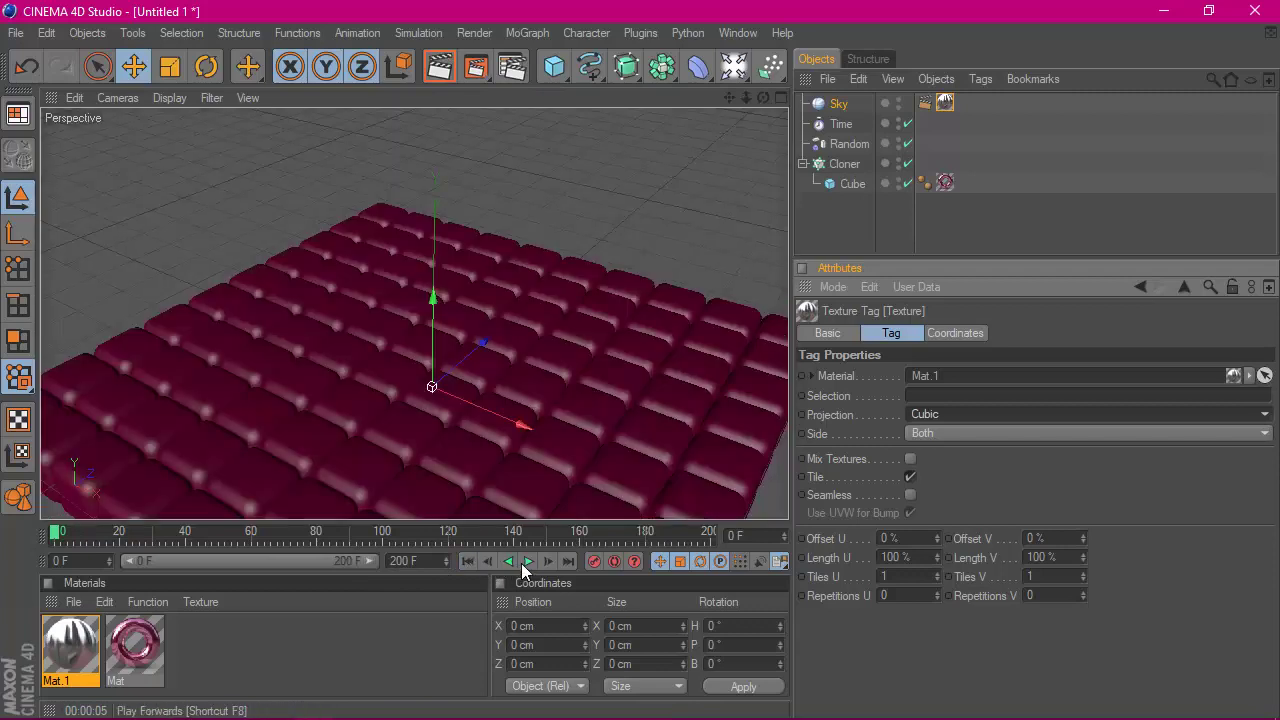
- Play the animation, stop at frame 36, and render that frame
{"action": "left_click", "coordinate": [528, 561]}
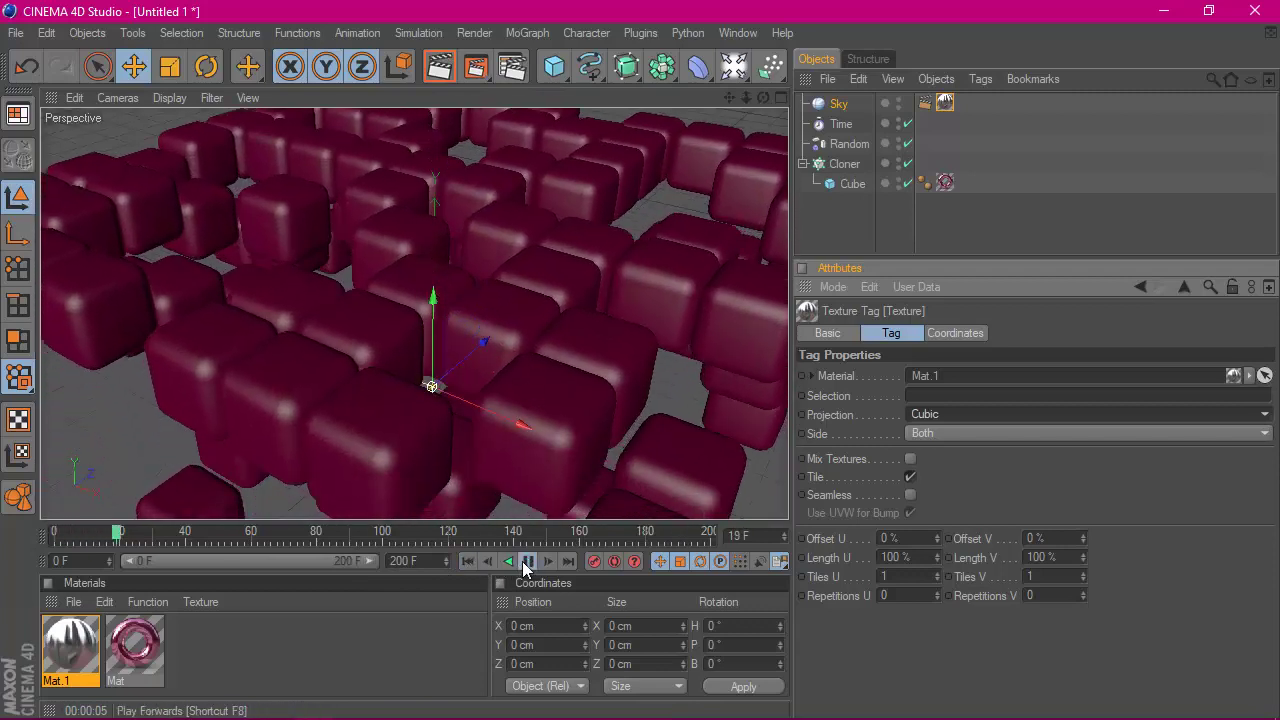
{"action": "left_click", "coordinate": [527, 562]}
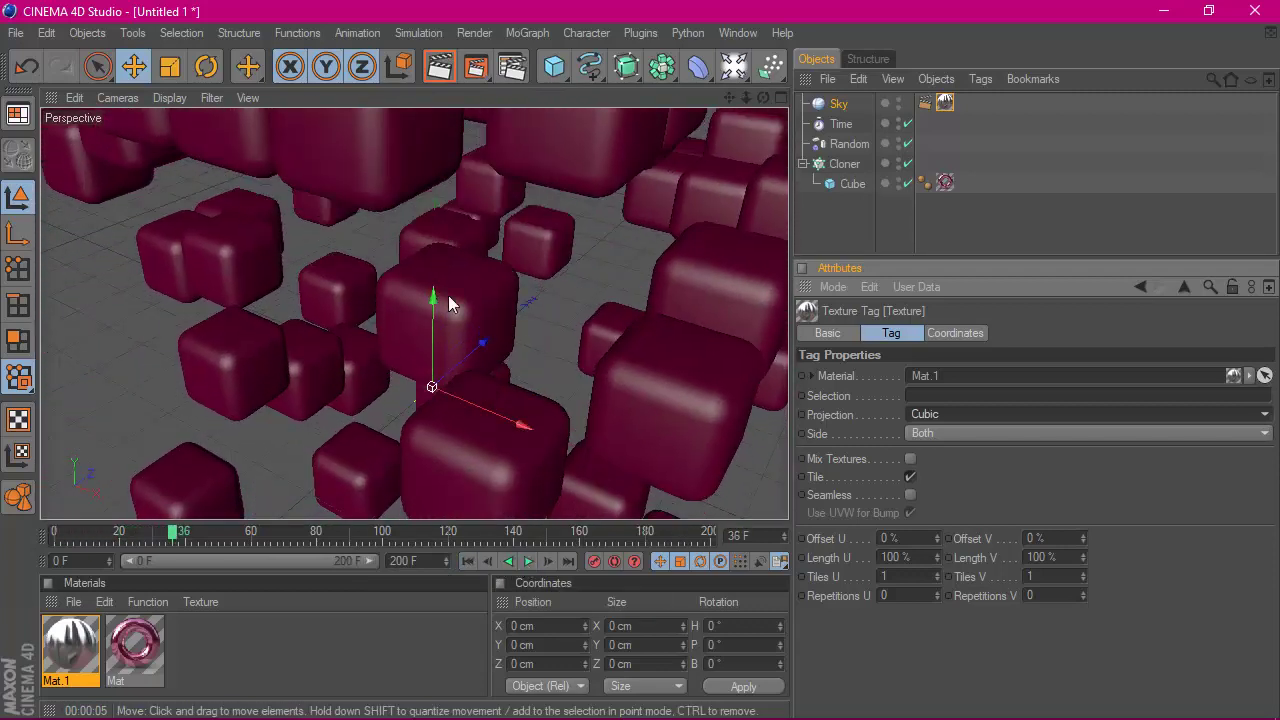
{"action": "left_click", "coordinate": [440, 70]}
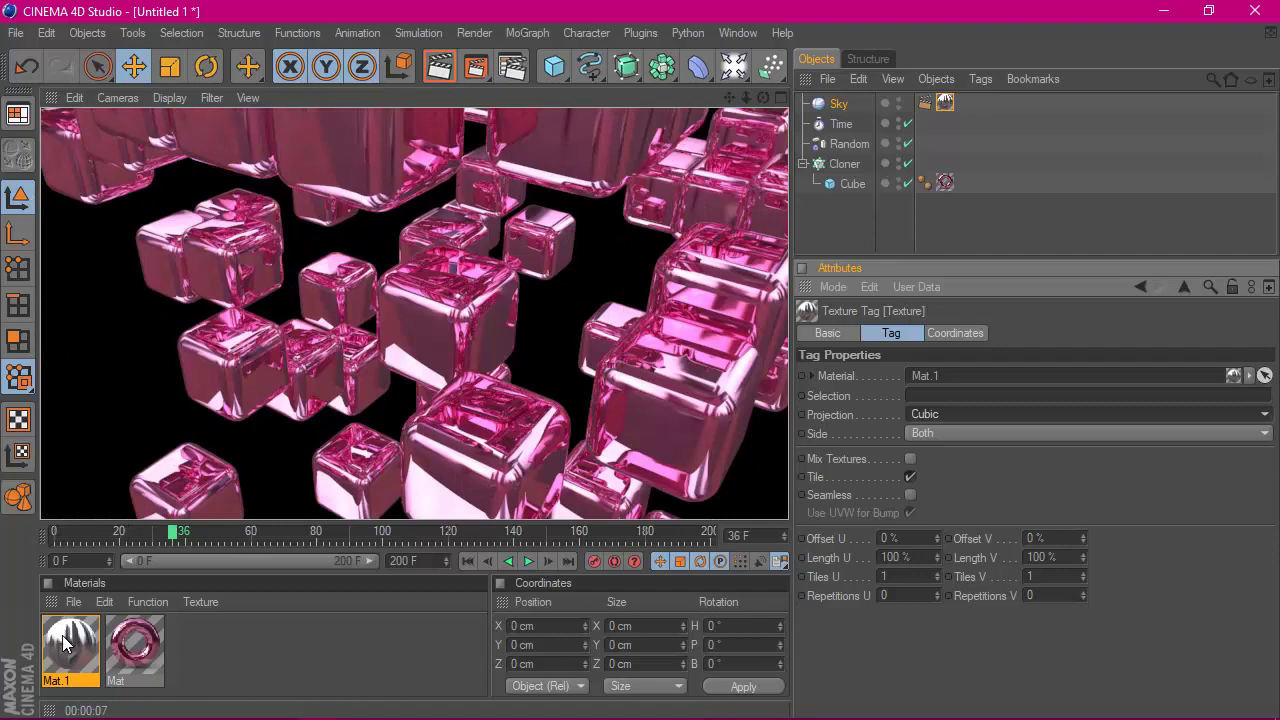
- Set Mat.1's Luminance Blur Offset to 10%
{"action": "double_click", "coordinate": [65, 642]}
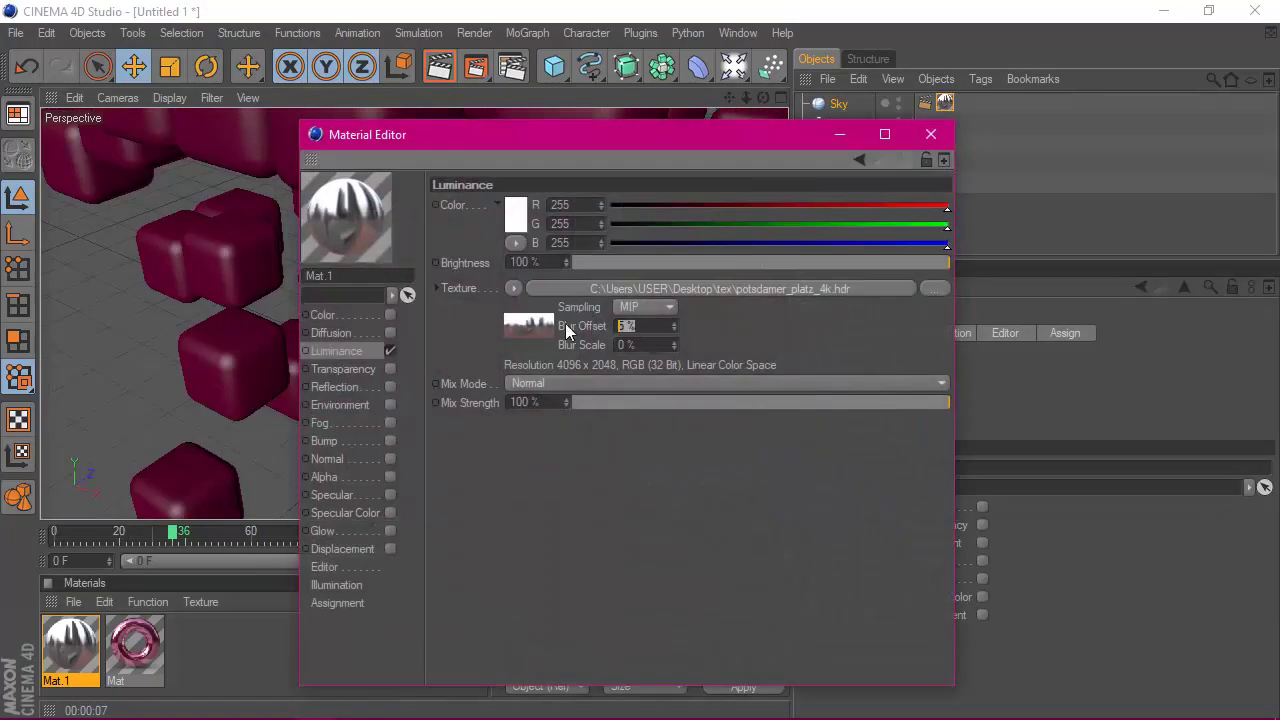
{"action": "type", "text": "0"}
{"action": "key", "text": "Return"}
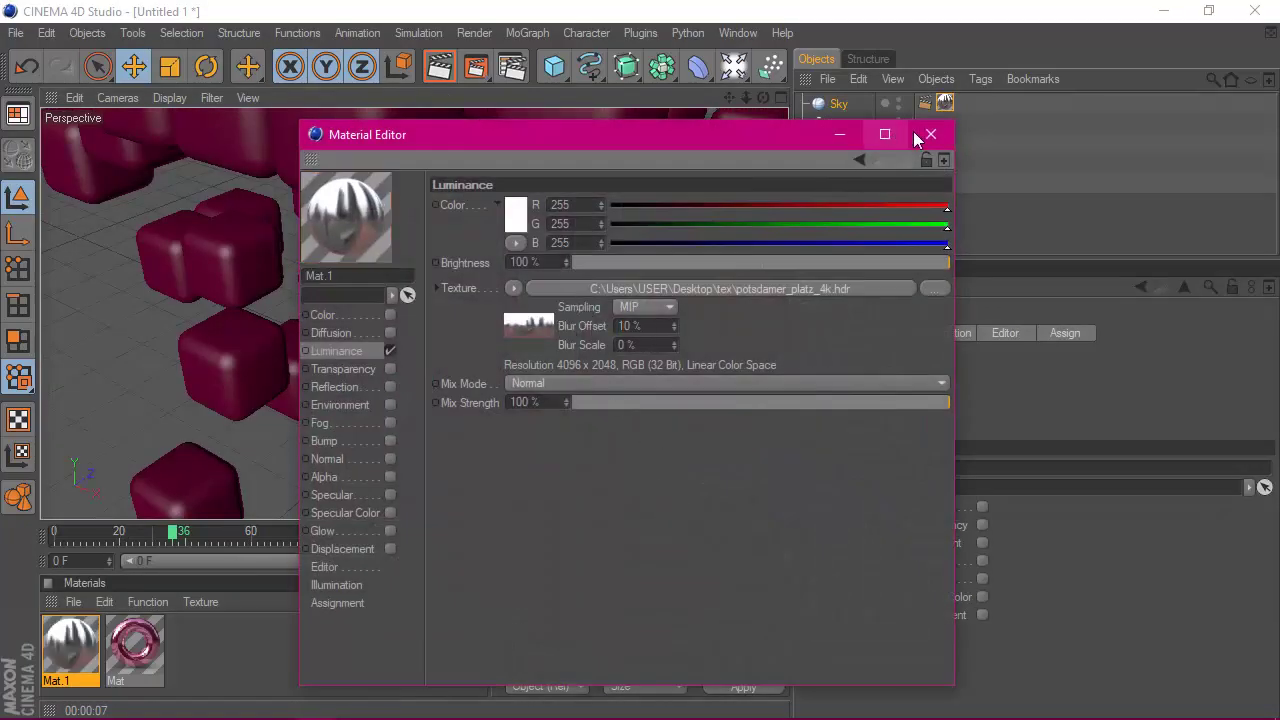
{"action": "left_click", "coordinate": [928, 134]}
- Switch the Sky texture projection to Flat and render a preview
{"action": "left_click", "coordinate": [943, 104]}
{"action": "left_click", "coordinate": [930, 418]}
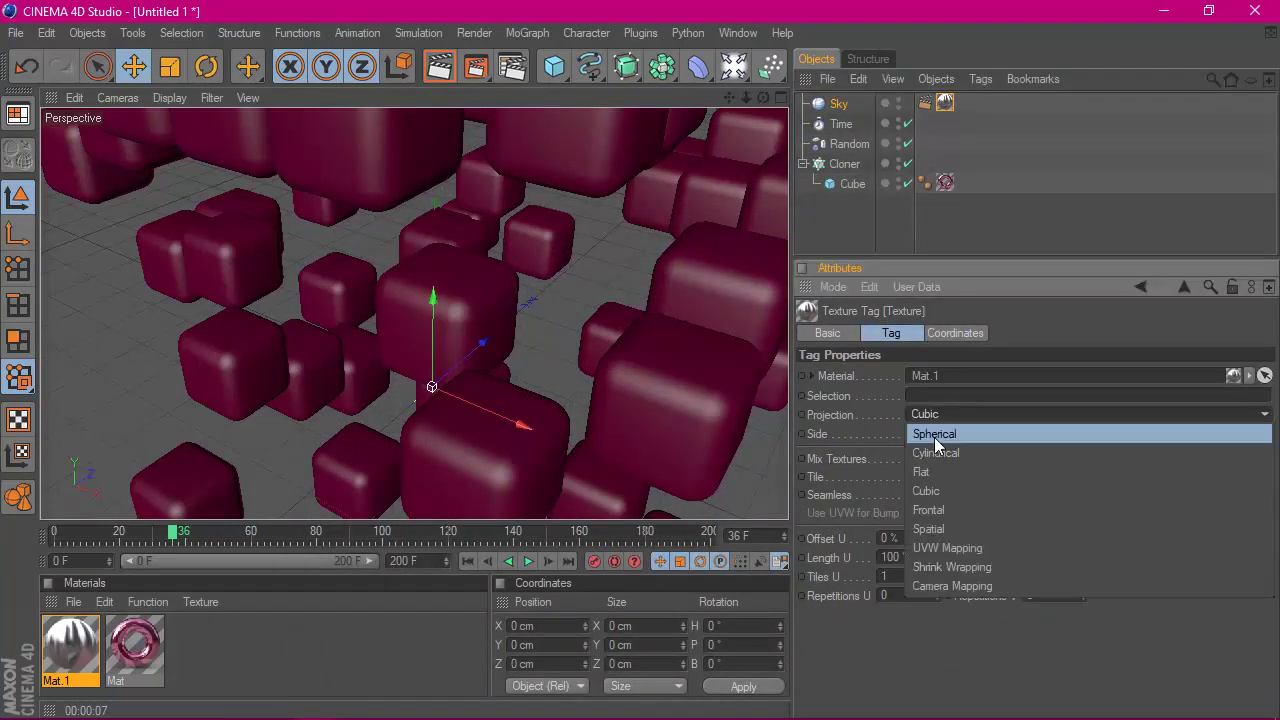
{"action": "left_click", "coordinate": [933, 465]}
{"action": "left_click", "coordinate": [441, 75]}
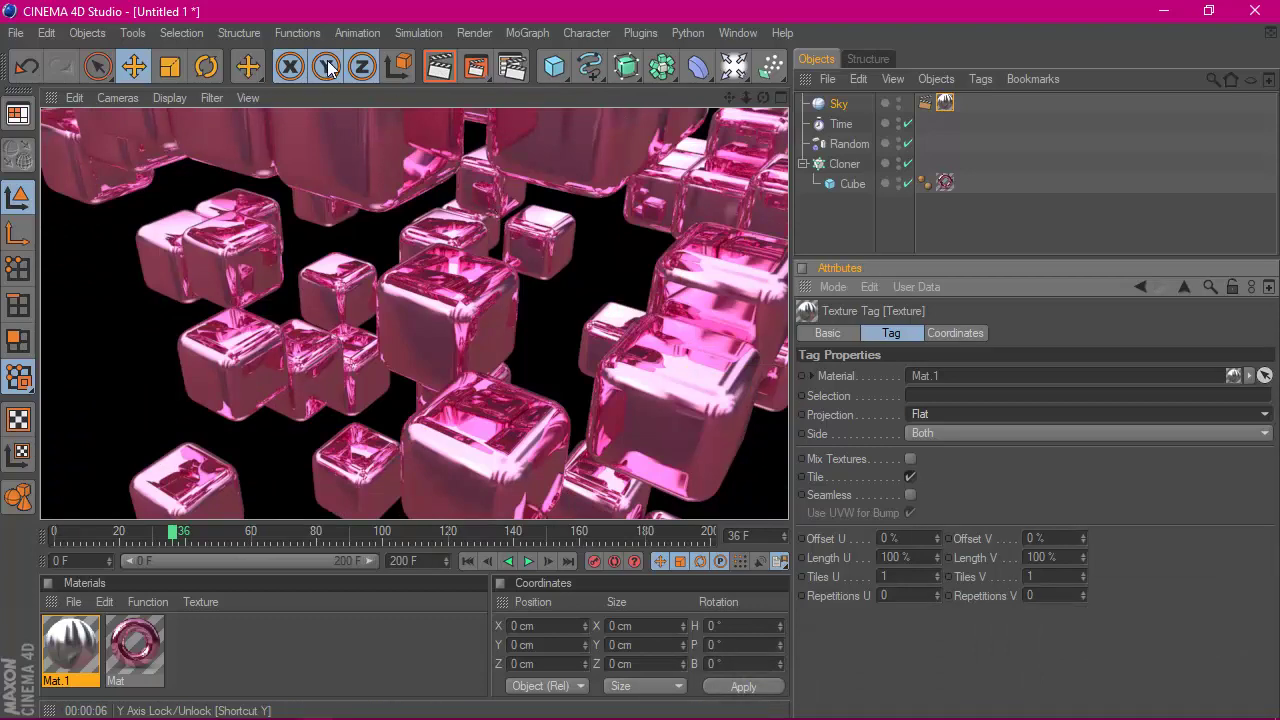
- Set the render save path to the Desktop\3d folder
{"action": "left_click", "coordinate": [511, 66]}
{"action": "left_click", "coordinate": [188, 93]}
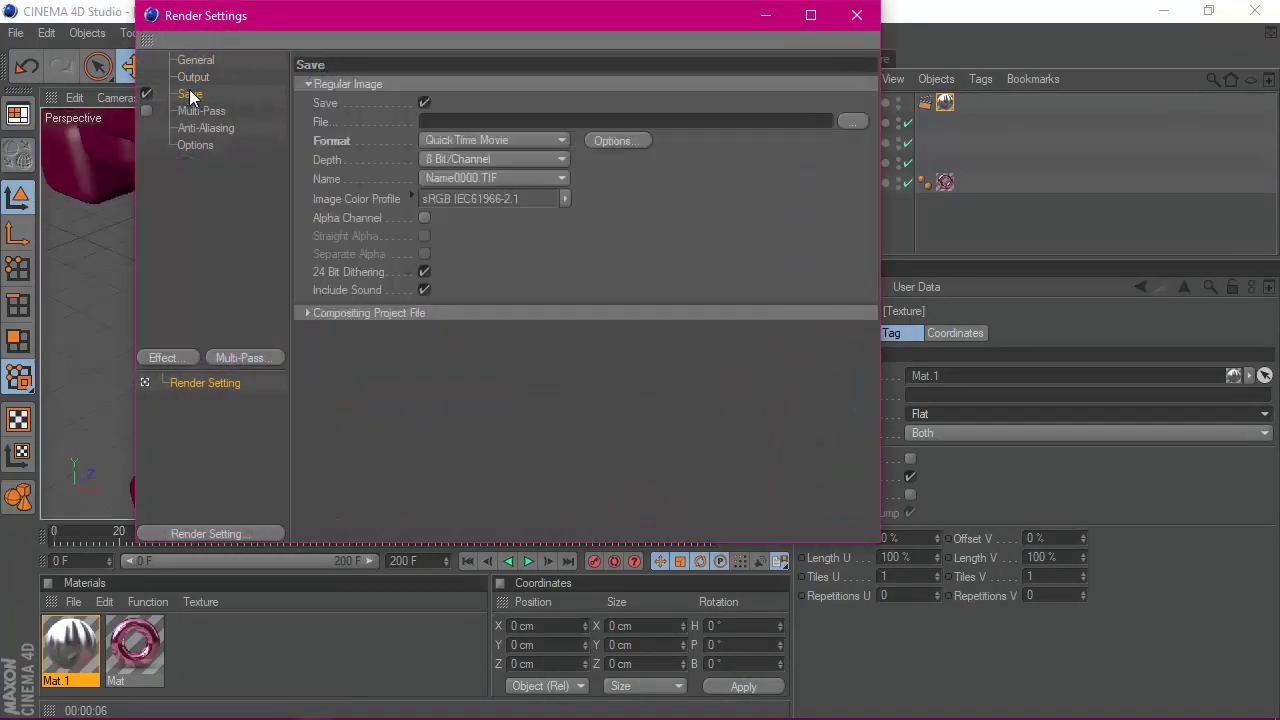
{"action": "left_click", "coordinate": [850, 121]}
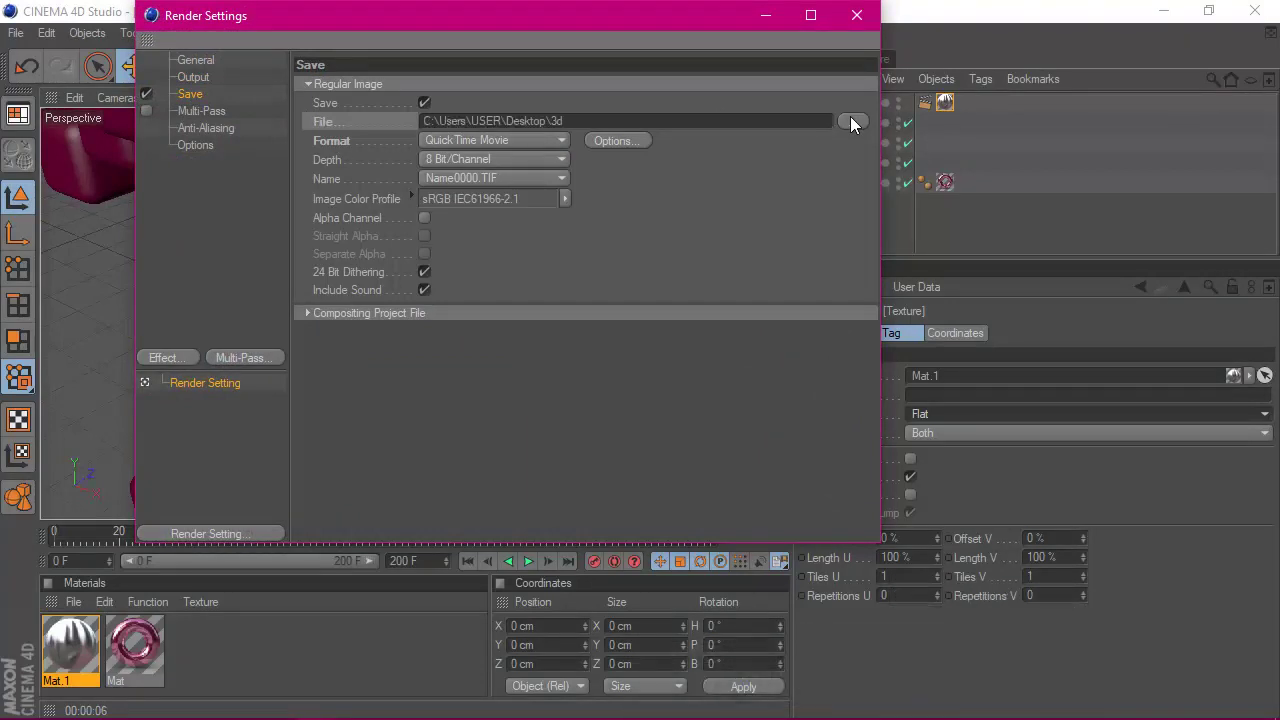
{"action": "left_click", "coordinate": [857, 15]}
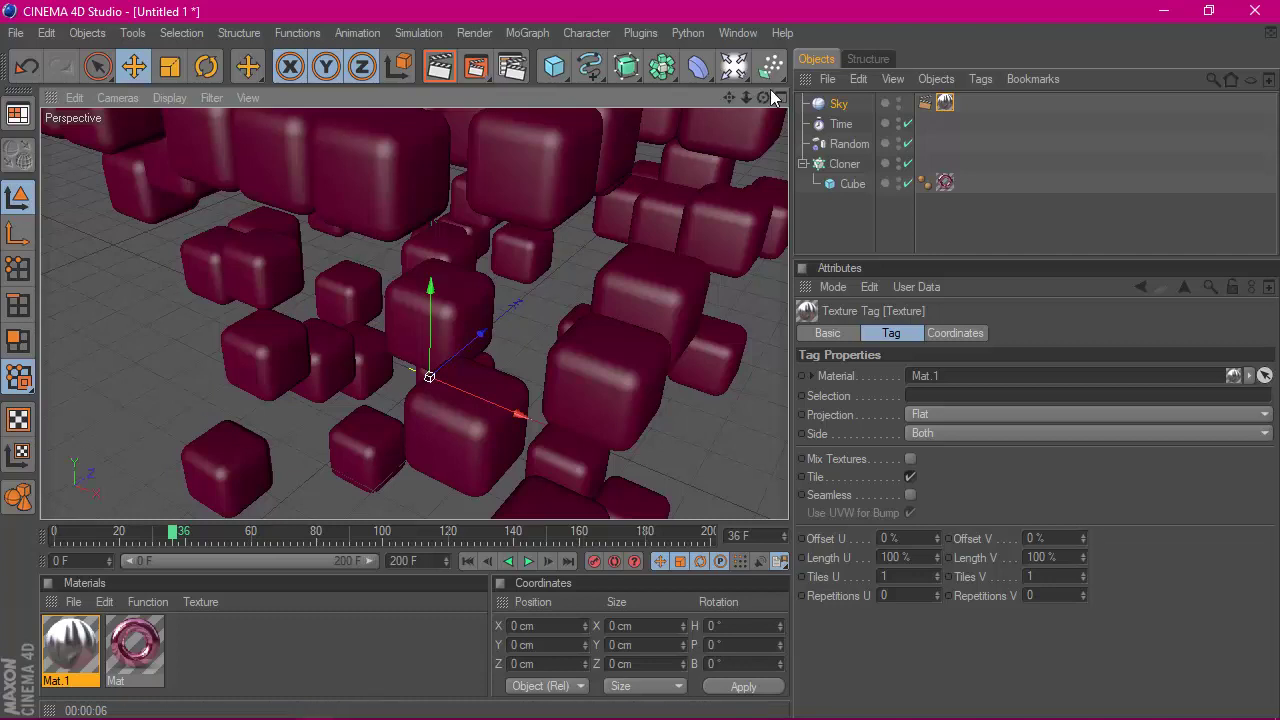
- Deselect everything, tilt the view down onto the cubes, and rewind to frame 0
{"action": "left_click", "coordinate": [841, 222]}
{"action": "scroll", "coordinate": [652, 159], "scroll_direction": "down", "scroll_amount": 3}
{"action": "scroll", "coordinate": [741, 96], "scroll_direction": "down", "scroll_amount": 3}
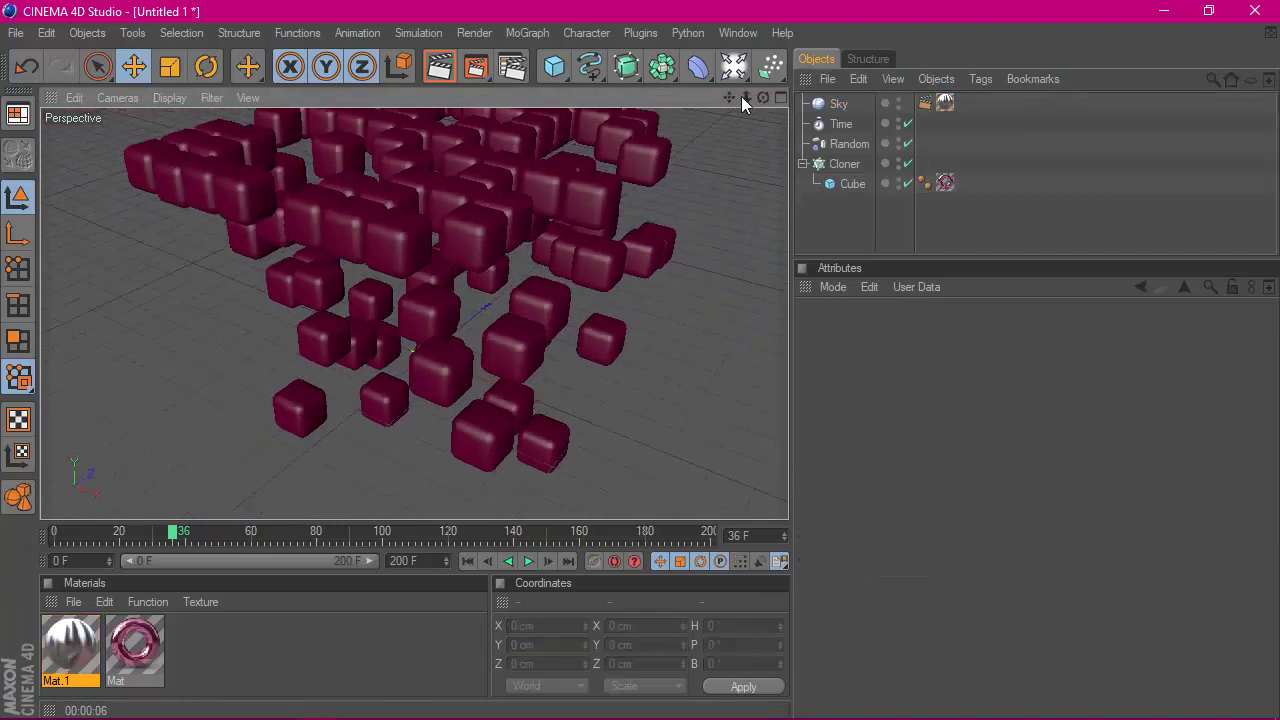
{"action": "left_click_drag", "start_coordinate": [742, 102], "coordinate": [737, 99]}
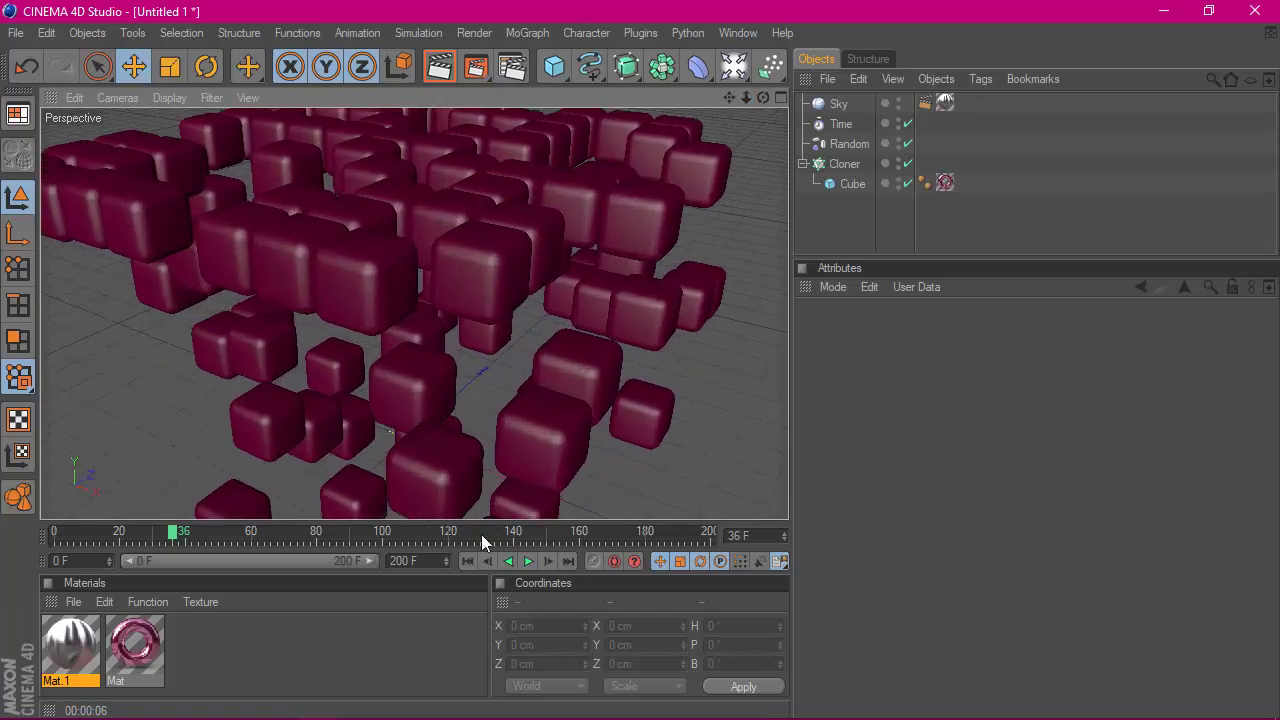
{"action": "left_click", "coordinate": [466, 561]}
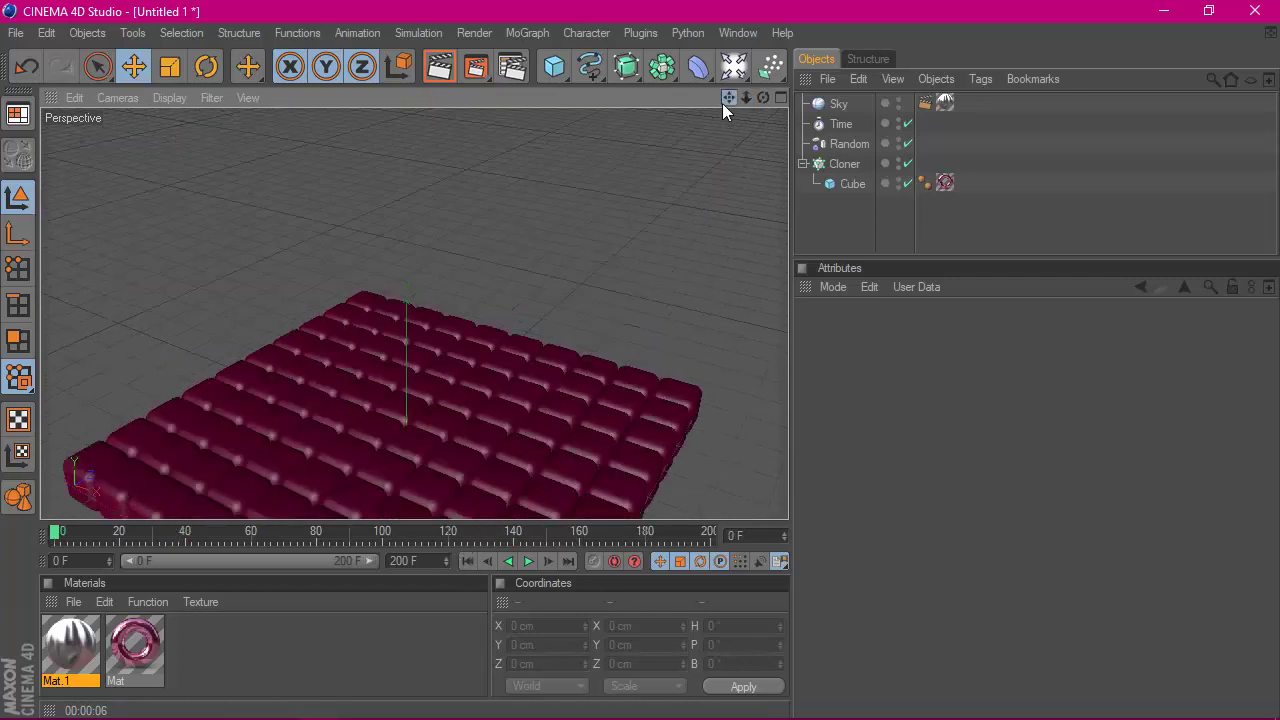
{"action": "left_click_drag", "start_coordinate": [728, 98], "coordinate": [730, 100]}
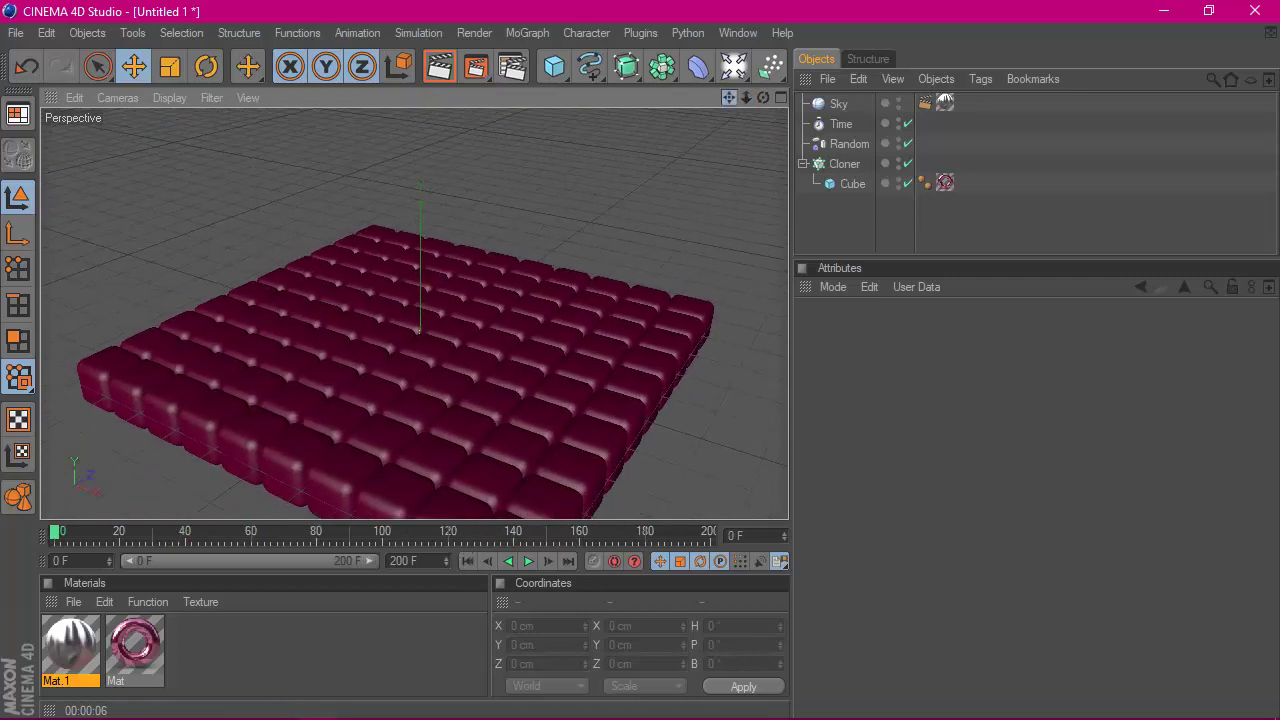
{"action": "left_click", "coordinate": [847, 145]}
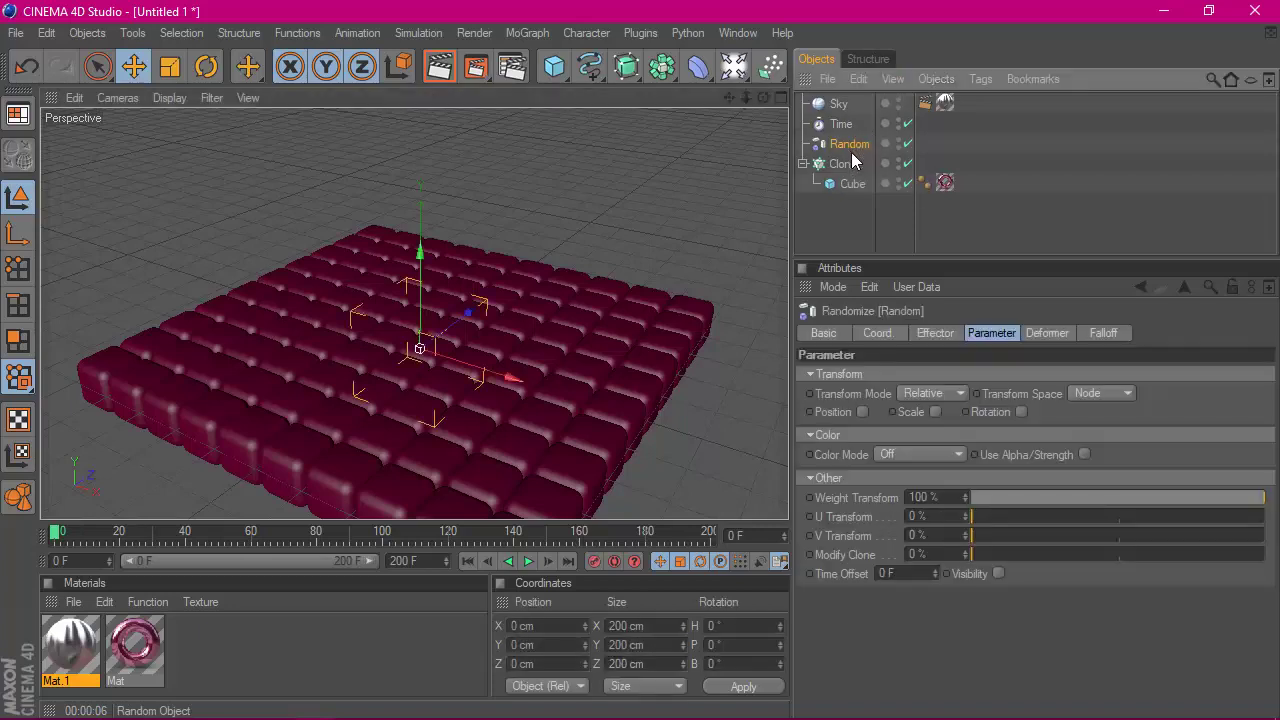
- Turn off the Cloner's clone weight display
{"action": "left_click", "coordinate": [845, 164]}
{"action": "left_click", "coordinate": [949, 332]}
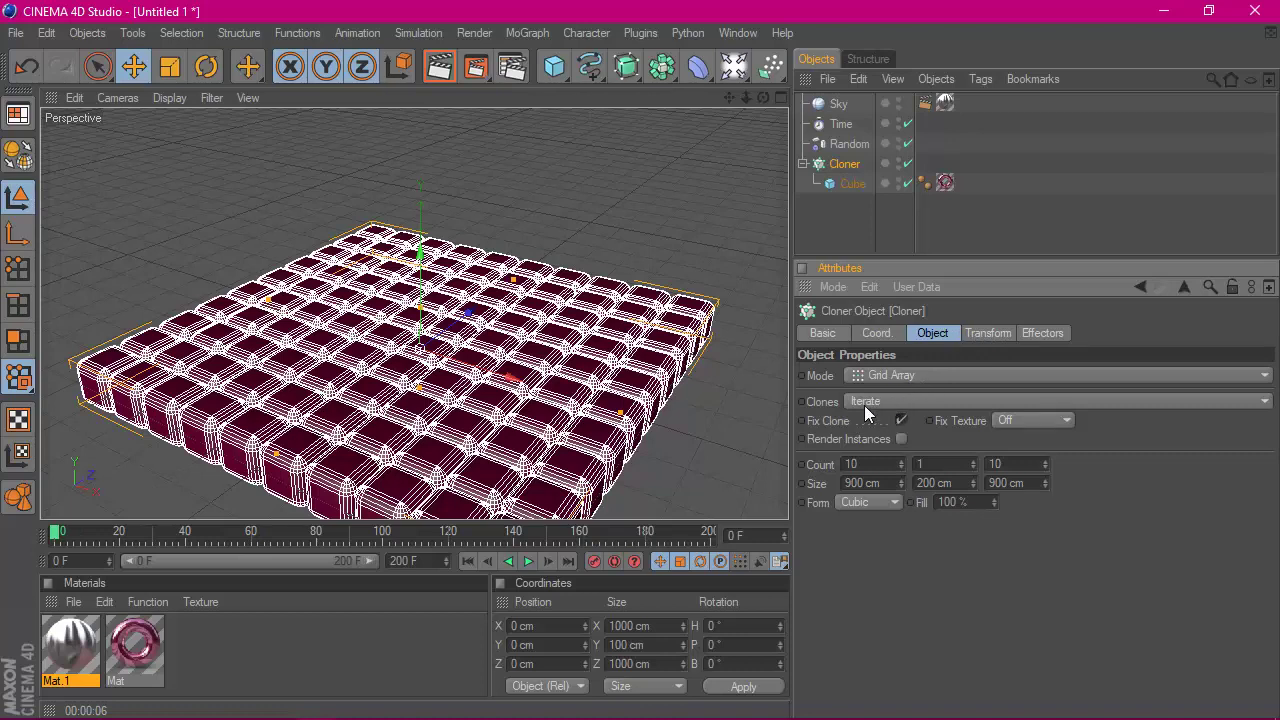
{"action": "left_click", "coordinate": [999, 333]}
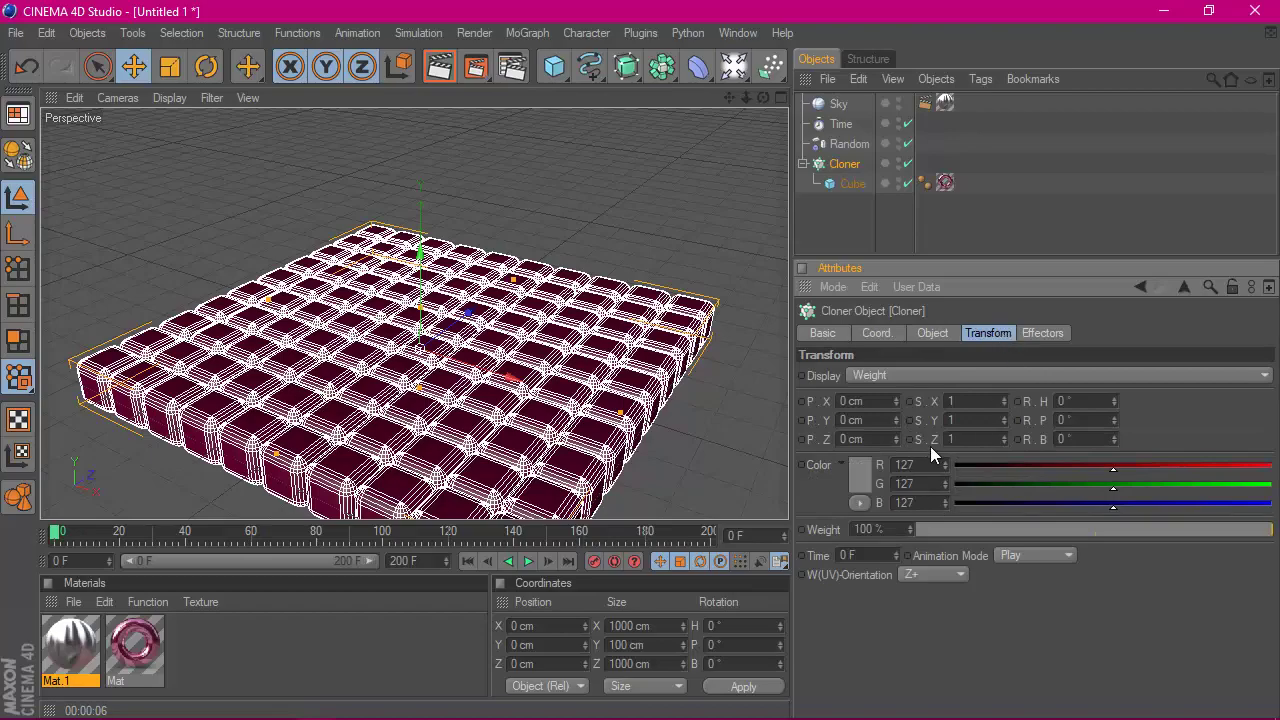
{"action": "left_click", "coordinate": [919, 378]}
{"action": "left_click", "coordinate": [907, 394]}
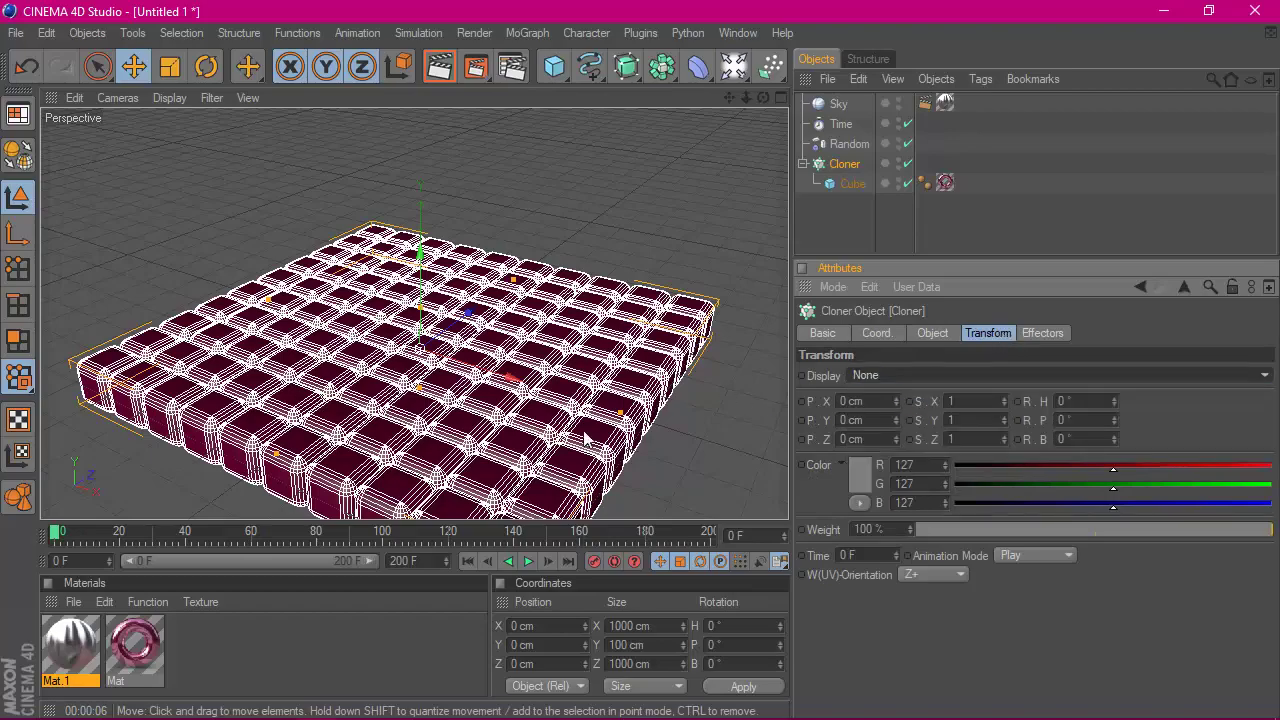
- Play the animation to frame 143 and inspect the Random effector's parameters
{"action": "left_click", "coordinate": [528, 562]}
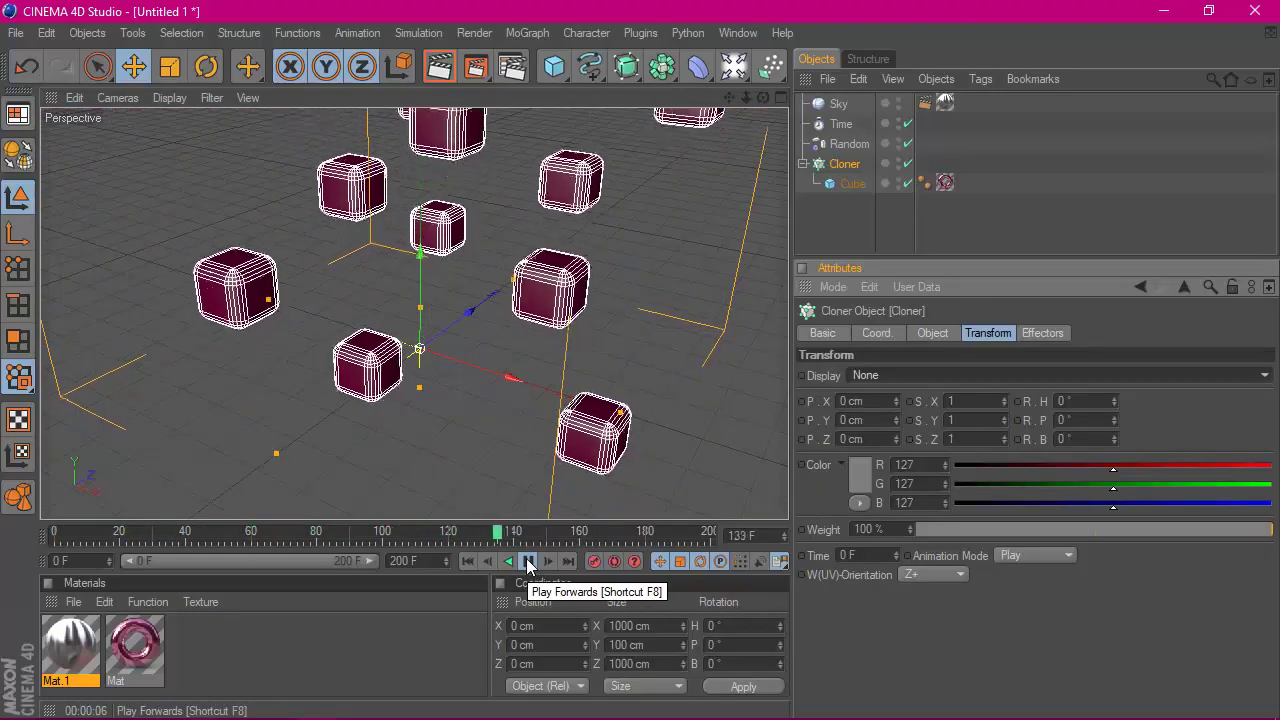
{"action": "left_click", "coordinate": [528, 562]}
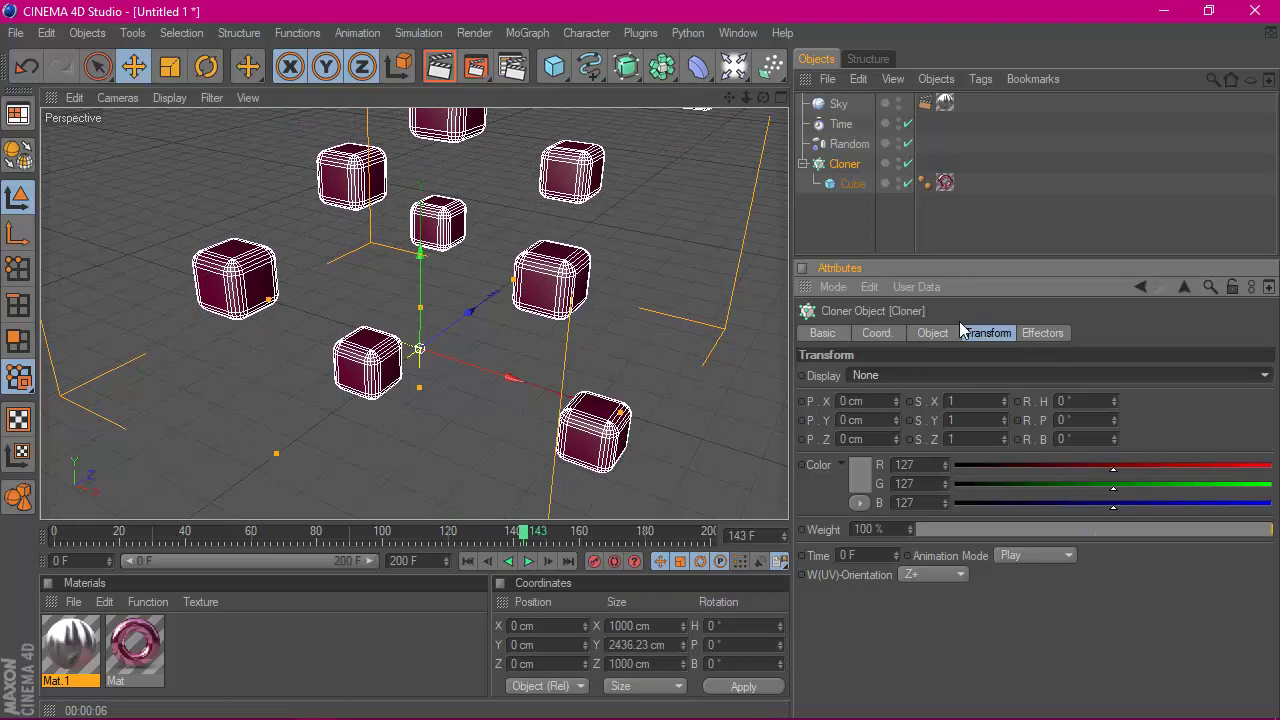
{"action": "left_click", "coordinate": [849, 145]}
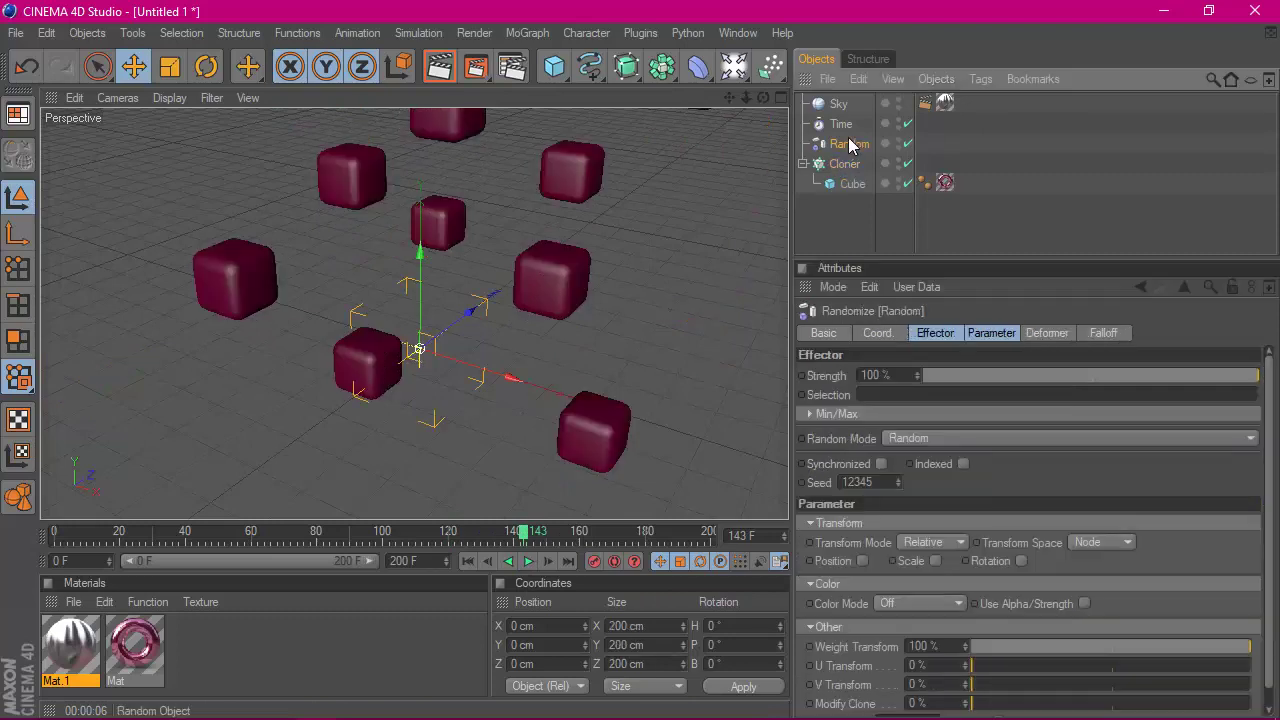
{"action": "left_click", "coordinate": [975, 335]}
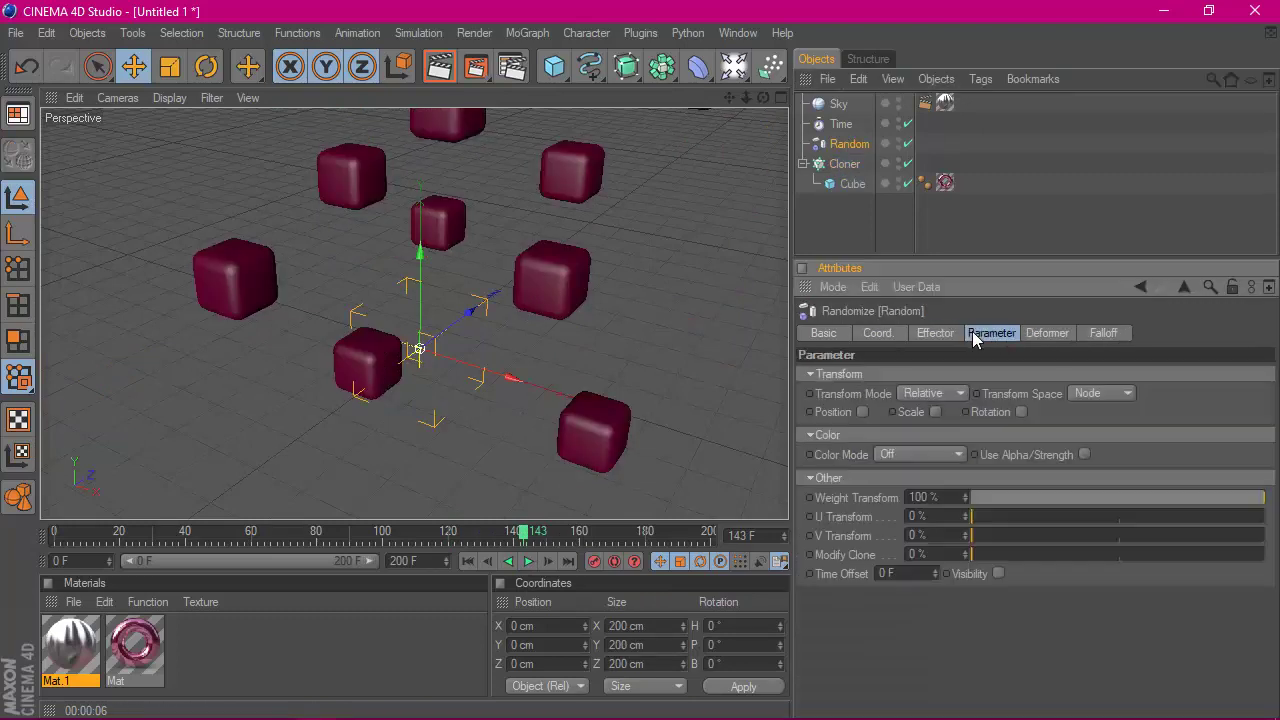
{"action": "left_click", "coordinate": [1039, 338]}
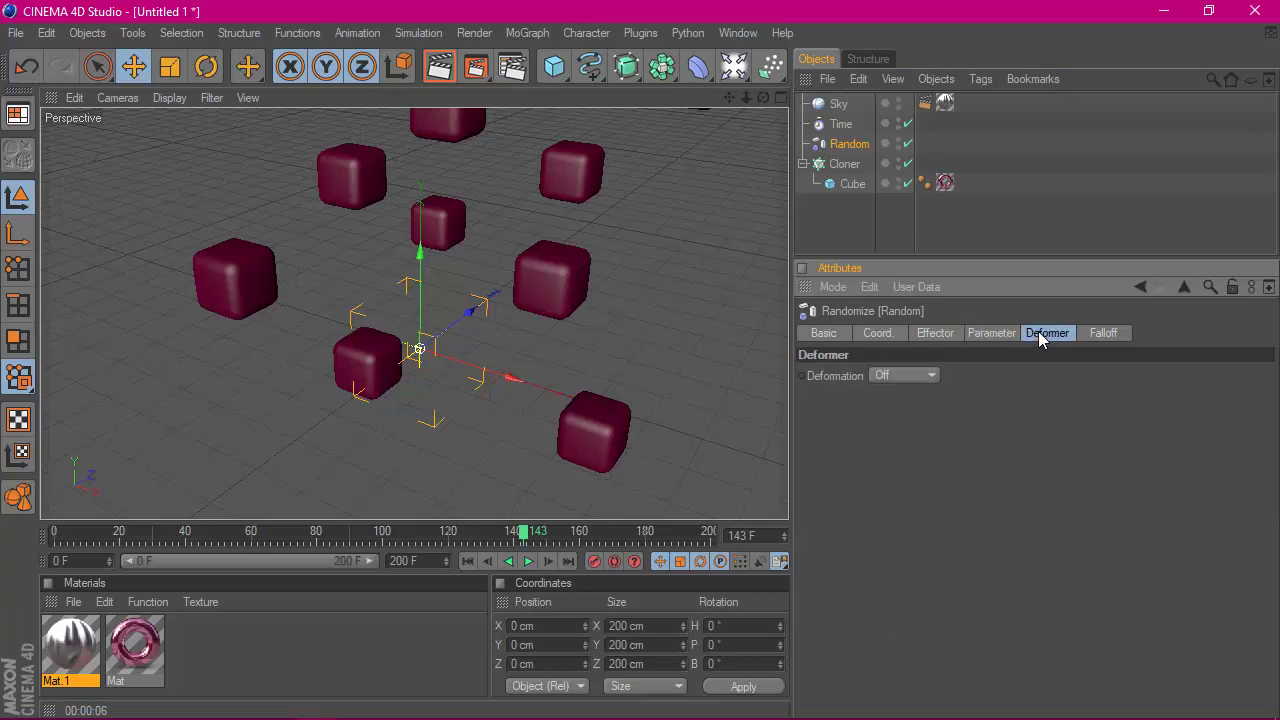
- Set the Time effector's Y position offset to 350 cm
{"action": "left_click", "coordinate": [841, 124]}
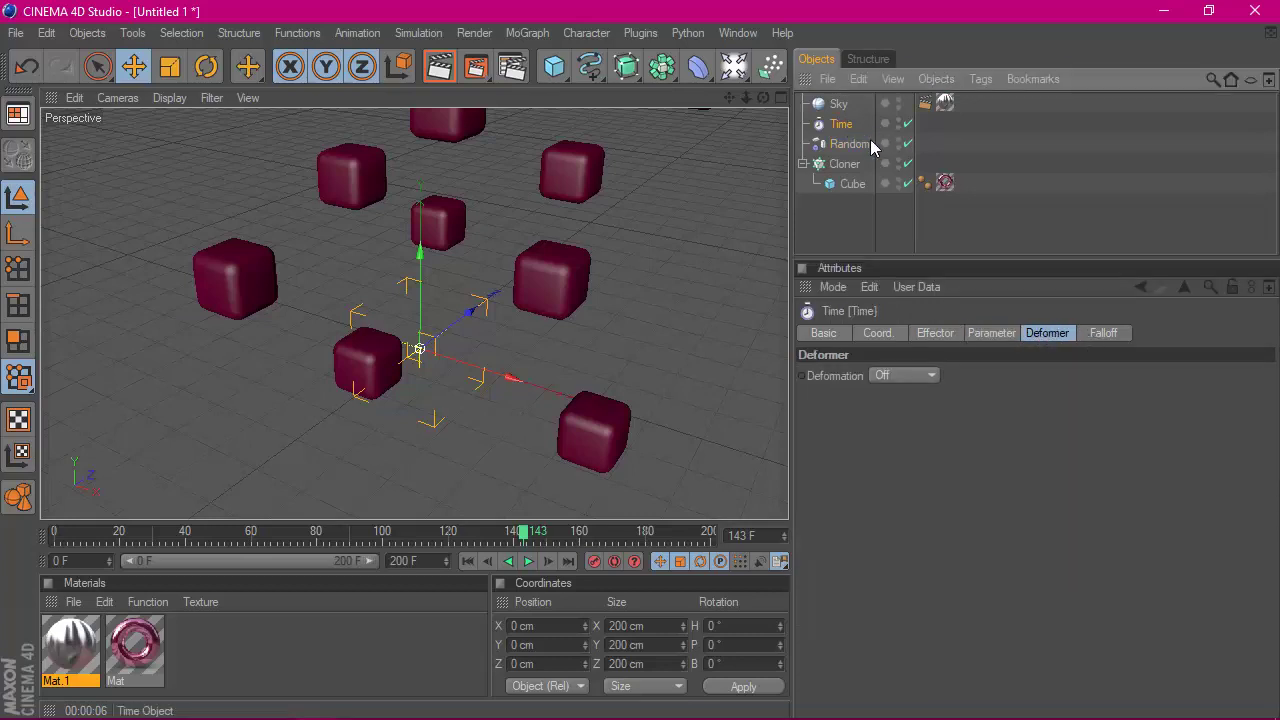
{"action": "left_click", "coordinate": [935, 333]}
{"action": "left_click", "coordinate": [989, 340]}
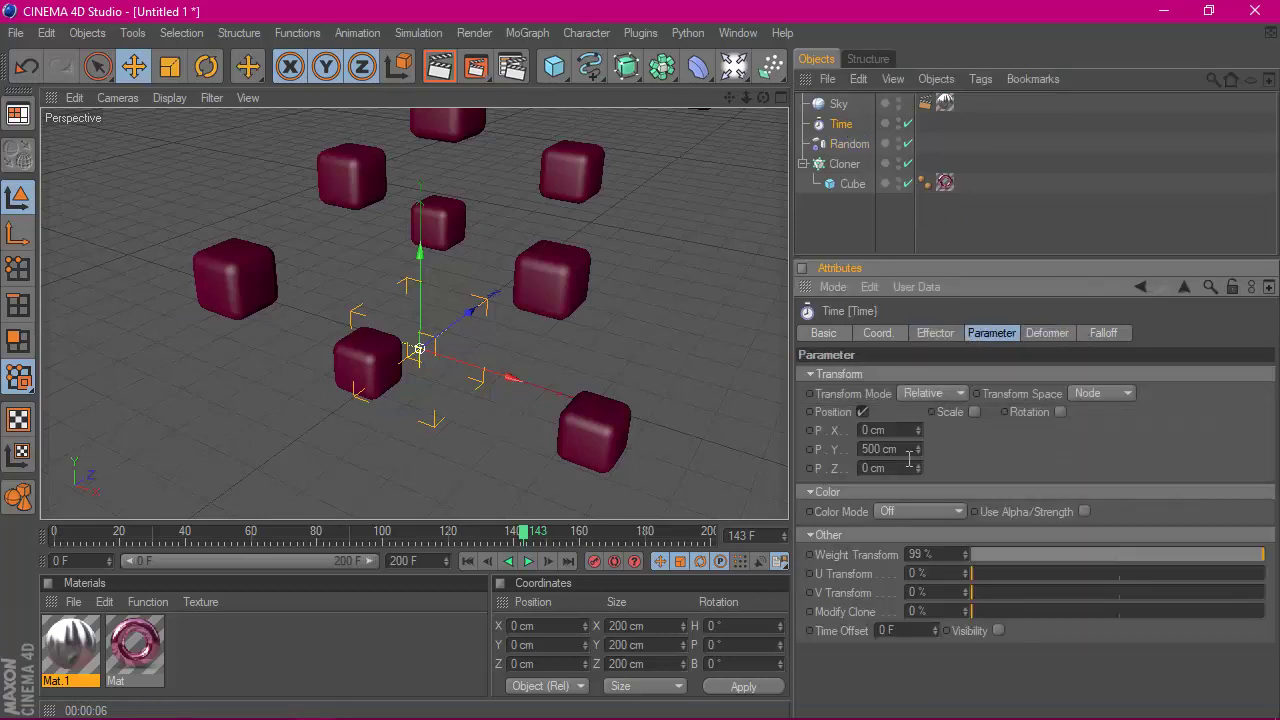
{"action": "type", "text": "350"}
{"action": "key", "text": "Return"}
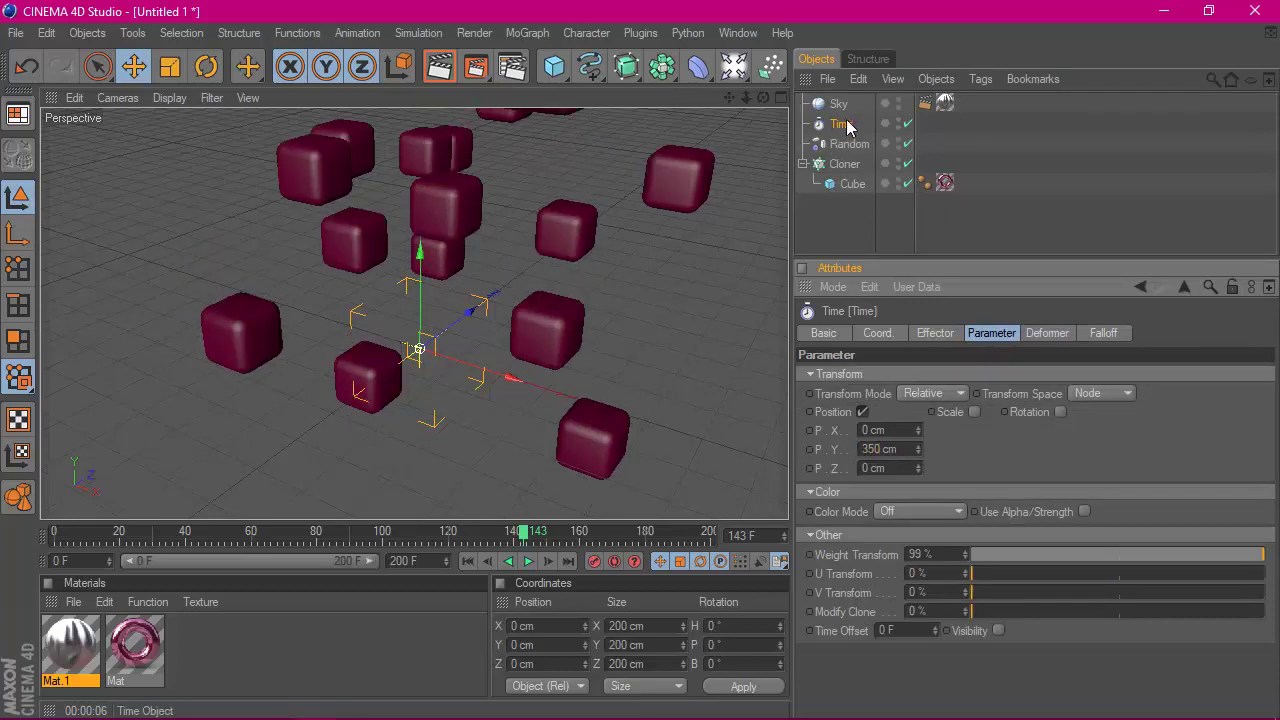
- Turn the Cloner's weight display back on, pan across the cubes, and narrow the viewport slightly
{"action": "left_click", "coordinate": [849, 144]}
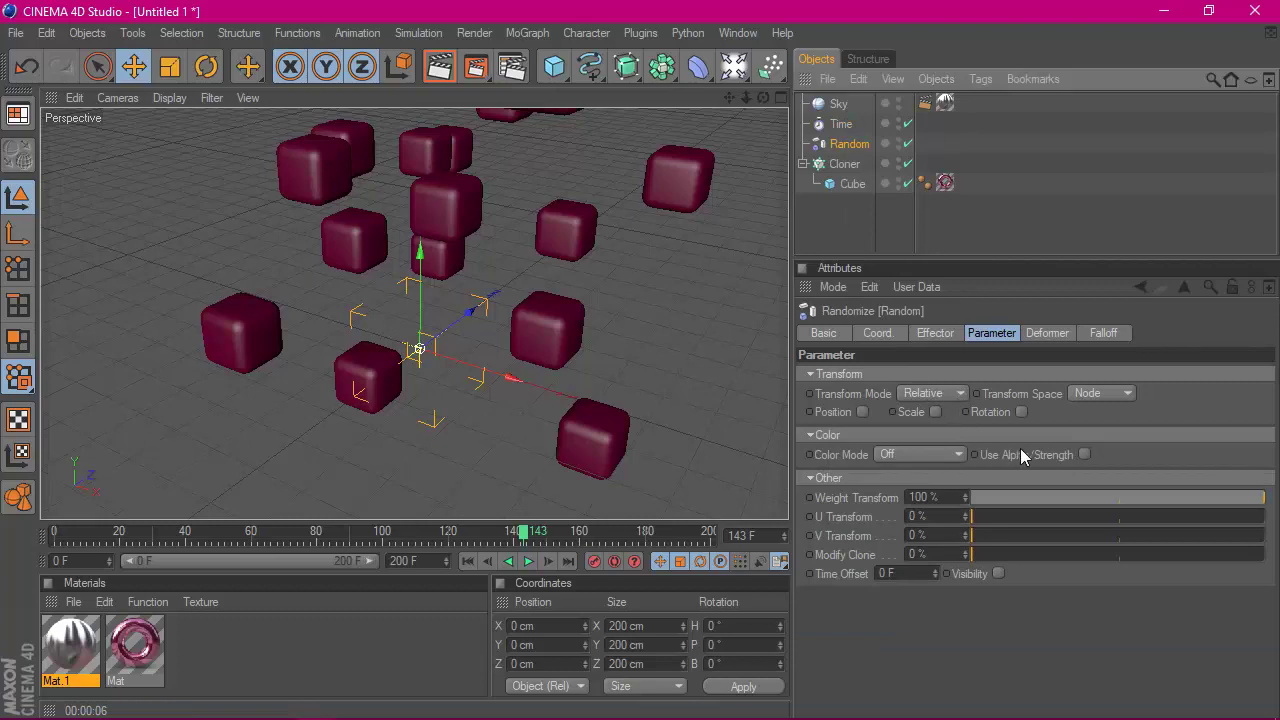
{"action": "left_click", "coordinate": [1040, 338]}
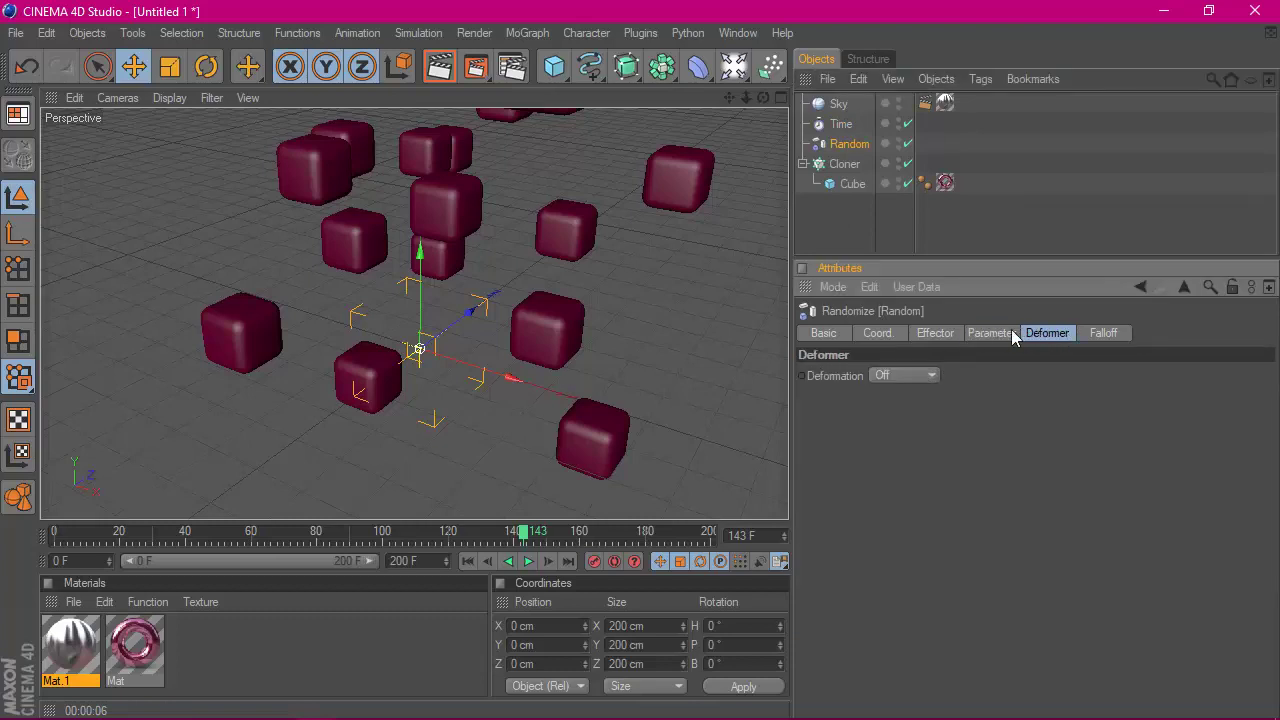
{"action": "left_click", "coordinate": [985, 341]}
{"action": "left_click", "coordinate": [845, 164]}
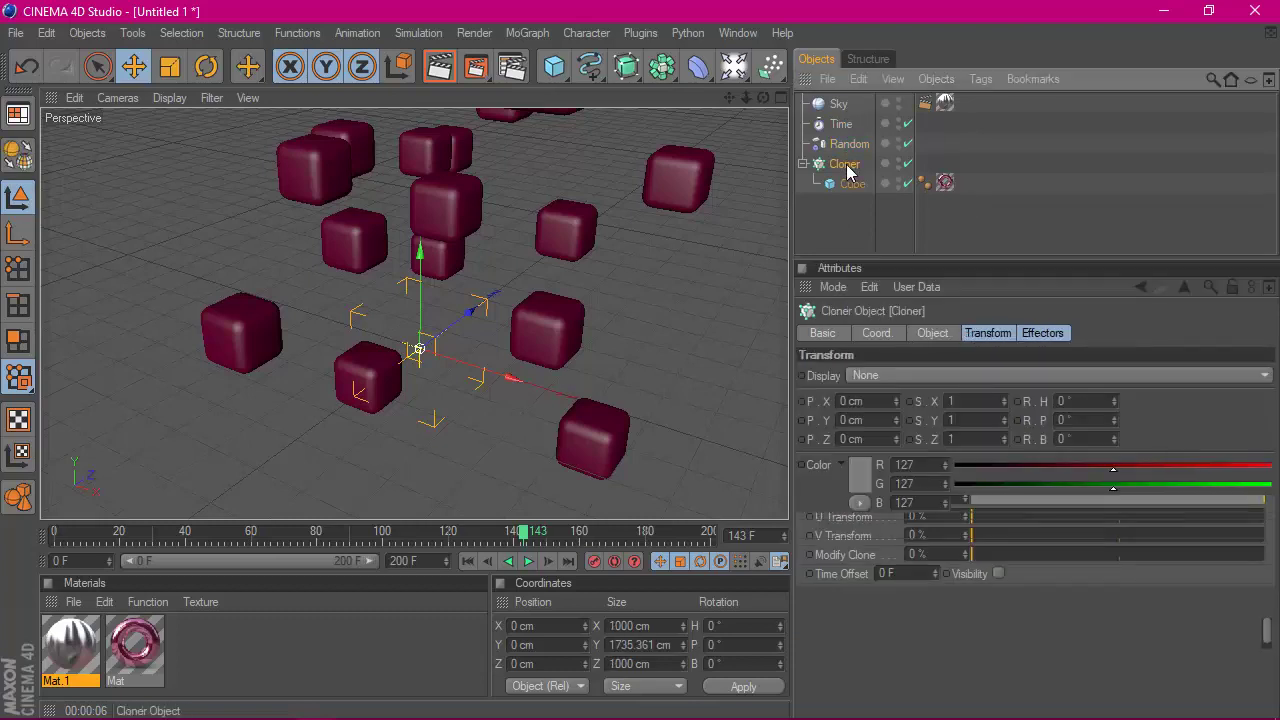
{"action": "left_click", "coordinate": [937, 374]}
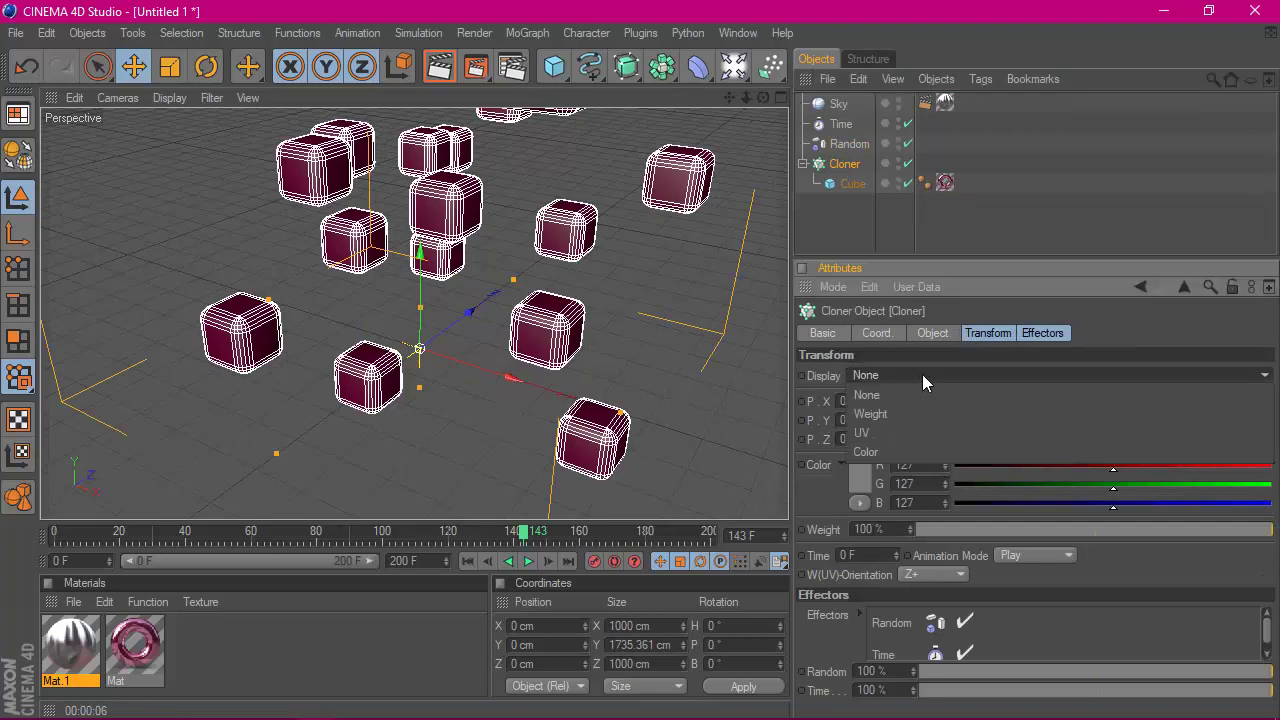
{"action": "left_click", "coordinate": [910, 410]}
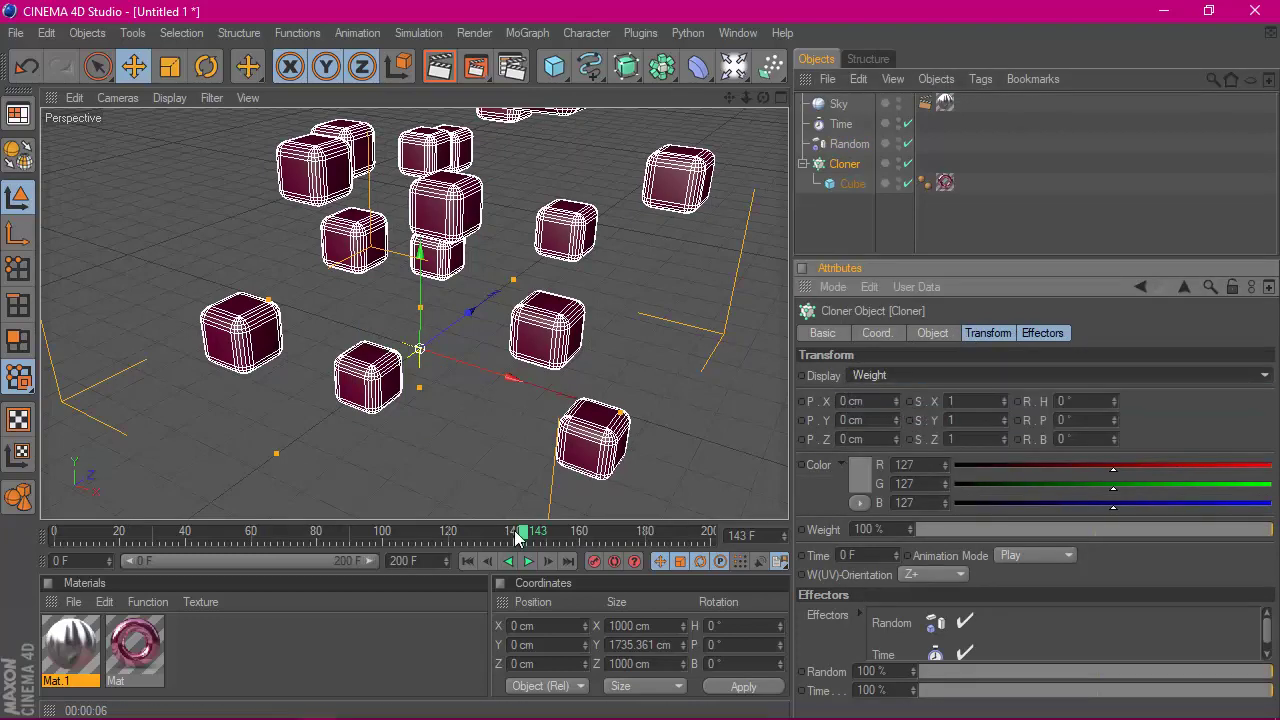
{"action": "left_click_drag", "start_coordinate": [729, 97], "coordinate": [674, 105]}
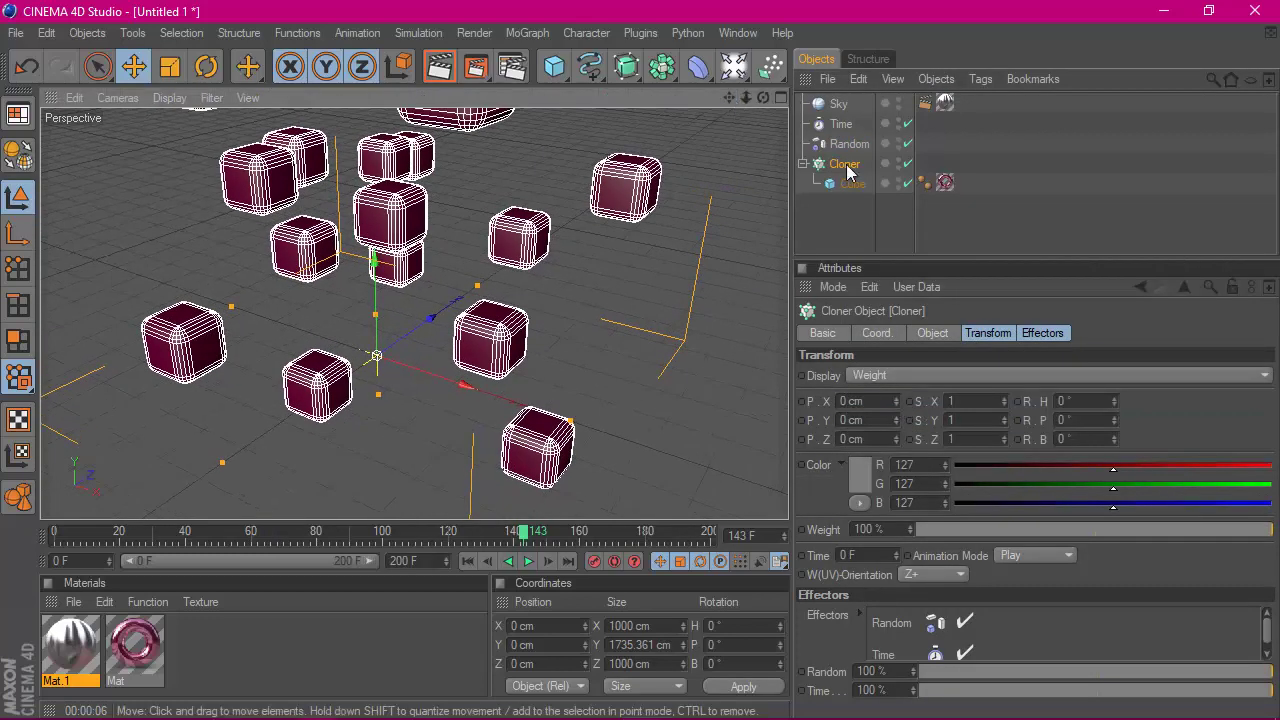
{"action": "left_click_drag", "start_coordinate": [805, 193], "coordinate": [779, 194]}
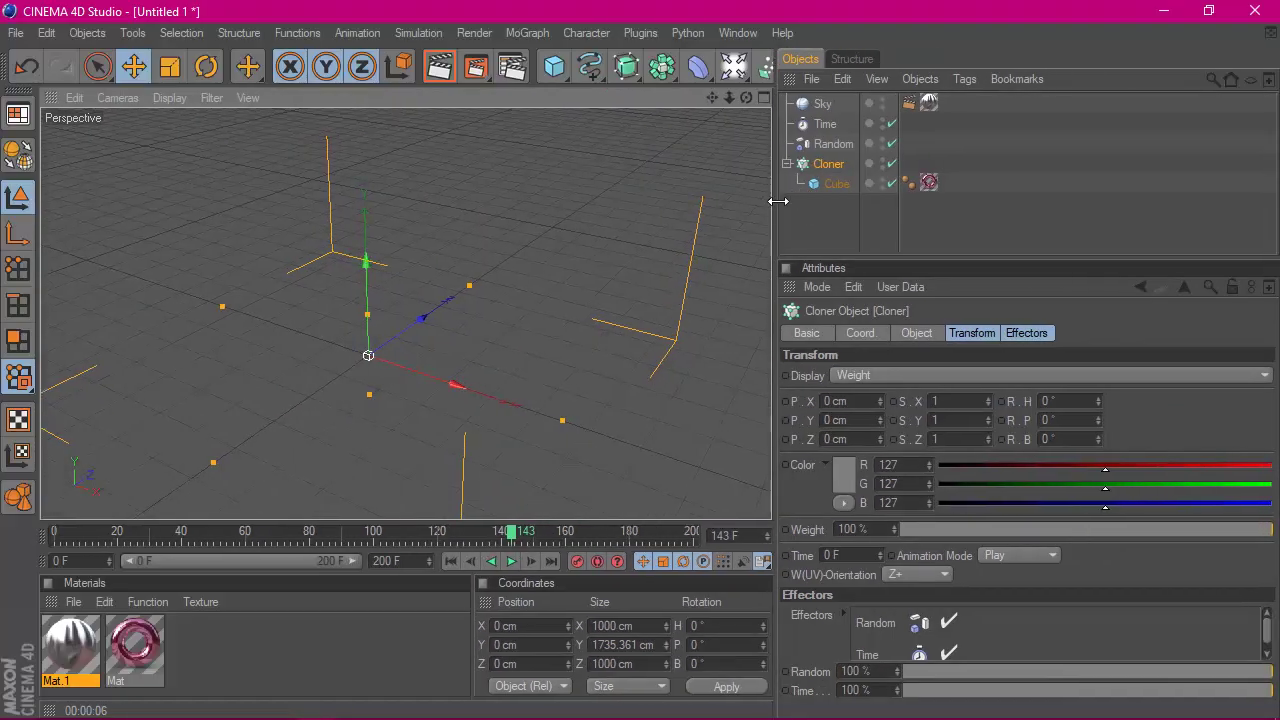
- Play the cube animation, then stop and rewind to frame 0
{"action": "left_click", "coordinate": [443, 561]}
{"action": "left_click", "coordinate": [503, 561]}
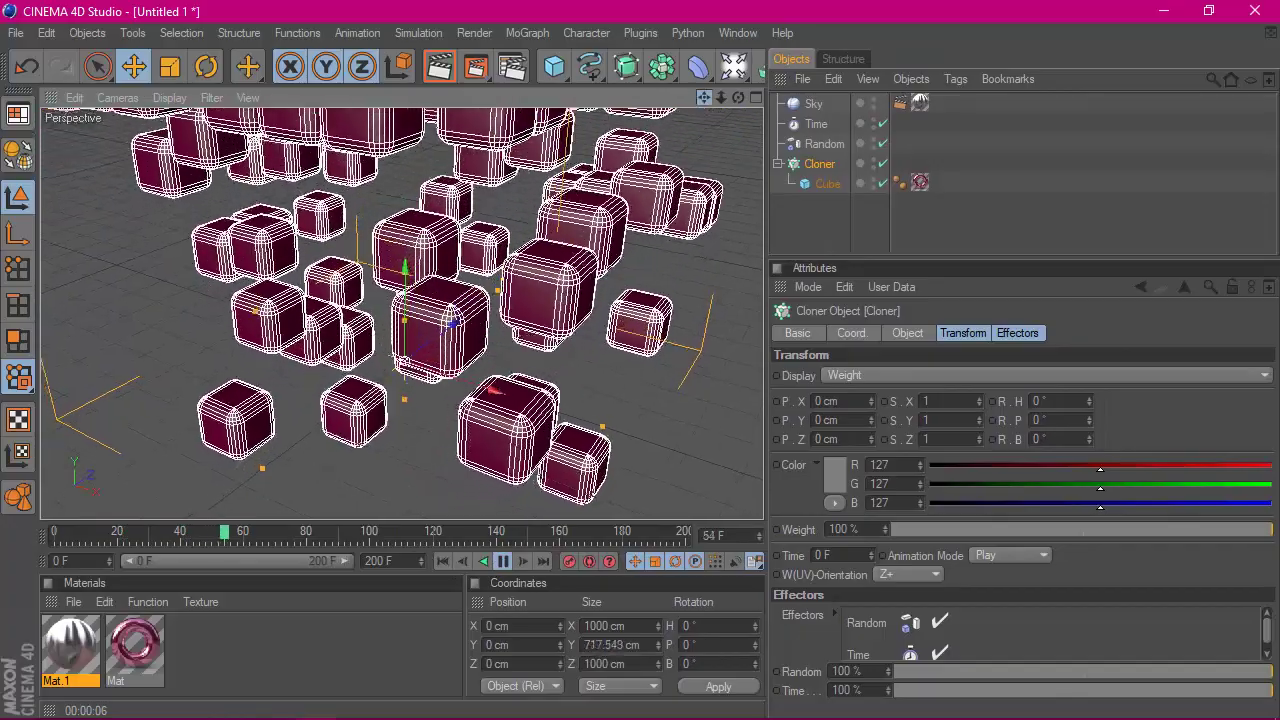
{"action": "left_click", "coordinate": [443, 561]}
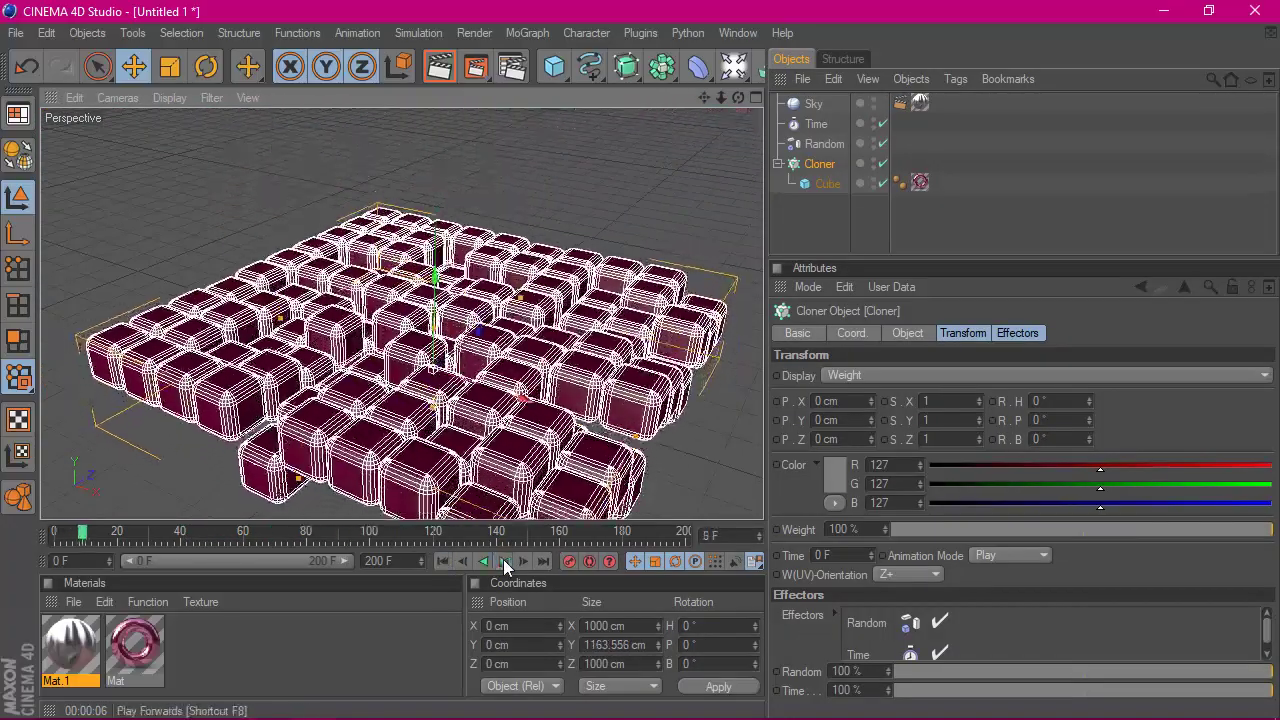
{"action": "left_click", "coordinate": [503, 559]}
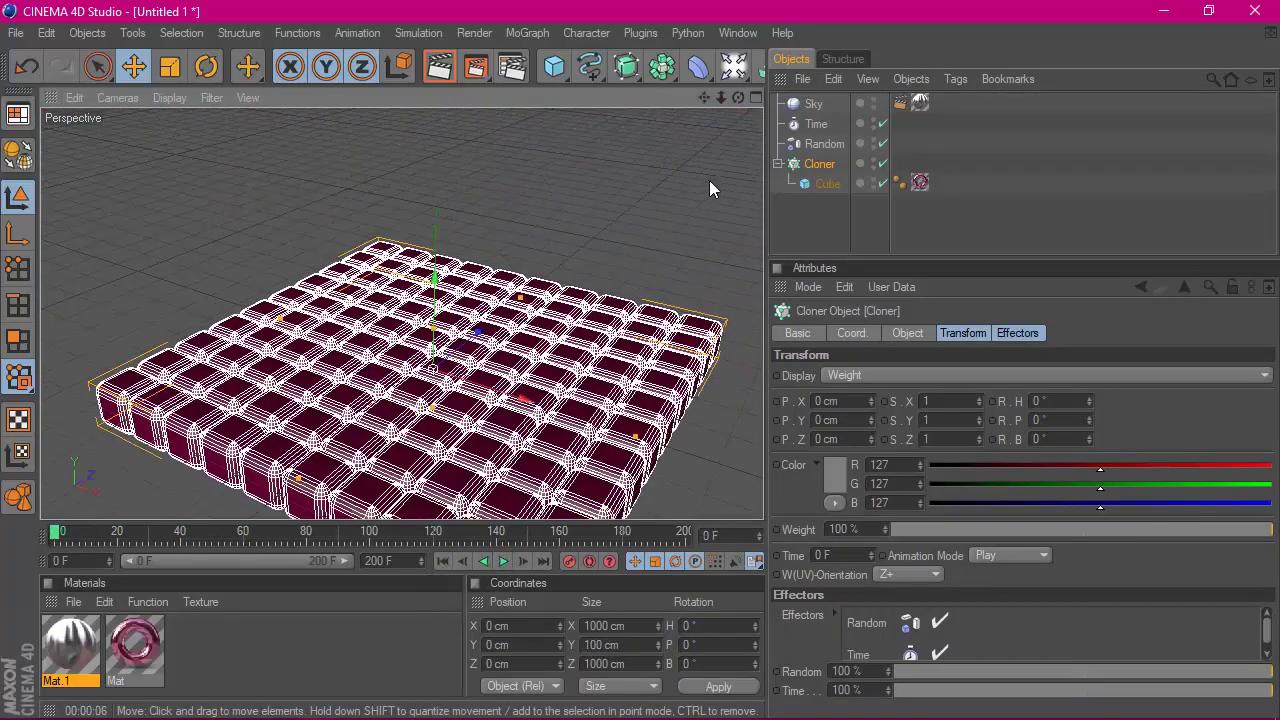
- Orbit slightly, render a glossy pink preview of the cubes, then return to frame 0
{"action": "mouse_move", "coordinate": [738, 98]}
{"action": "left_mouse_down"}
{"action": "mouse_move", "coordinate": [752, 110]}
{"action": "mouse_move", "coordinate": [710, 98]}
{"action": "mouse_move", "coordinate": [748, 102]}
{"action": "left_mouse_up"}
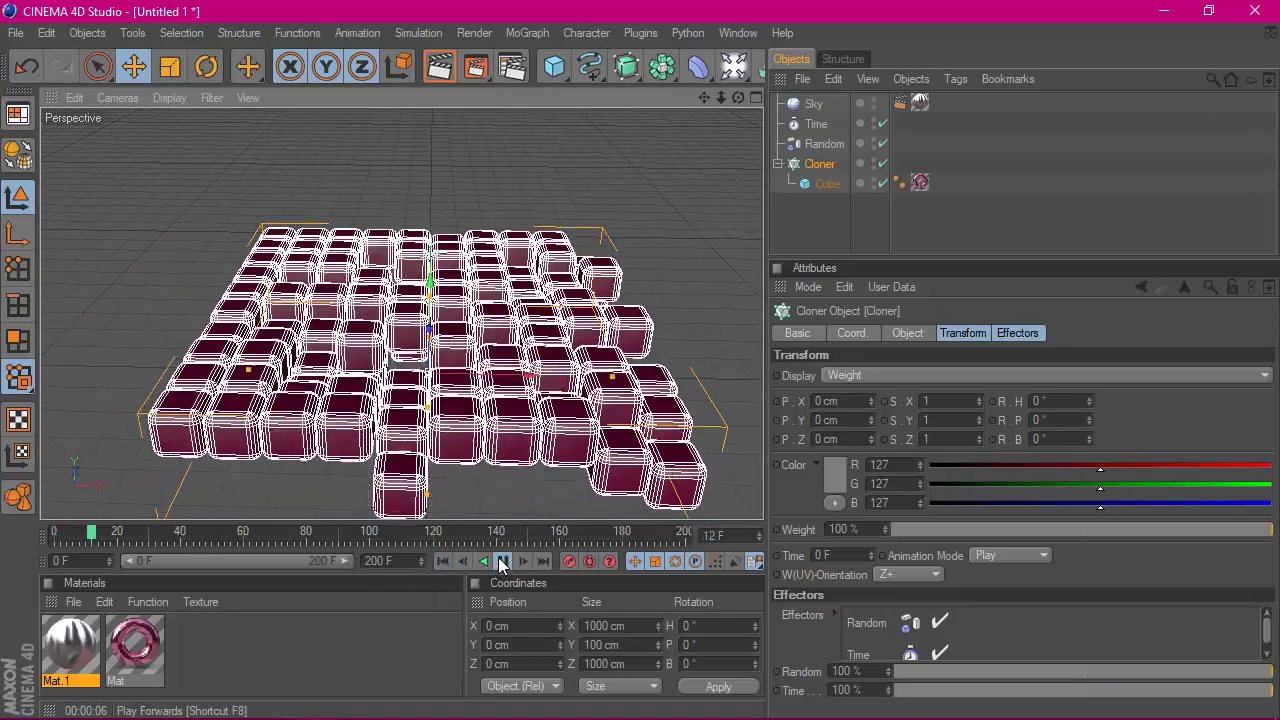
{"action": "left_click", "coordinate": [438, 67]}
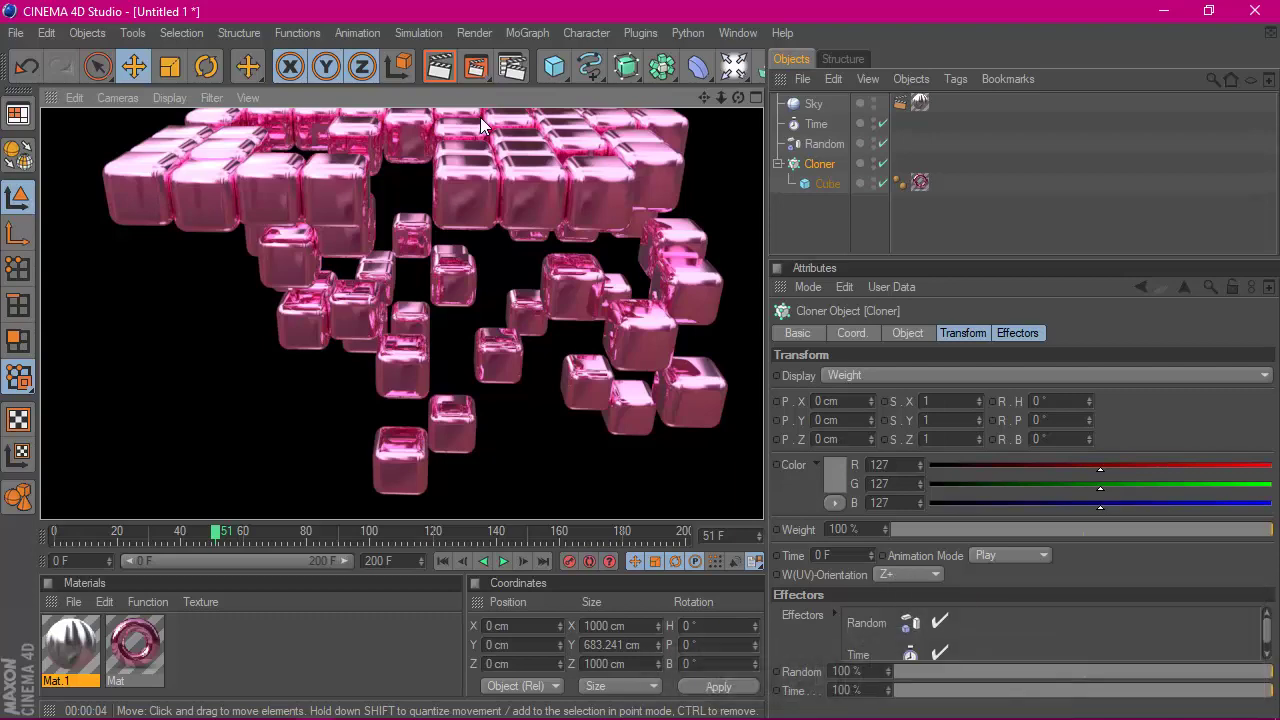
{"action": "left_click", "coordinate": [441, 561]}
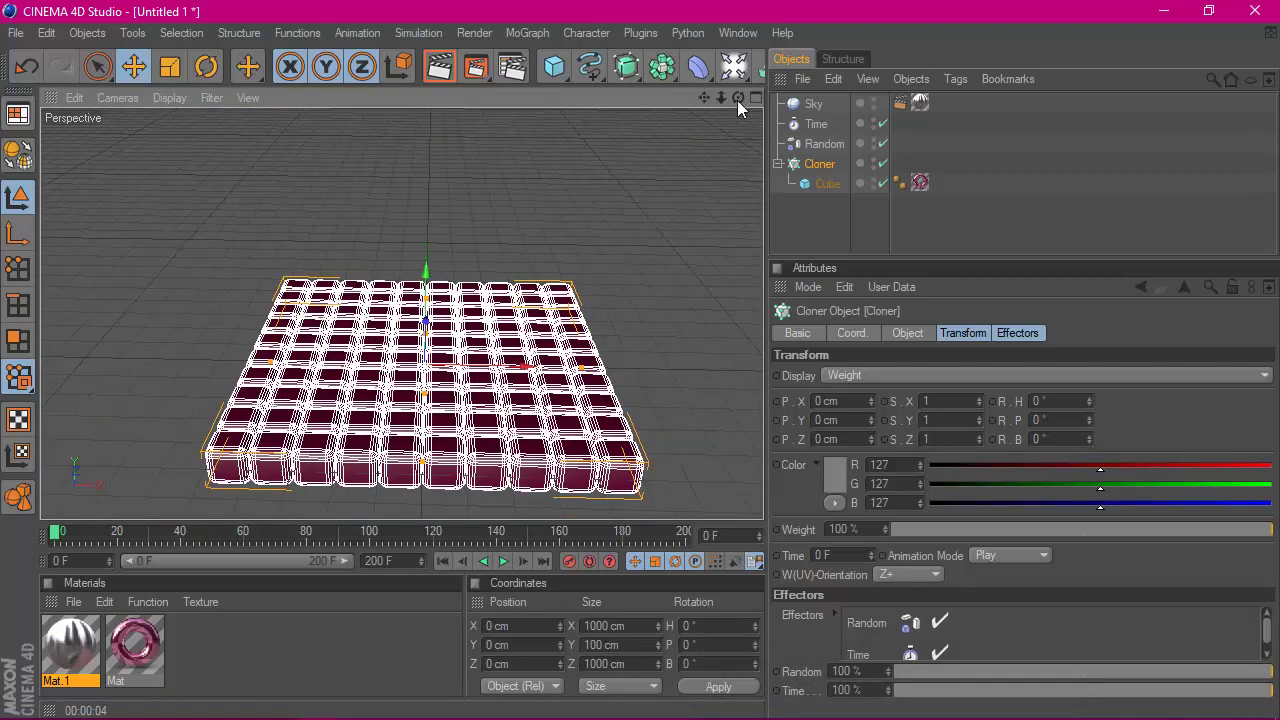
- Orbit close to the flat grid and render a frame-0 close-up preview of the pink cubes
{"action": "mouse_move", "coordinate": [737, 97]}
{"action": "left_mouse_down"}
{"action": "mouse_move", "coordinate": [690, 105]}
{"action": "mouse_move", "coordinate": [737, 106]}
{"action": "left_mouse_up"}
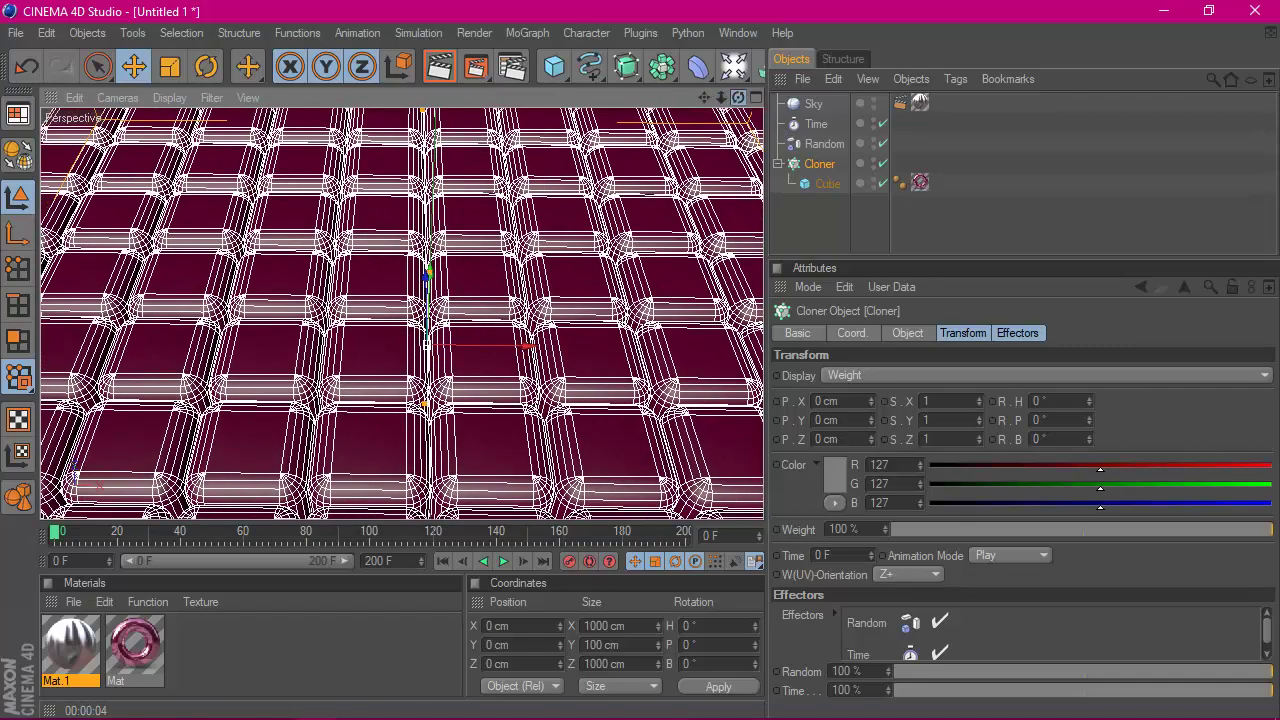
{"action": "left_click", "coordinate": [437, 67]}
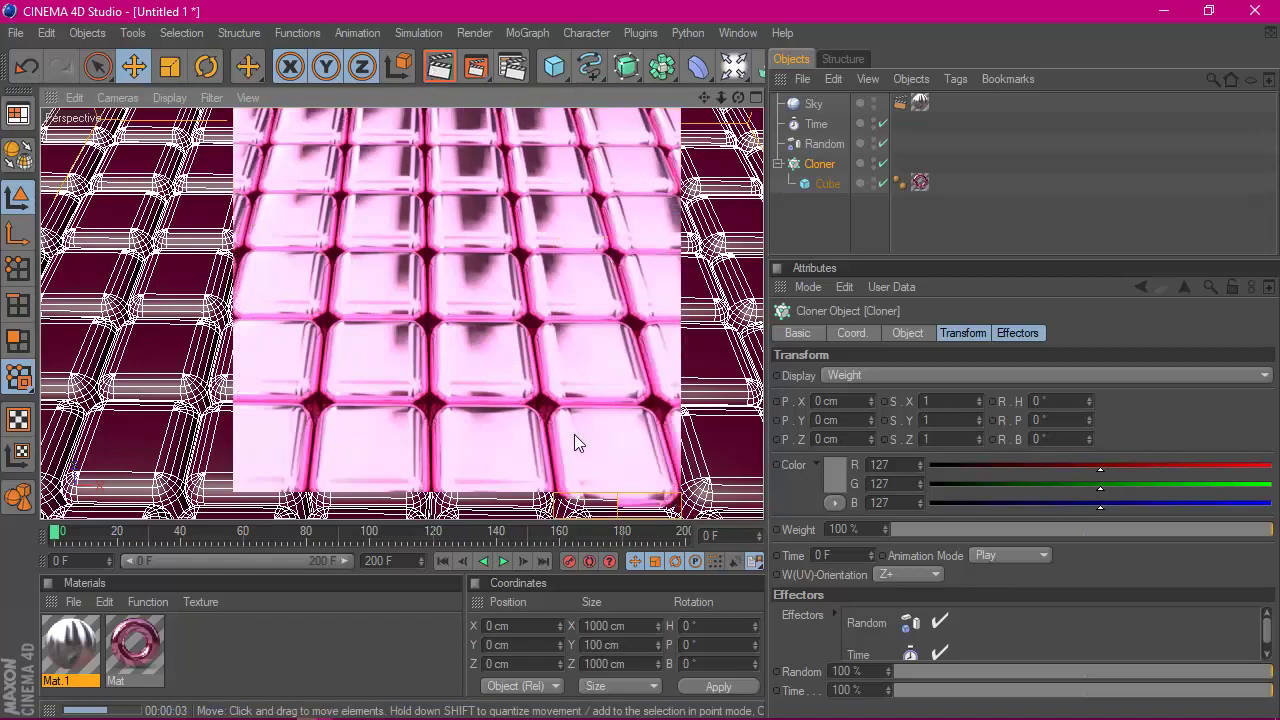
{"action": "left_click", "coordinate": [511, 67]}
- Keep anti-aliasing at Best with Max Level 2x2, close Render Settings, and resume playback
{"action": "left_click", "coordinate": [215, 127]}
{"action": "left_click", "coordinate": [493, 85]}
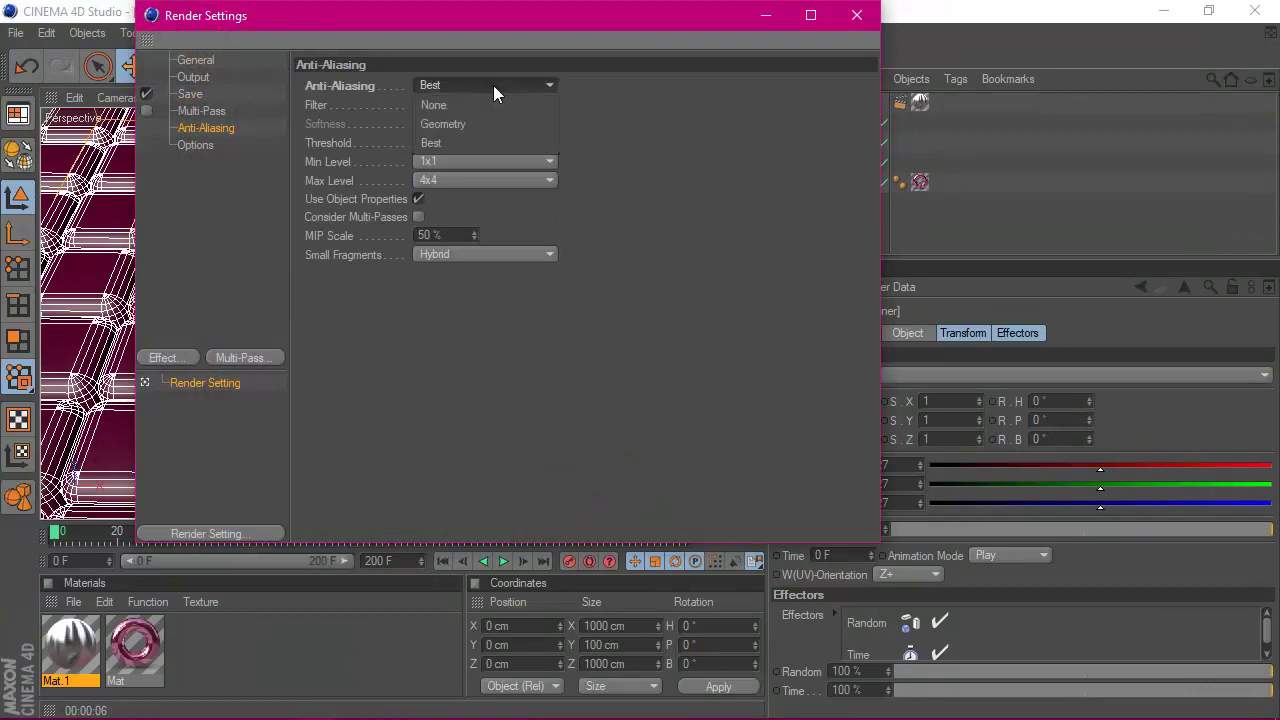
{"action": "left_click", "coordinate": [474, 144]}
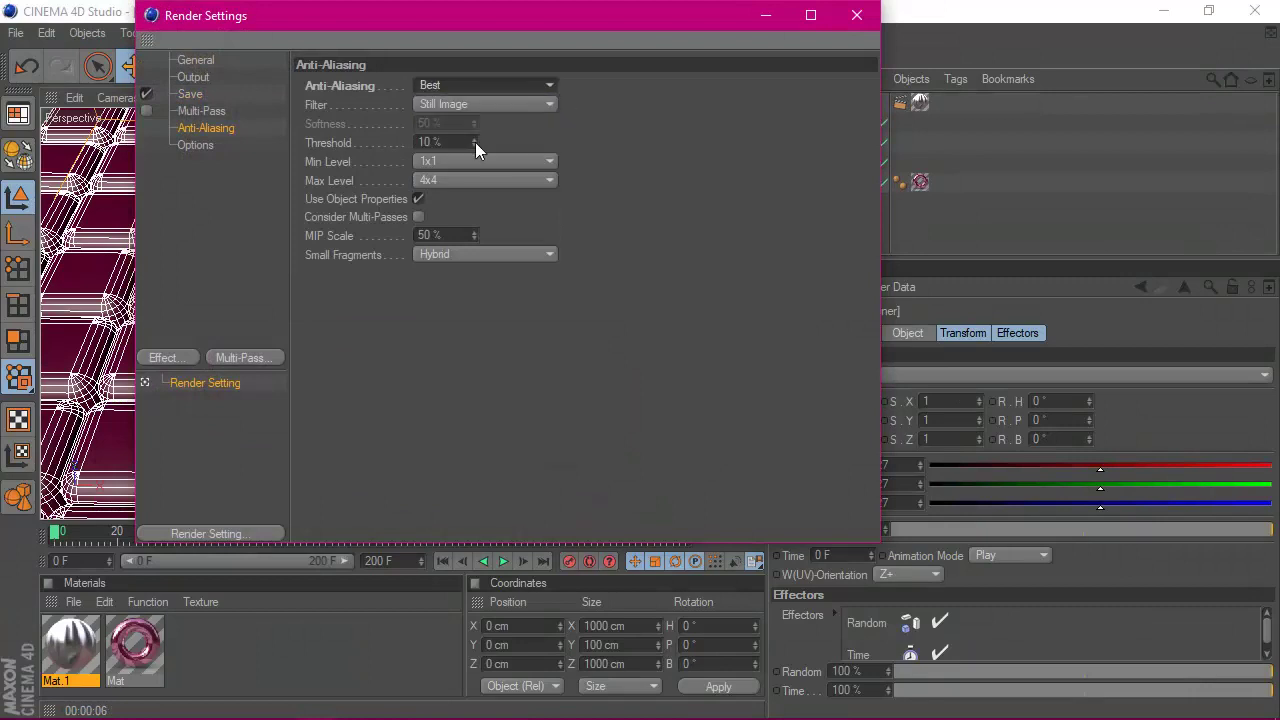
{"action": "left_click", "coordinate": [481, 182]}
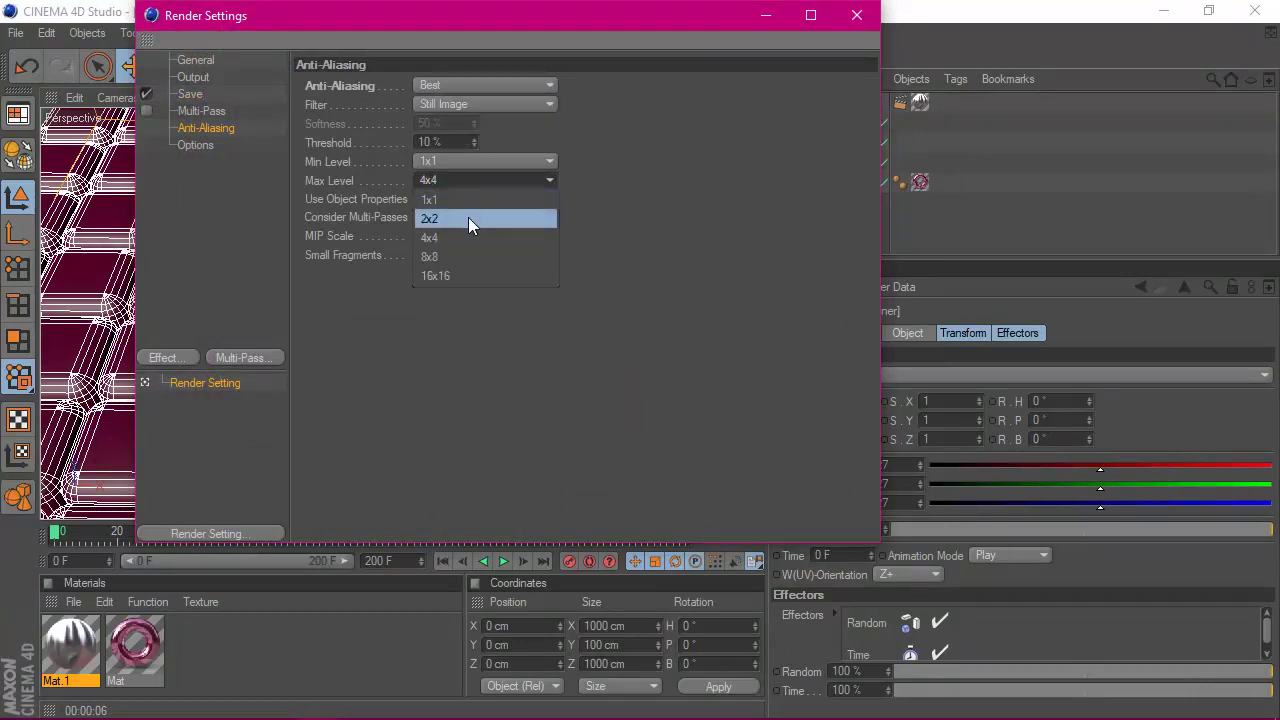
{"action": "left_click", "coordinate": [468, 217]}
{"action": "left_click", "coordinate": [857, 15]}
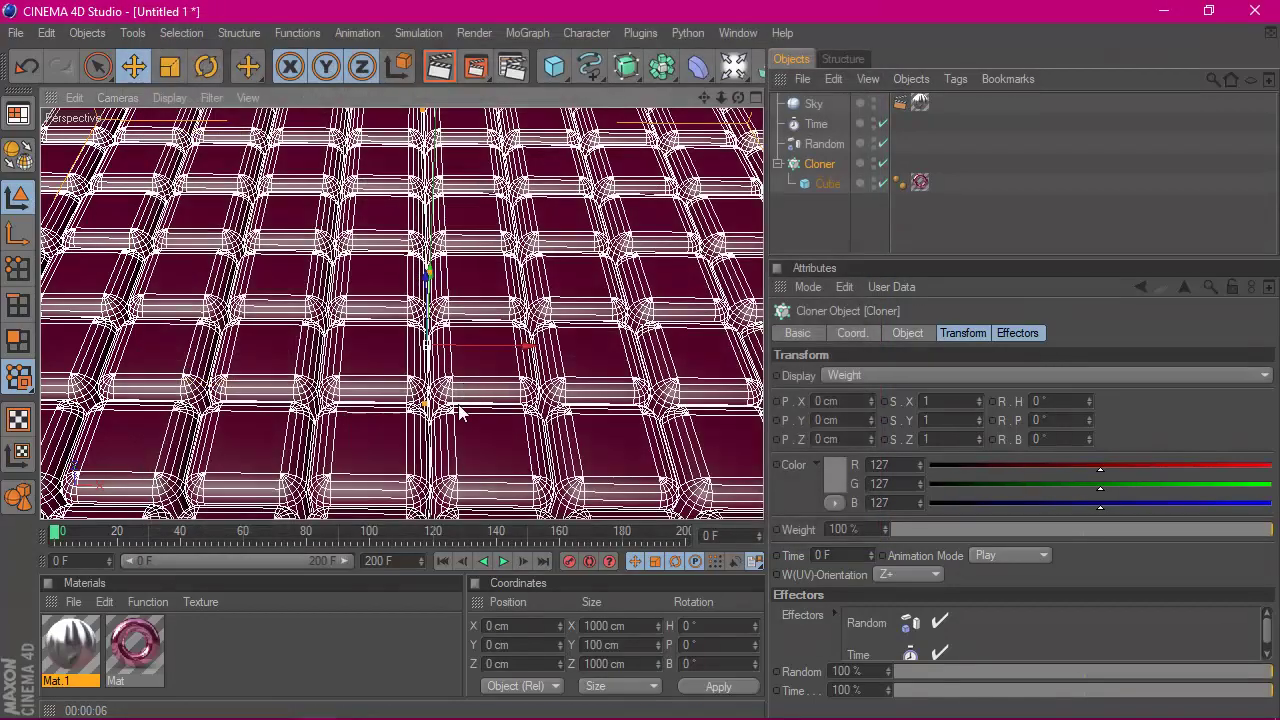
{"action": "left_click", "coordinate": [493, 566]}
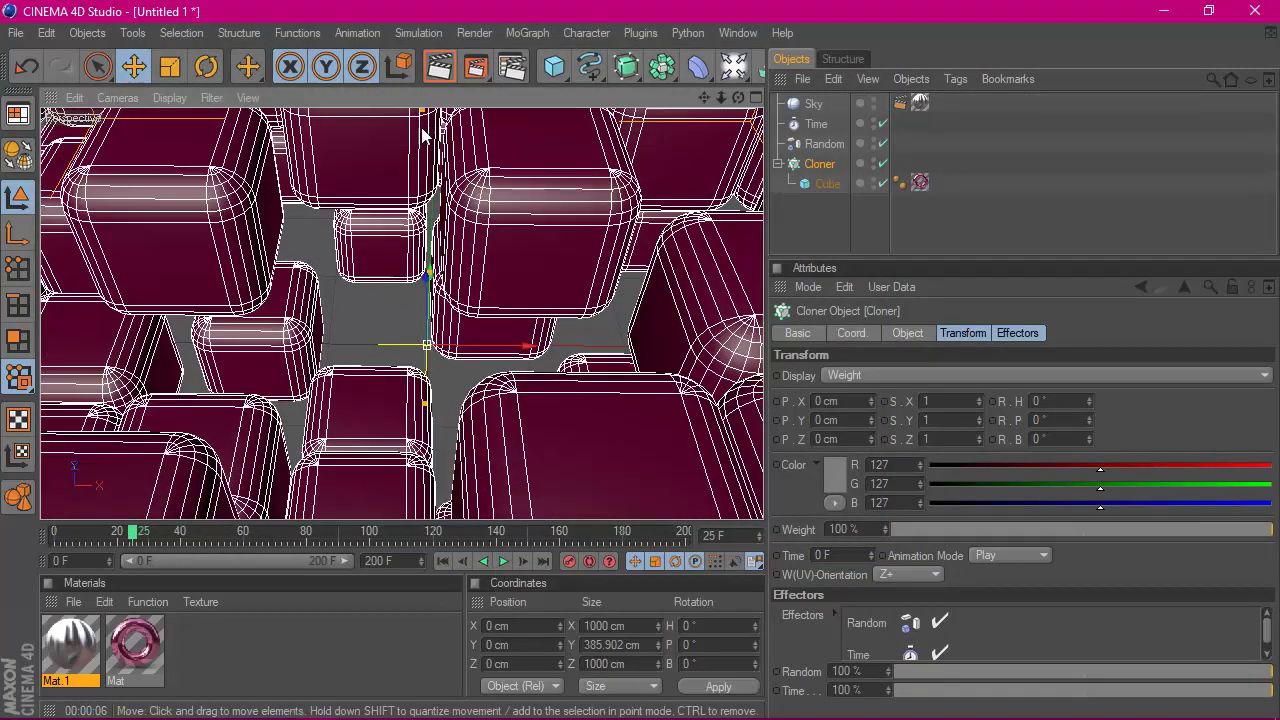
- Render a preview, then play to frame 137 and render the risen cubes
{"action": "left_click", "coordinate": [440, 66]}
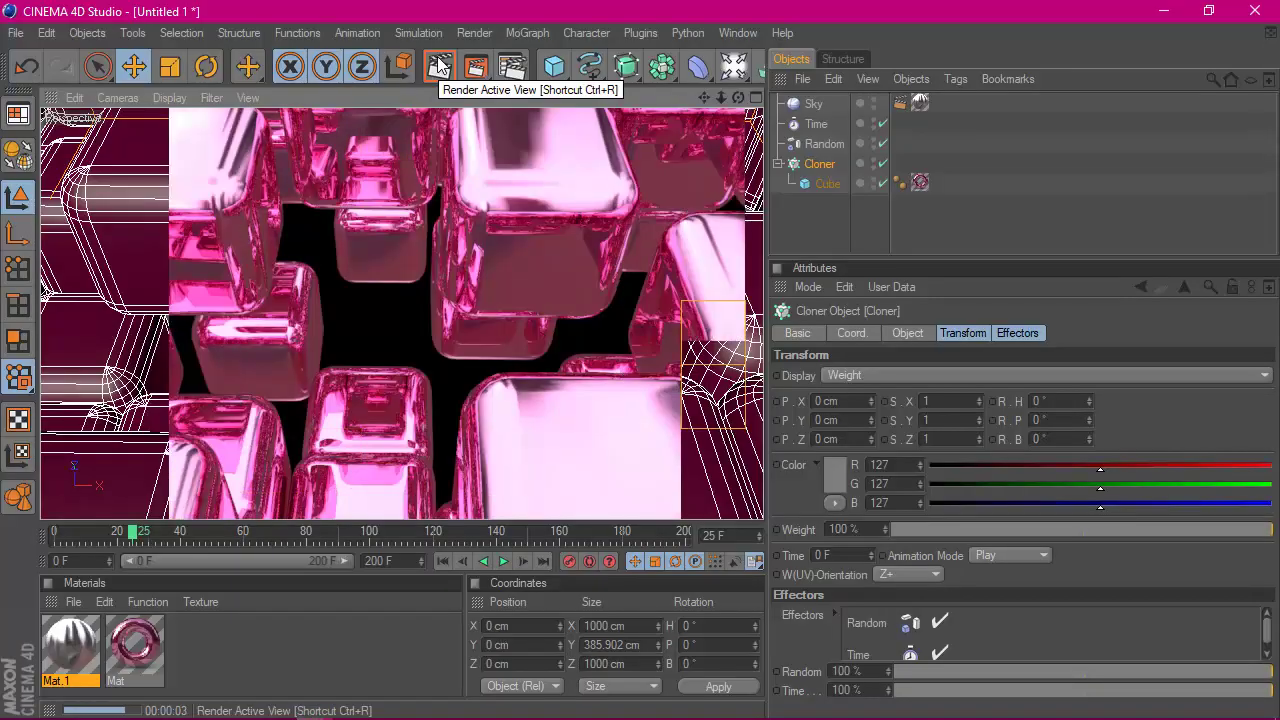
{"action": "left_click_drag", "start_coordinate": [720, 97], "coordinate": [720, 97]}
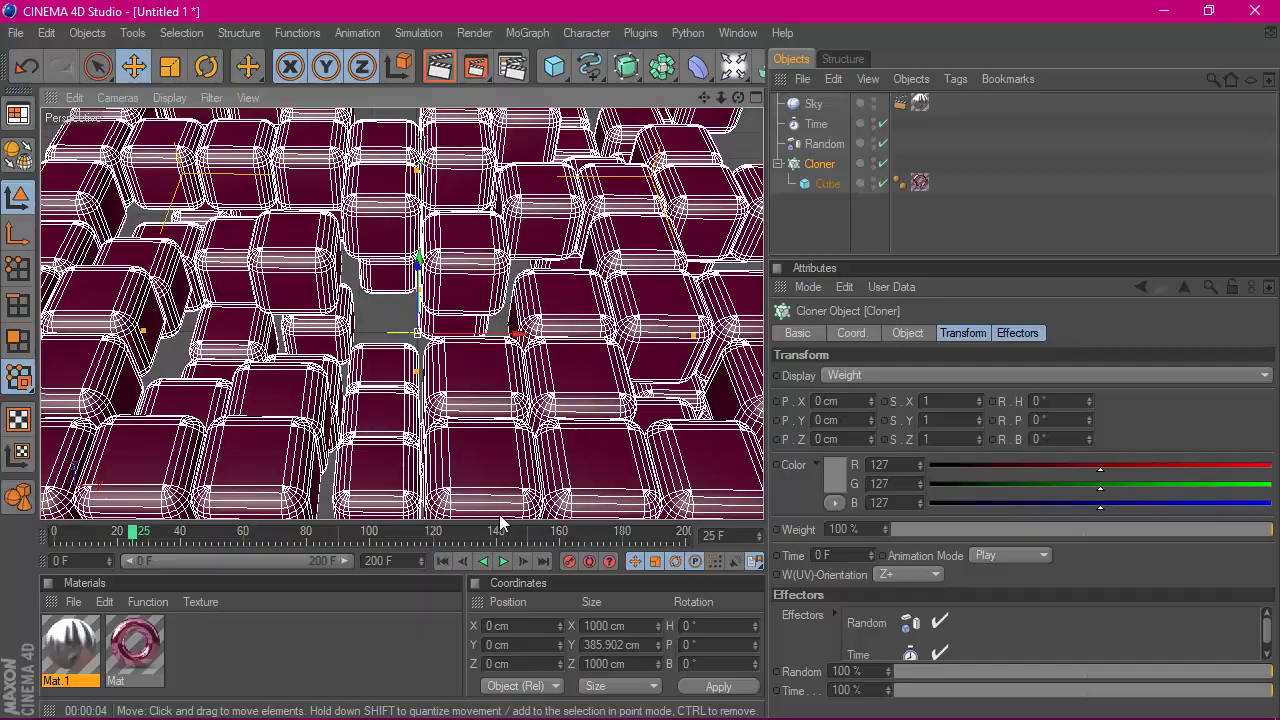
{"action": "left_click", "coordinate": [442, 561]}
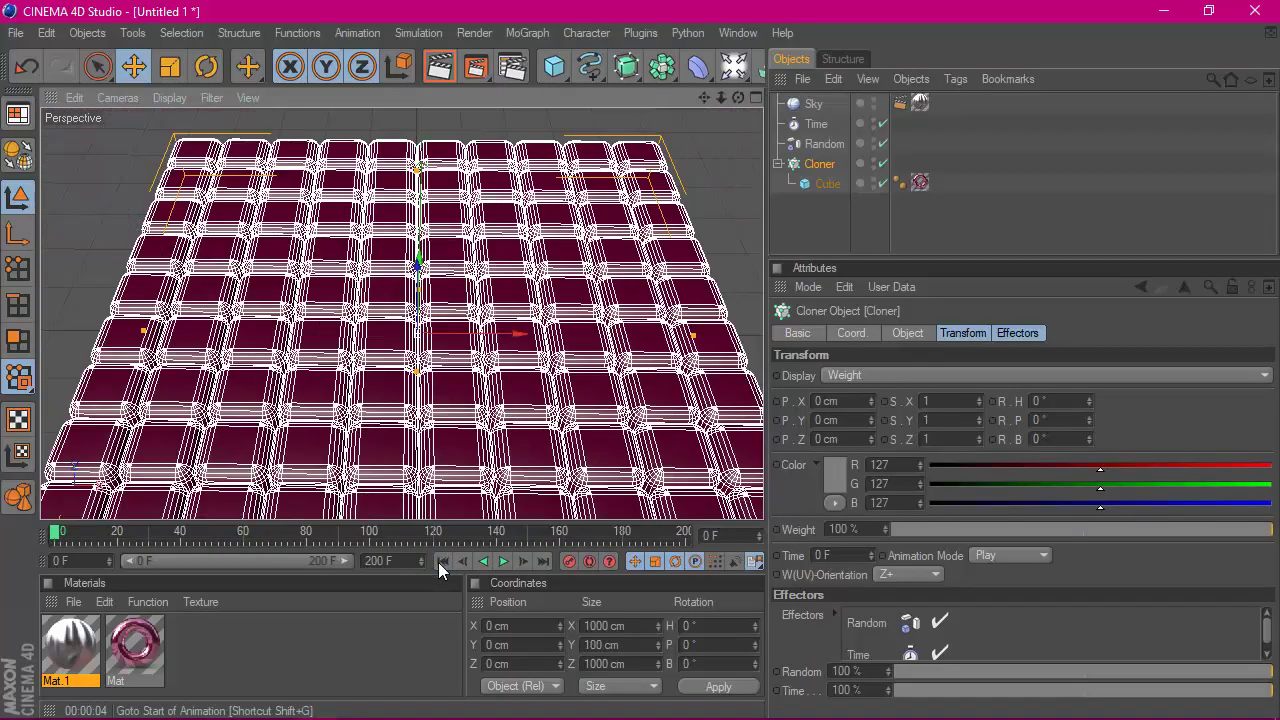
{"action": "left_click", "coordinate": [503, 562]}
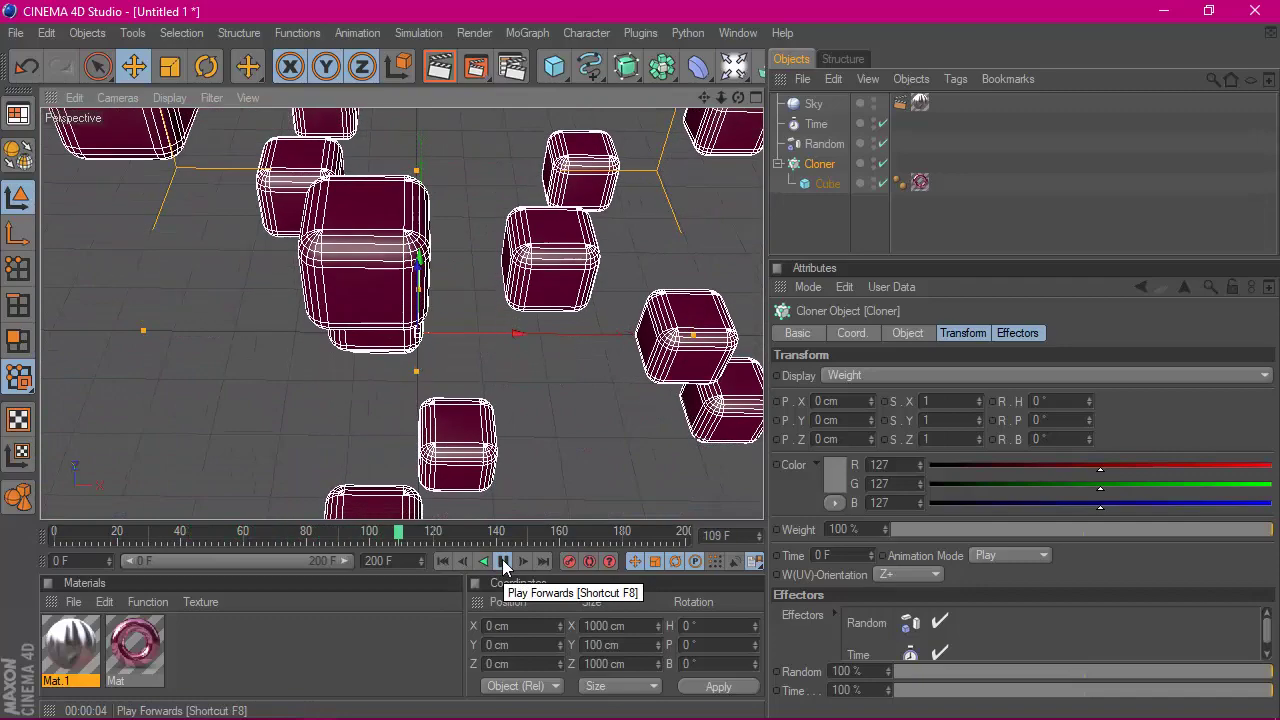
{"action": "left_click", "coordinate": [503, 562]}
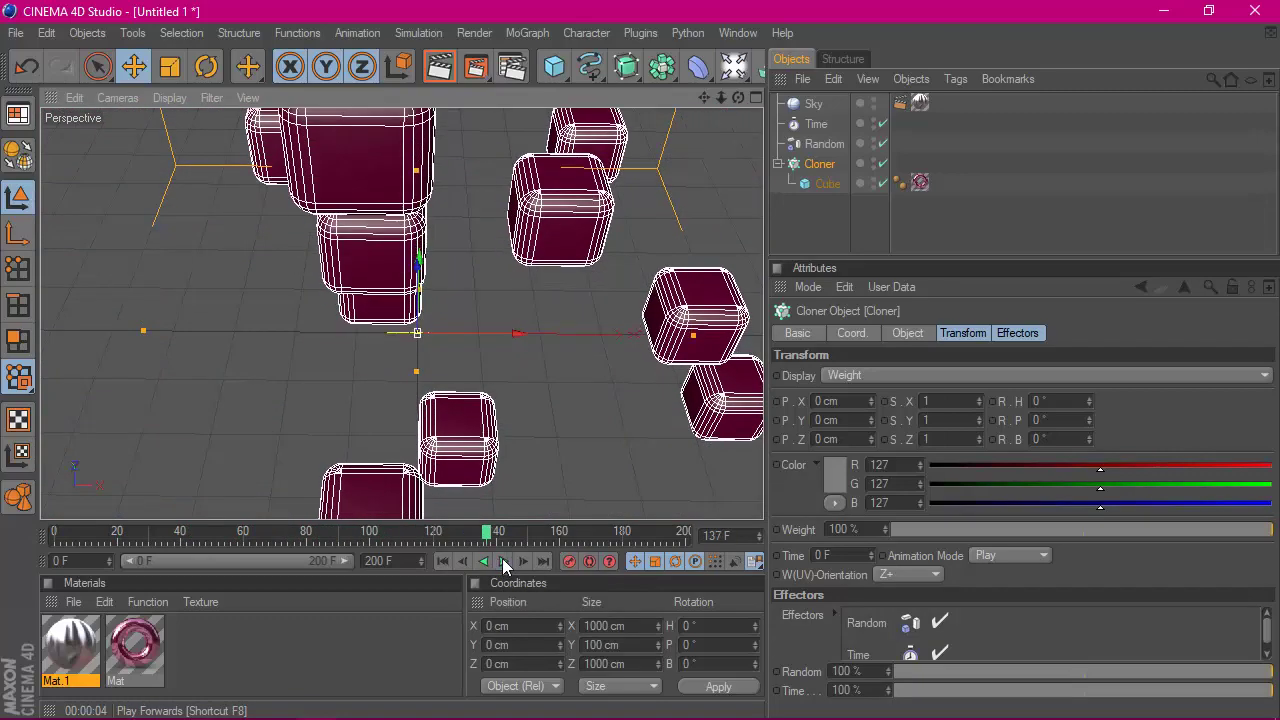
{"action": "left_click", "coordinate": [445, 65]}
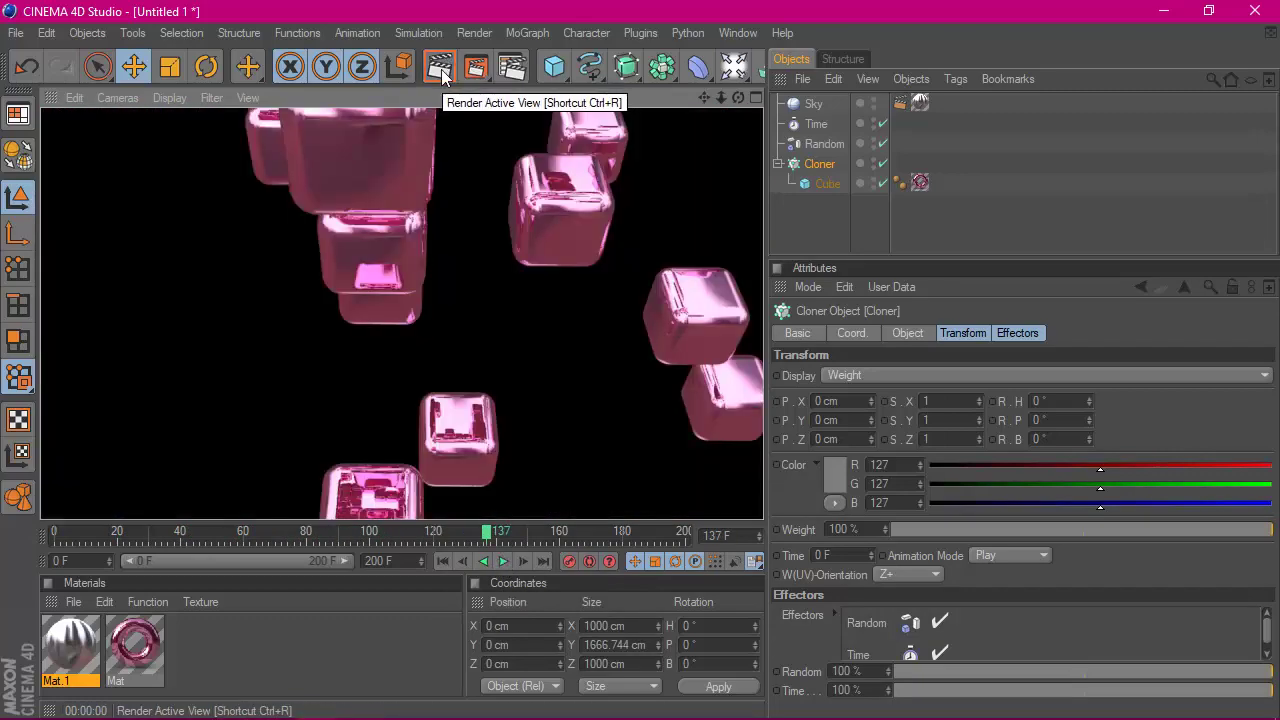
- Zoom and recentre the view on the cubes, then rewind to the flat grid at frame 0
{"action": "scroll", "coordinate": [480, 200], "scroll_direction": "down", "scroll_amount": 3}
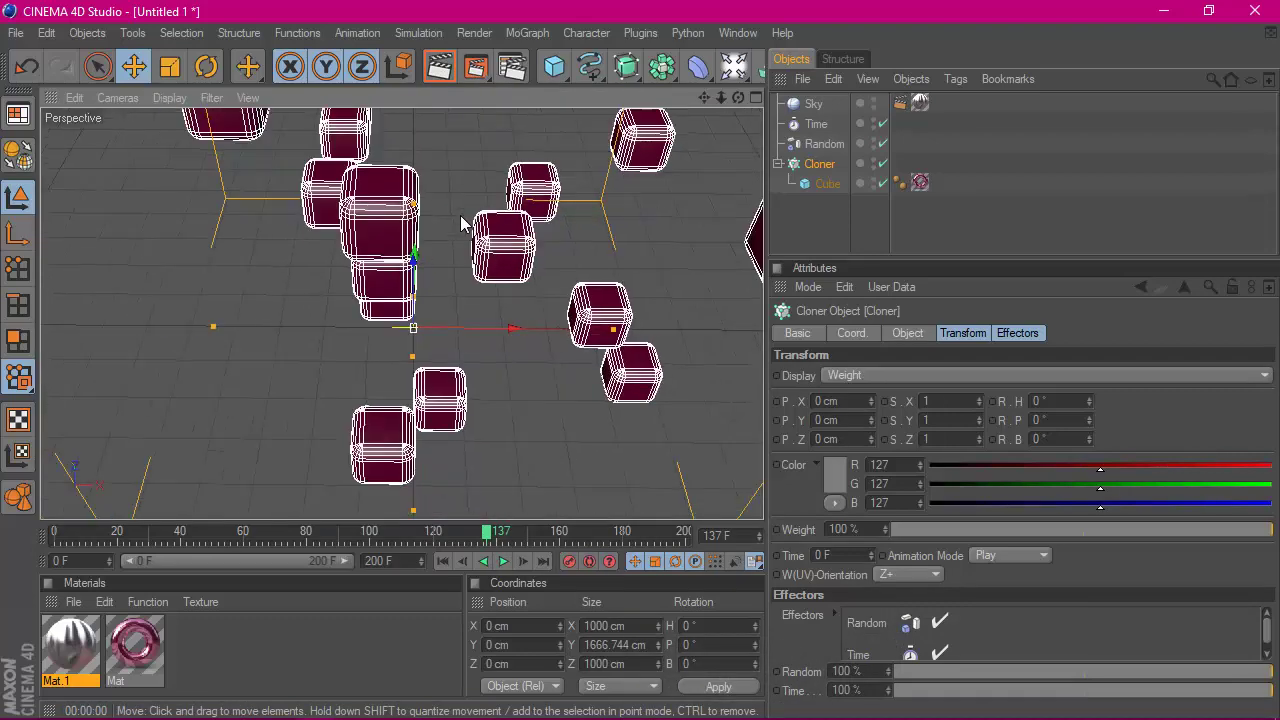
{"action": "scroll", "coordinate": [470, 225], "scroll_direction": "down", "scroll_amount": 3}
{"action": "scroll", "coordinate": [464, 236], "scroll_direction": "down", "scroll_amount": 2}
{"action": "scroll", "coordinate": [470, 235], "scroll_direction": "up", "scroll_amount": 2}
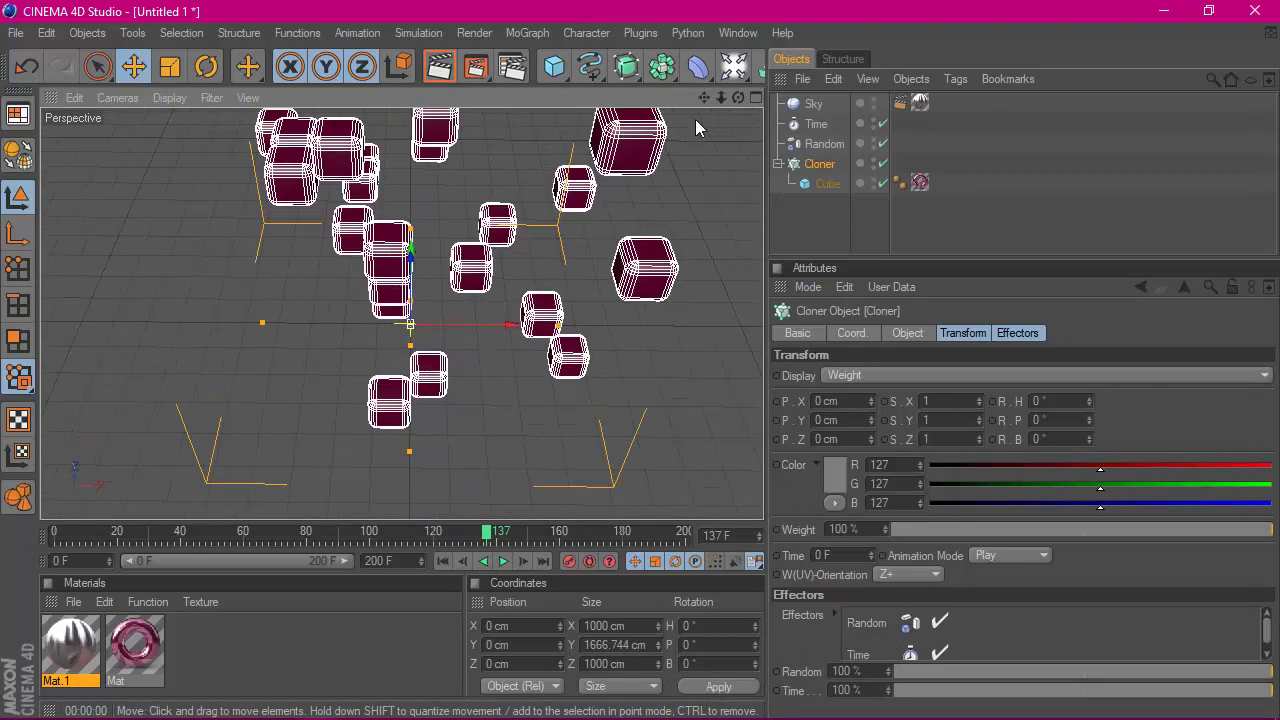
{"action": "left_click_drag", "start_coordinate": [704, 97], "coordinate": [700, 110]}
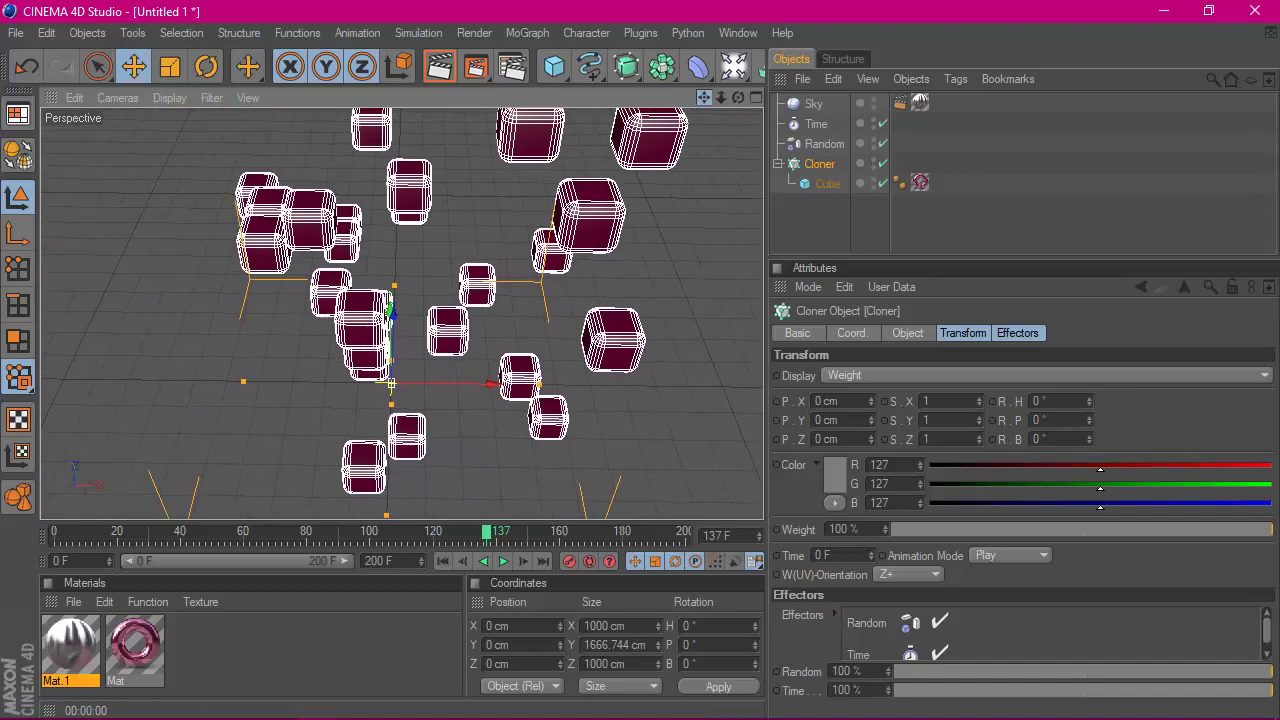
{"action": "left_click", "coordinate": [443, 561]}
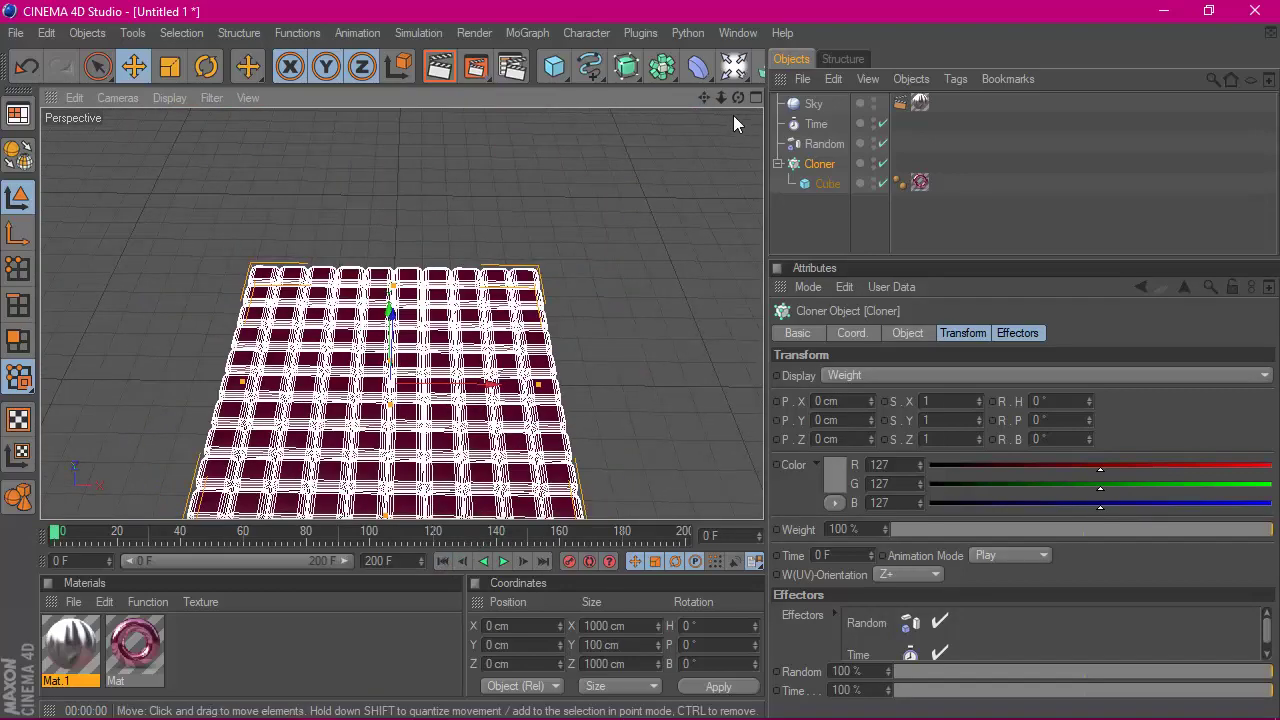
- Play to frame 46, render the cubes breaking out of the grid, and orbit to a near-front view
{"action": "left_click_drag", "start_coordinate": [704, 97], "coordinate": [704, 110]}
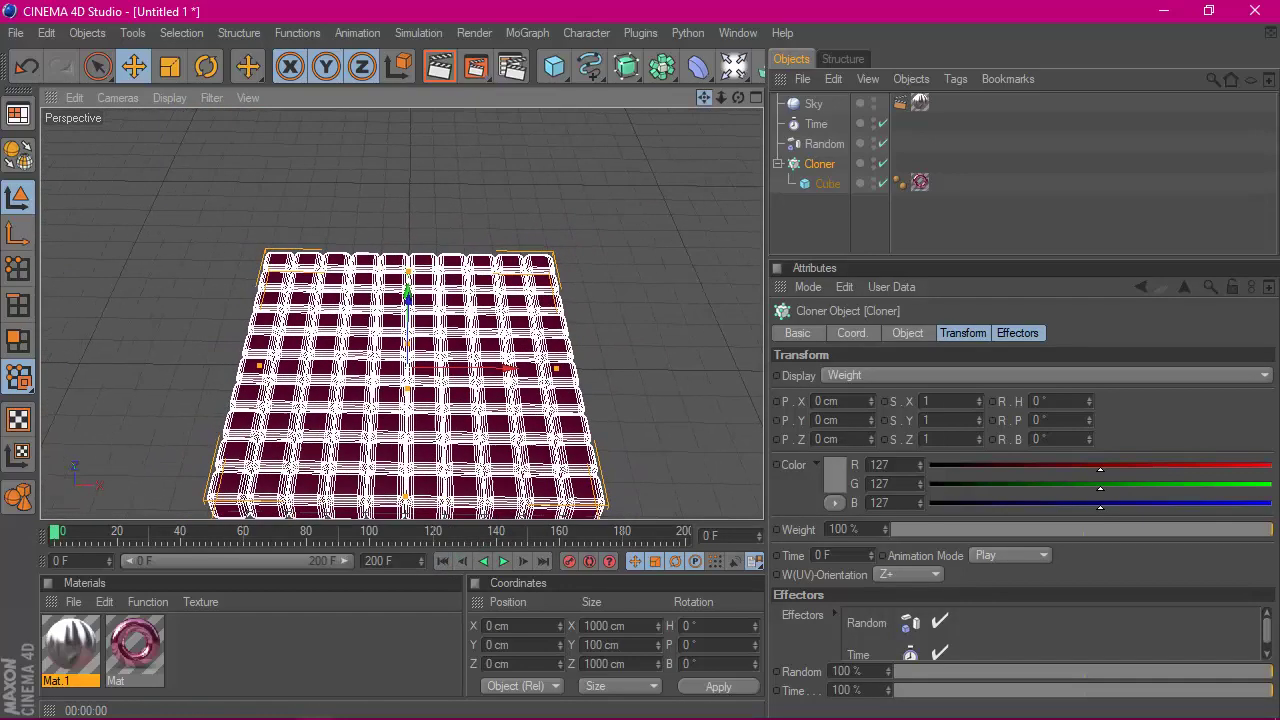
{"action": "left_click", "coordinate": [504, 561]}
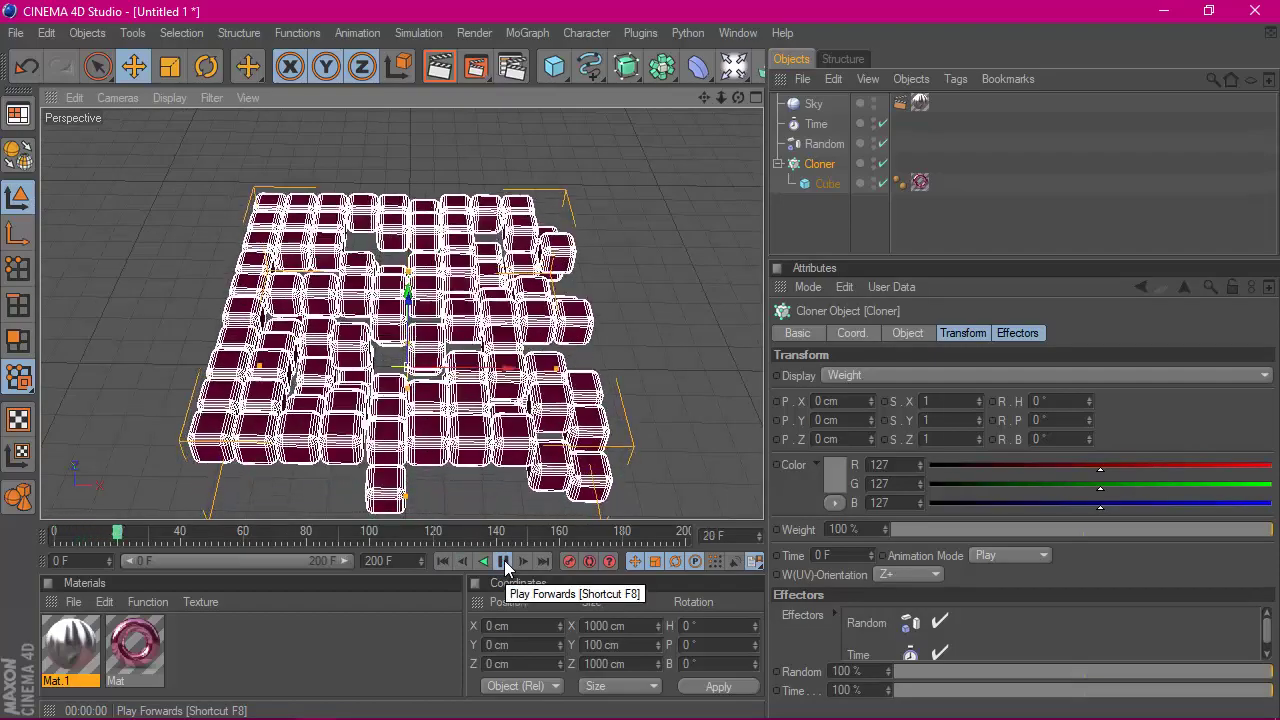
{"action": "left_click", "coordinate": [504, 561]}
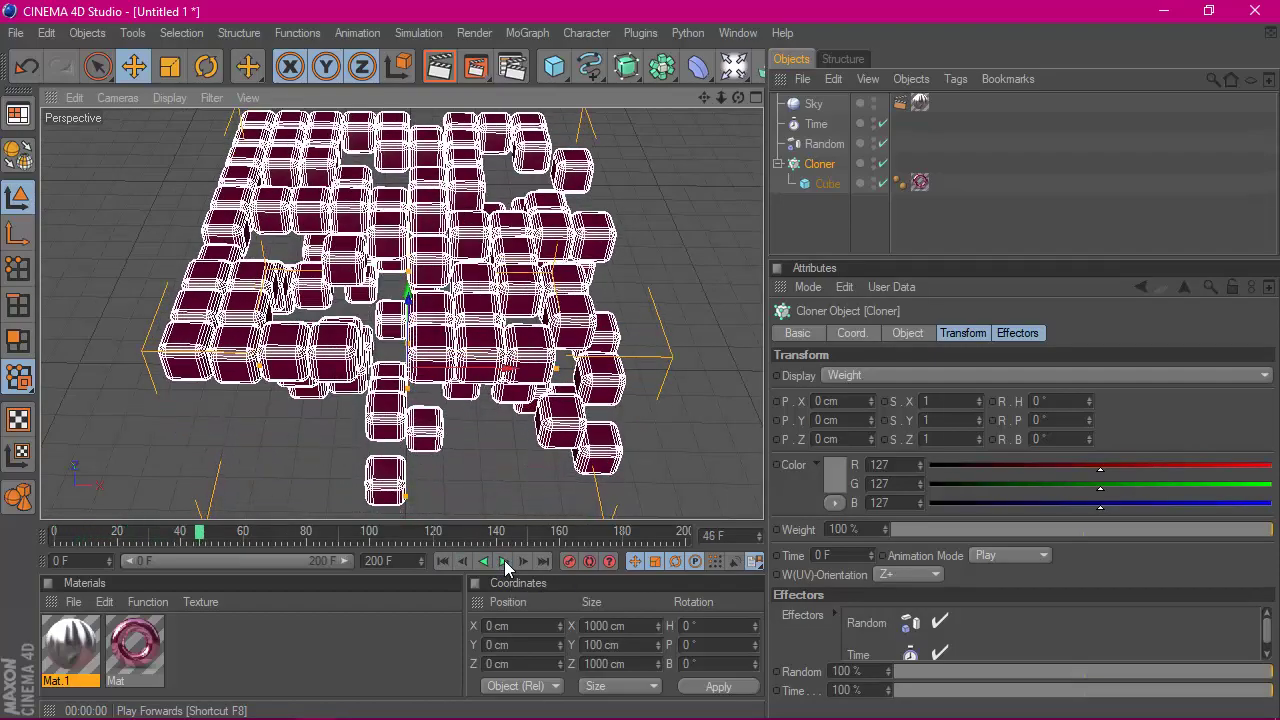
{"action": "left_click", "coordinate": [441, 58]}
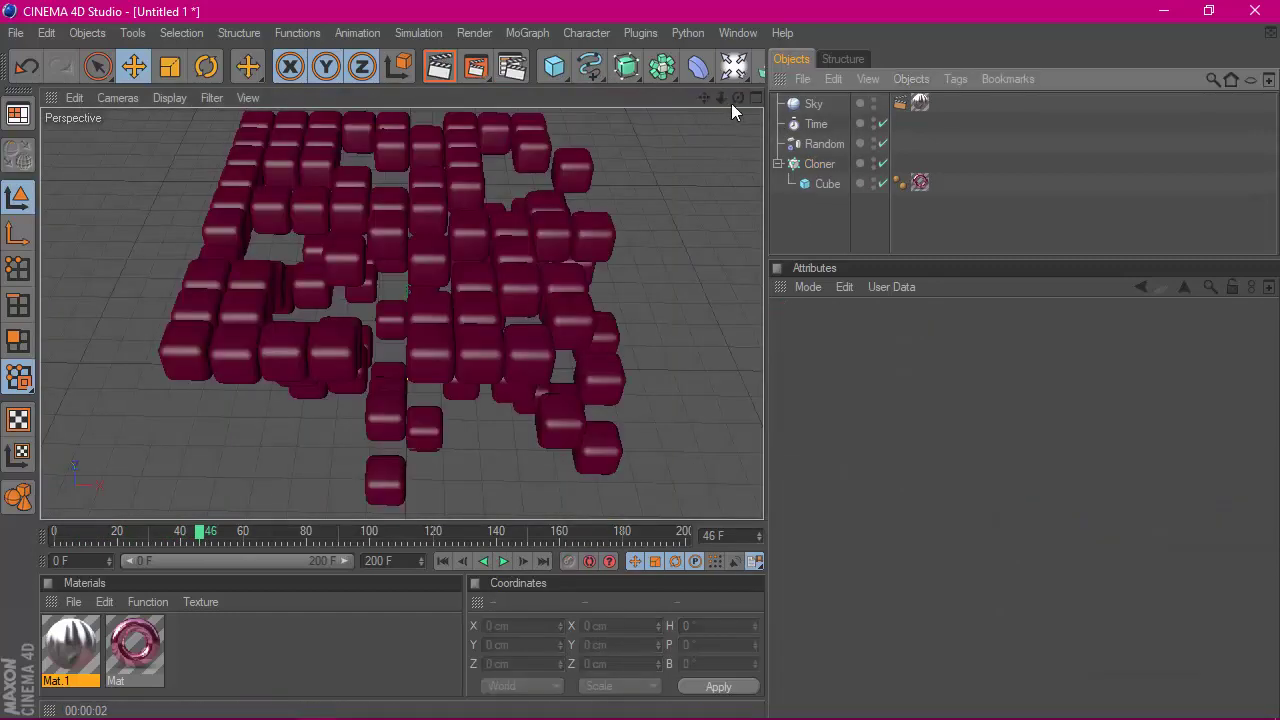
{"action": "left_click_drag", "start_coordinate": [733, 99], "coordinate": [426, 543]}
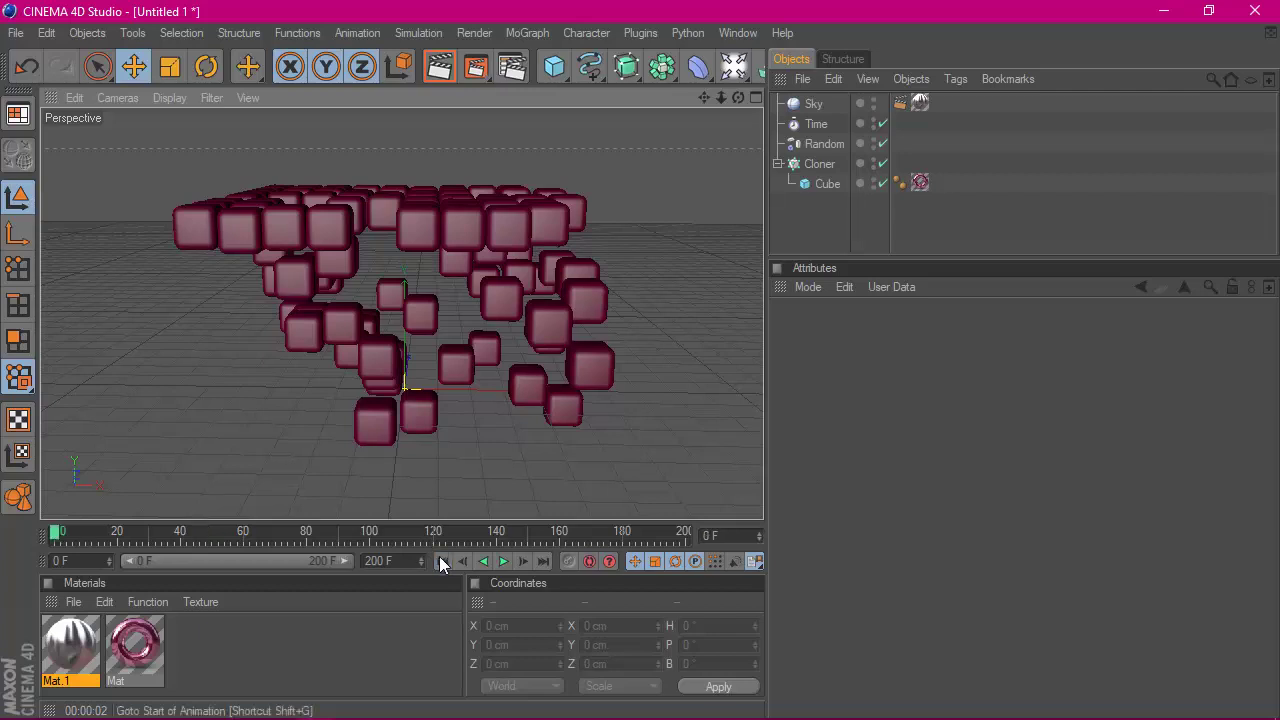
- Rewind to the first frame and lower the viewpoint to look across the grid
{"action": "left_click", "coordinate": [441, 561]}
{"action": "scroll", "coordinate": [433, 497], "scroll_direction": "up", "scroll_amount": 3}
{"action": "scroll", "coordinate": [434, 490], "scroll_direction": "up", "scroll_amount": 3}
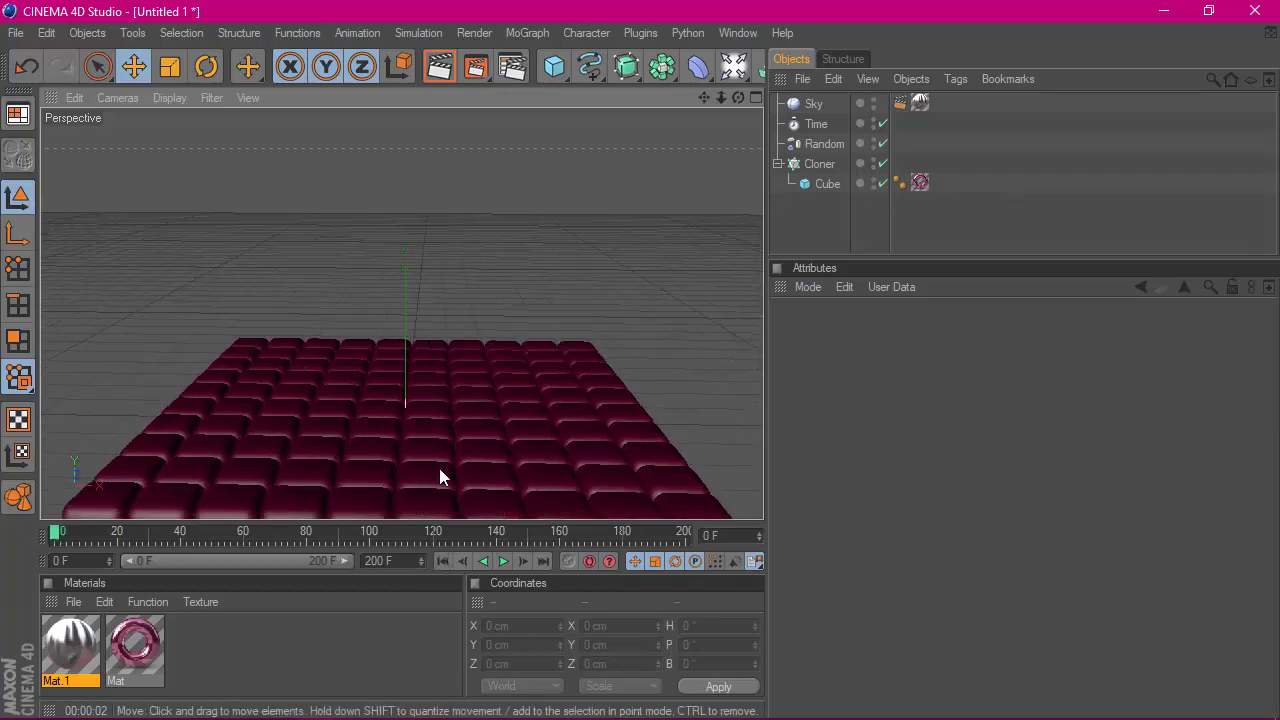
{"action": "left_click_drag", "start_coordinate": [739, 98], "coordinate": [513, 273]}
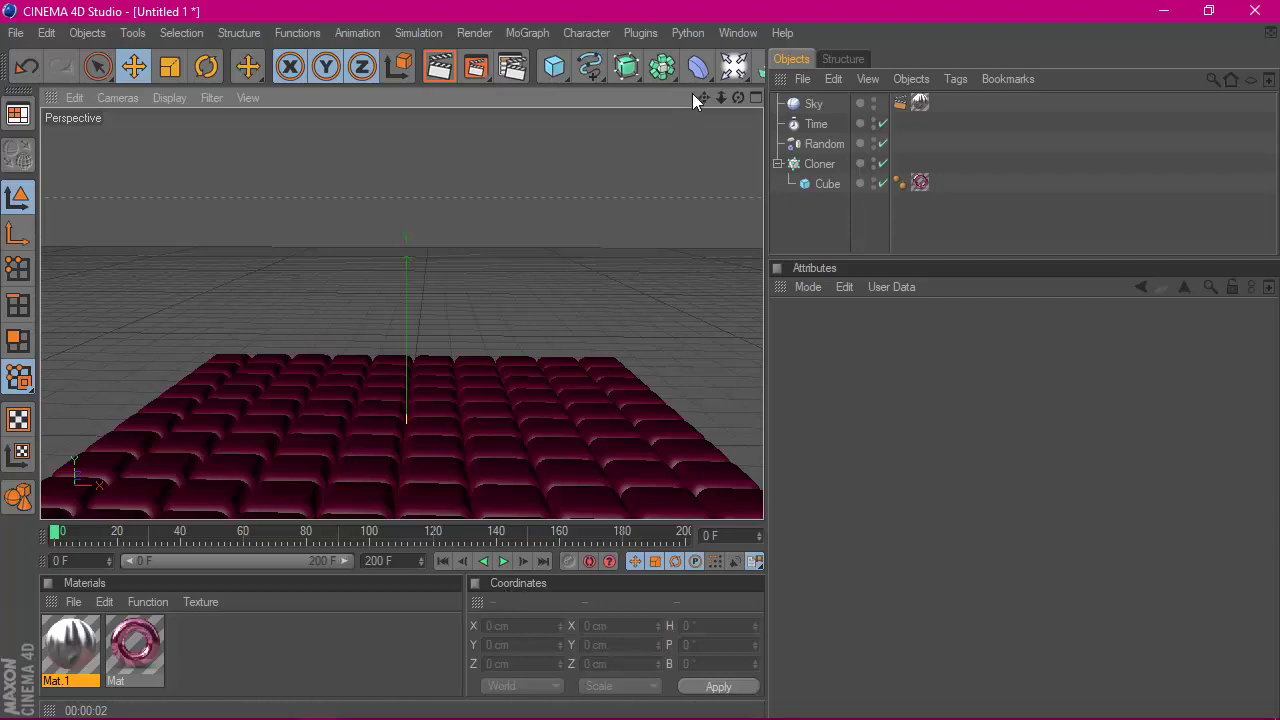
{"action": "left_click_drag", "start_coordinate": [704, 97], "coordinate": [710, 97]}
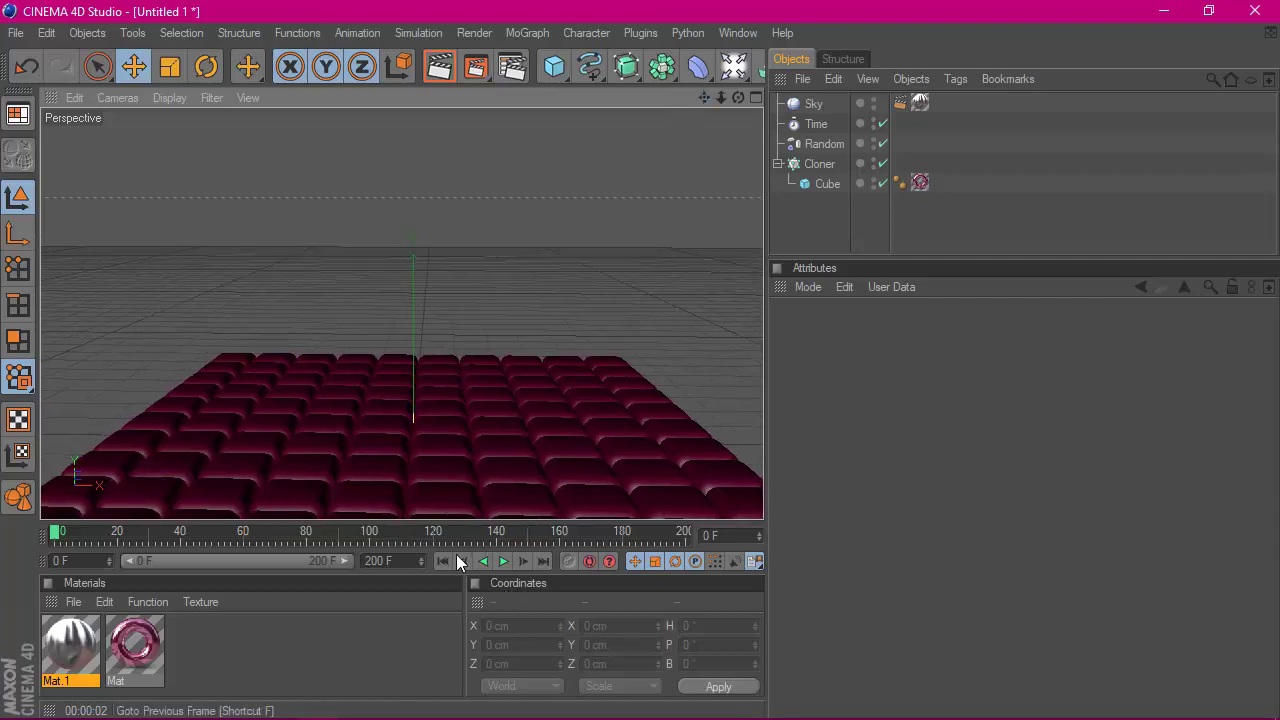
- Play the cubes rising until frame 129, then rewind to frame 0
{"action": "left_click", "coordinate": [502, 561]}
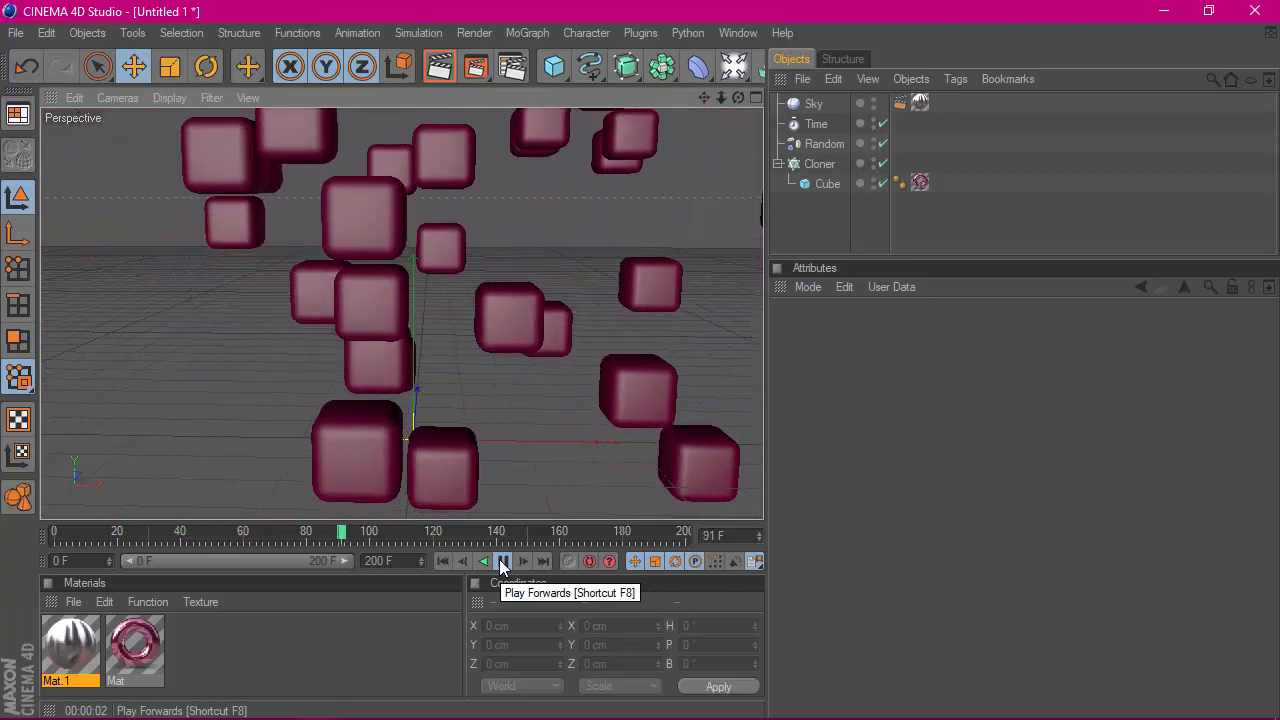
{"action": "left_click", "coordinate": [502, 561]}
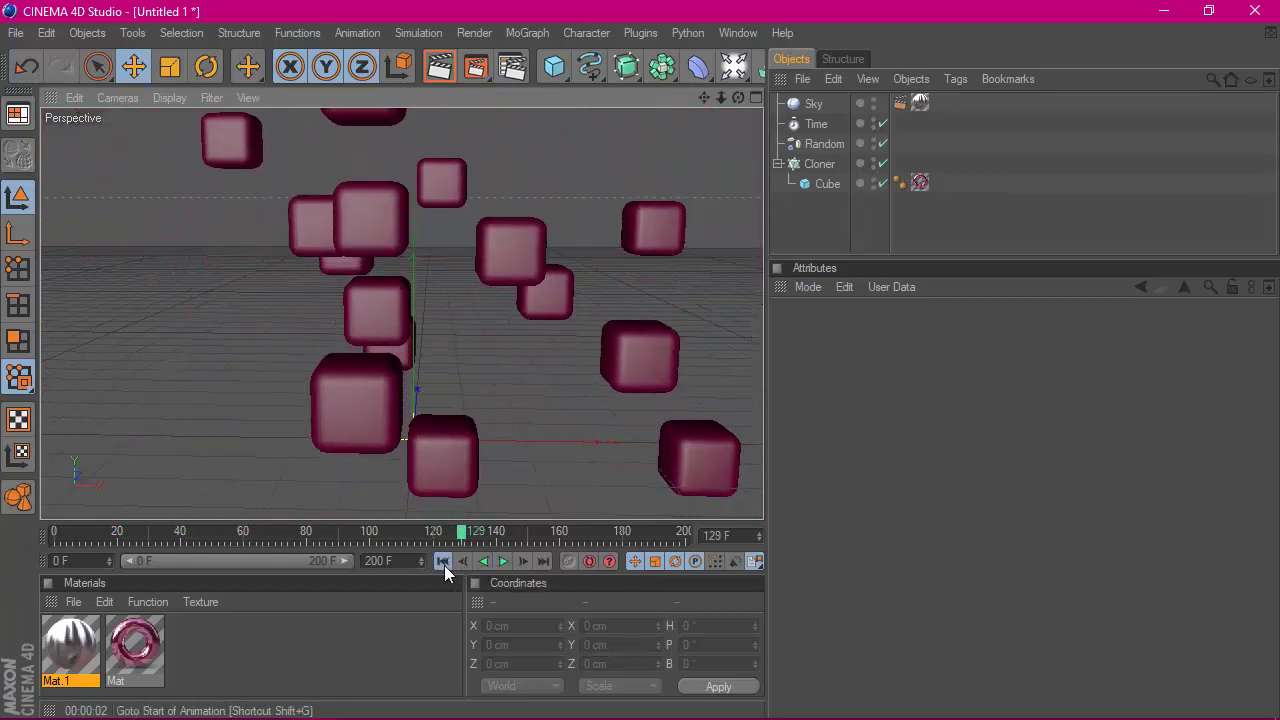
{"action": "left_click", "coordinate": [443, 562]}
- Set the Time effector's falloff shape to Sphere
{"action": "left_click", "coordinate": [816, 123]}
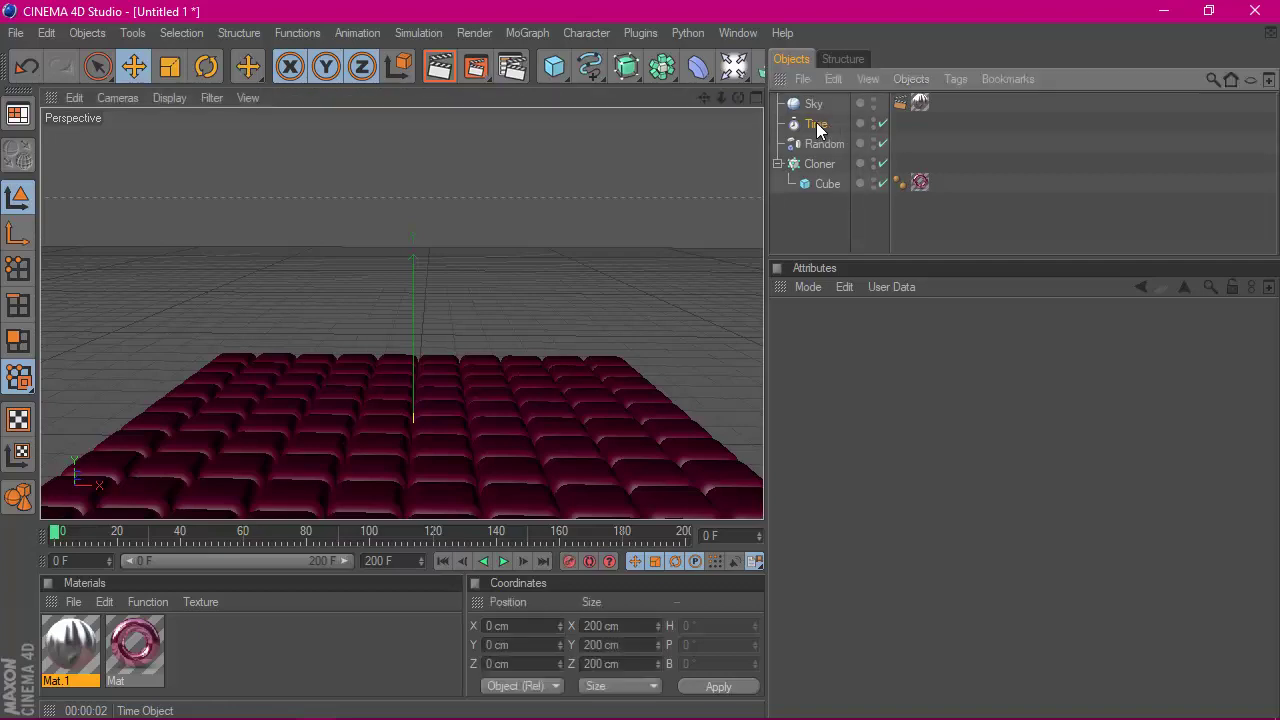
{"action": "left_click", "coordinate": [1077, 333]}
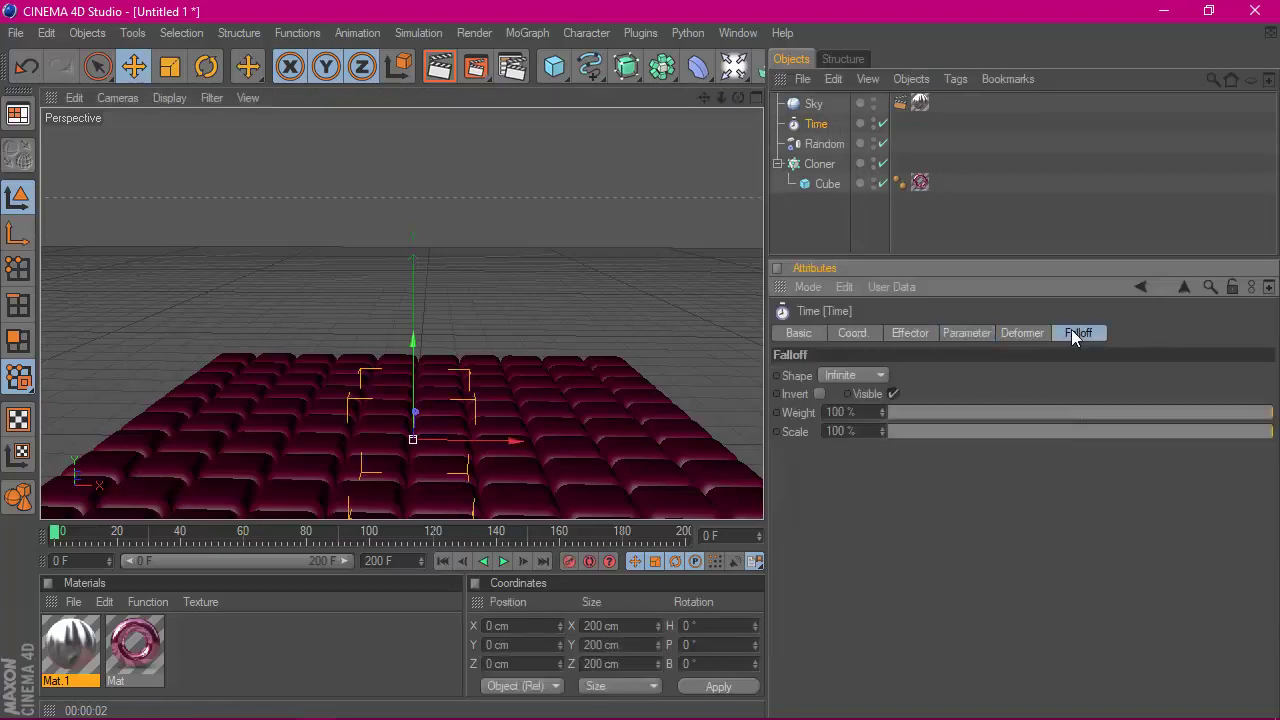
{"action": "left_click", "coordinate": [866, 378]}
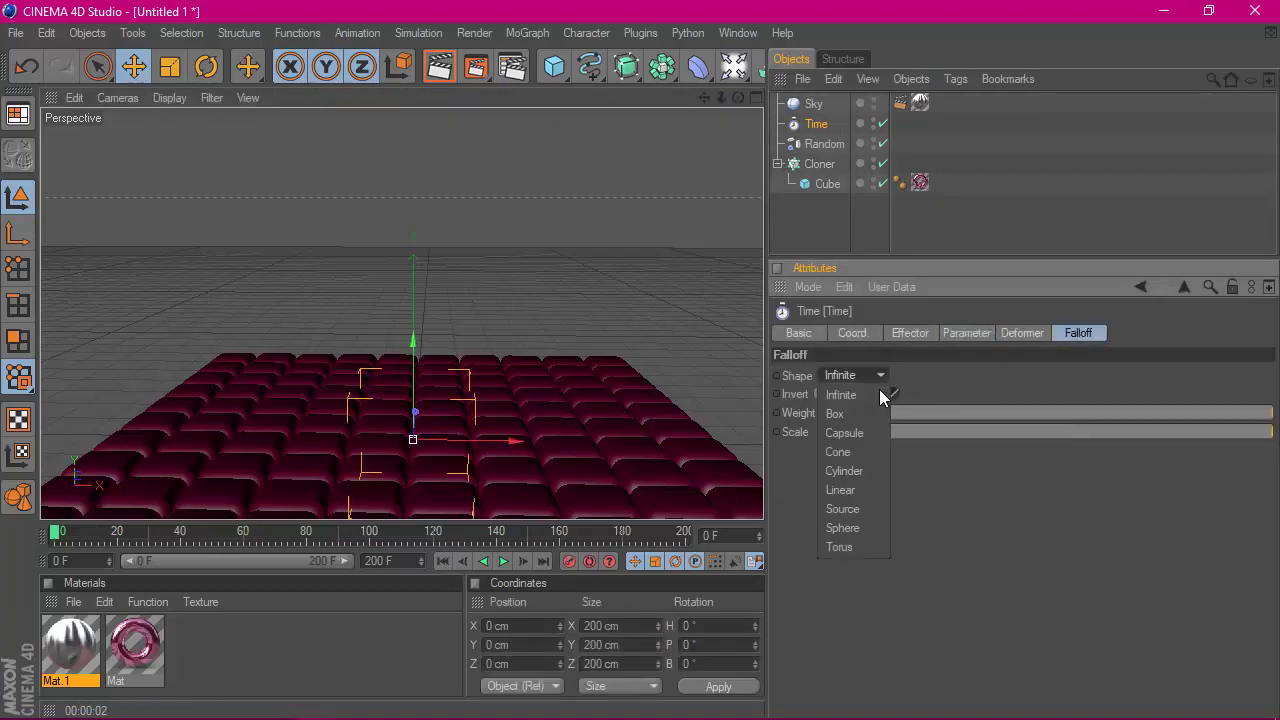
{"action": "left_click", "coordinate": [864, 527]}
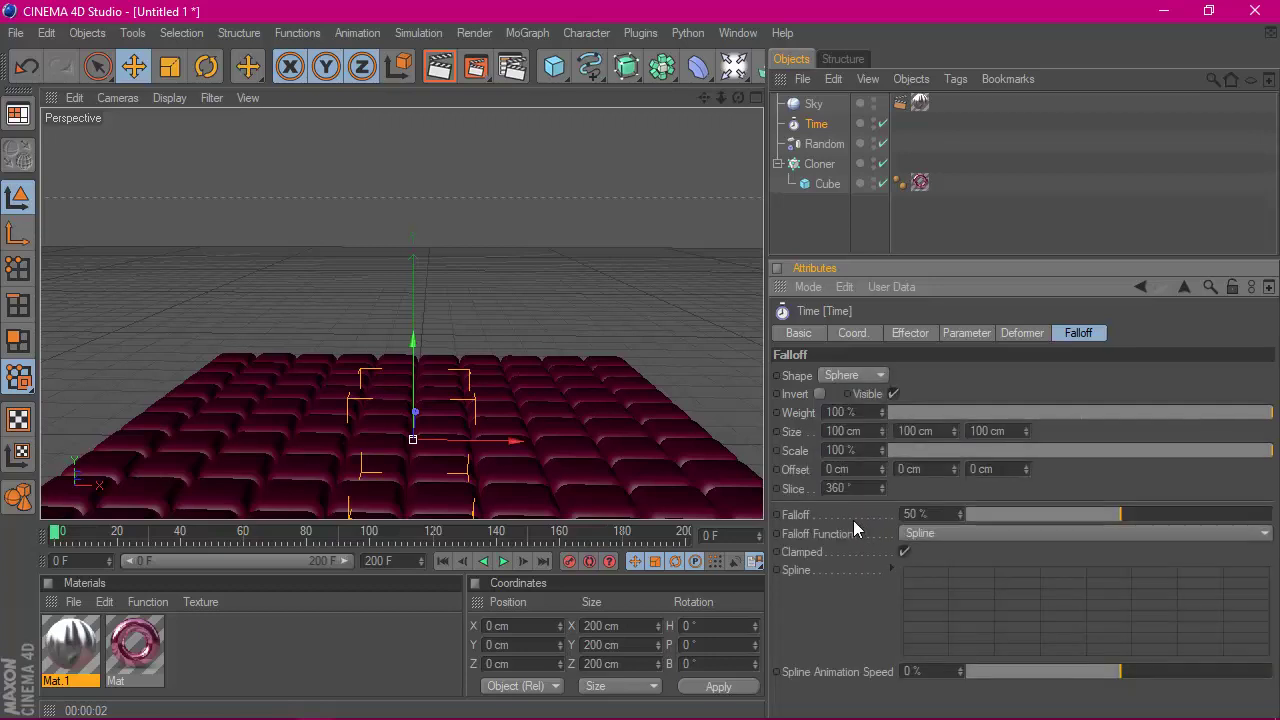
- Play the animation to test the sphere falloff, then rewind to frame 0
{"action": "left_click", "coordinate": [502, 563]}
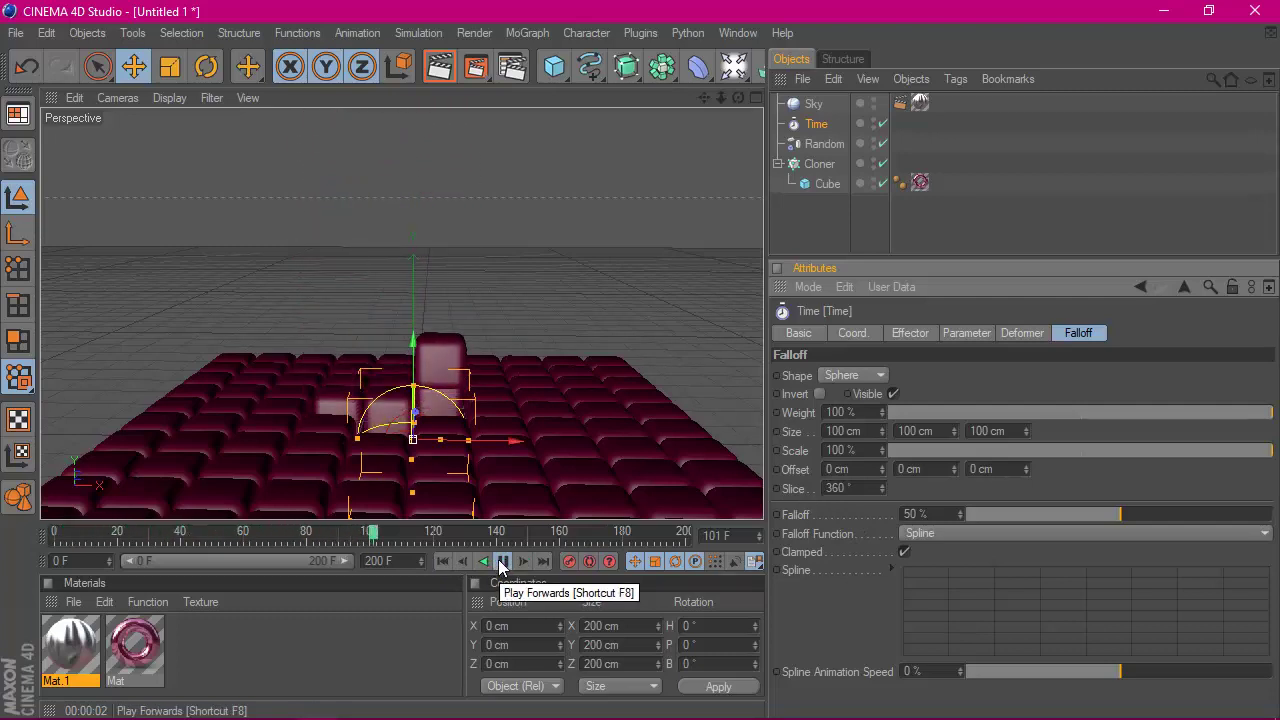
{"action": "left_click", "coordinate": [502, 563]}
{"action": "left_click", "coordinate": [442, 561]}
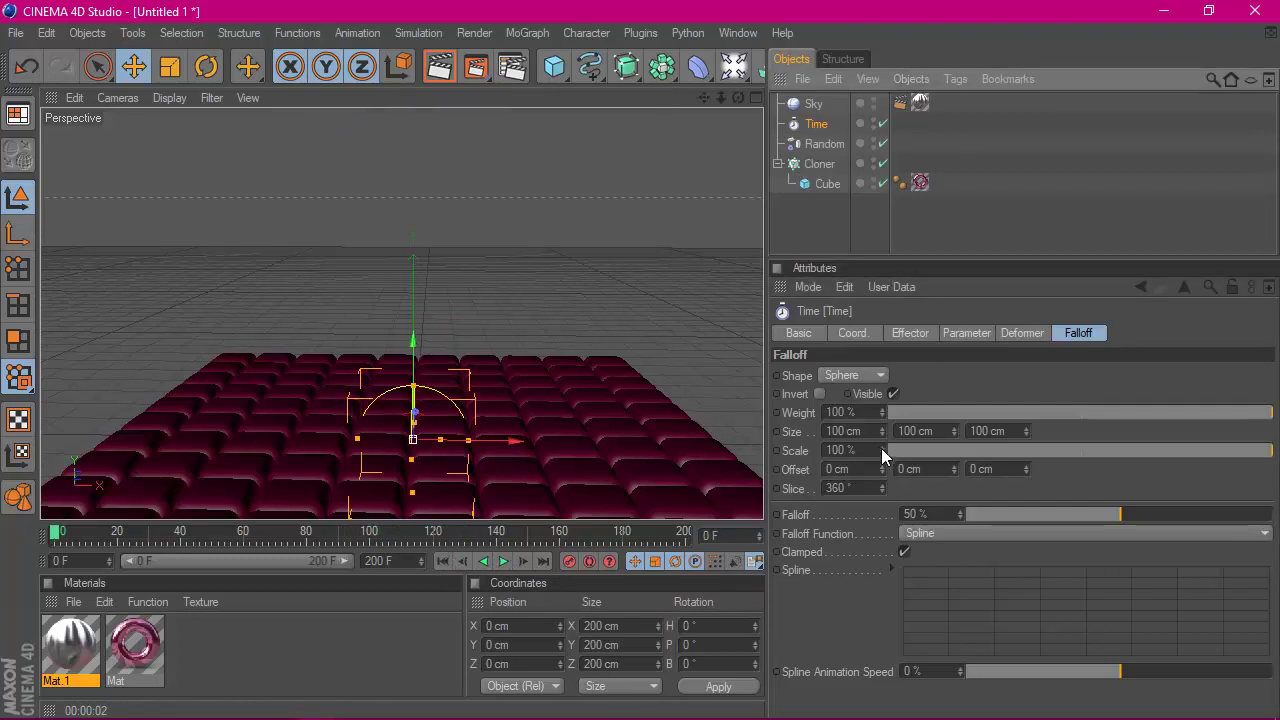
- Scale the Time effector's sphere falloff to 303%, undoing the 1017% overshoot
{"action": "left_click_drag", "start_coordinate": [881, 448], "coordinate": [960, 448]}
{"action": "left_click_drag", "start_coordinate": [881, 450], "coordinate": [960, 450]}
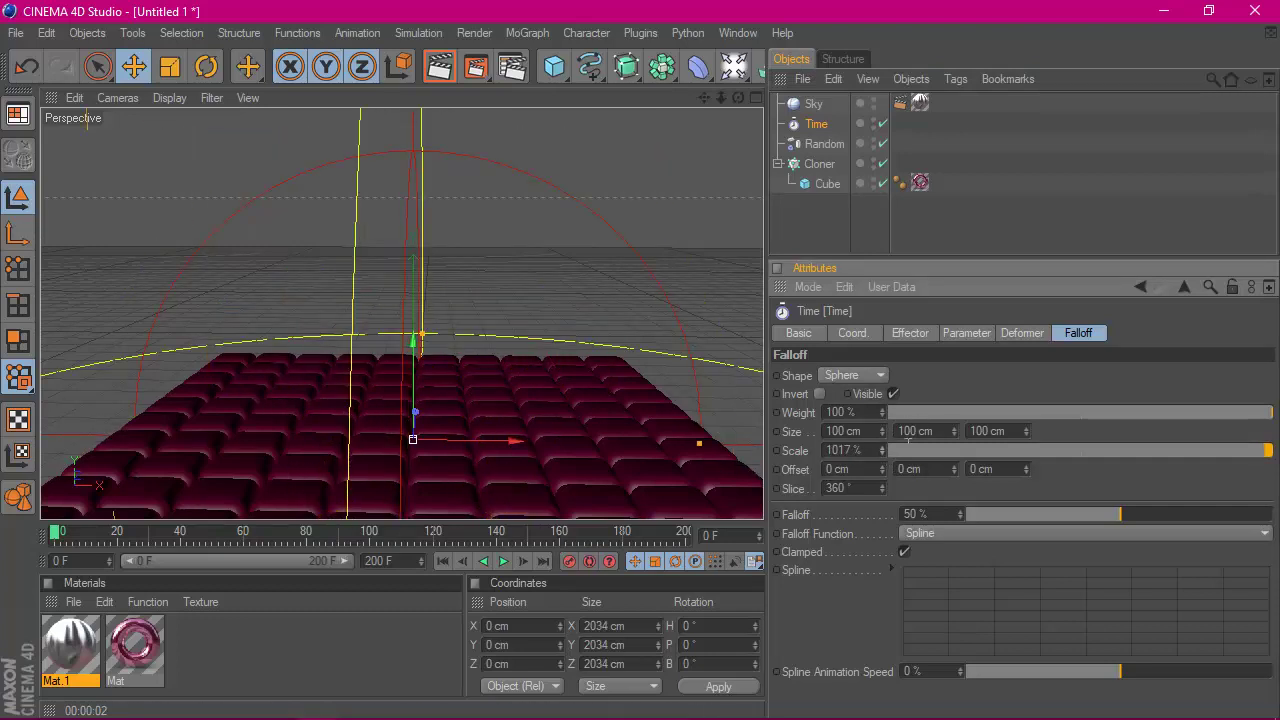
{"action": "key", "text": "ctrl+z"}
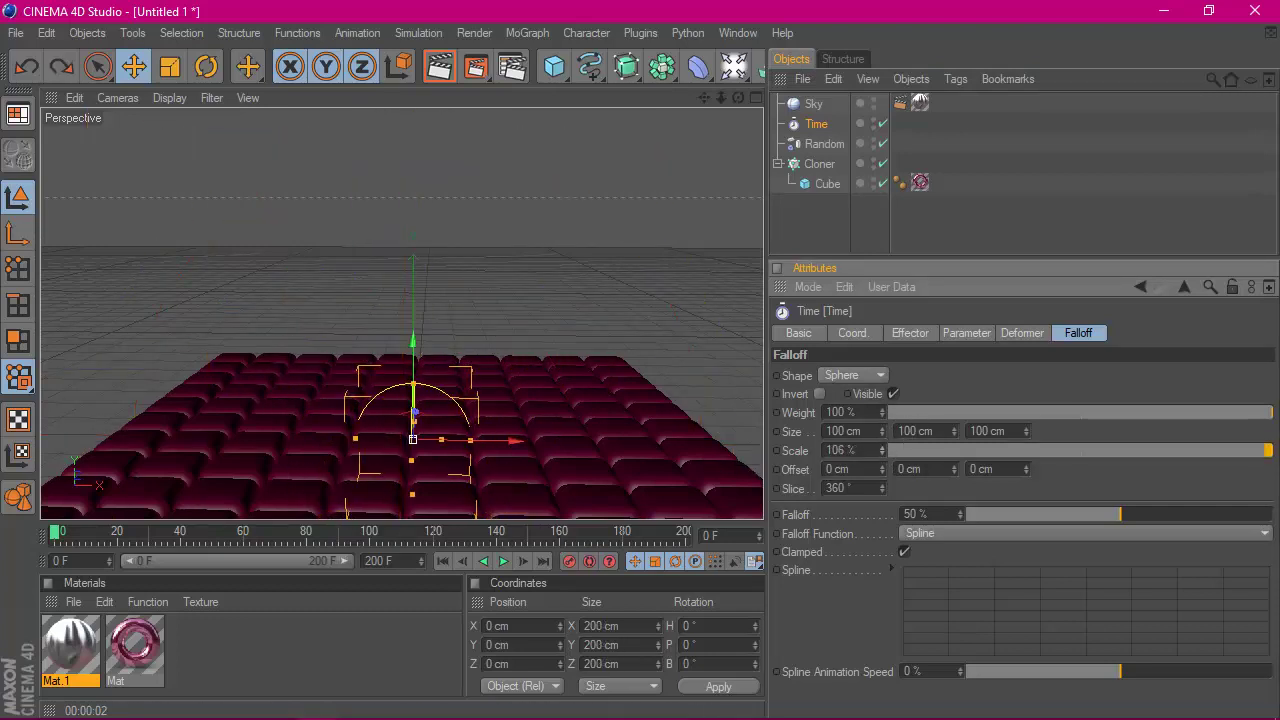
{"action": "left_click_drag", "start_coordinate": [881, 450], "coordinate": [900, 450]}
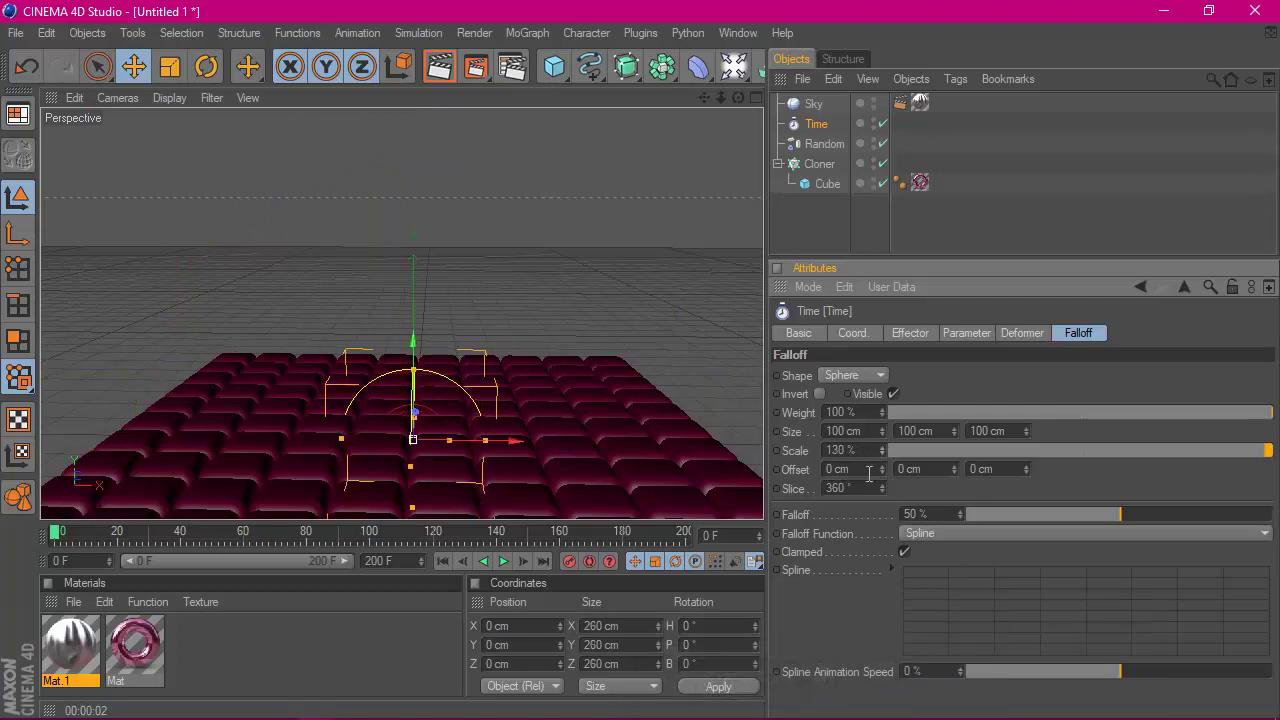
{"action": "left_click_drag", "start_coordinate": [879, 448], "coordinate": [778, 468]}
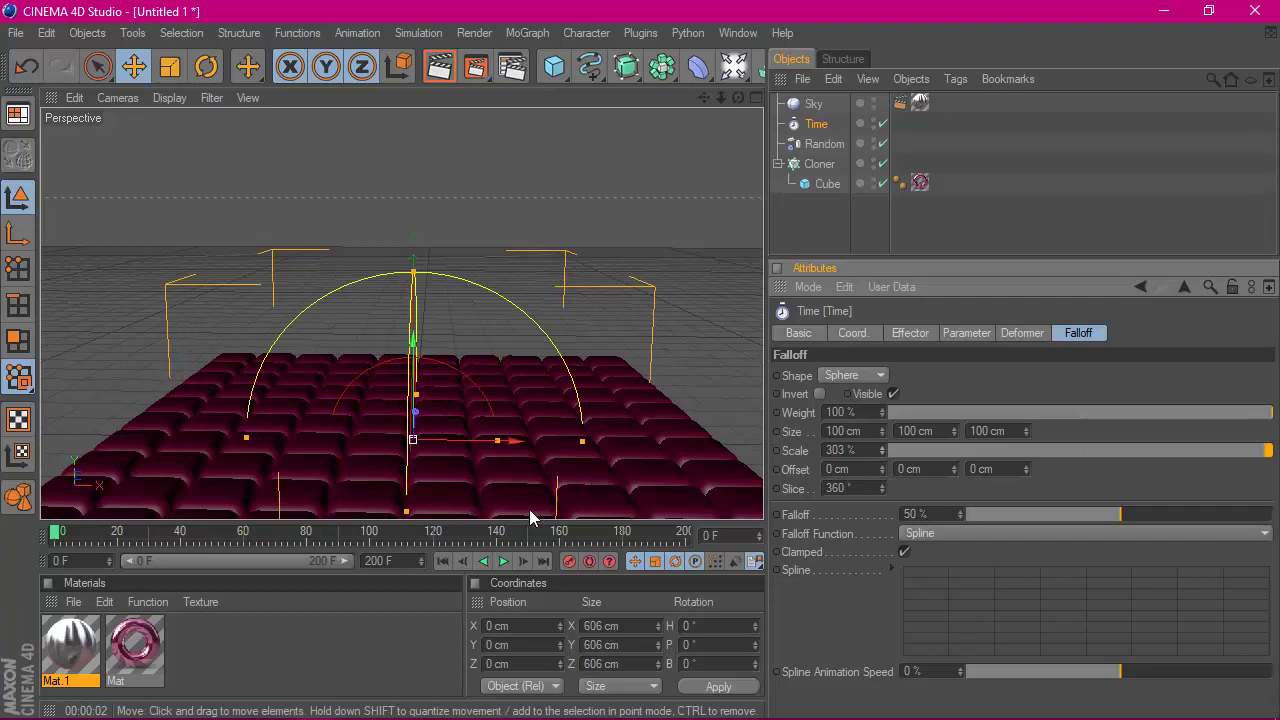
- Play the animation from the start to preview the larger falloff, then stop
{"action": "left_click", "coordinate": [502, 563]}
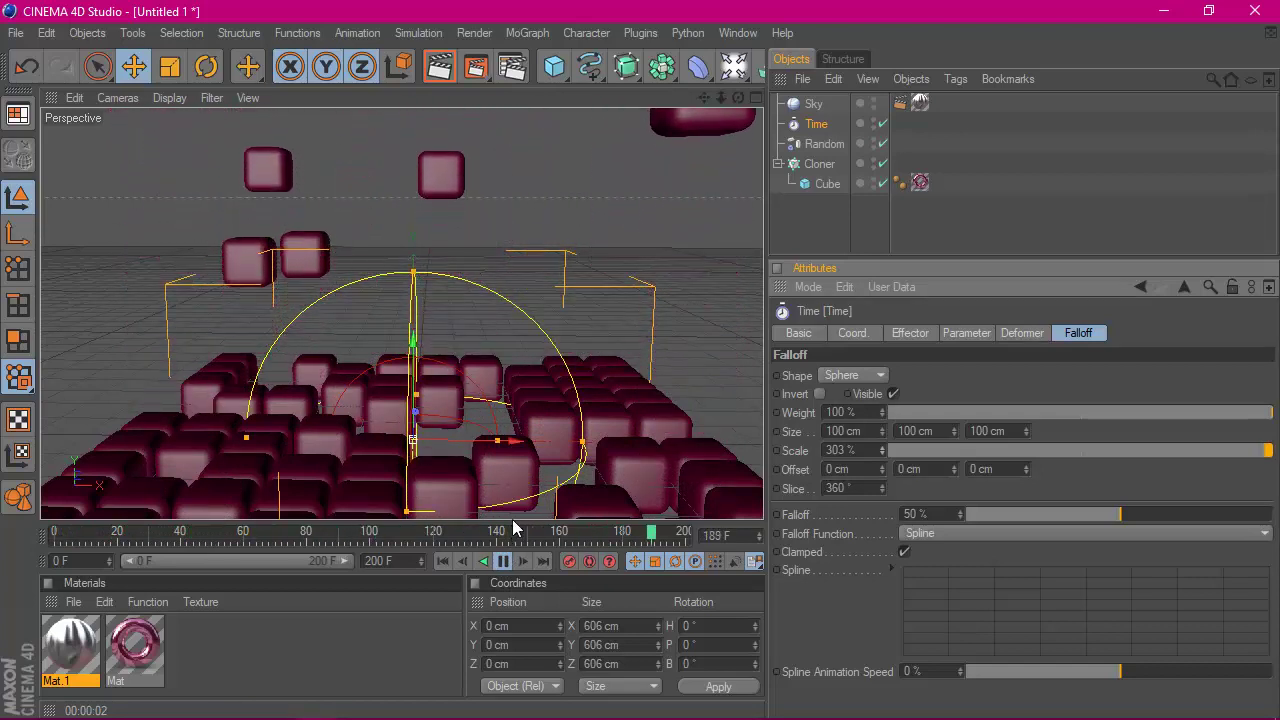
{"action": "left_click", "coordinate": [444, 562]}
{"action": "left_click", "coordinate": [444, 562]}
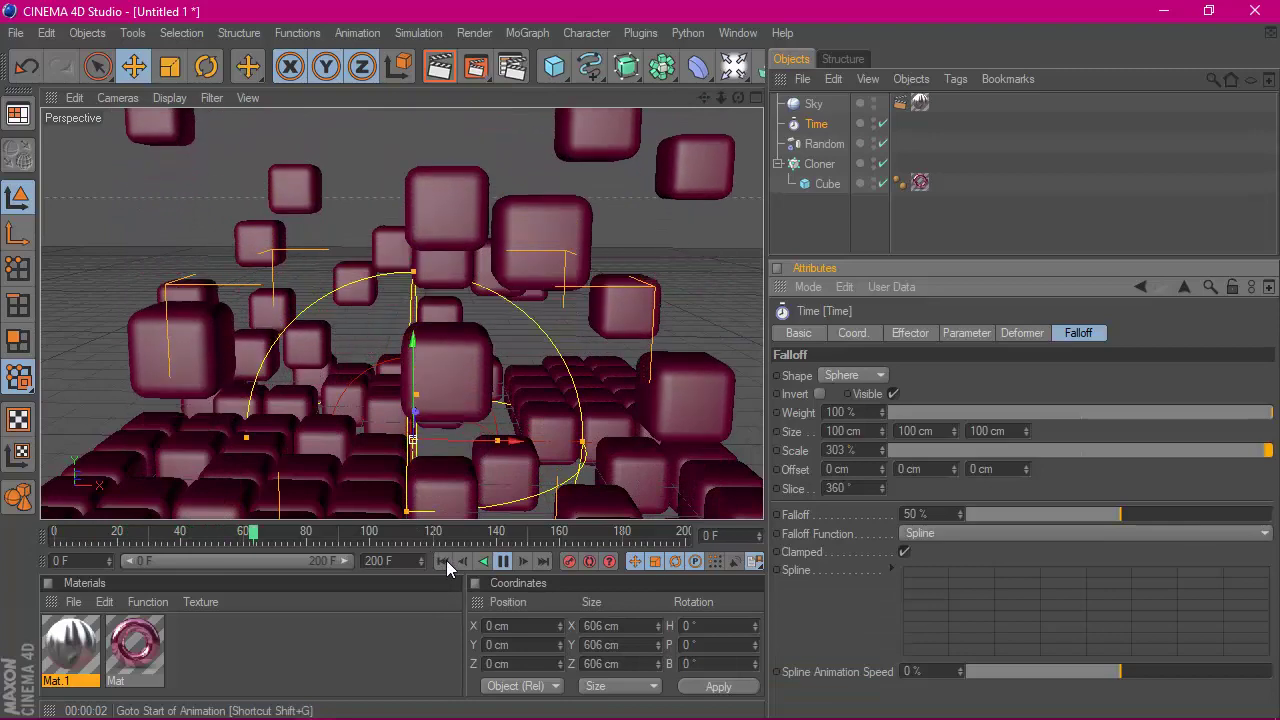
{"action": "left_click", "coordinate": [444, 562]}
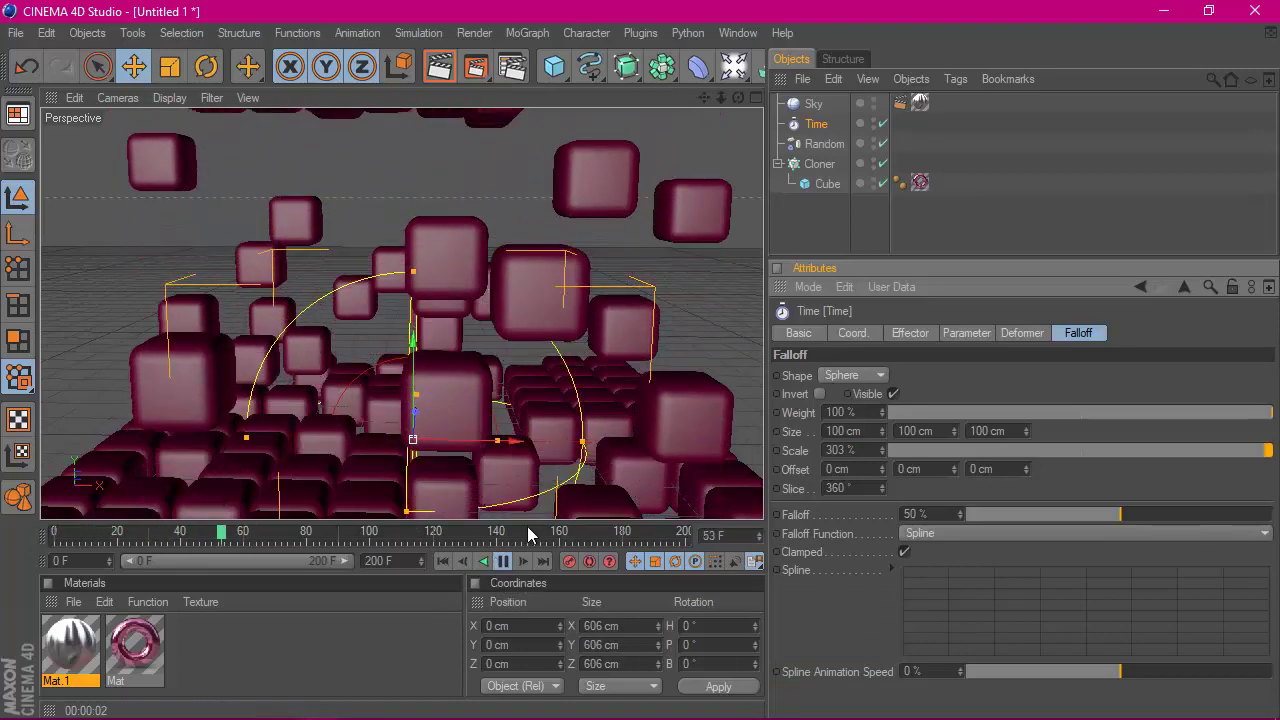
{"action": "left_click", "coordinate": [505, 562]}
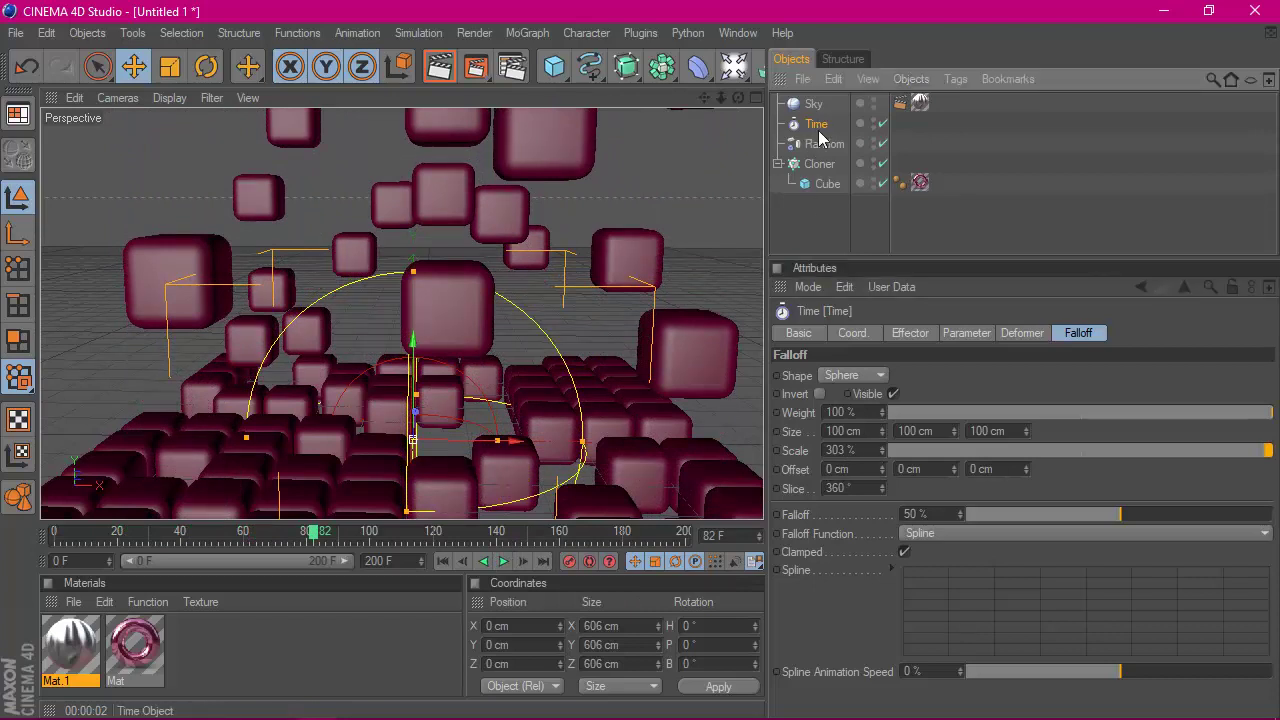
- Try a 1000 cm Time effector P.Y rise and play the animation to check it
{"action": "left_click", "coordinate": [908, 333]}
{"action": "left_click", "coordinate": [954, 334]}
{"action": "type", "text": "1000"}
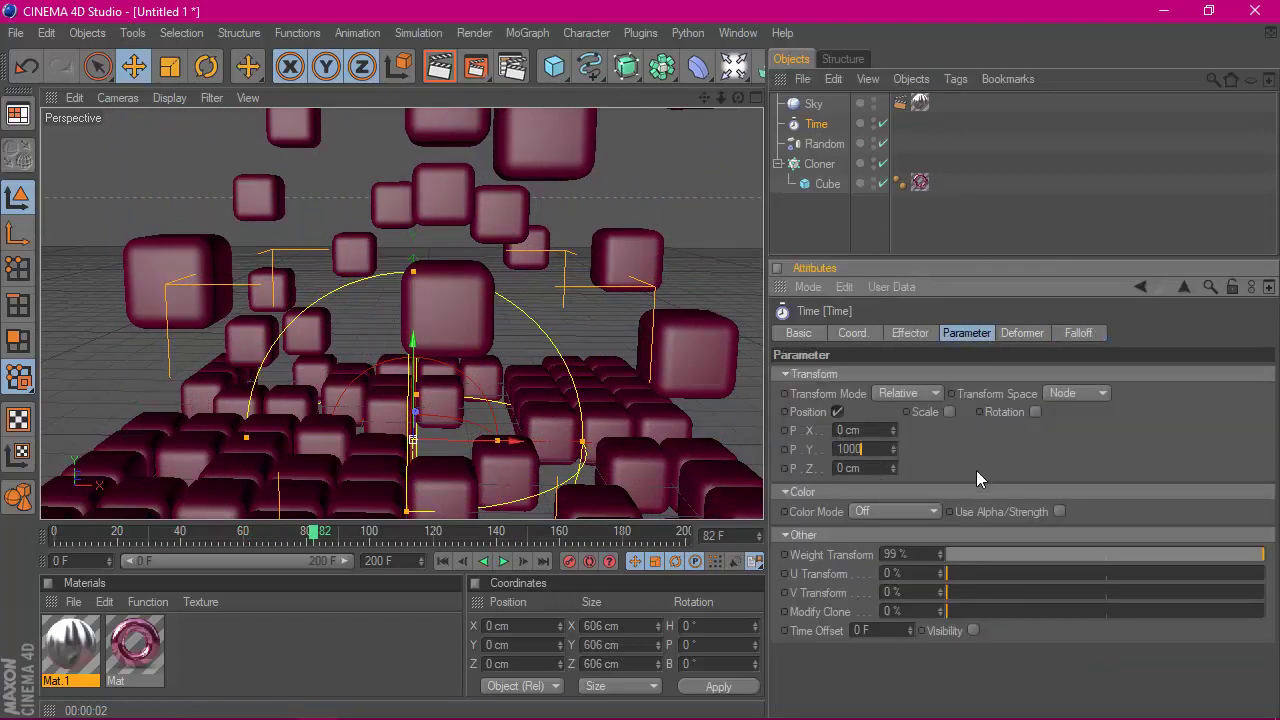
{"action": "key", "text": "Return"}
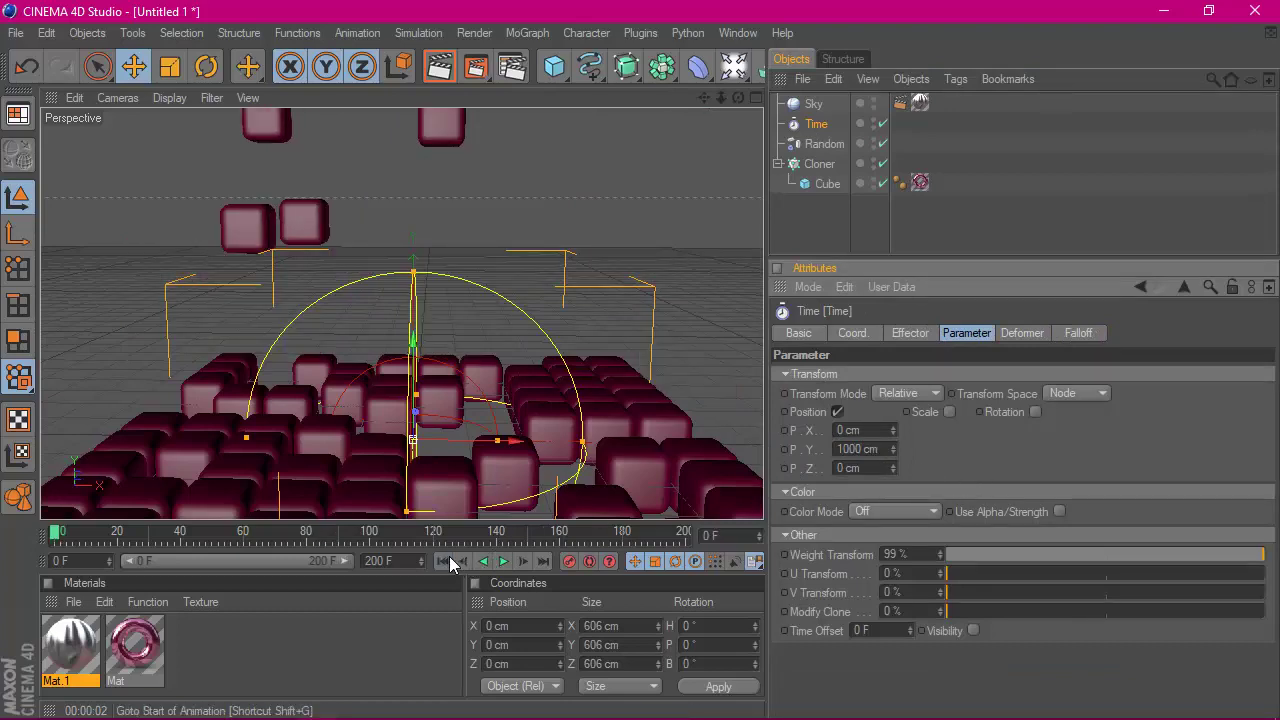
{"action": "left_click", "coordinate": [449, 560]}
{"action": "left_click", "coordinate": [502, 561]}
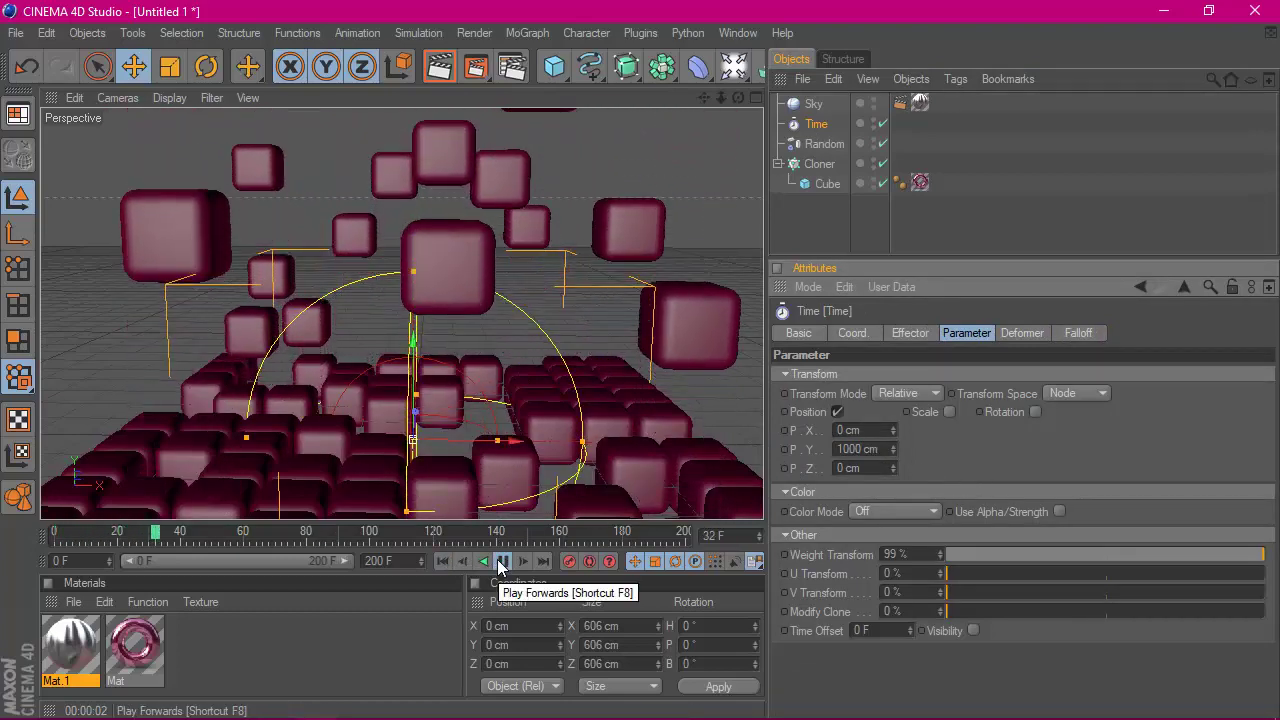
{"action": "left_click", "coordinate": [502, 561]}
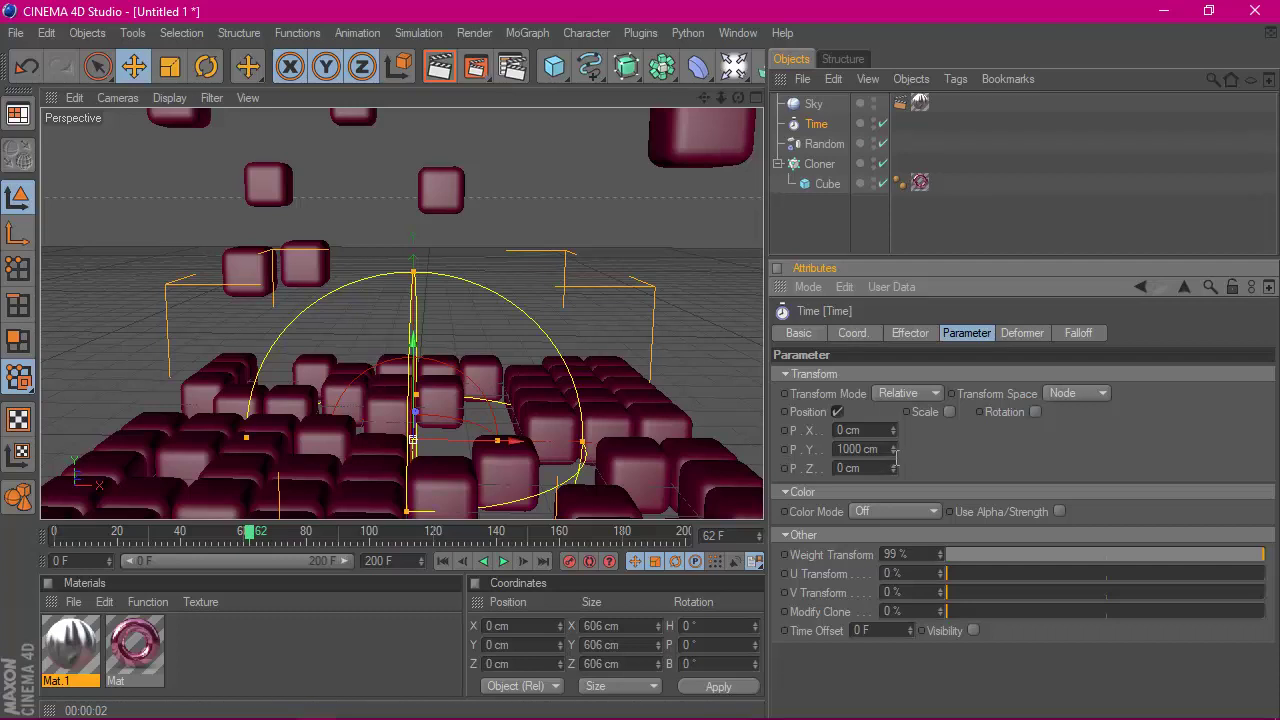
- Lower P.Y to 350 cm, play, and render a preview of the glossy pink cubes
{"action": "type", "text": "350"}
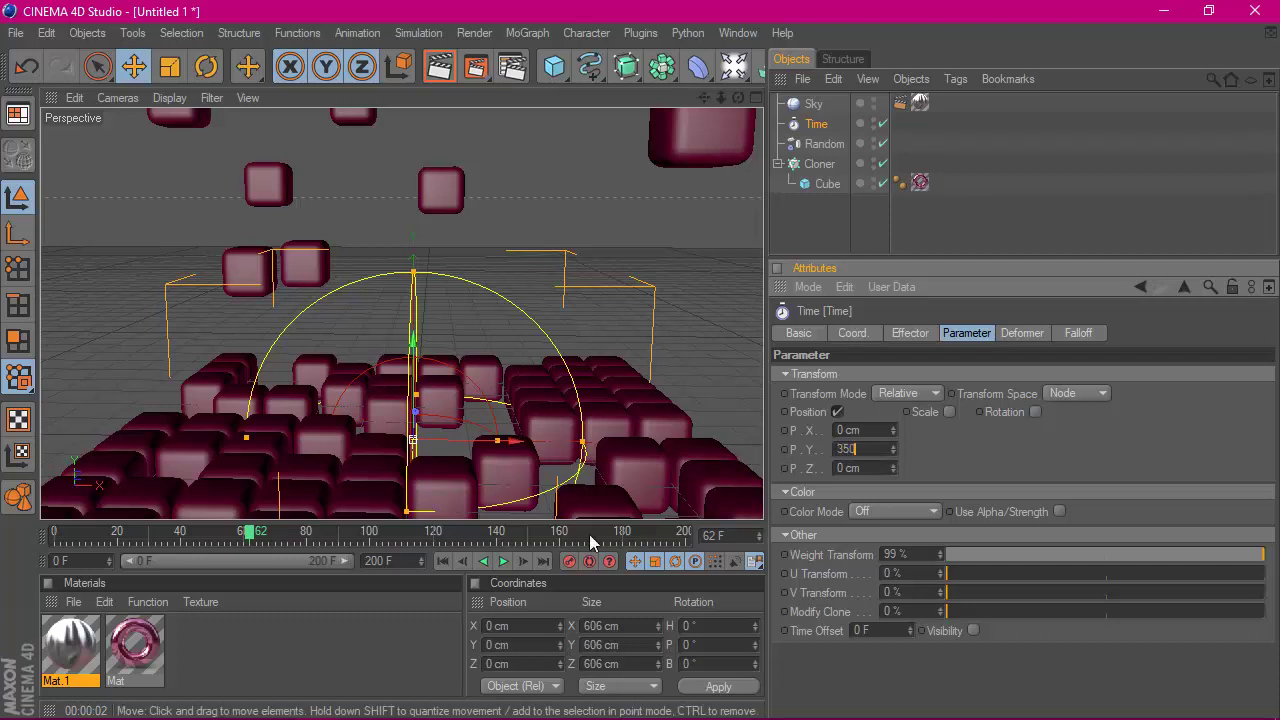
{"action": "left_click", "coordinate": [442, 561]}
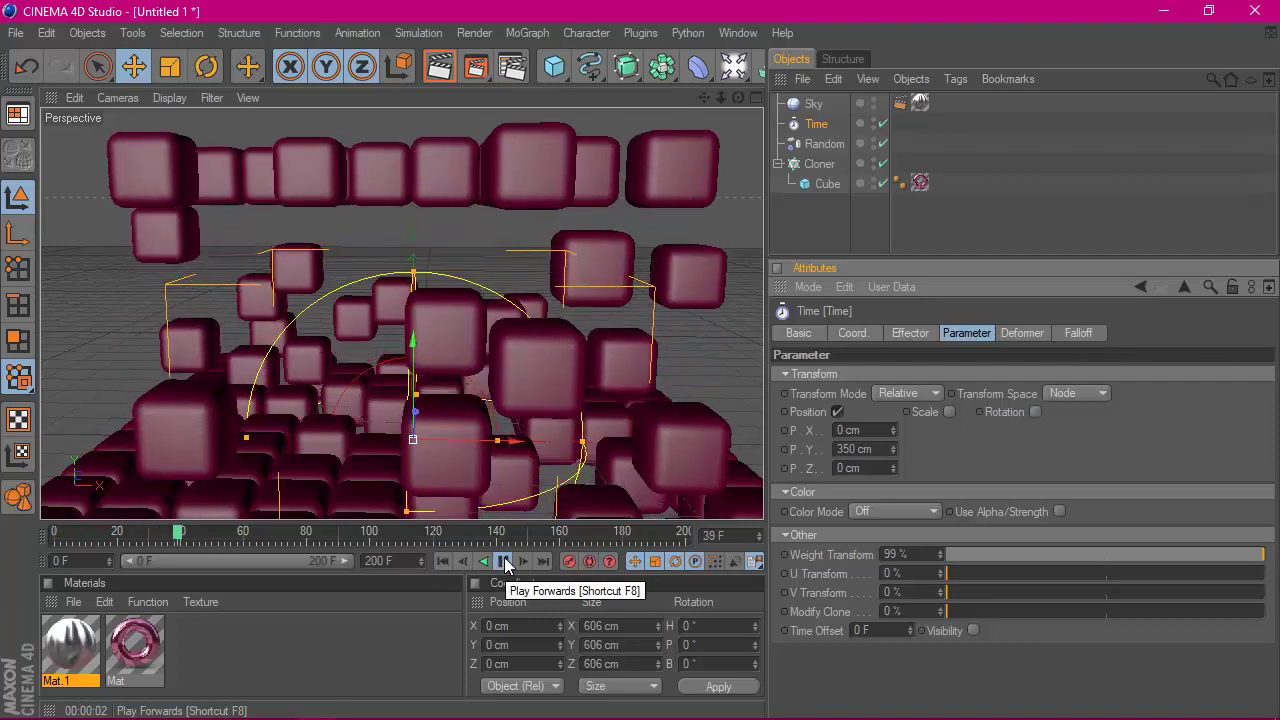
{"action": "left_click", "coordinate": [502, 561]}
{"action": "left_click", "coordinate": [437, 67]}
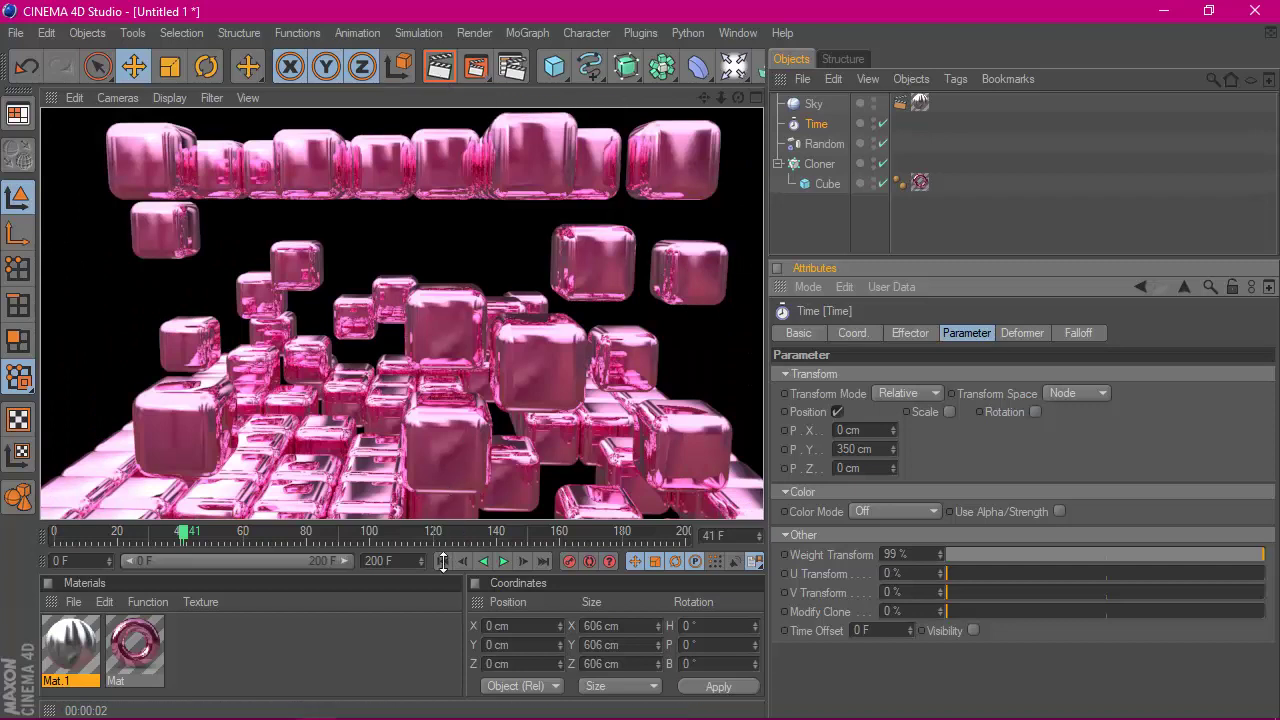
{"action": "left_click", "coordinate": [445, 564]}
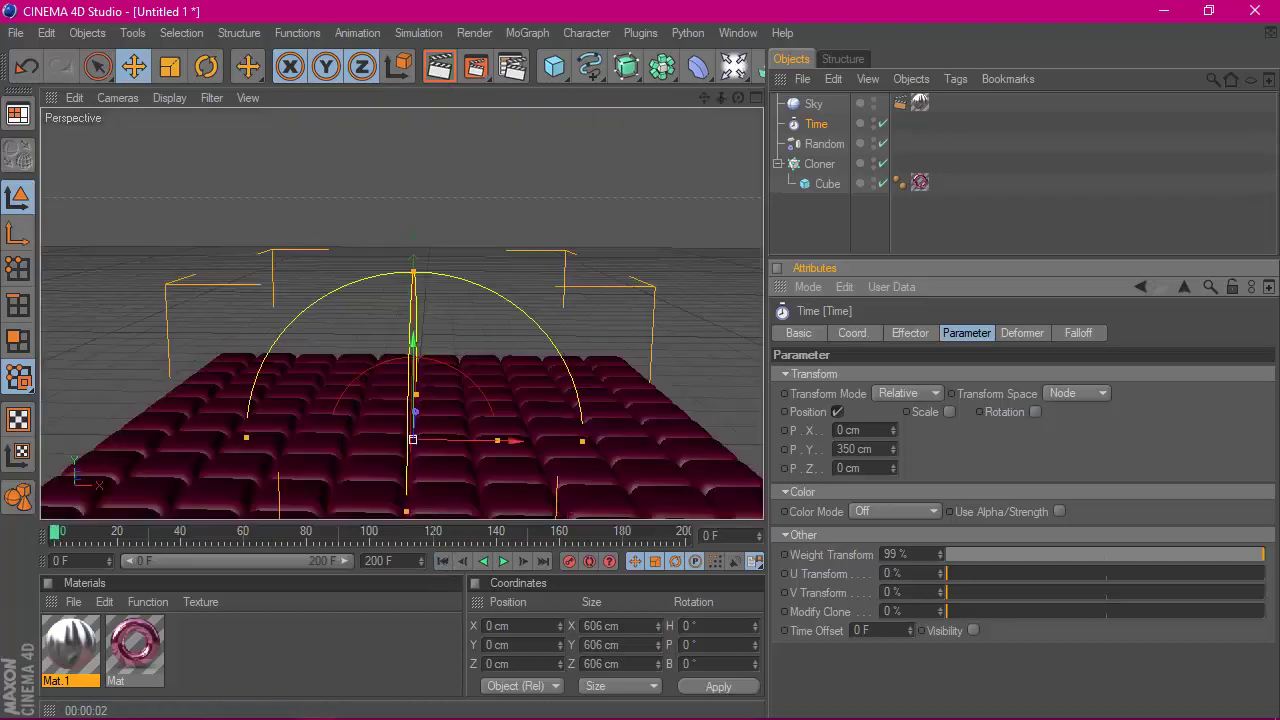